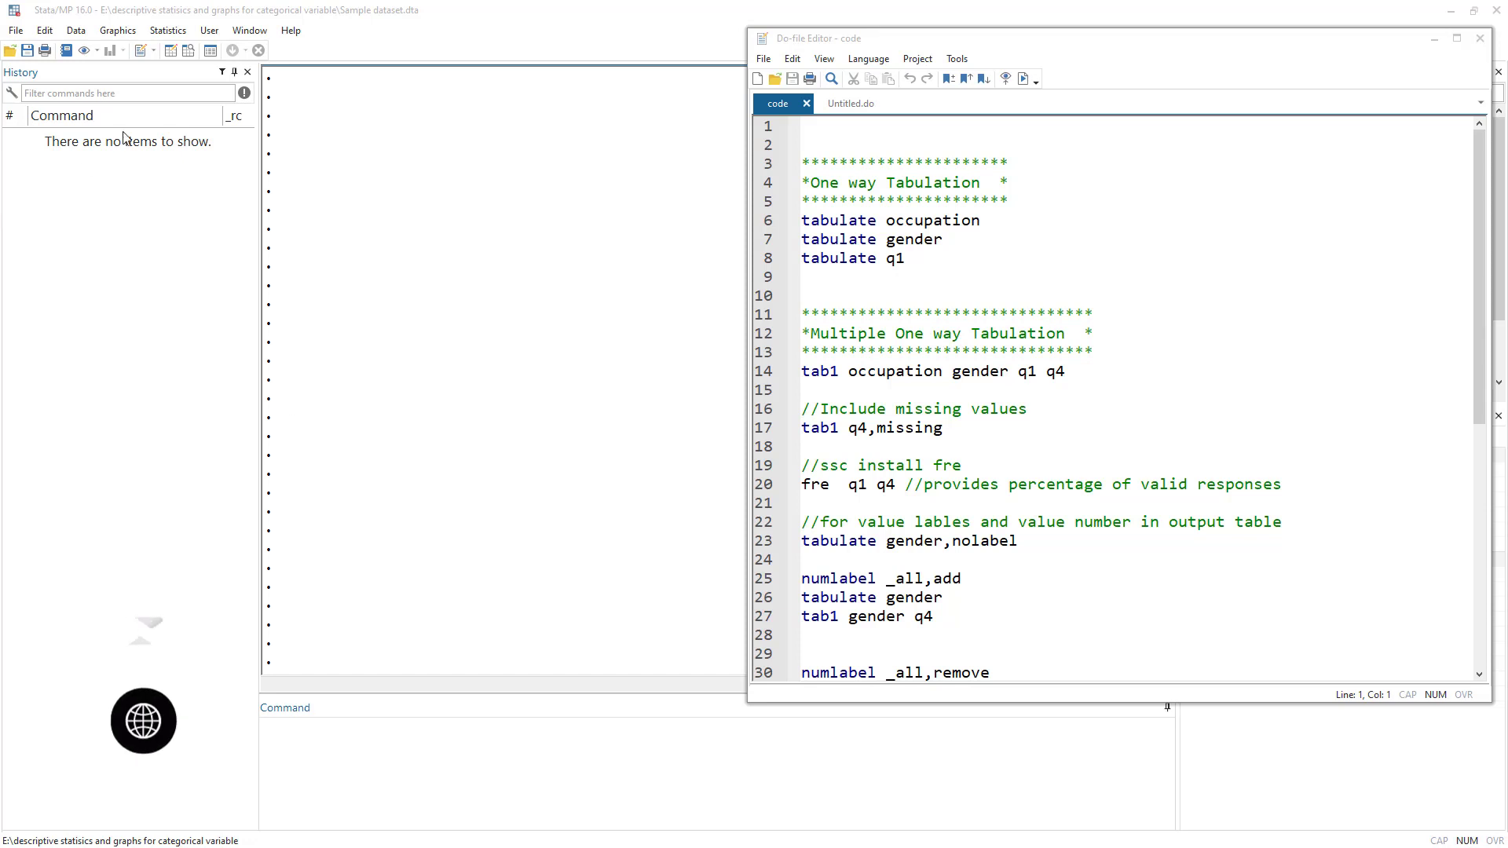
left_click(167, 31)
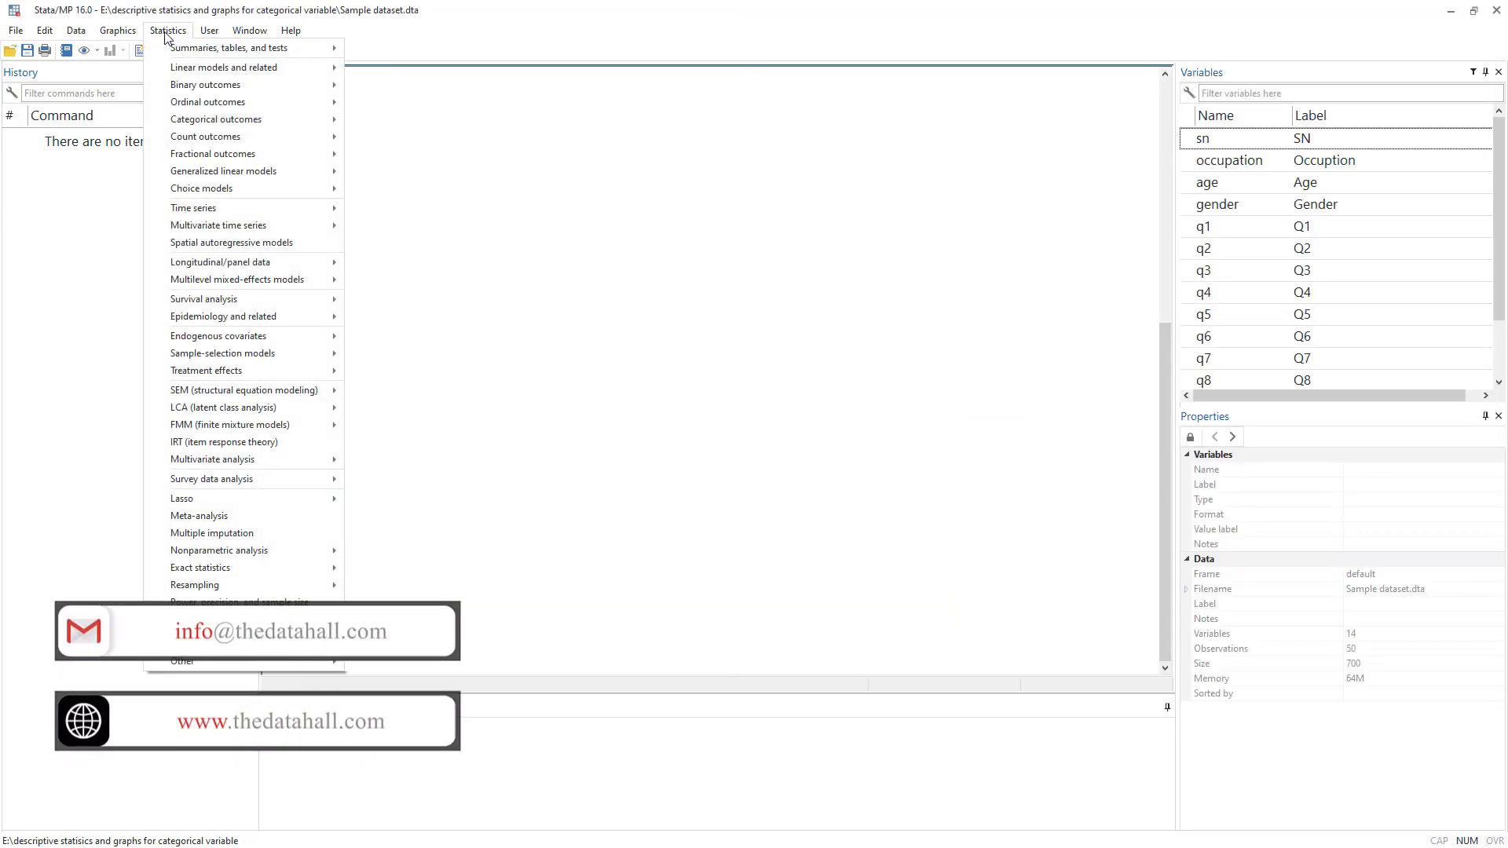
key("Left")
left_click(518, 198)
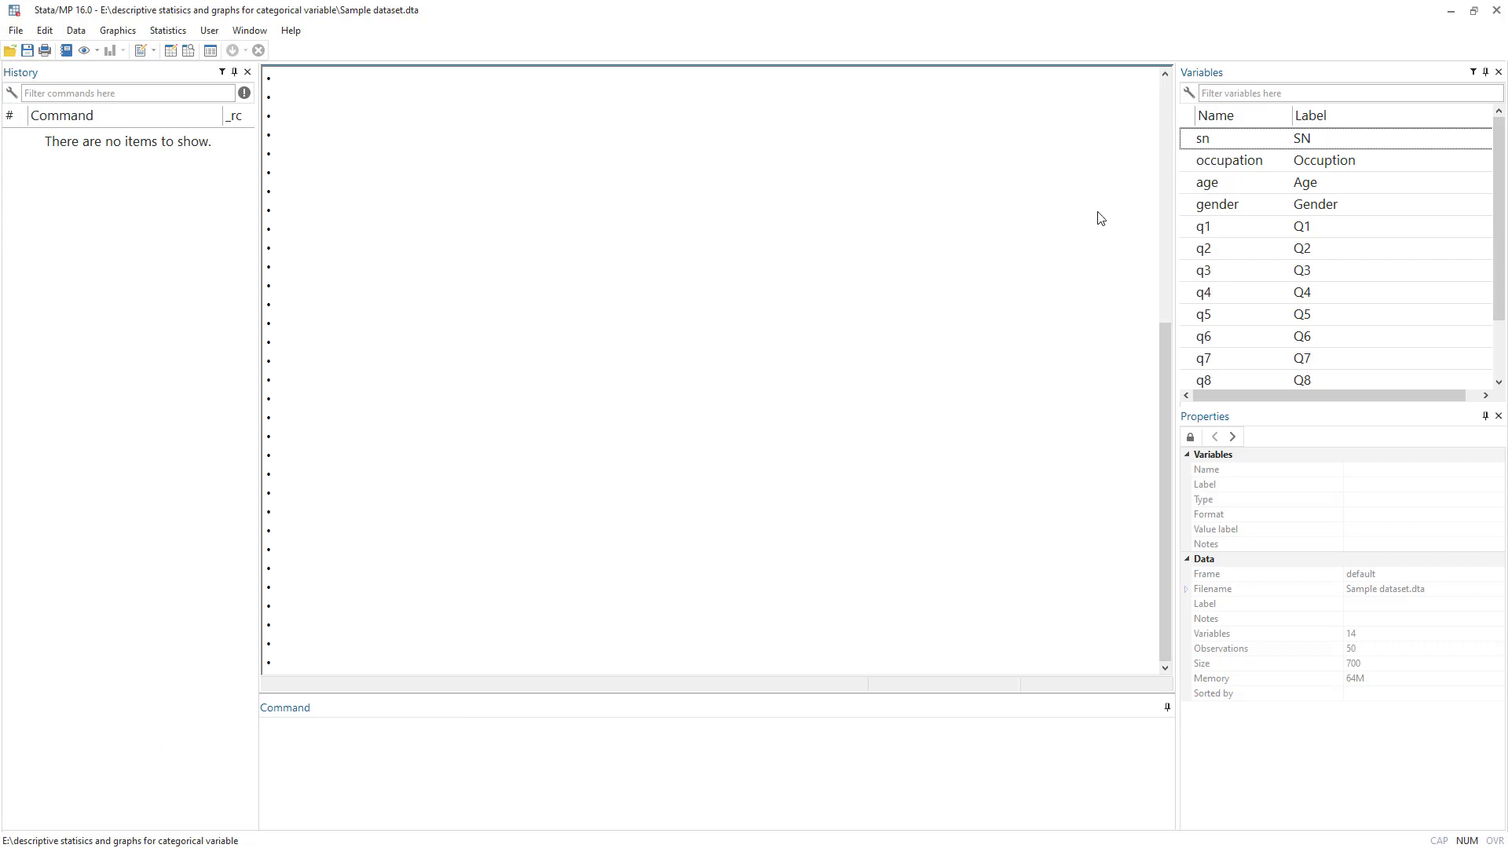
Inspect the sample dataset's records and the q2 responses in the Data Editor, and close it
mouse_move(1213, 168)
left_click(170, 55)
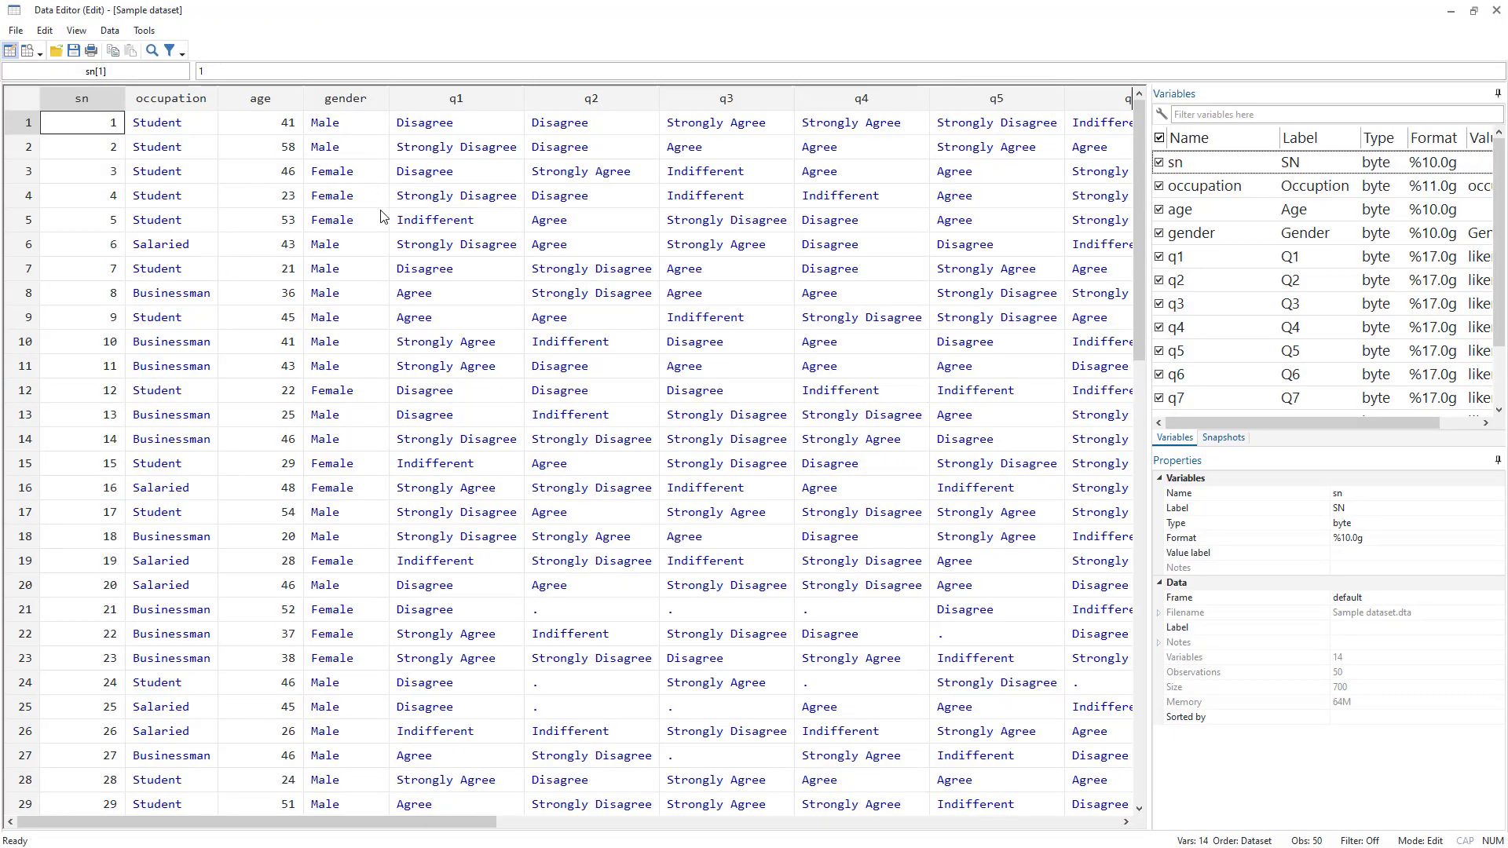
left_click(595, 172)
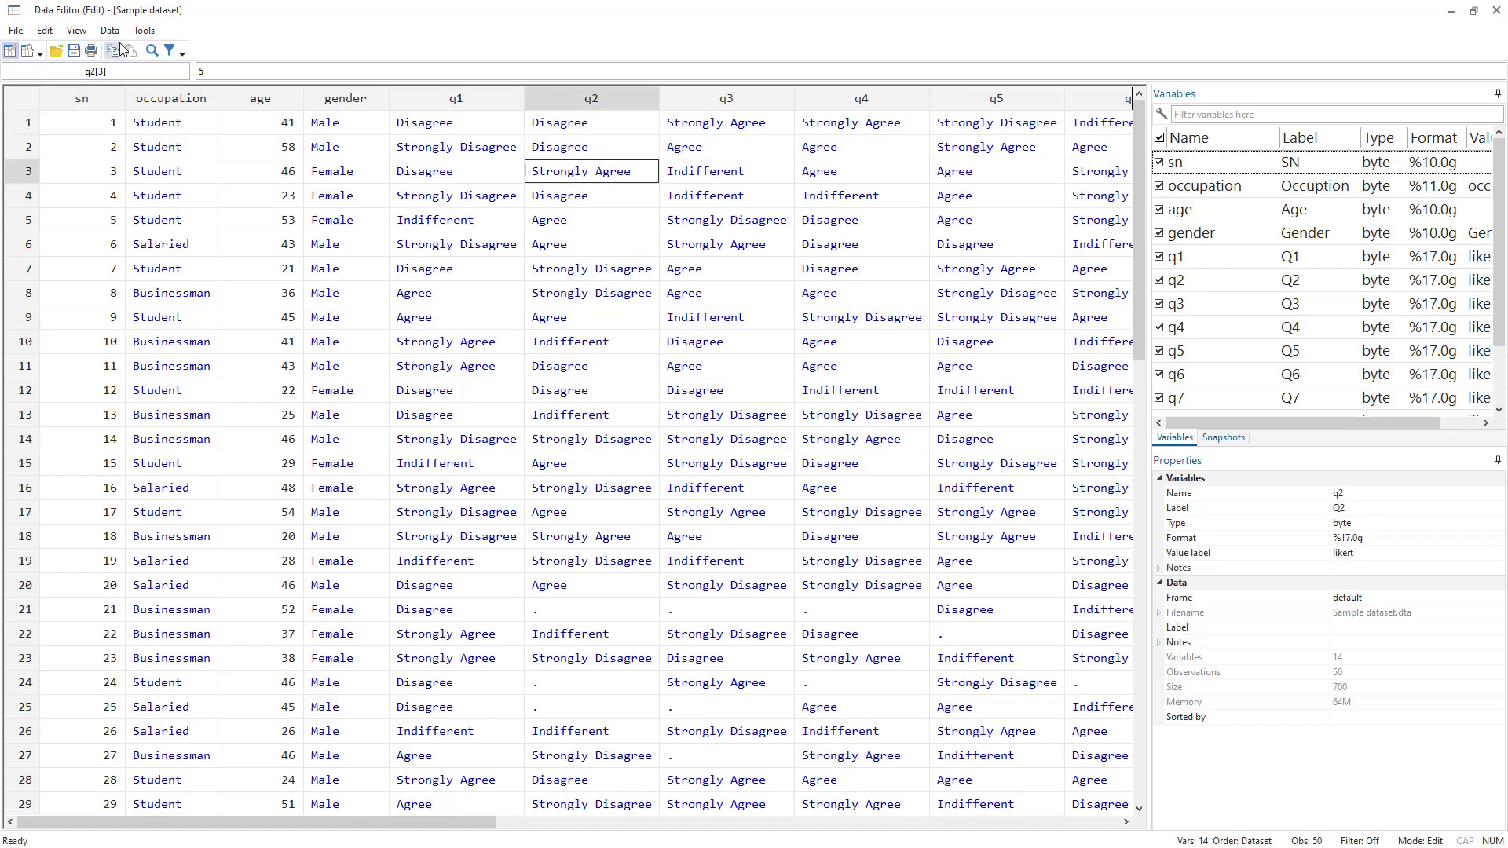
left_click(210, 72)
left_click(584, 200)
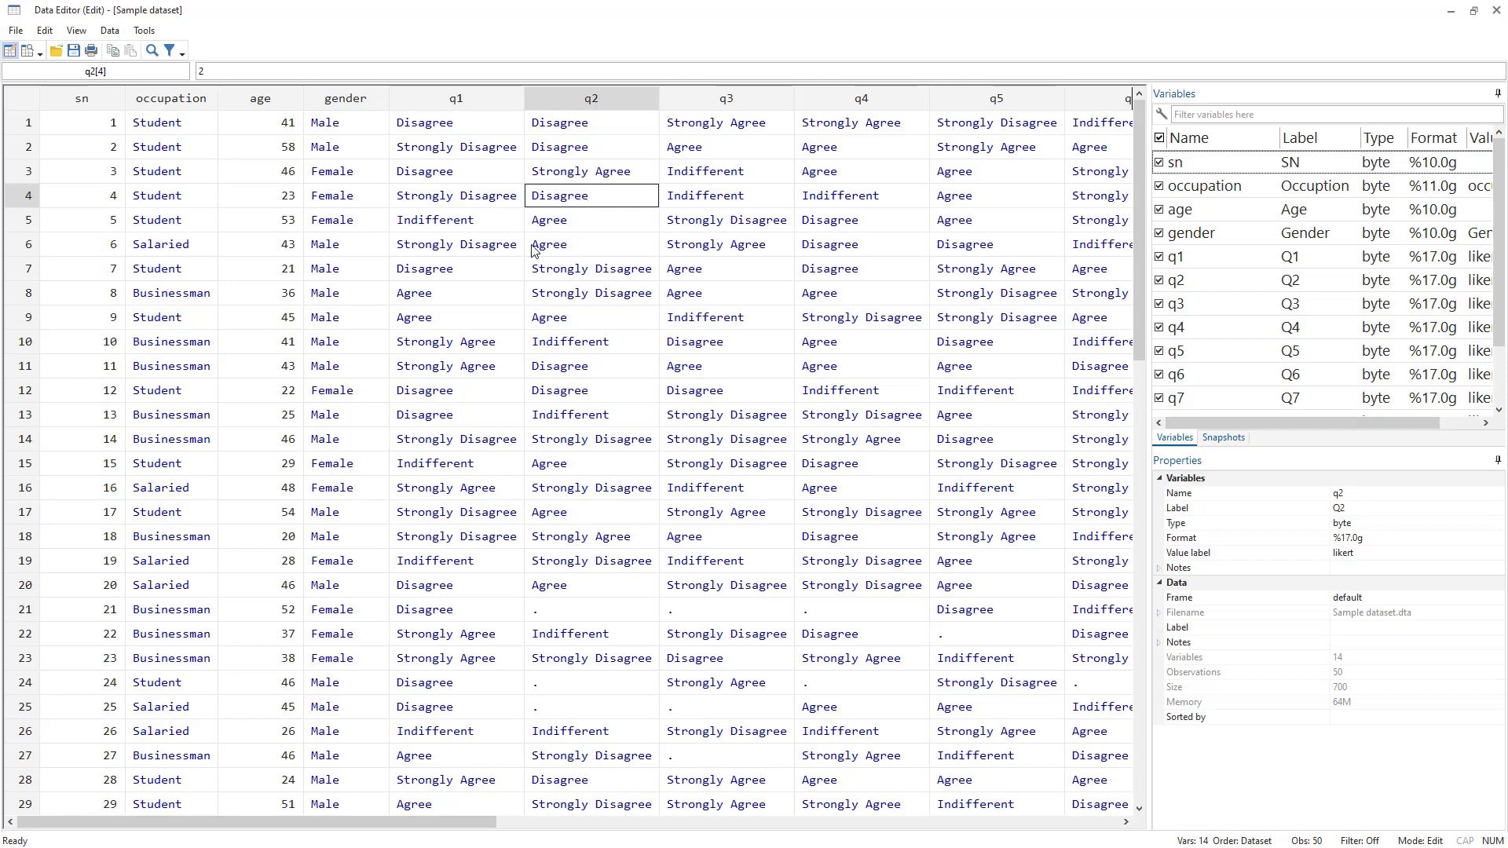
left_click(1496, 9)
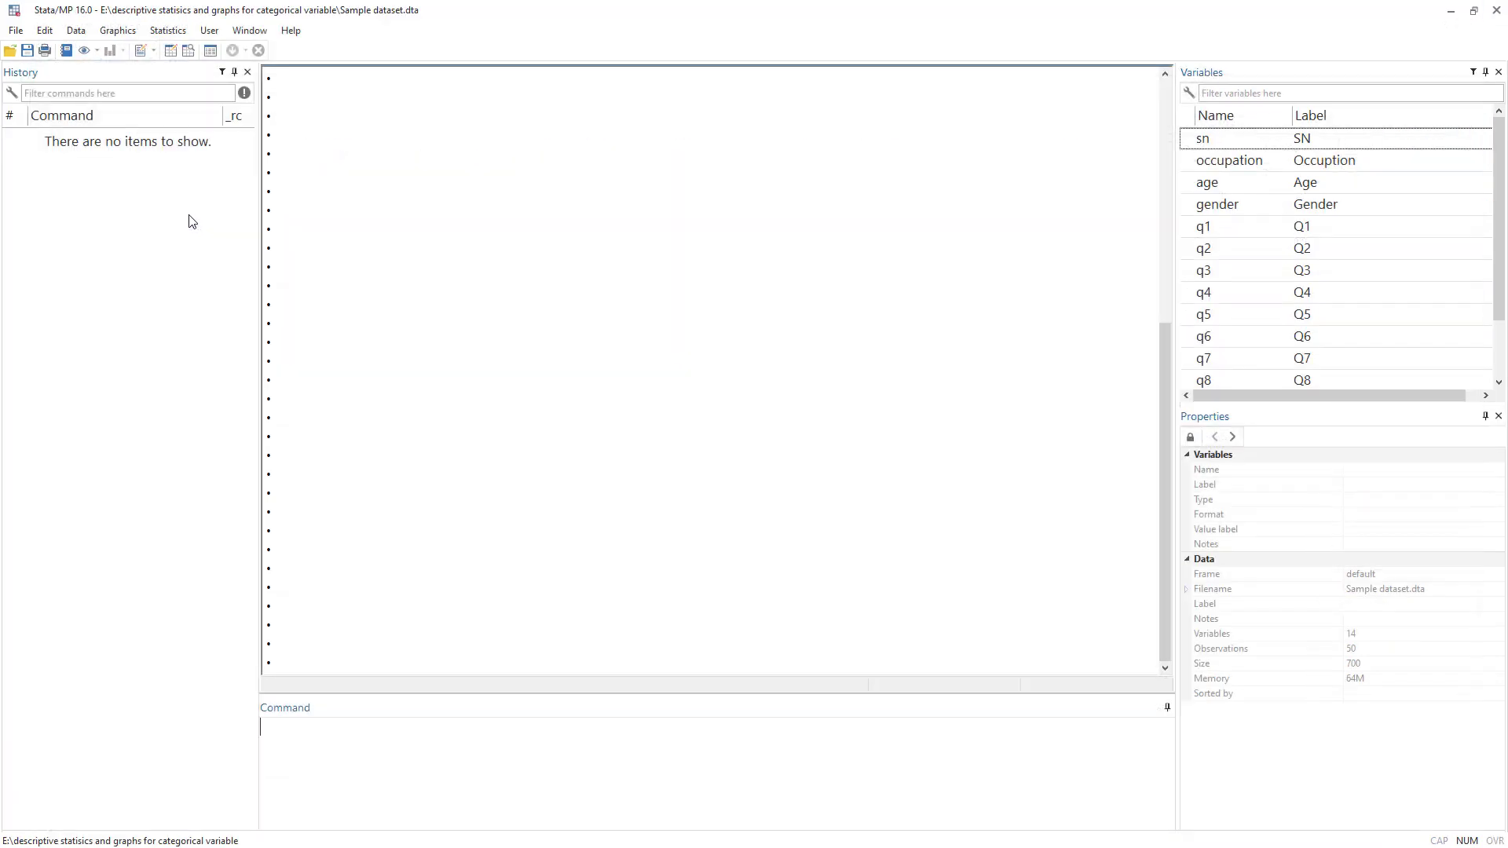
left_click(180, 33)
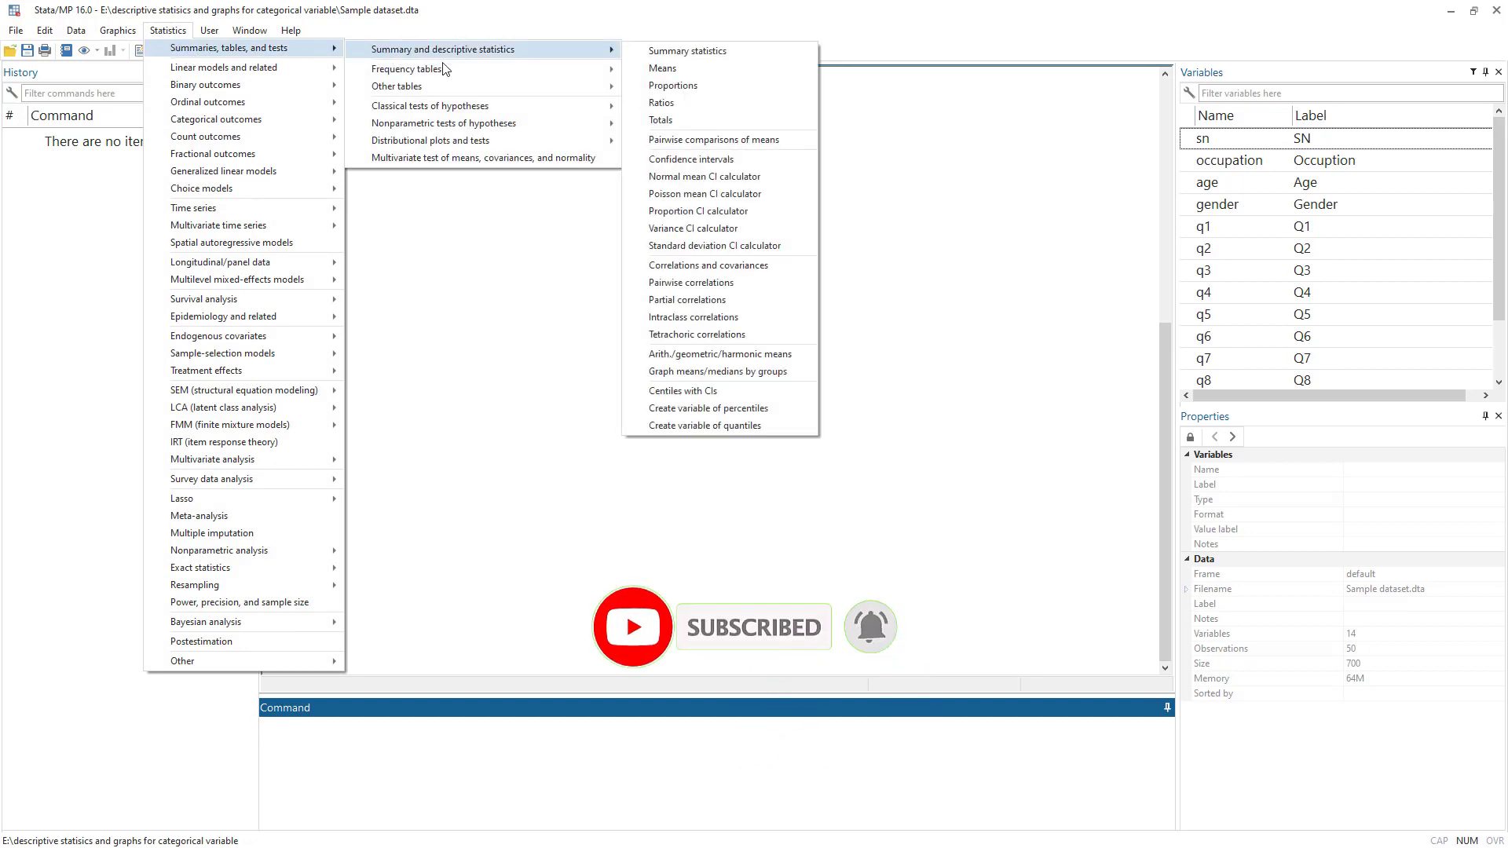
mouse_move(461, 69)
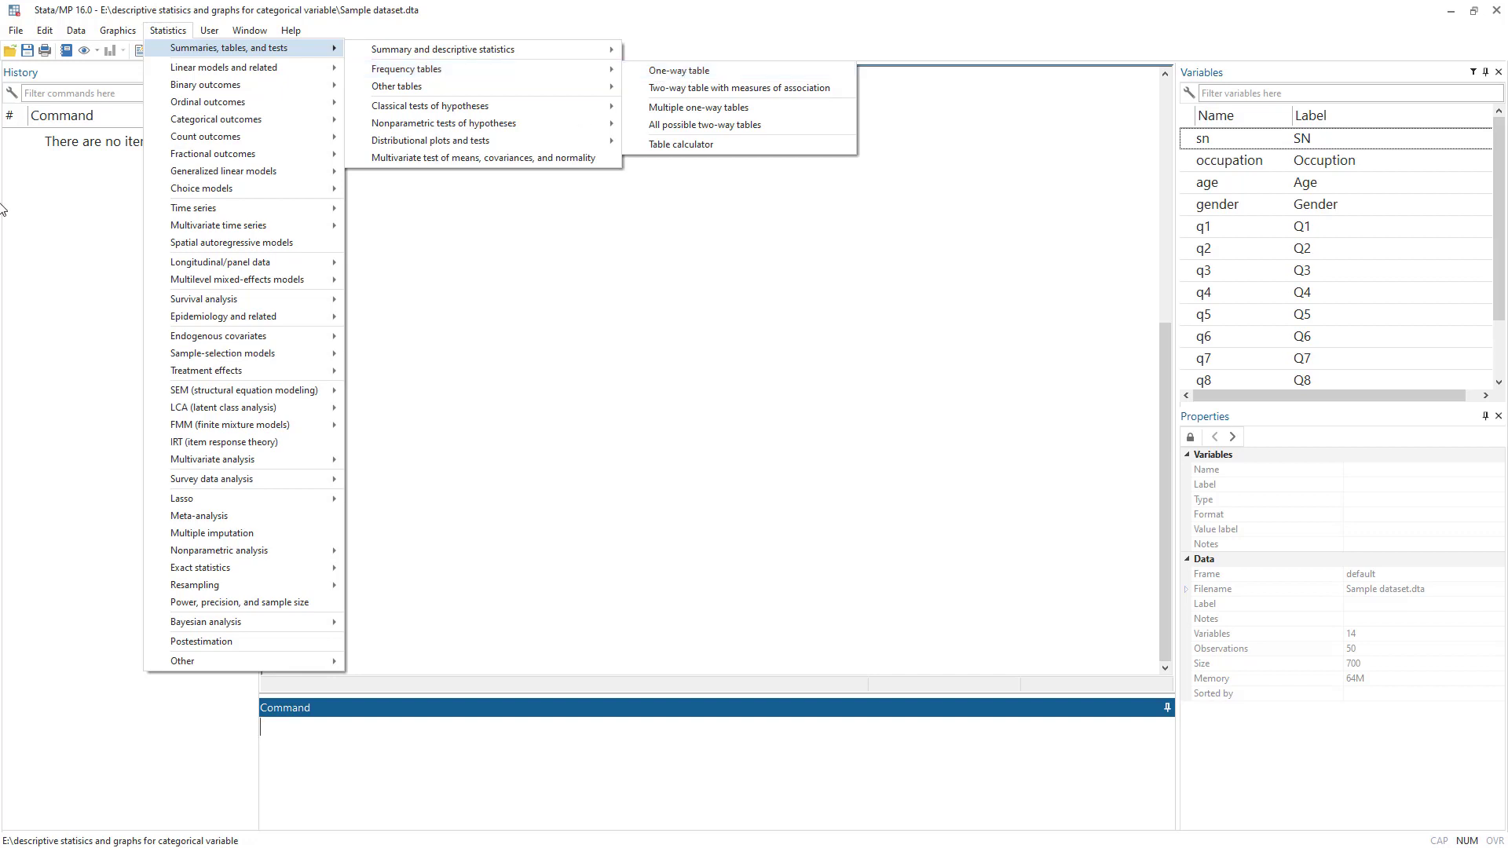
mouse_move(236, 171)
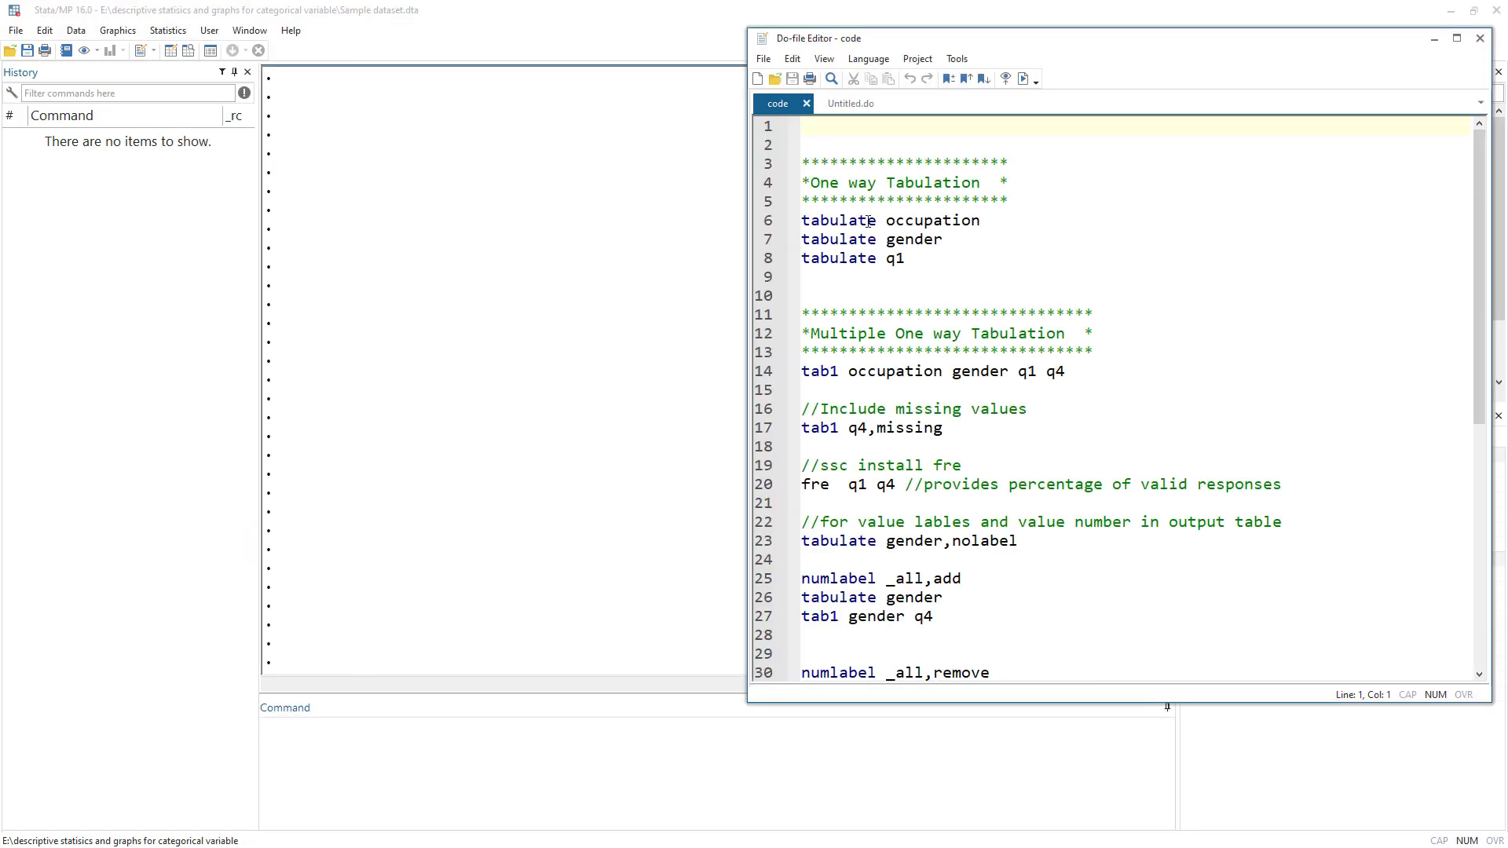
Run only the "tabulate occupation" line from the do-file's One way Tabulation section
left_click_drag(804, 181, 1012, 181)
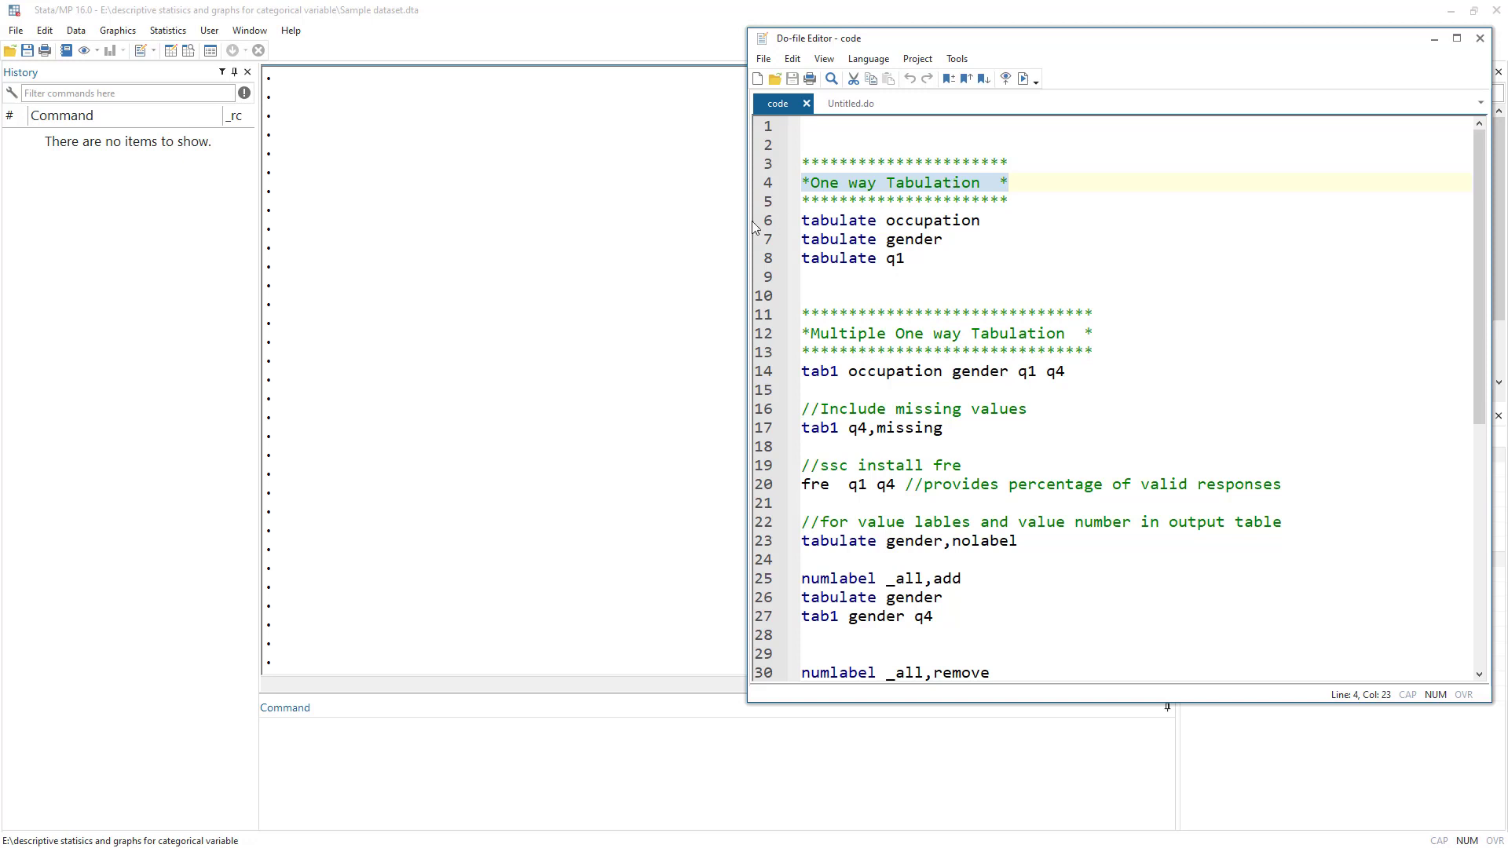
left_click(811, 220)
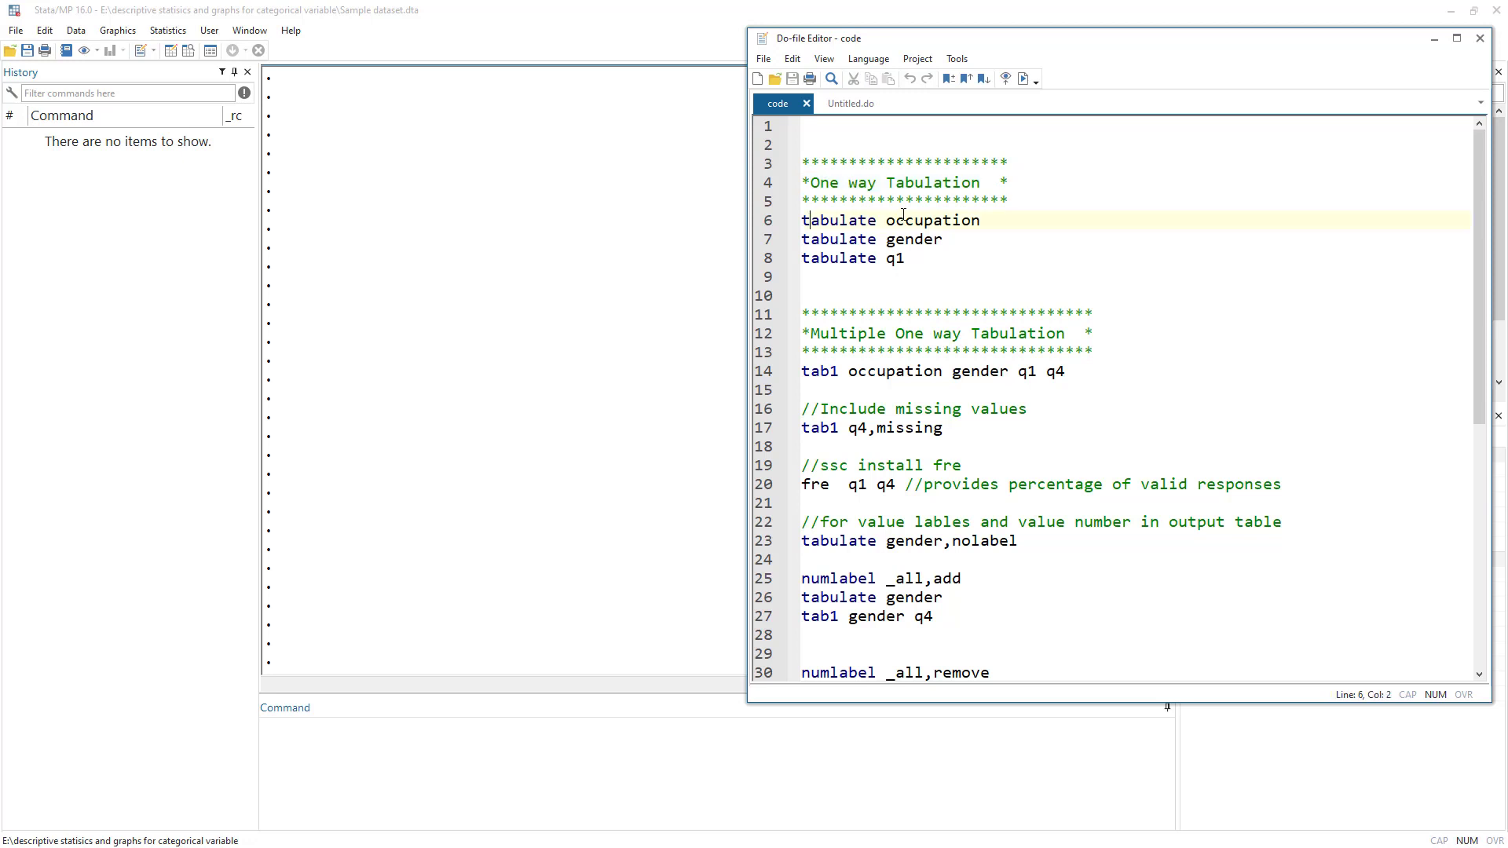
left_click(769, 223)
left_click(1022, 78)
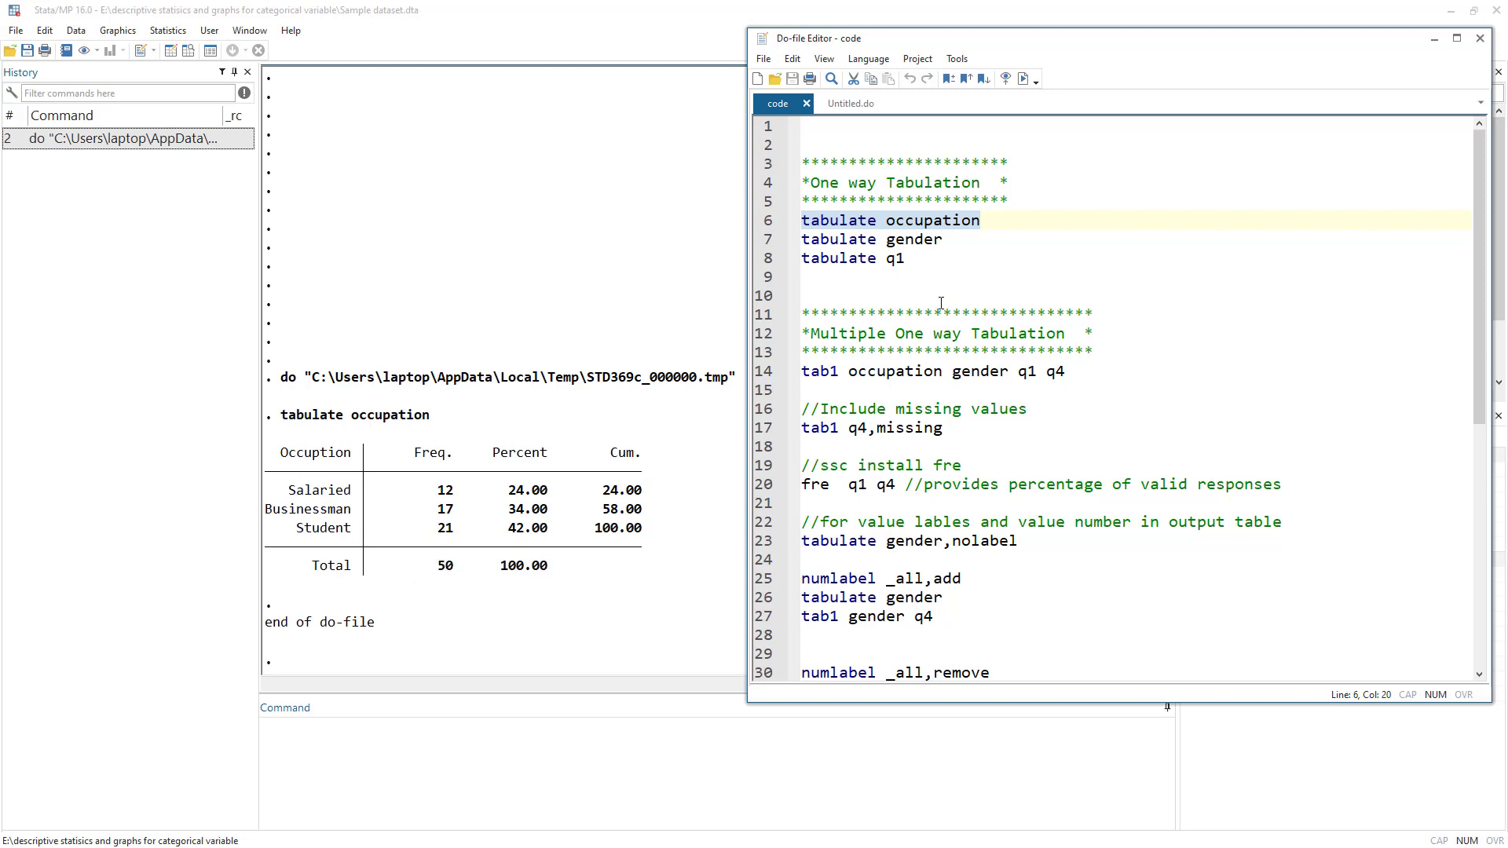
Run the "tabulate gender" and "tabulate q1" lines of the do-file one at a time
left_click(773, 243)
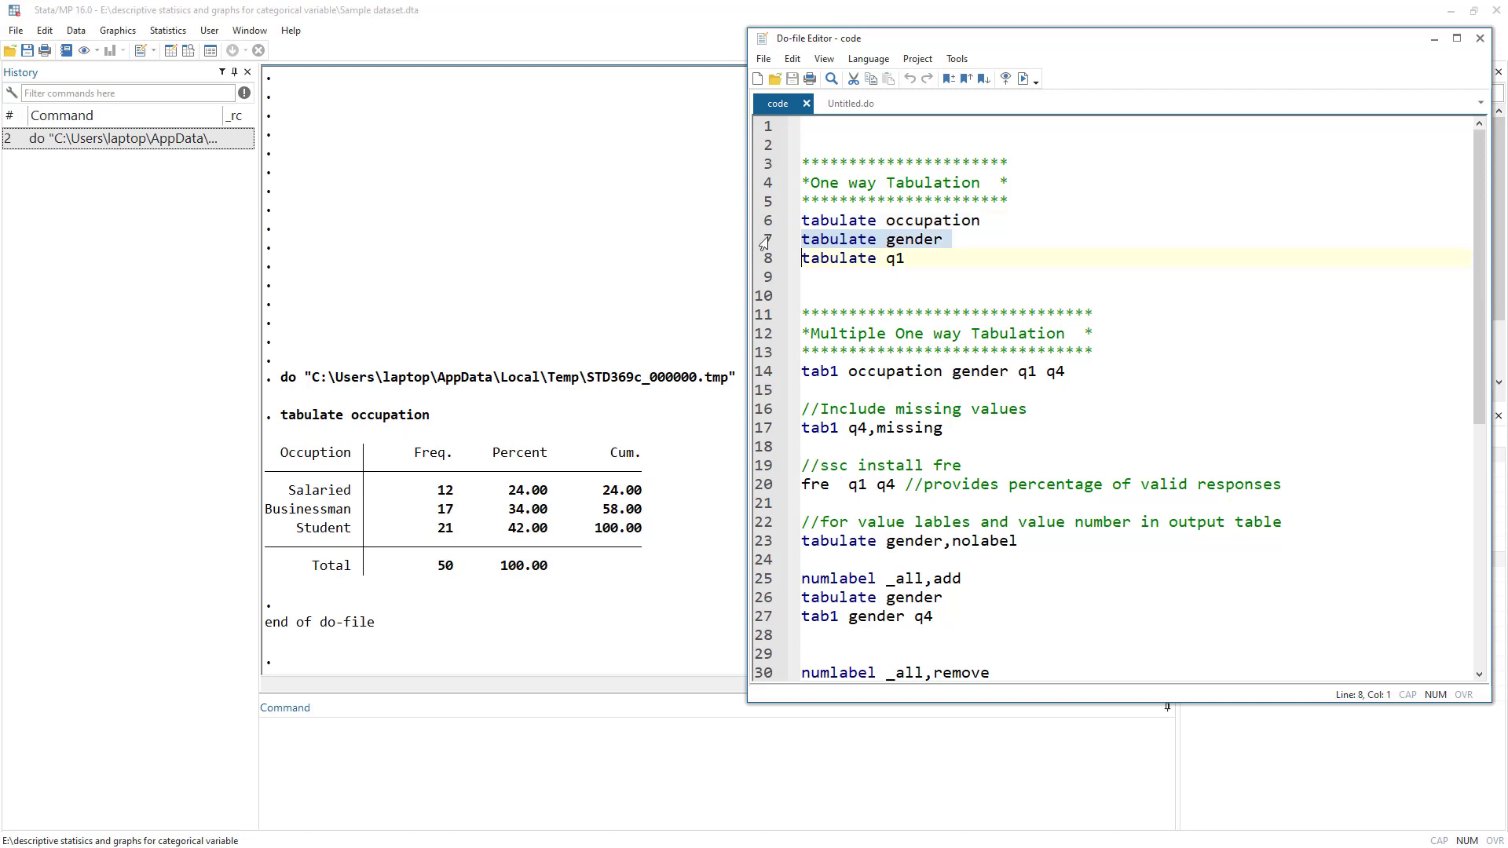
left_click(1021, 78)
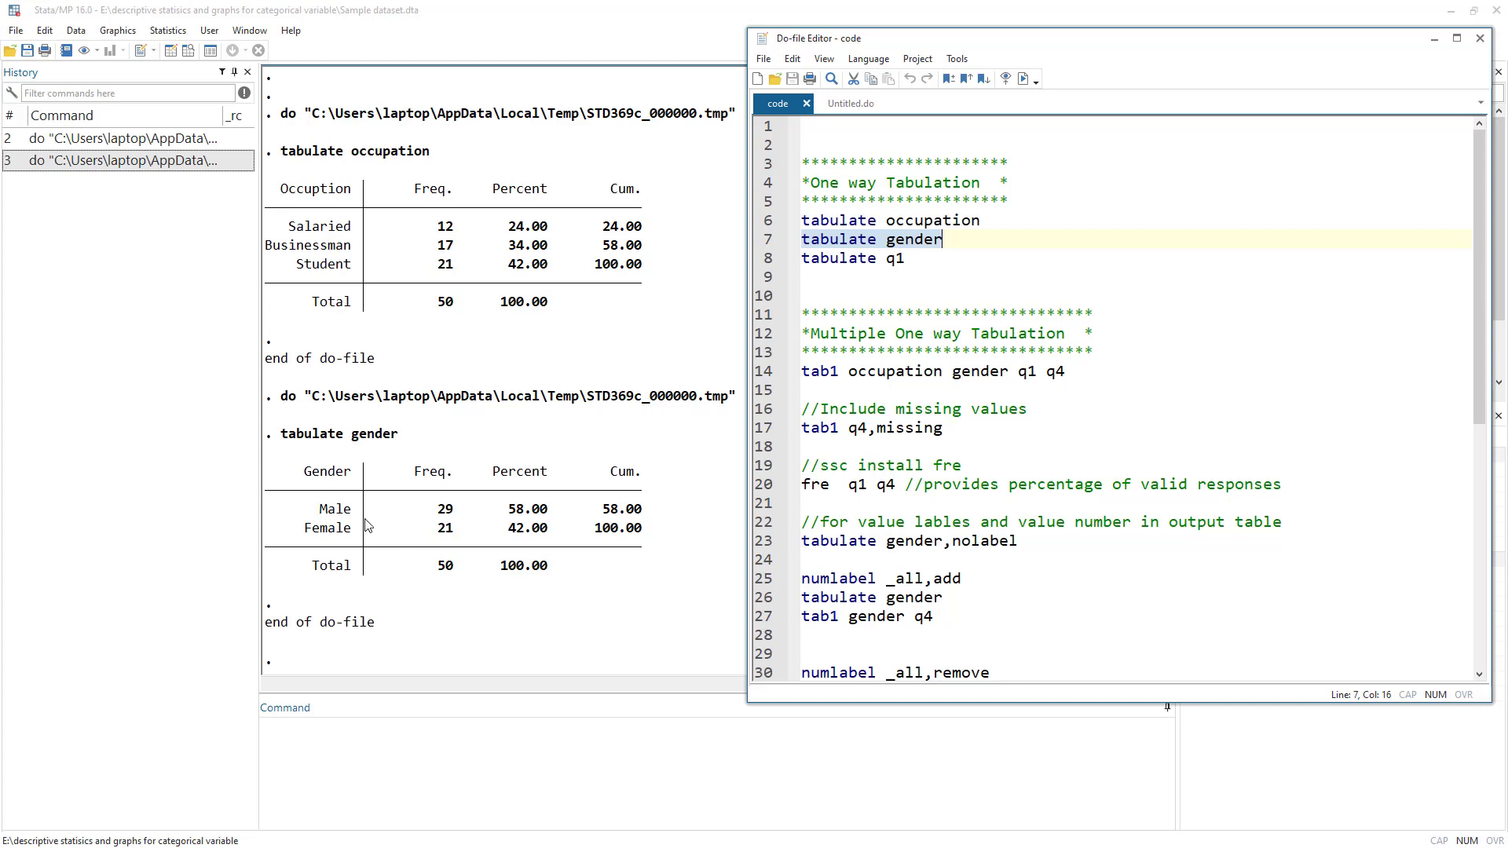
left_click(765, 265)
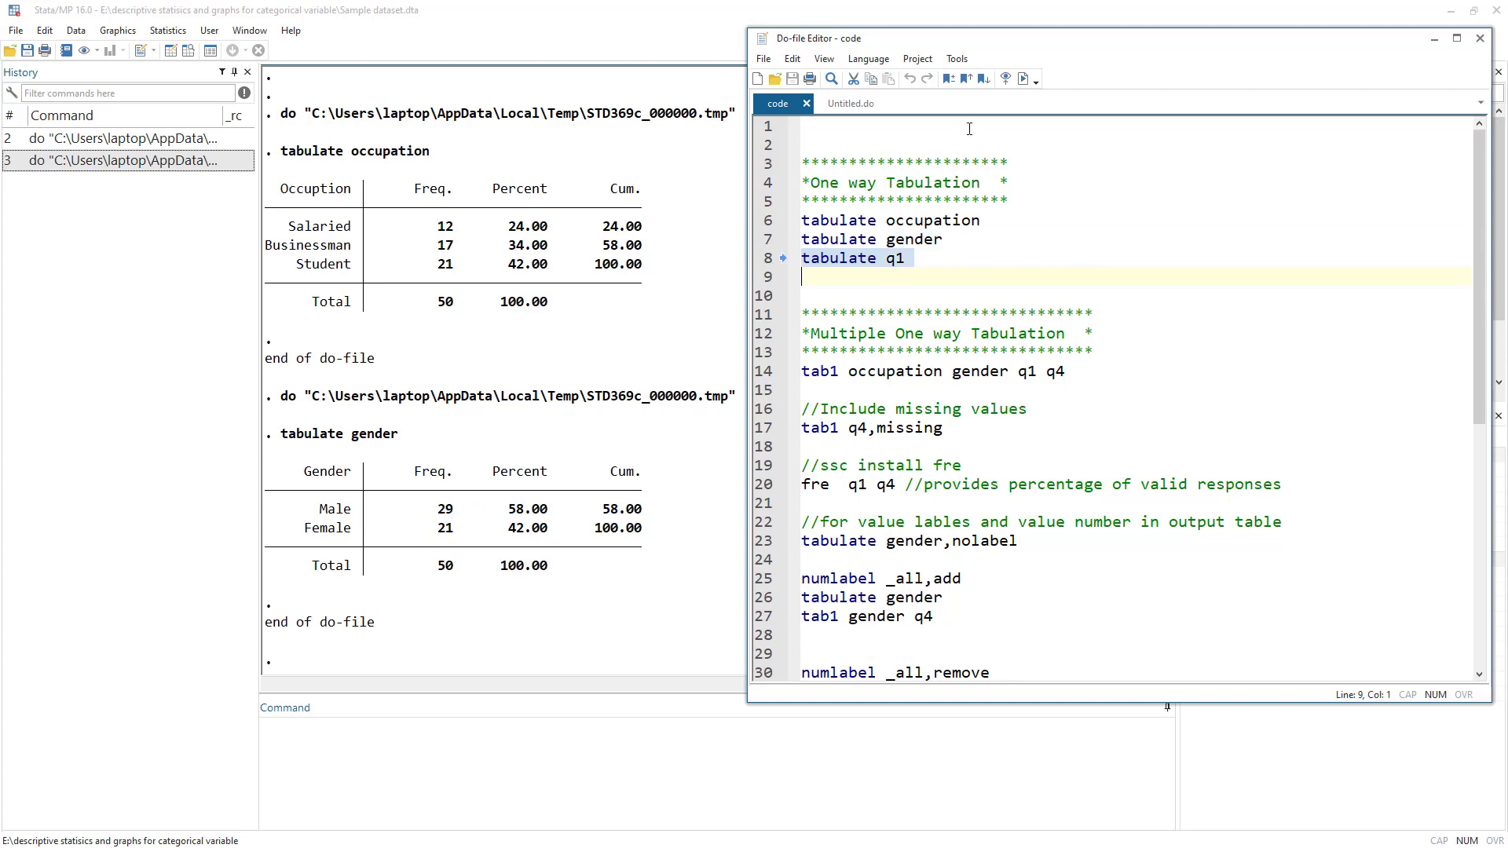
left_click(1023, 78)
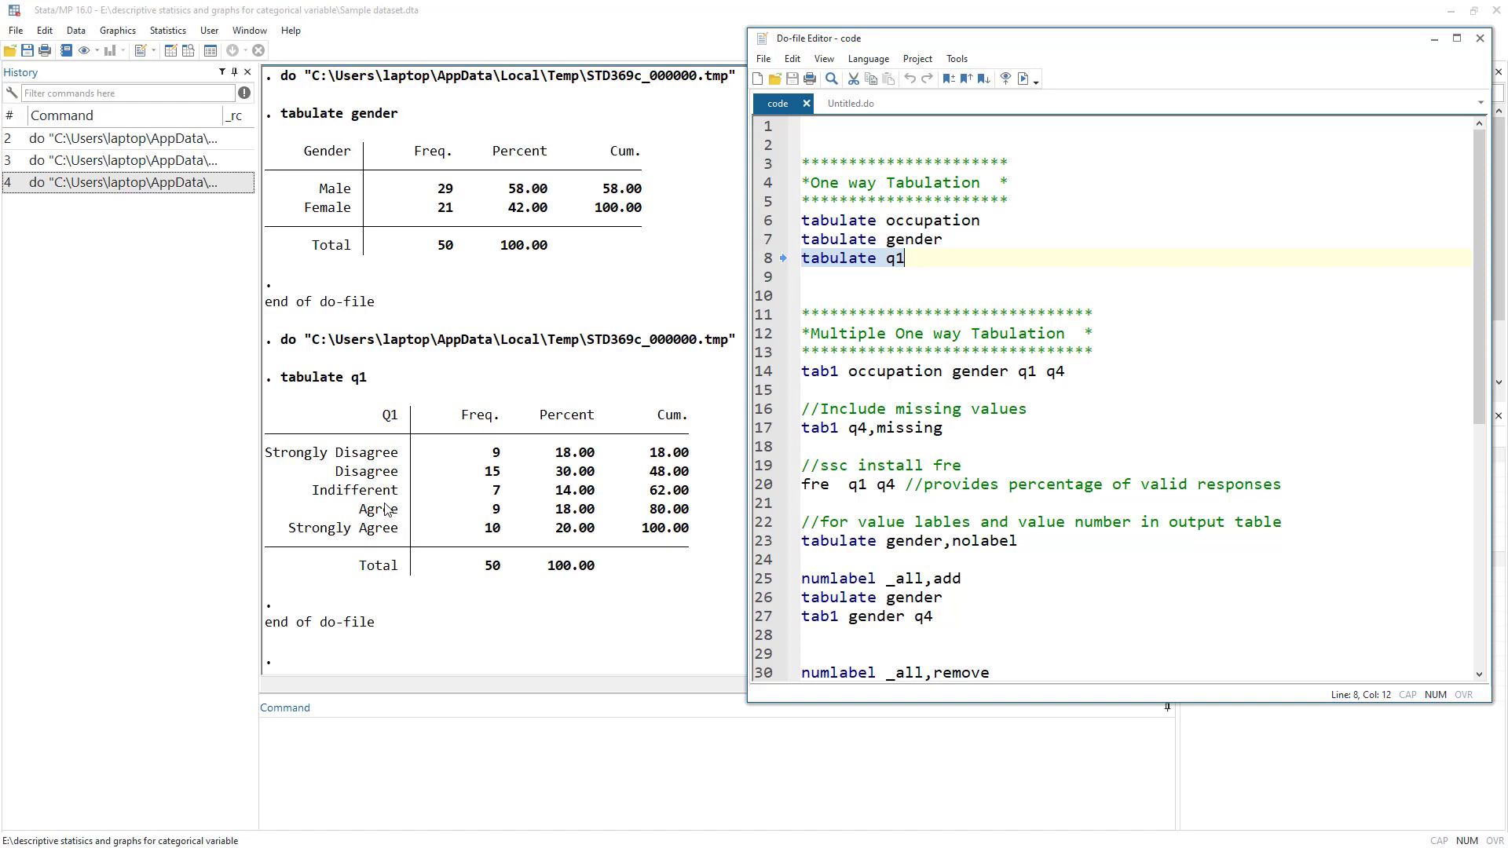
left_click(857, 223)
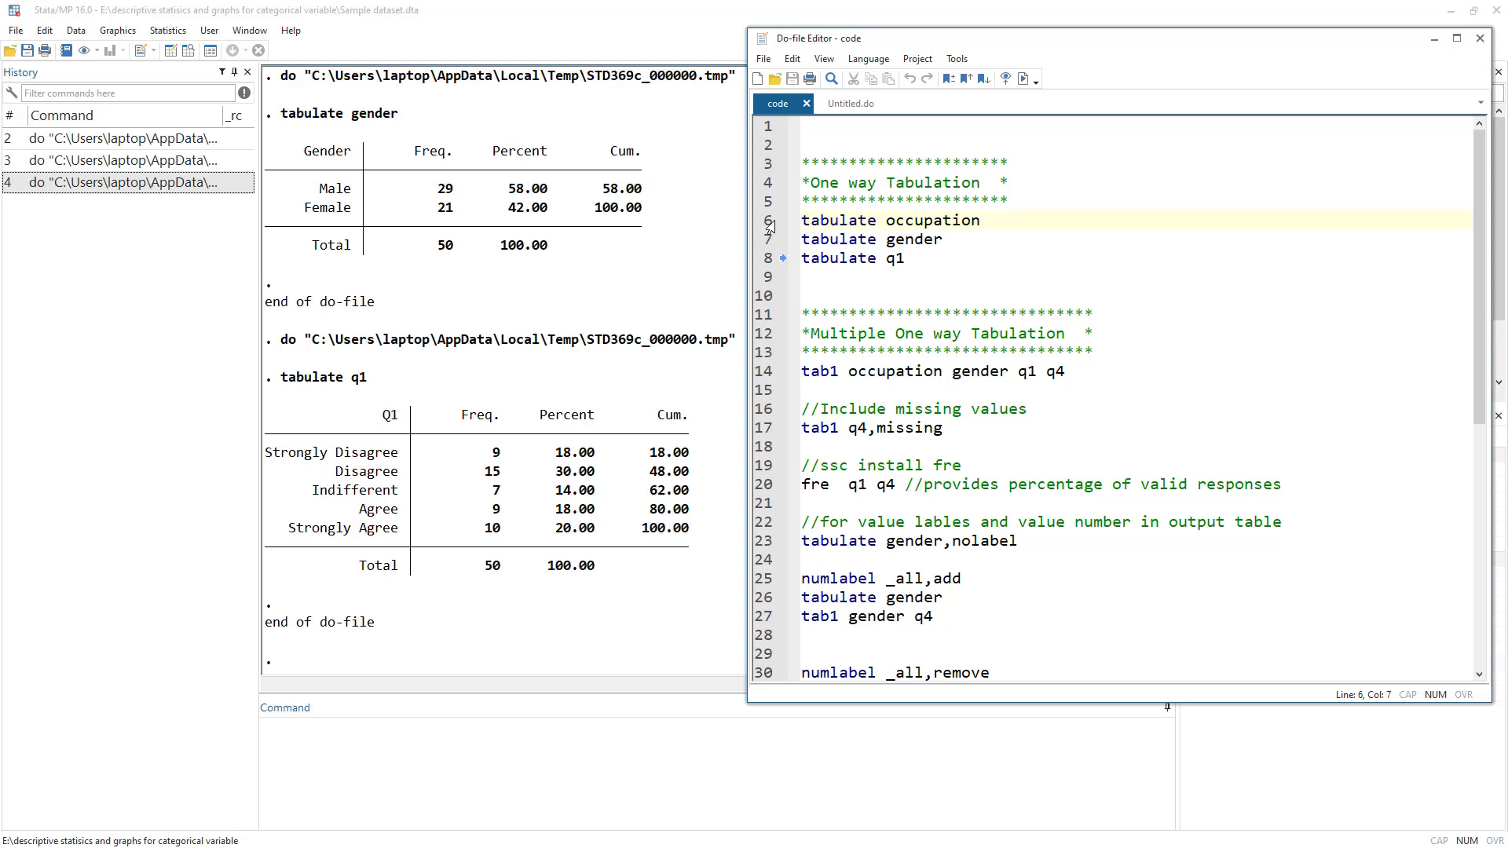
left_click_drag(769, 223, 776, 262)
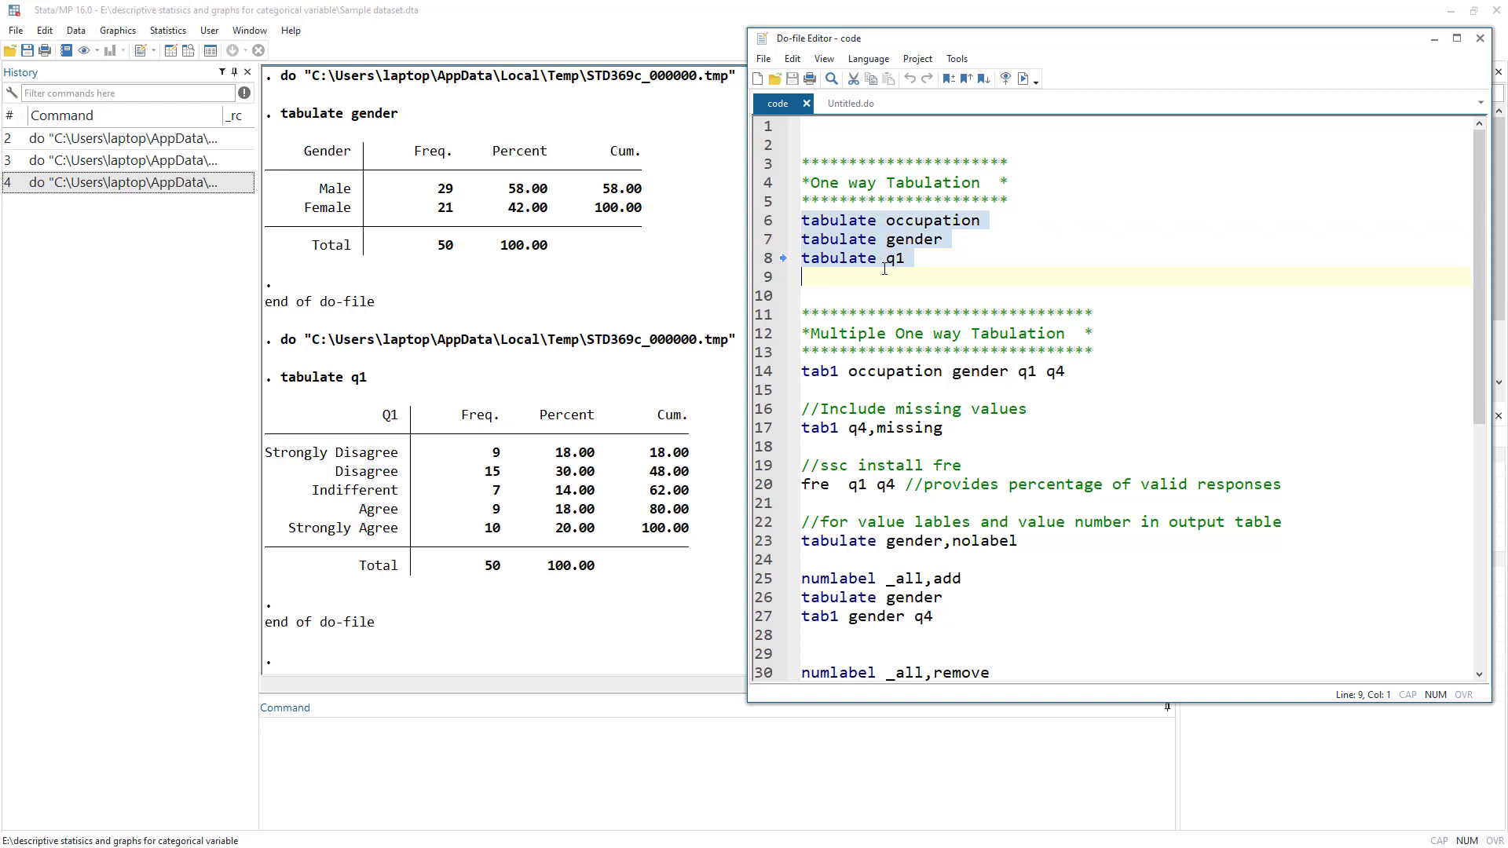
left_click(912, 244)
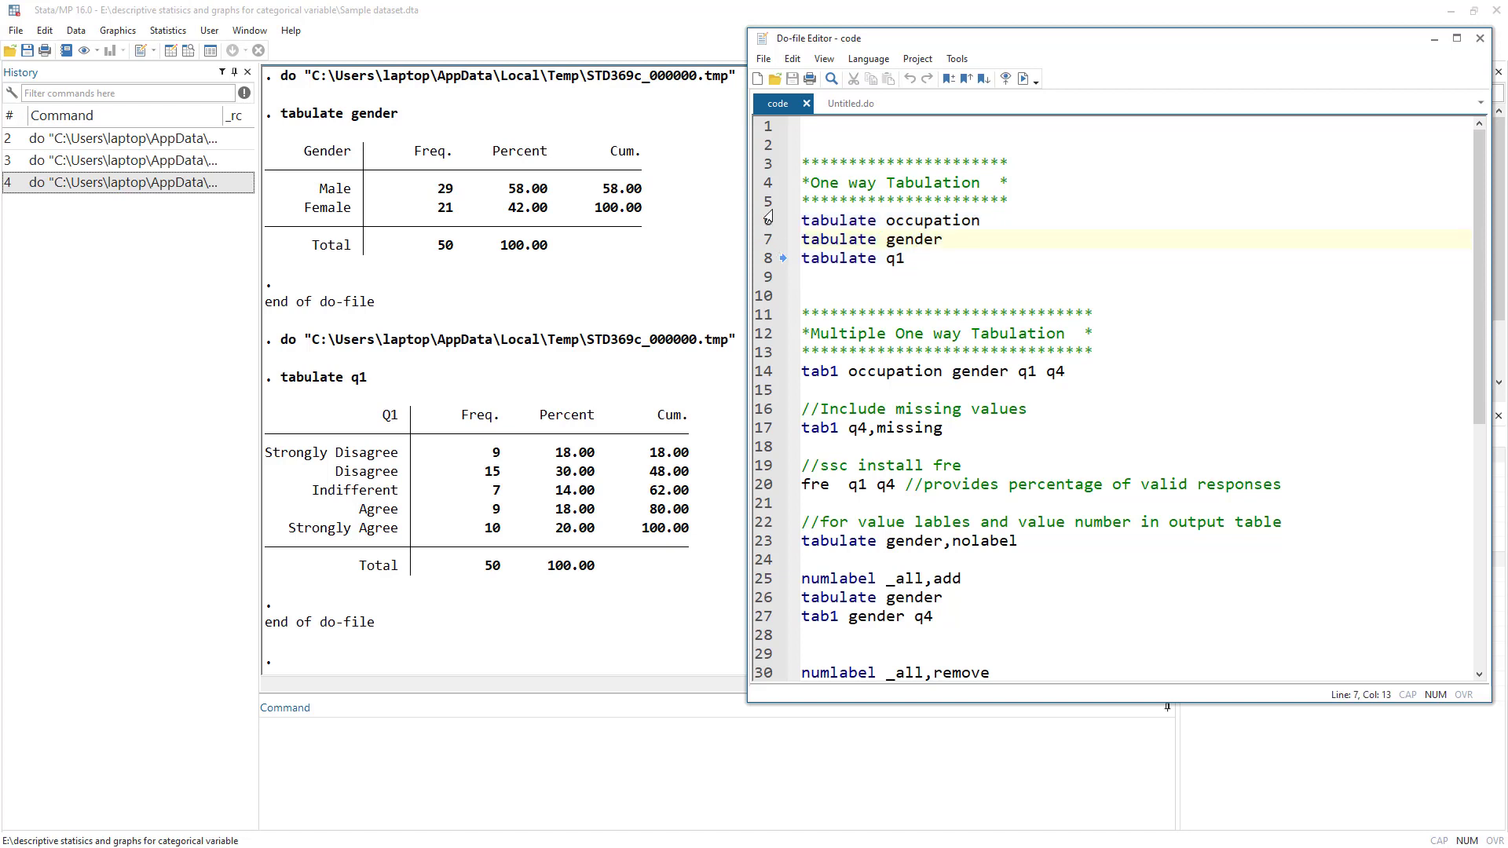
left_click_drag(768, 227, 764, 267)
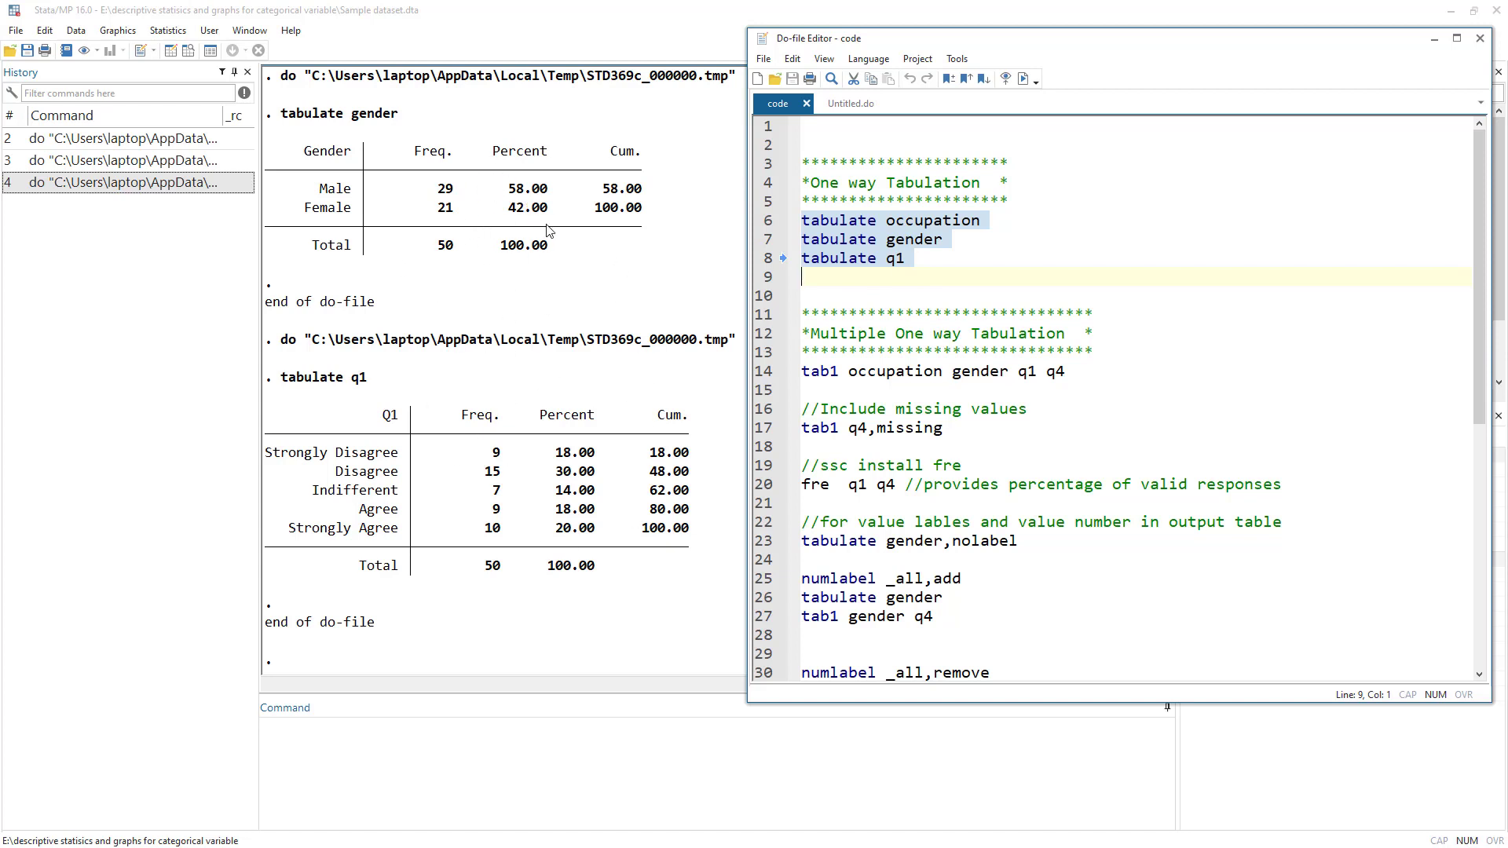
Run the "tab1 occupation gender q1 q4" line from the do-file's Multiple One way Tabulation section
double_click(818, 369)
double_click(805, 370)
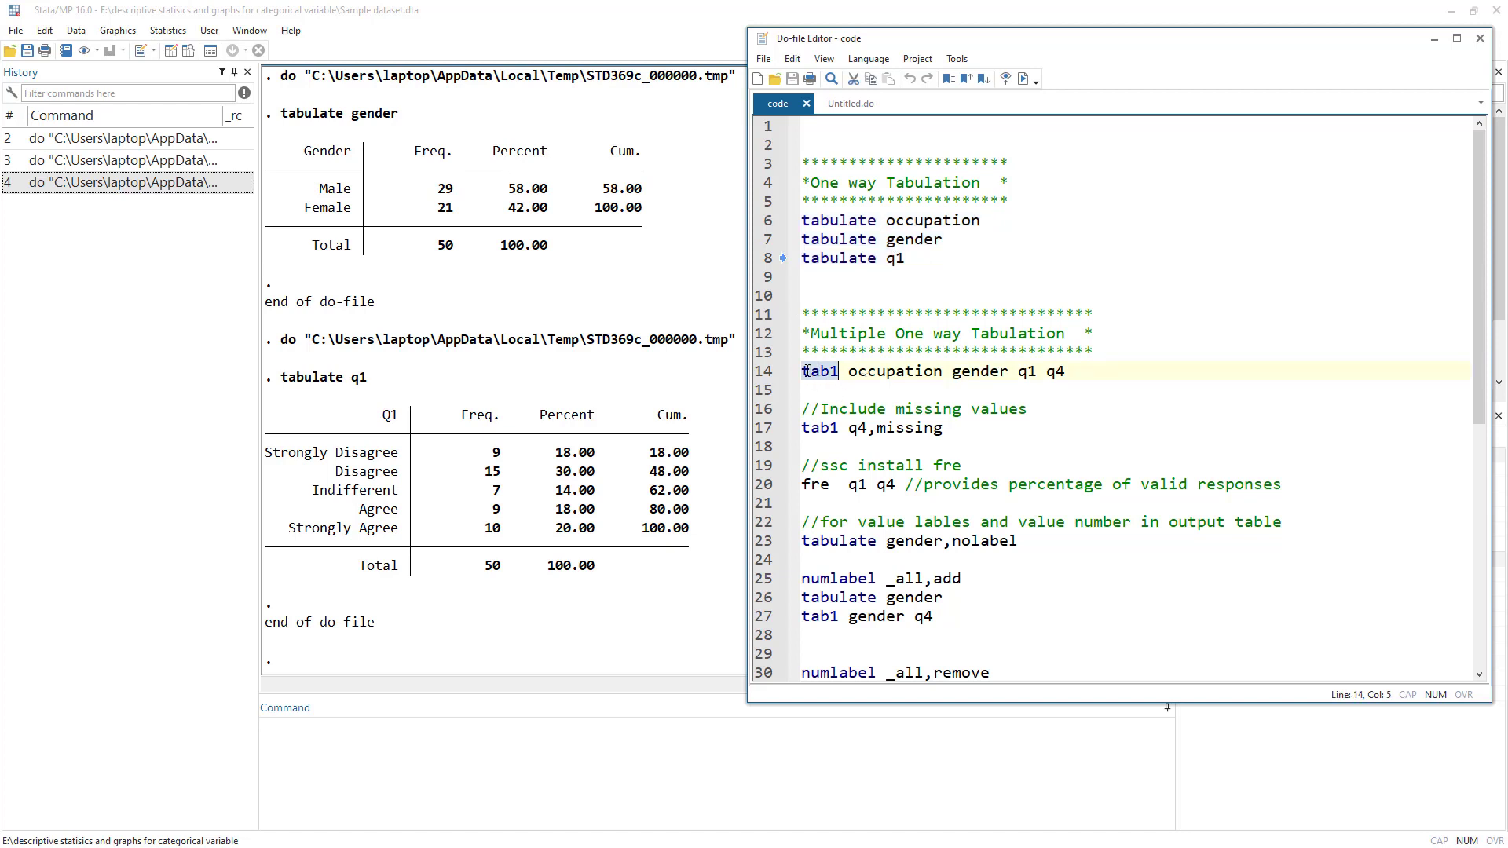
double_click(871, 370)
left_click(972, 370)
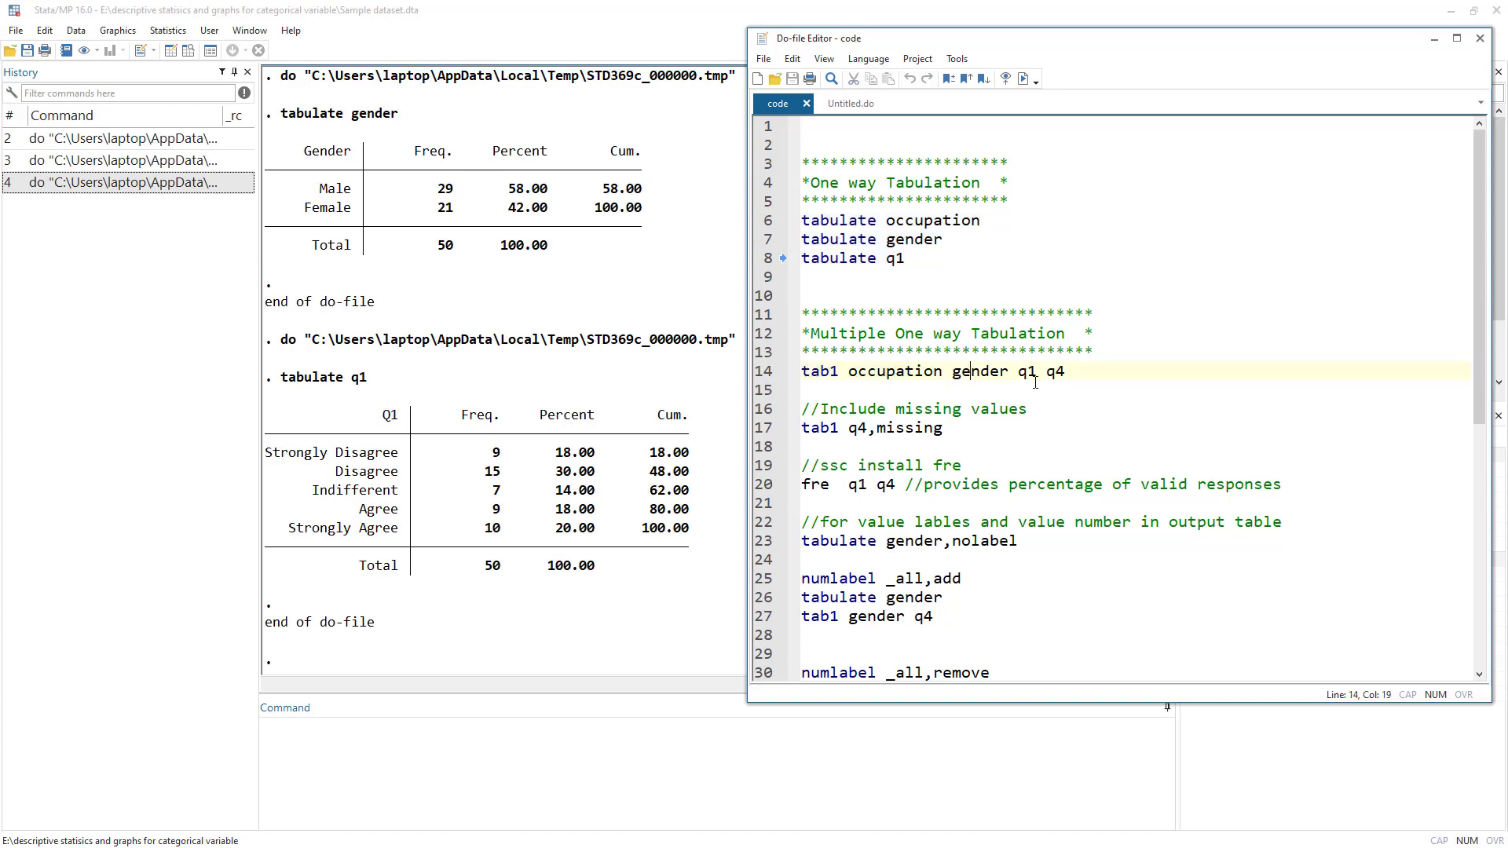
left_click(770, 378)
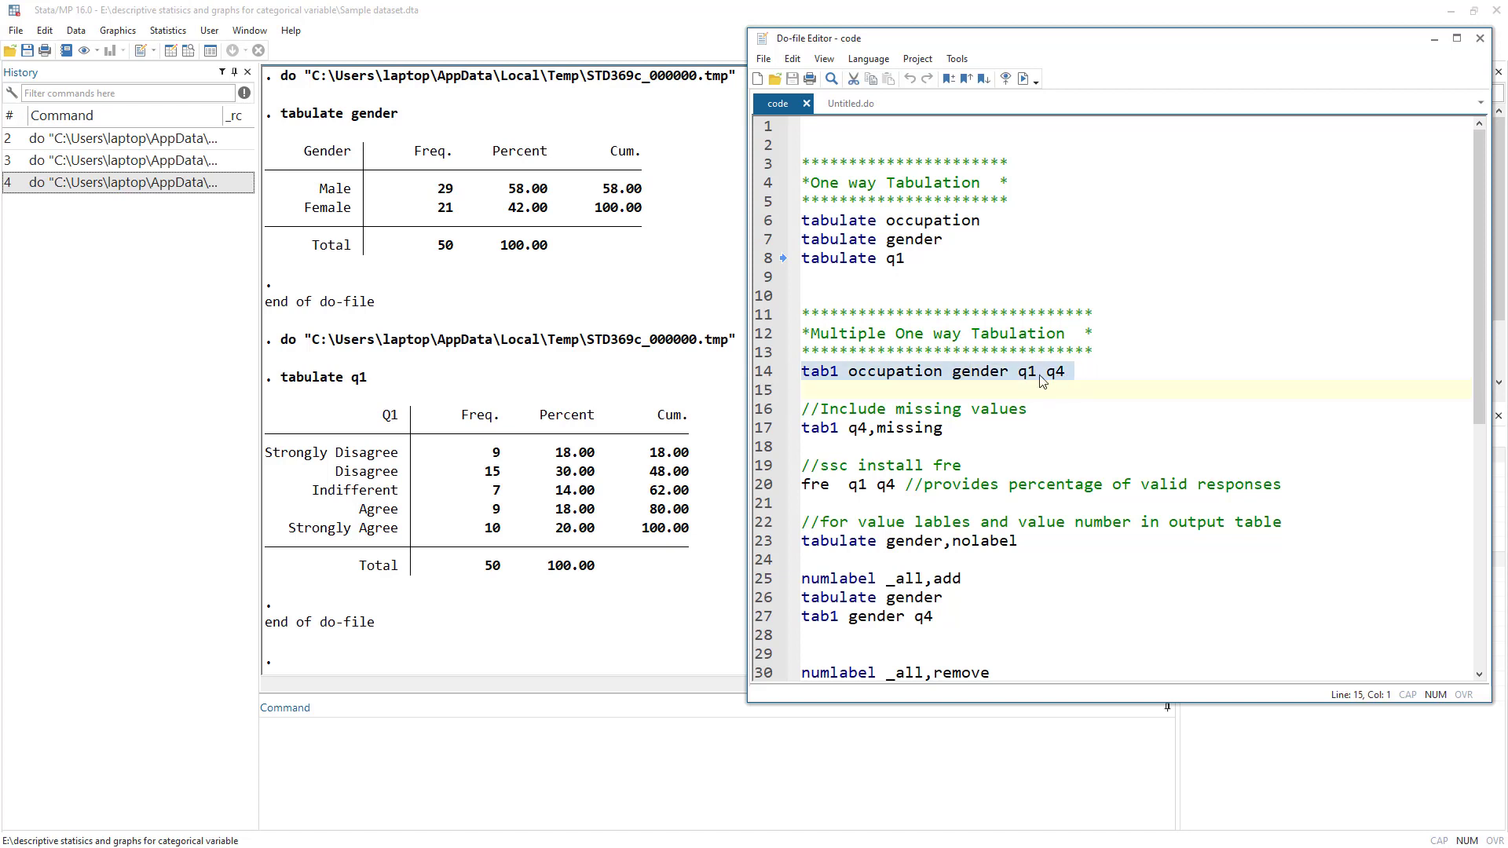
left_click(1022, 78)
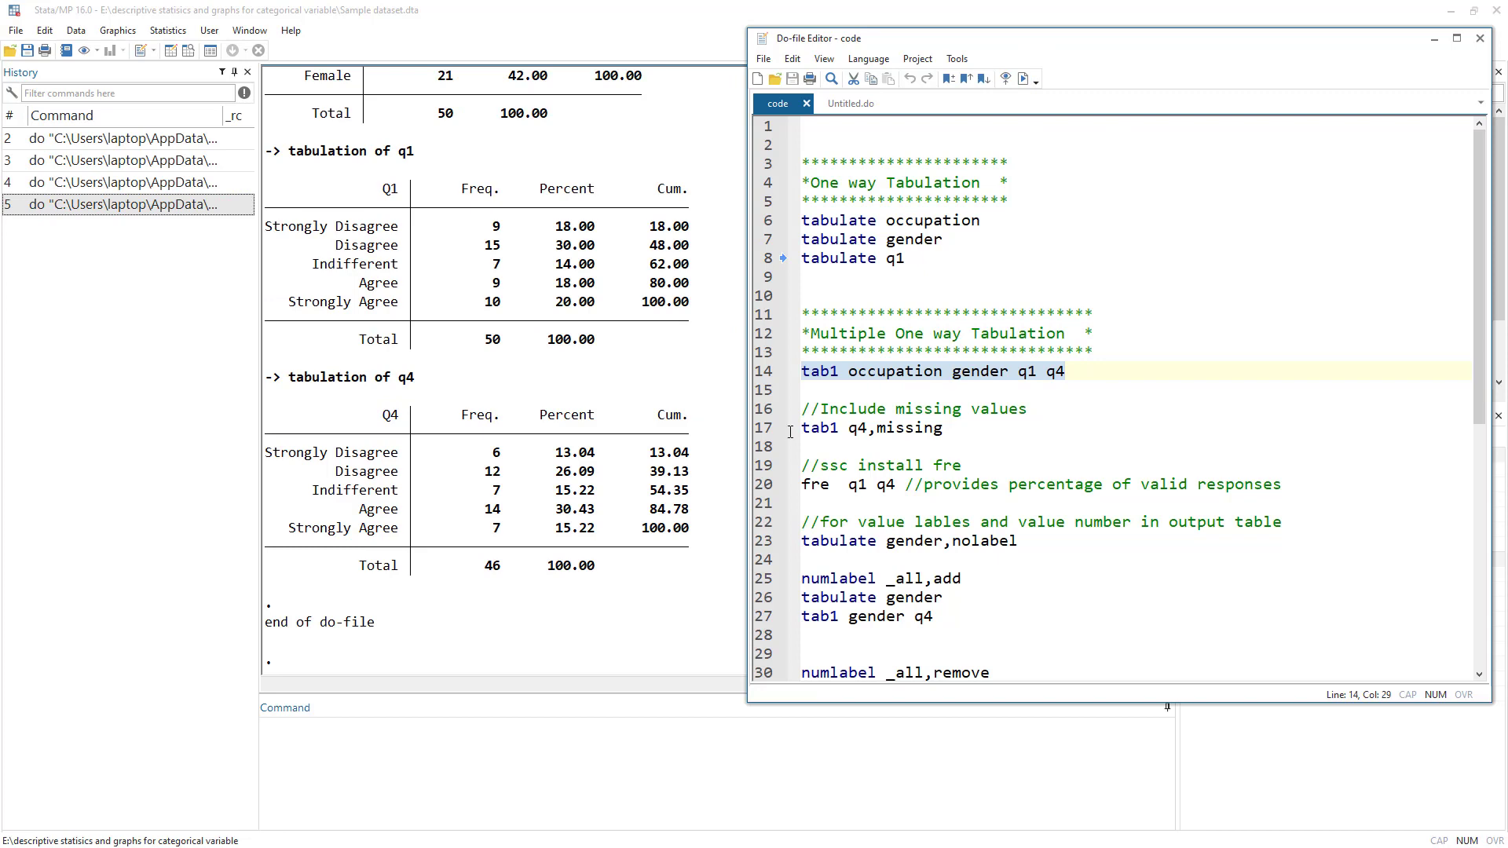
Examine the tab1 output tables for occupation, gender, q1 and q4 in the Results window
left_click(507, 488)
scroll(533, 458, "up", 2)
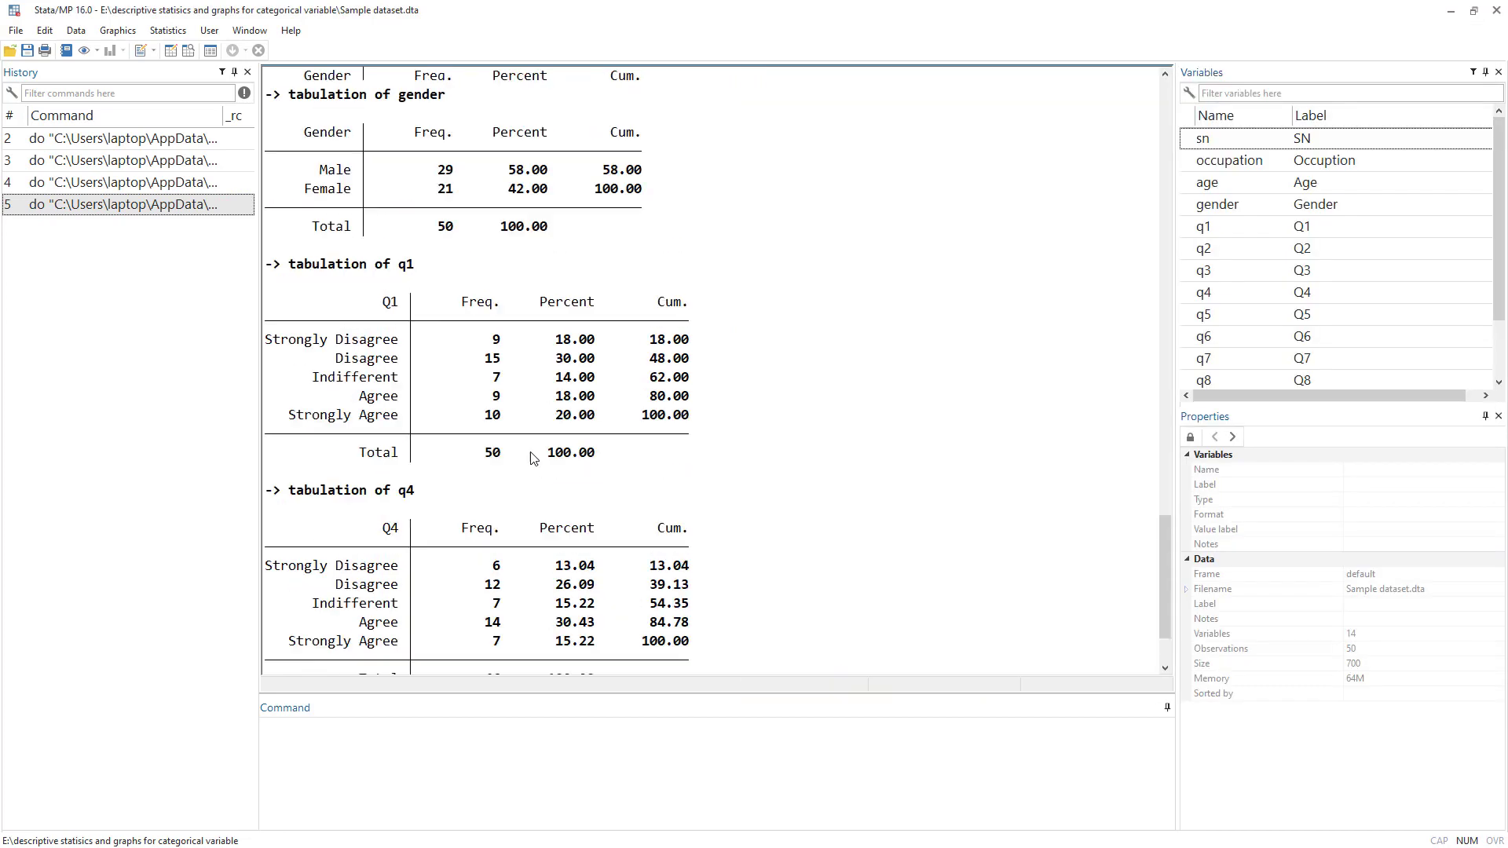
scroll(531, 456, "up", 7)
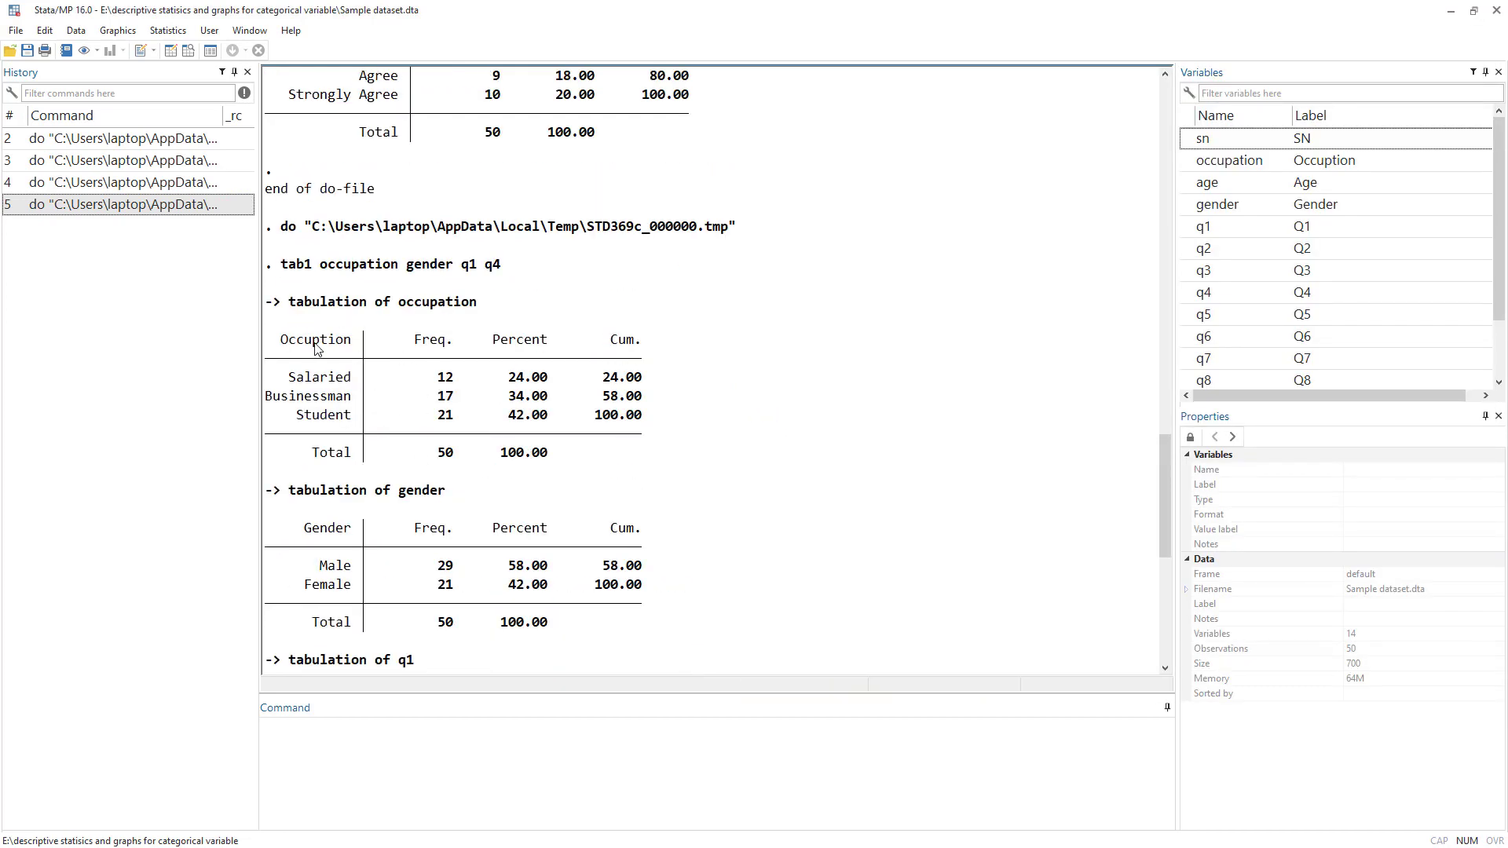
left_click_drag(274, 339, 599, 475)
scroll(505, 431, "down", 1)
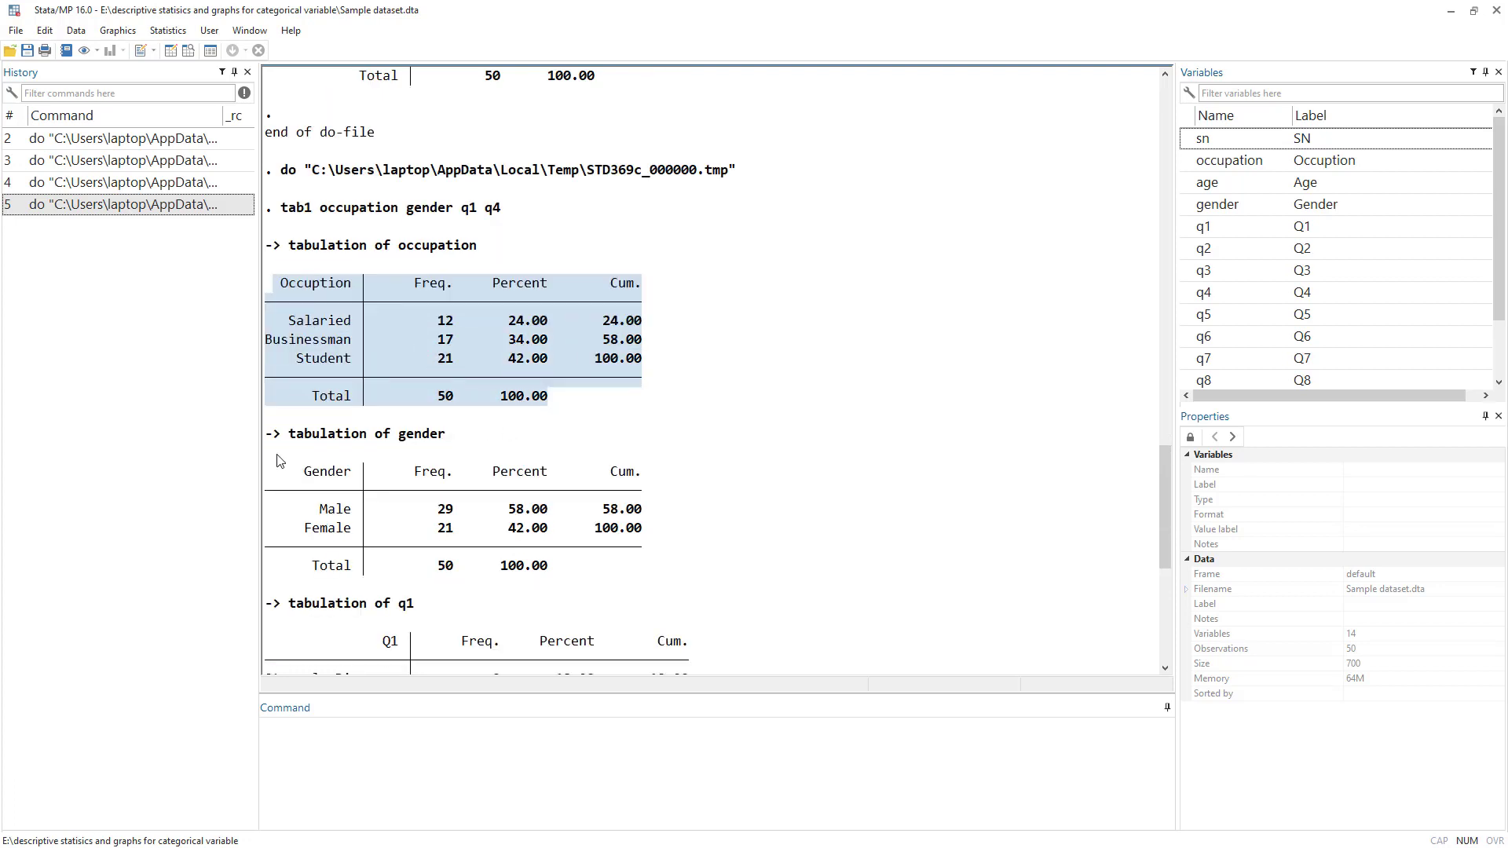
left_click_drag(276, 461, 633, 578)
scroll(482, 492, "down", 4)
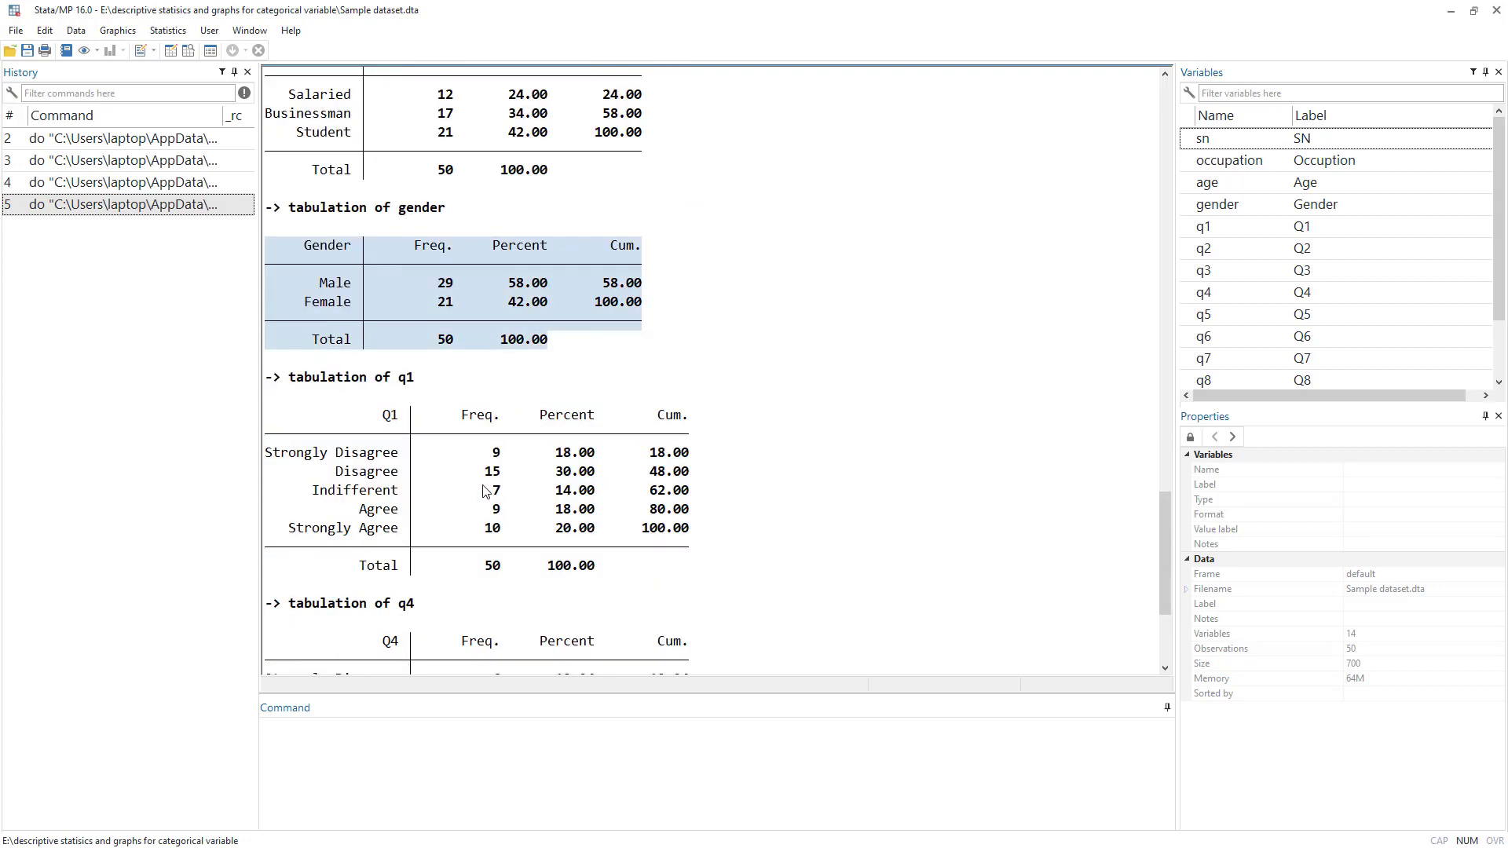
left_click_drag(283, 411, 675, 555)
scroll(675, 555, "down", 4)
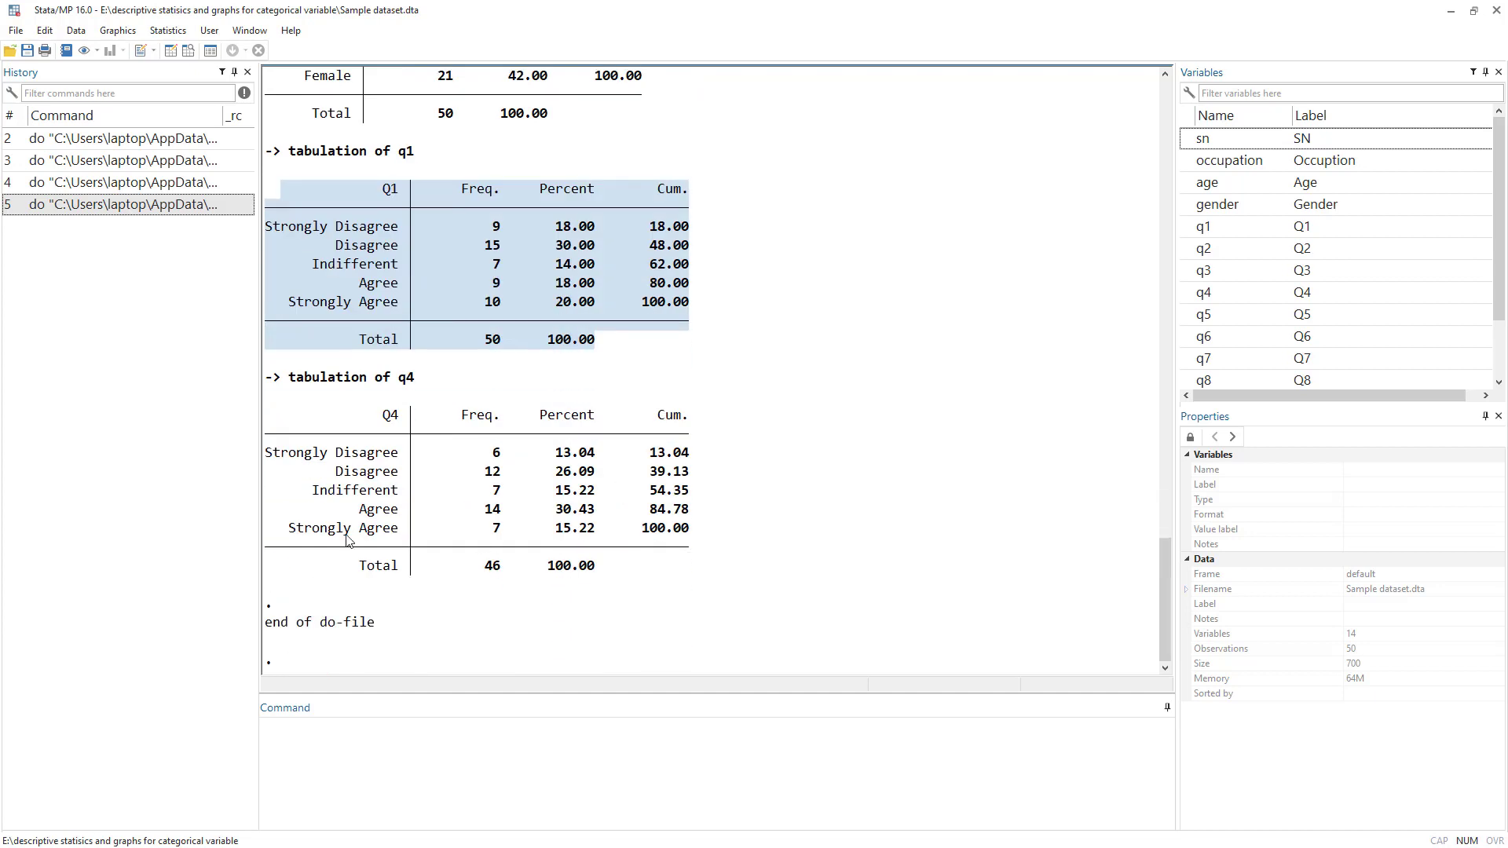
left_click_drag(314, 420, 735, 589)
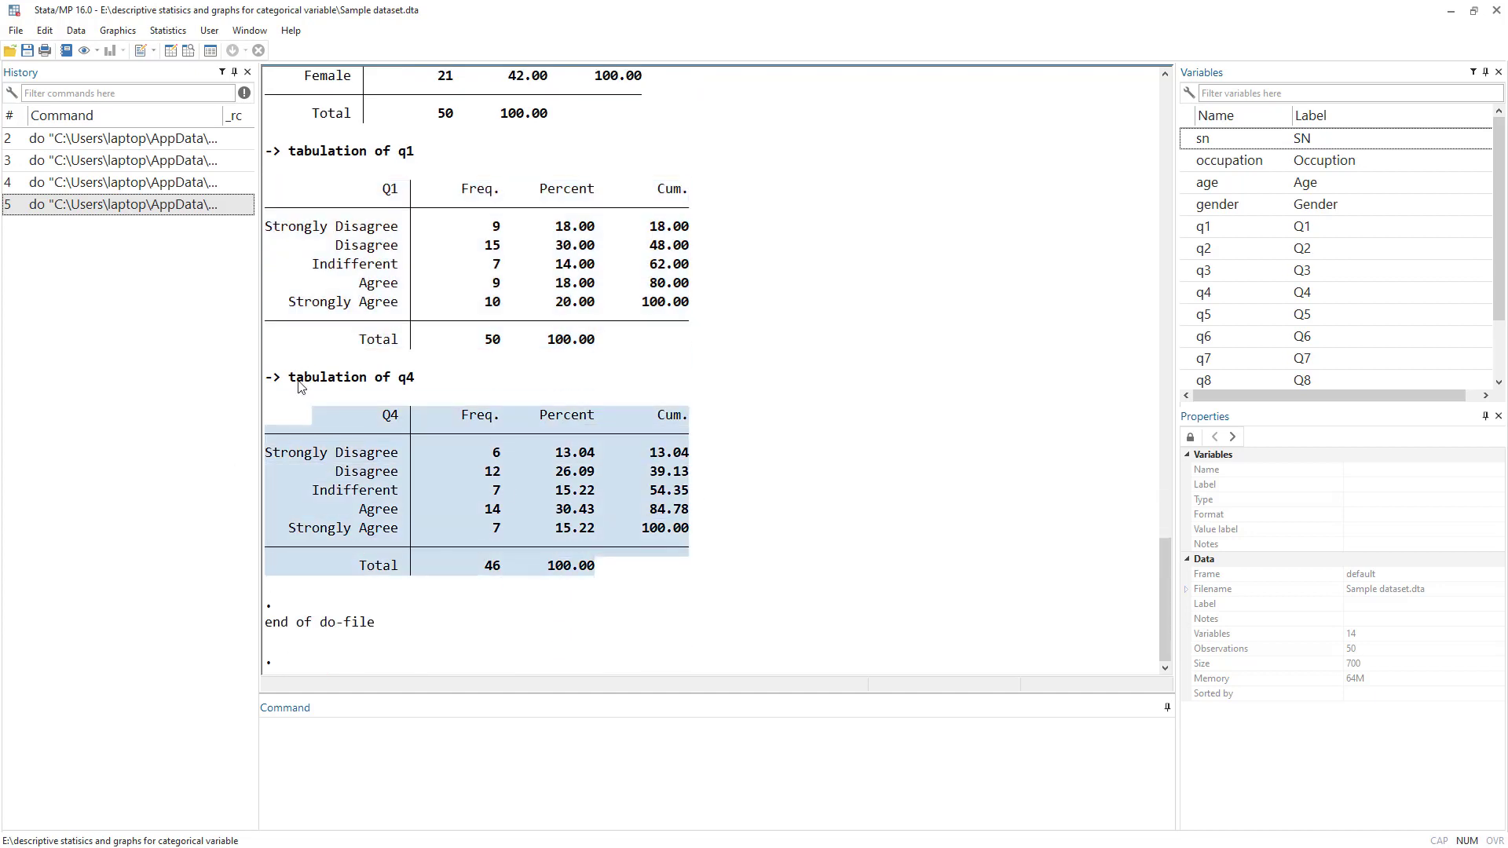
left_click_drag(291, 380, 416, 382)
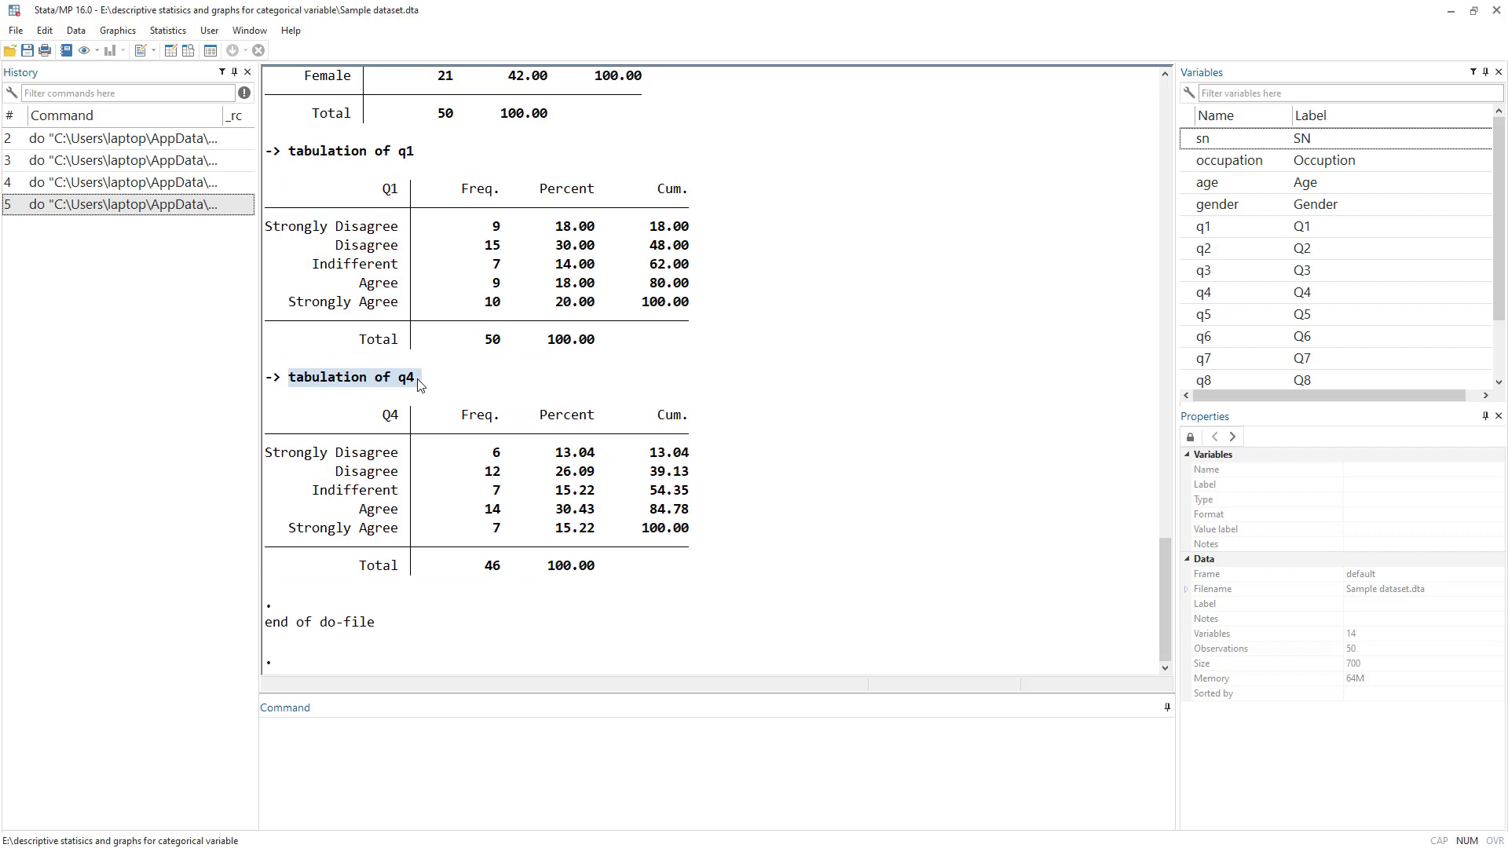
key("alt+Tab")
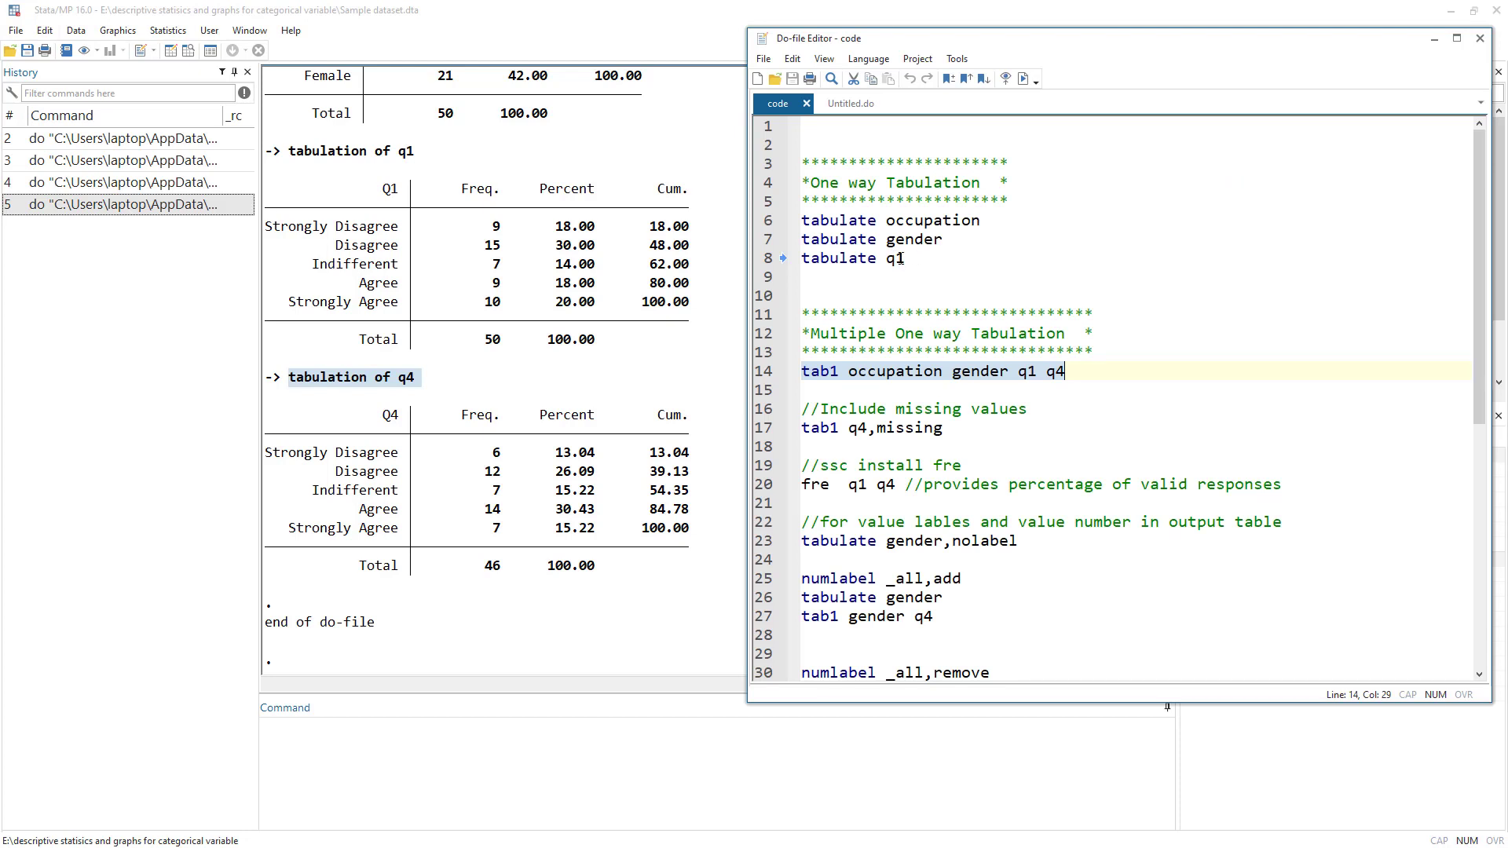
left_click_drag(901, 259, 804, 227)
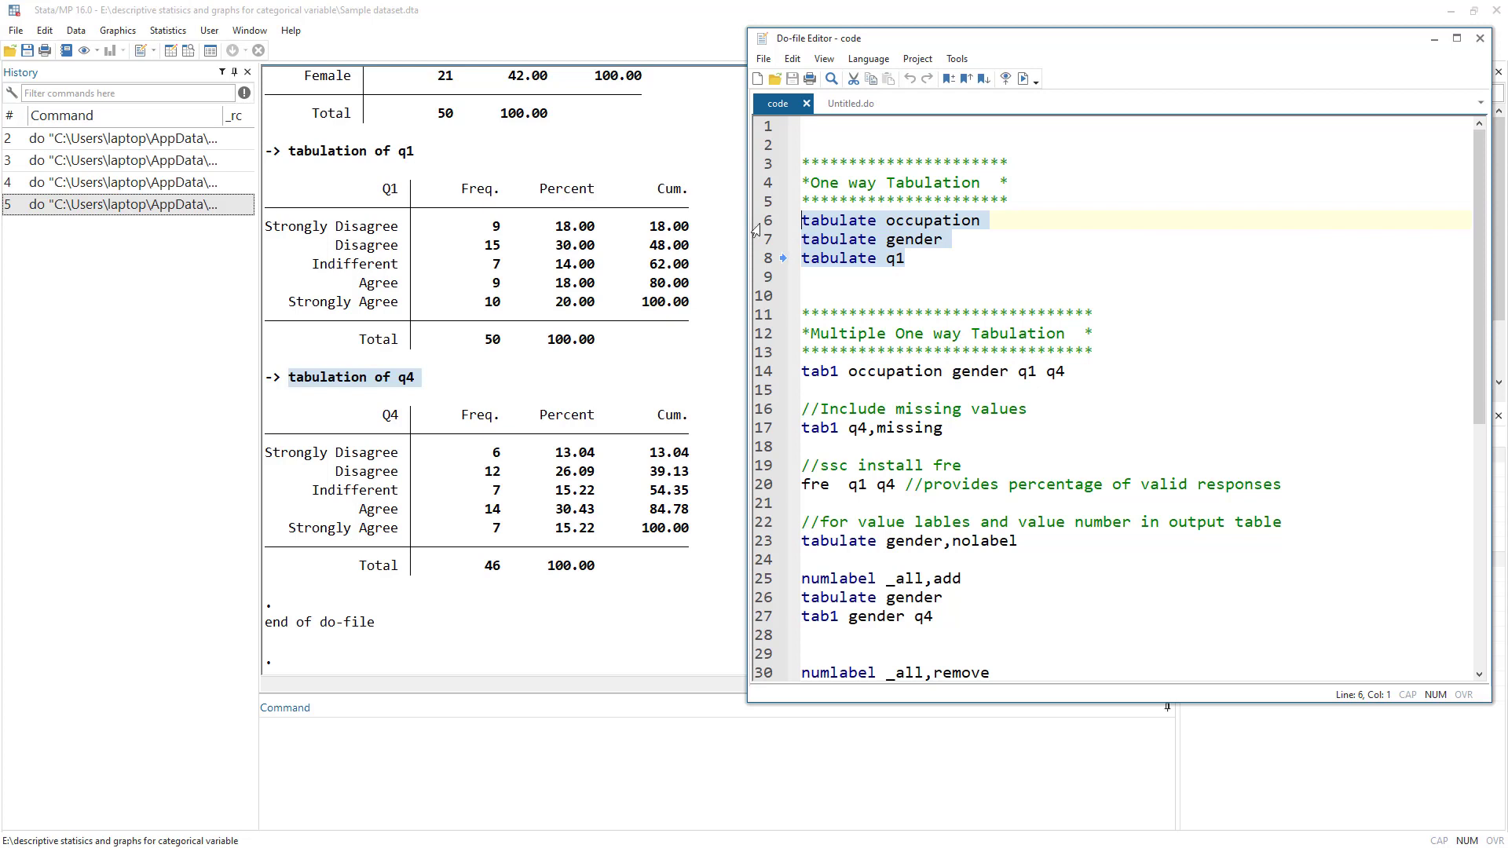
View the One-way table dialog and its list of categorical variables, and close it without creating a table
left_click(186, 34)
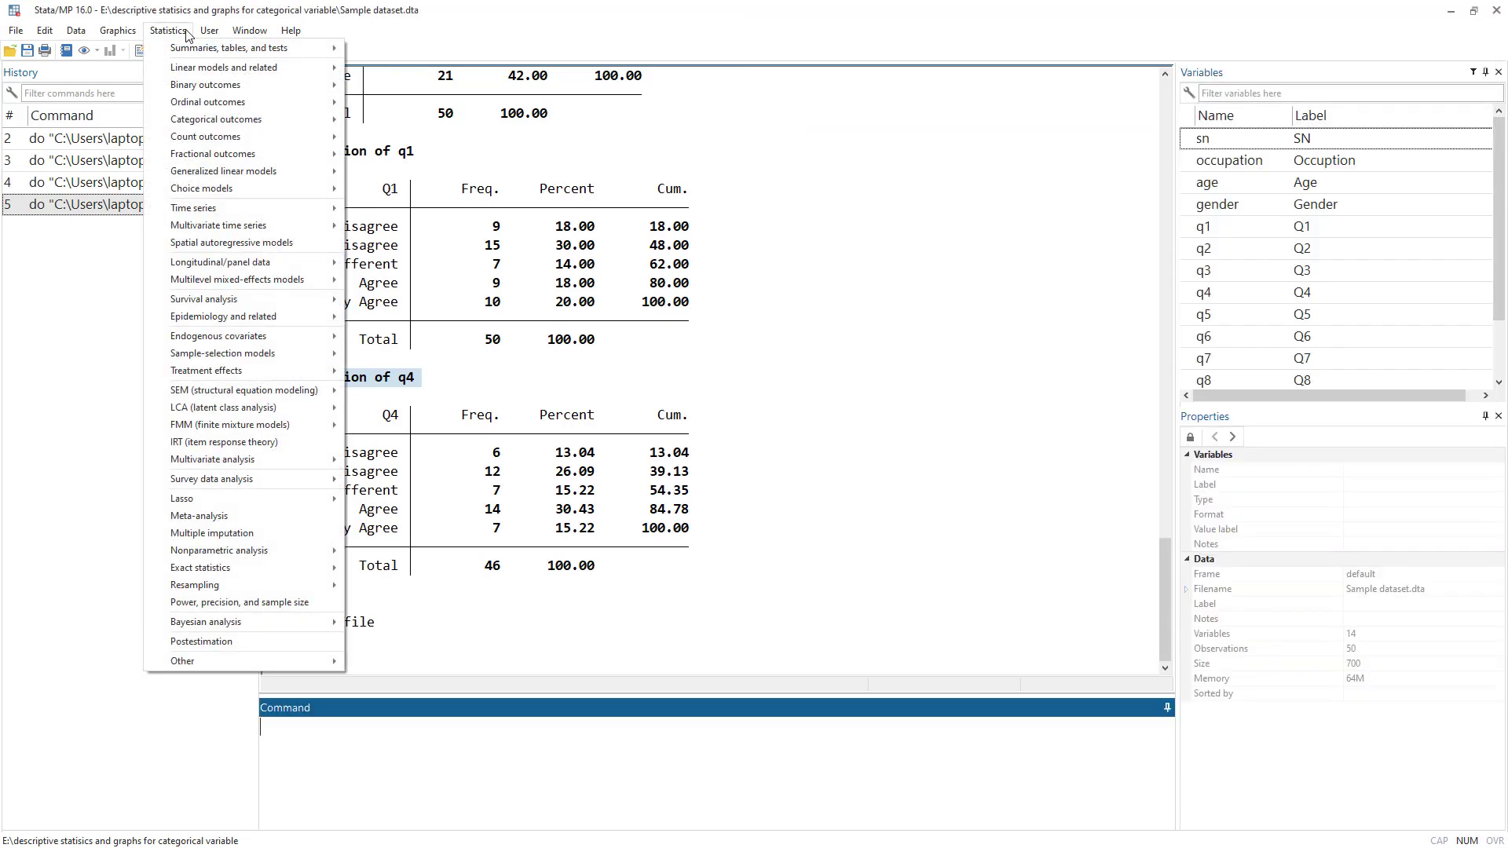
mouse_move(189, 50)
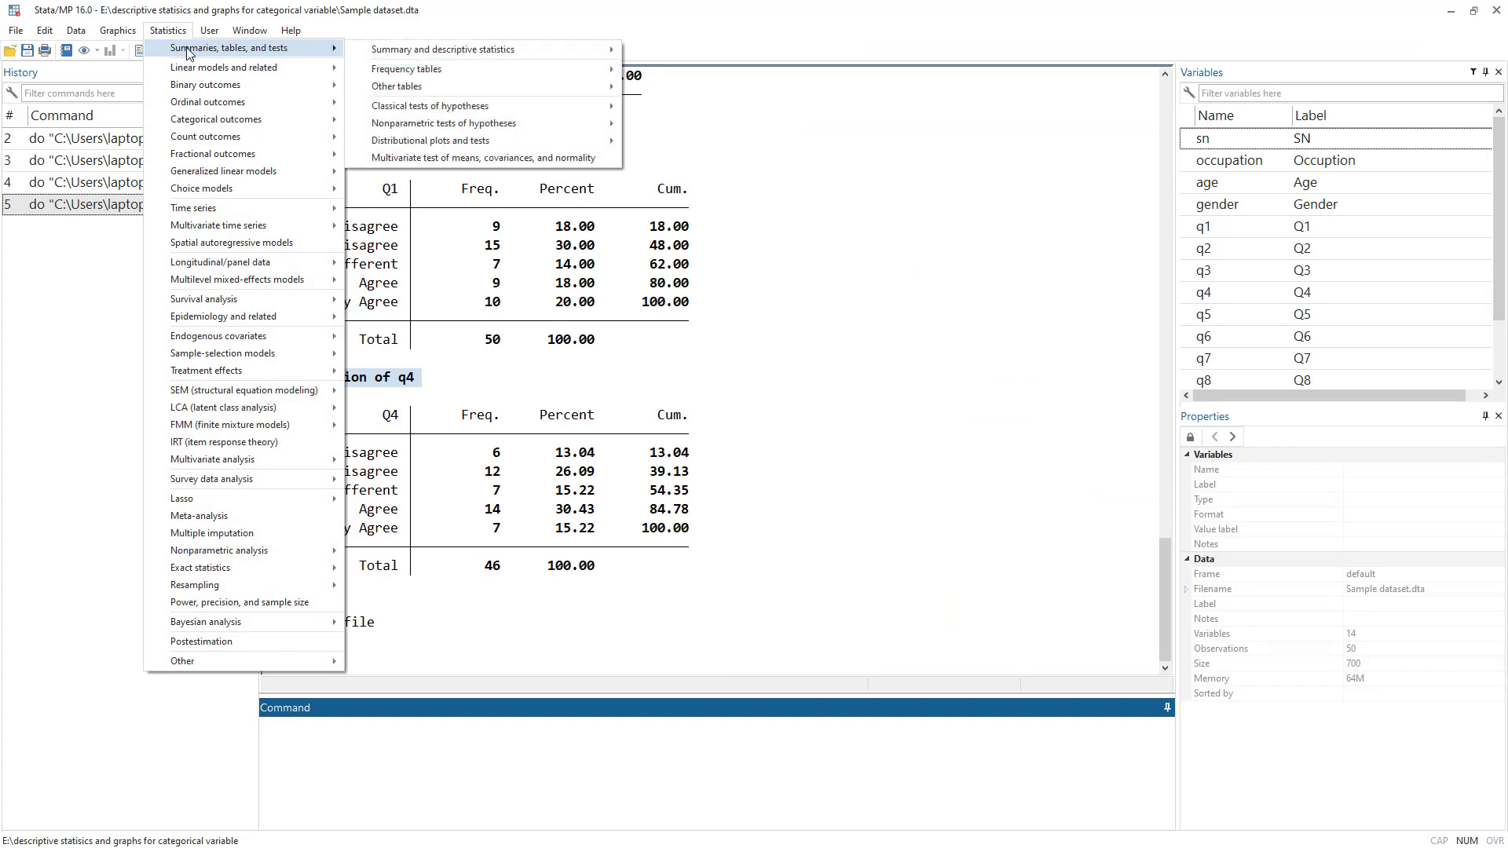
mouse_move(404, 58)
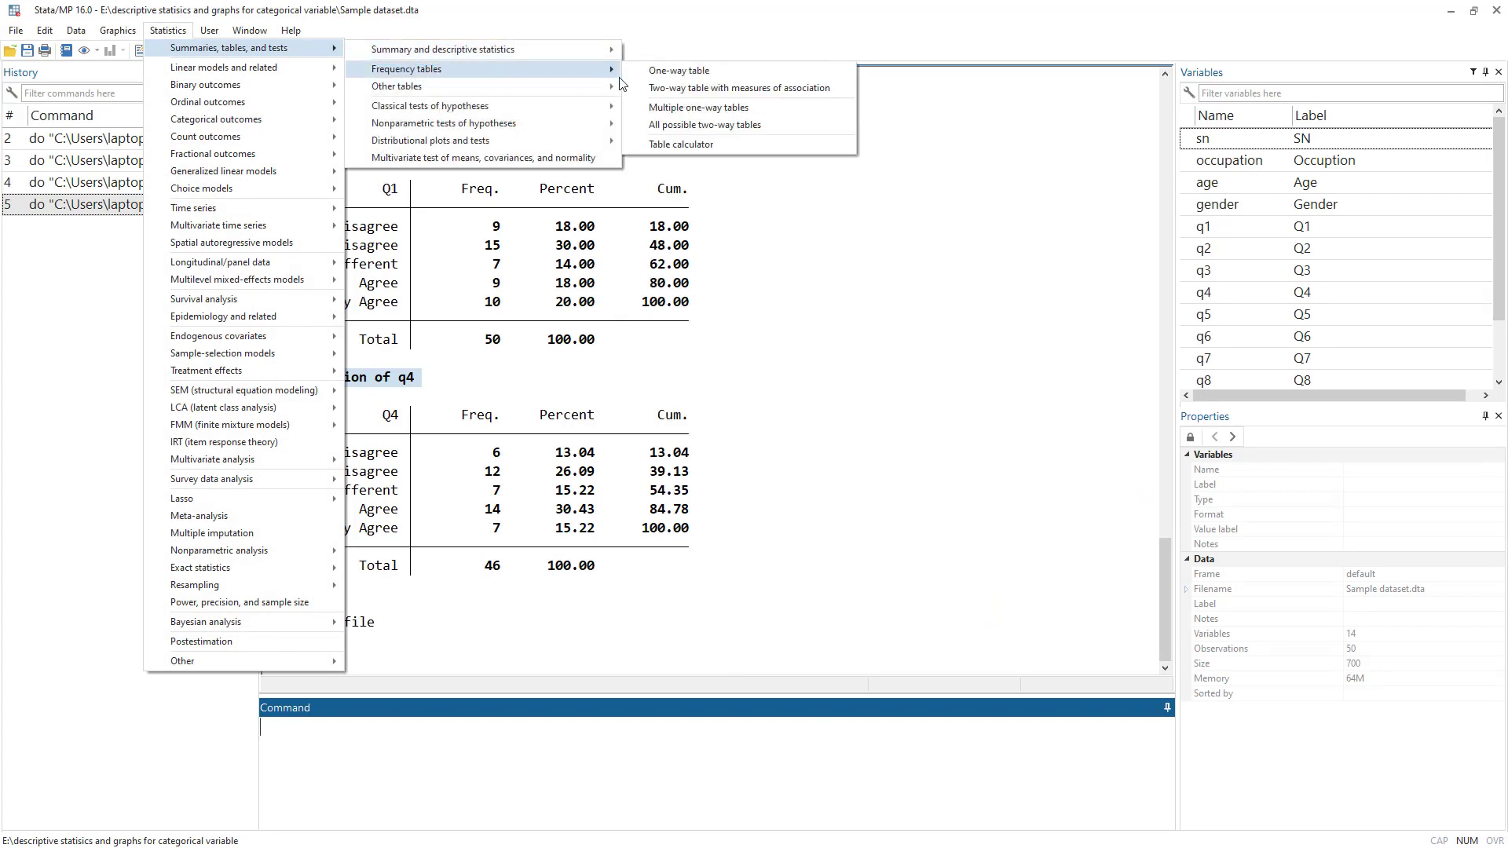
left_click(691, 73)
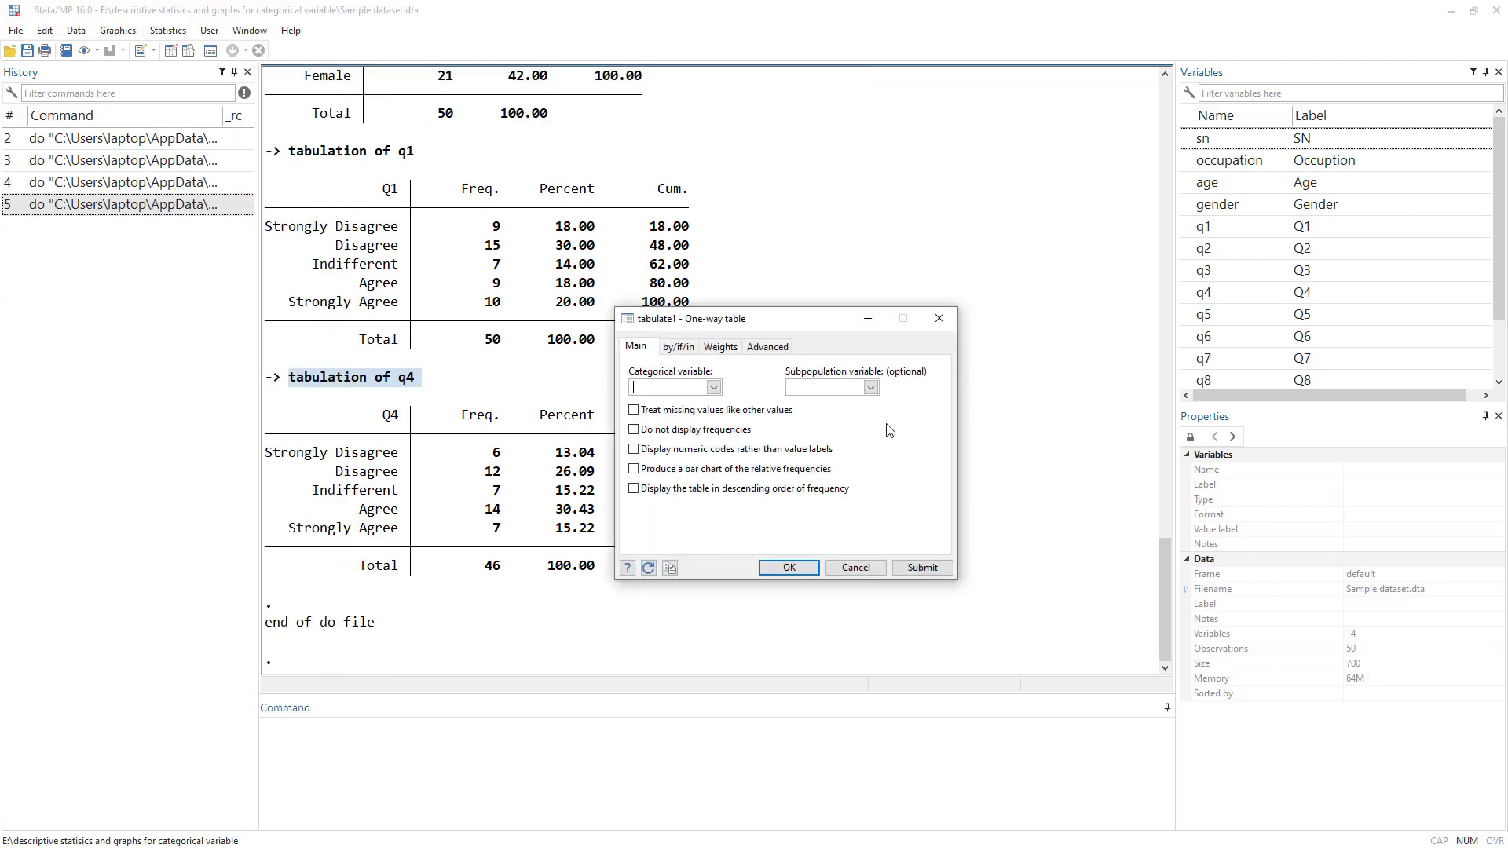
left_click(713, 388)
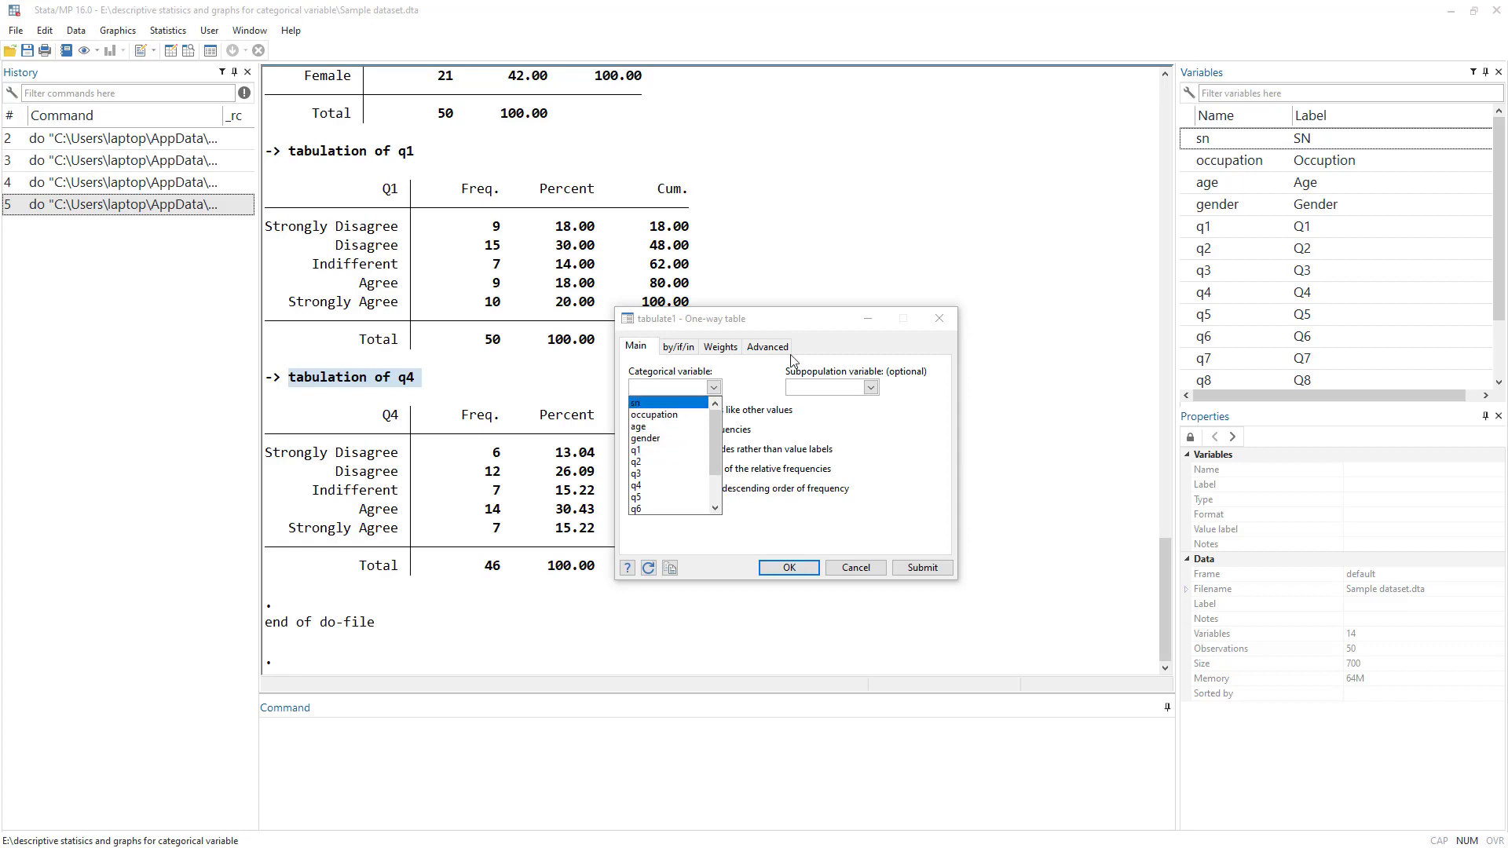
left_click(842, 322)
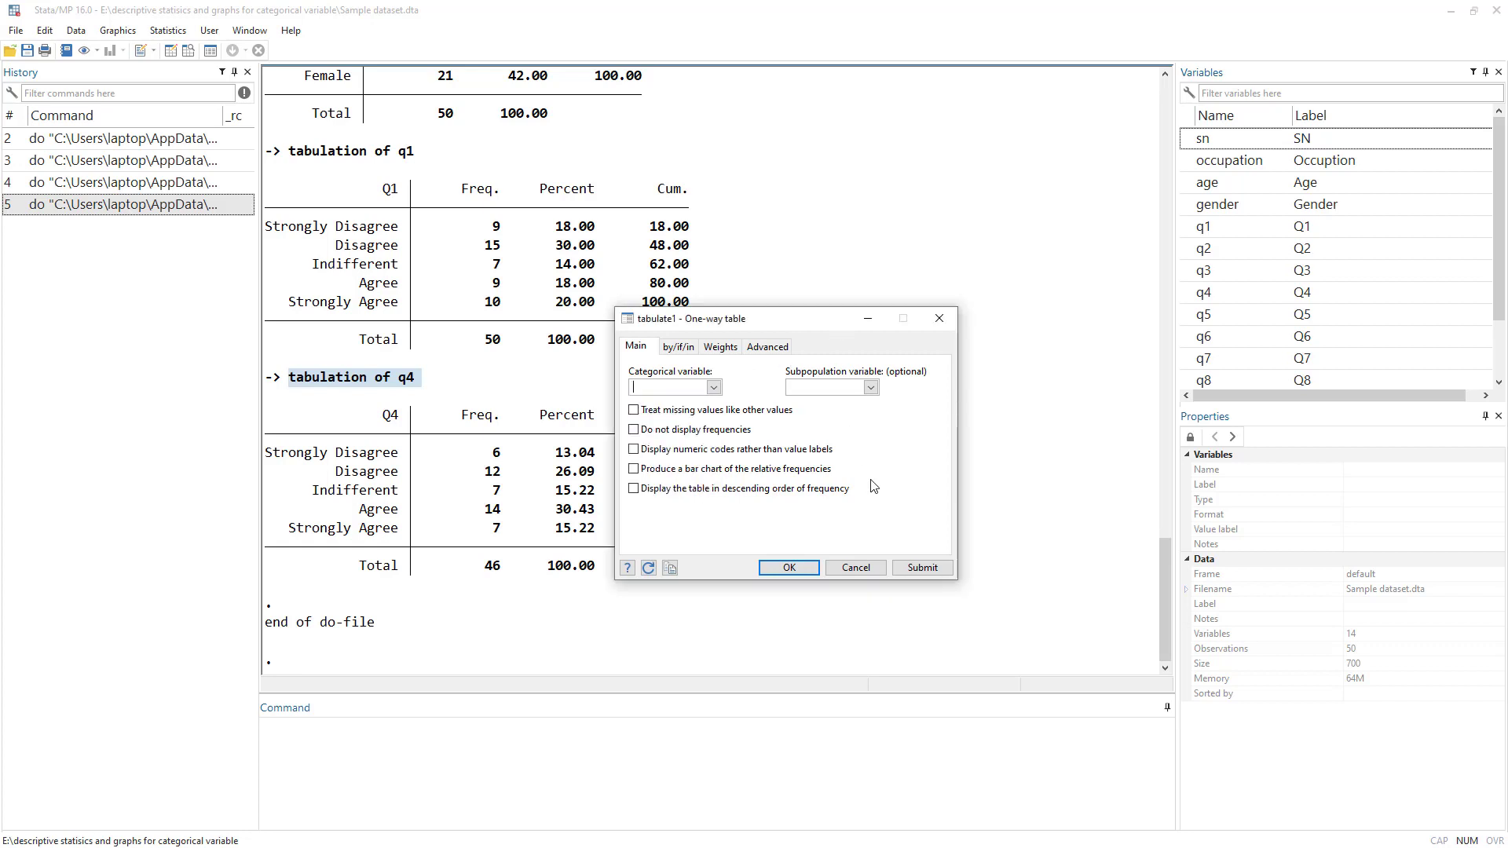
left_click(854, 568)
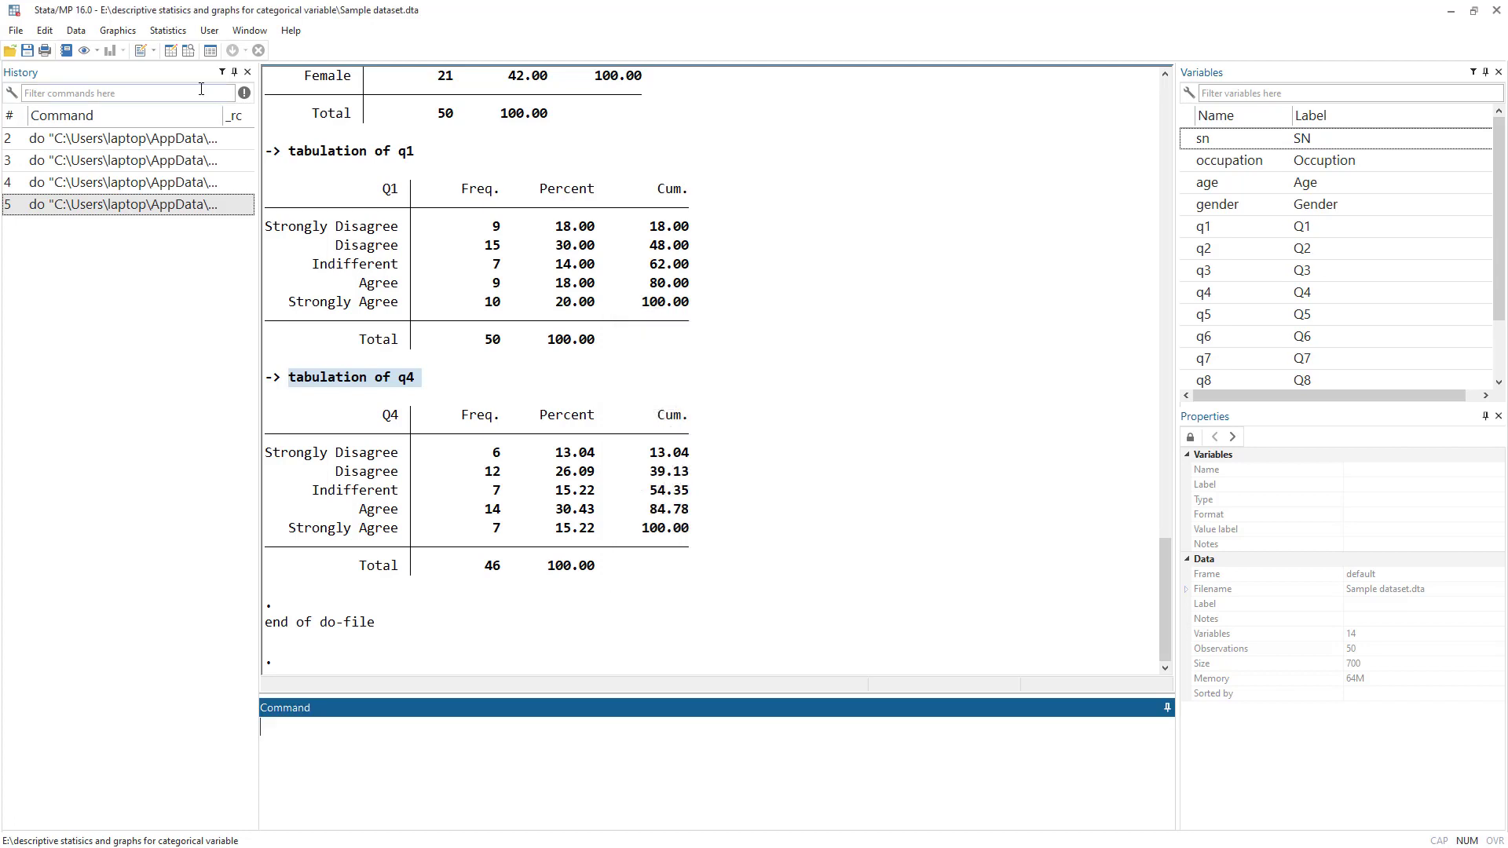
View the options of the Multiple one-way tables dialog under Frequency tables, and close it without creating any tables
left_click(168, 31)
mouse_move(194, 69)
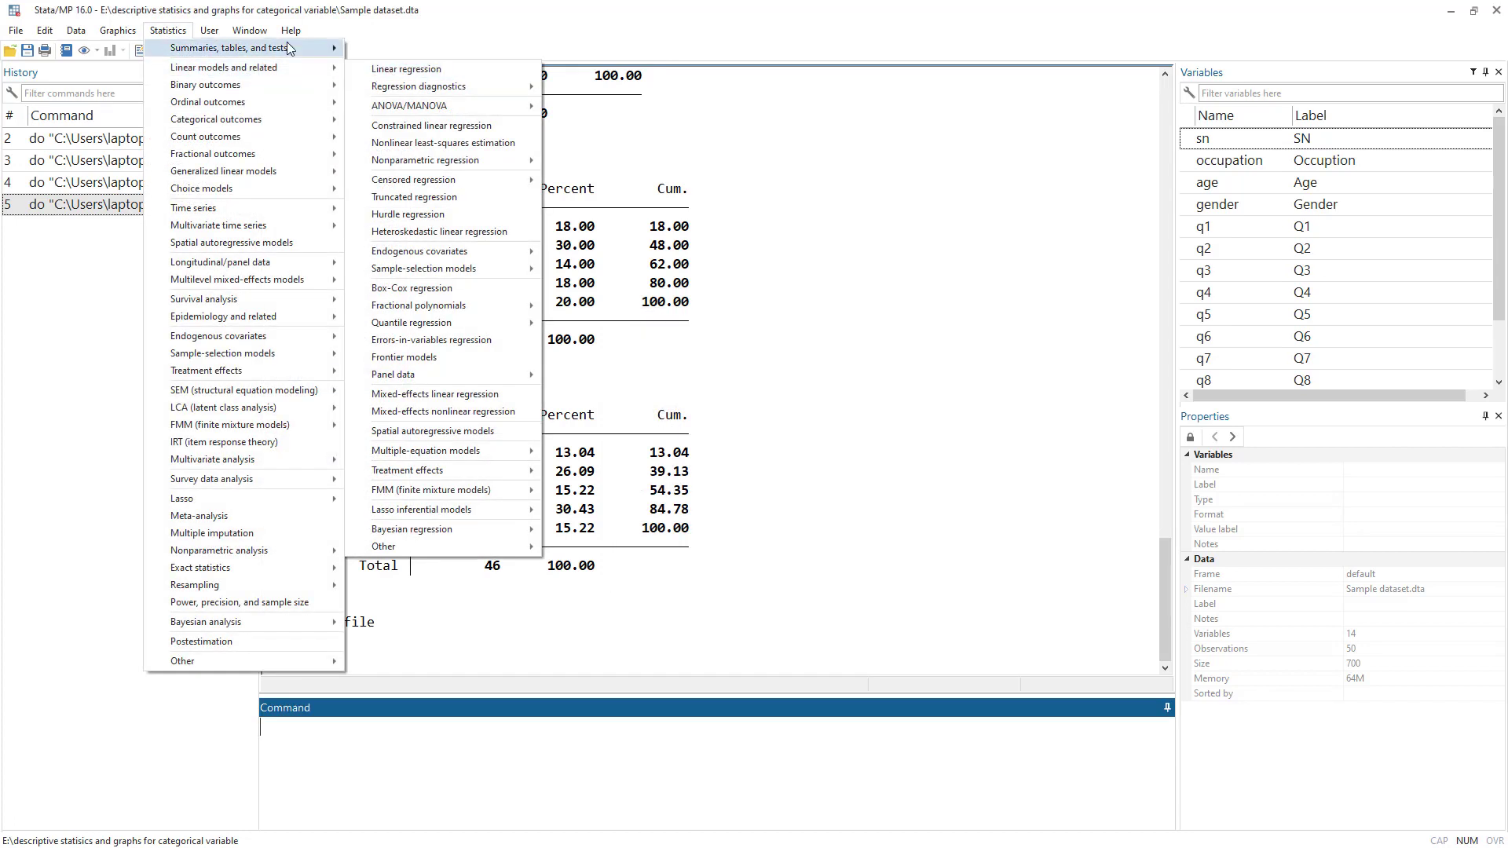
mouse_move(291, 48)
mouse_move(538, 70)
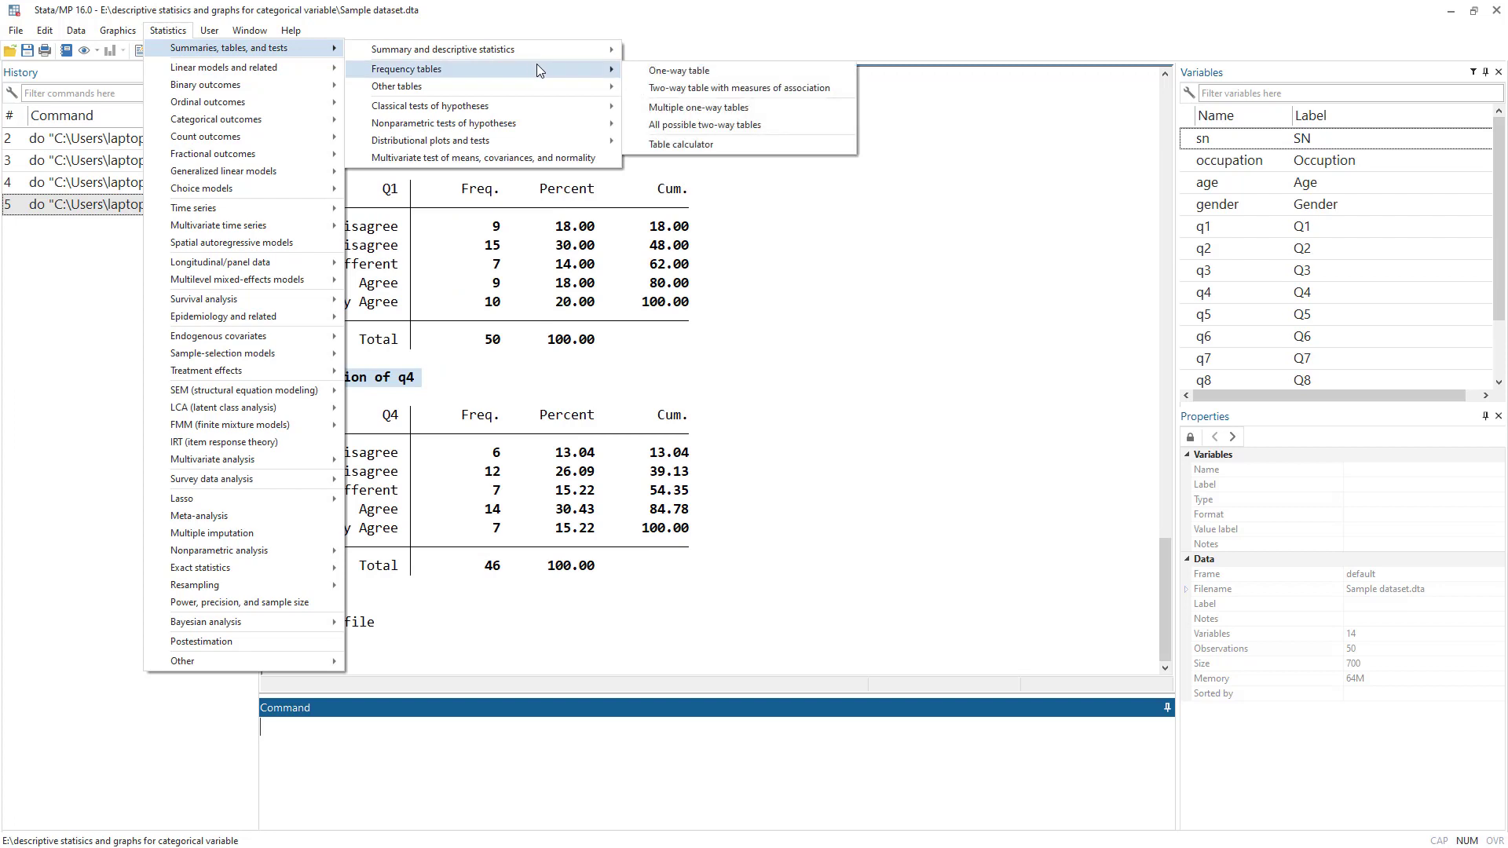
left_click(697, 114)
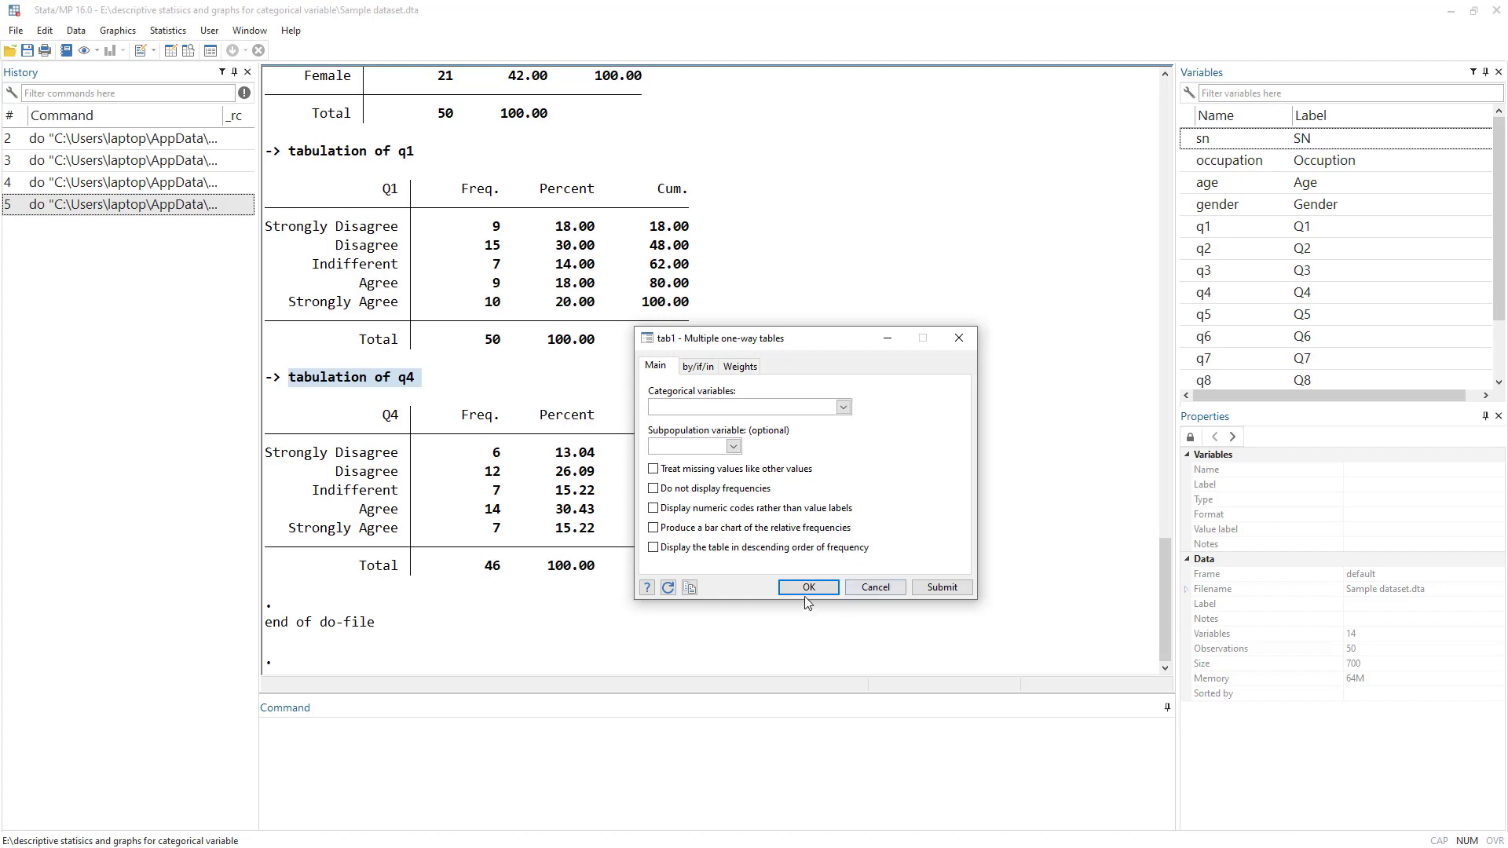
left_click(884, 590)
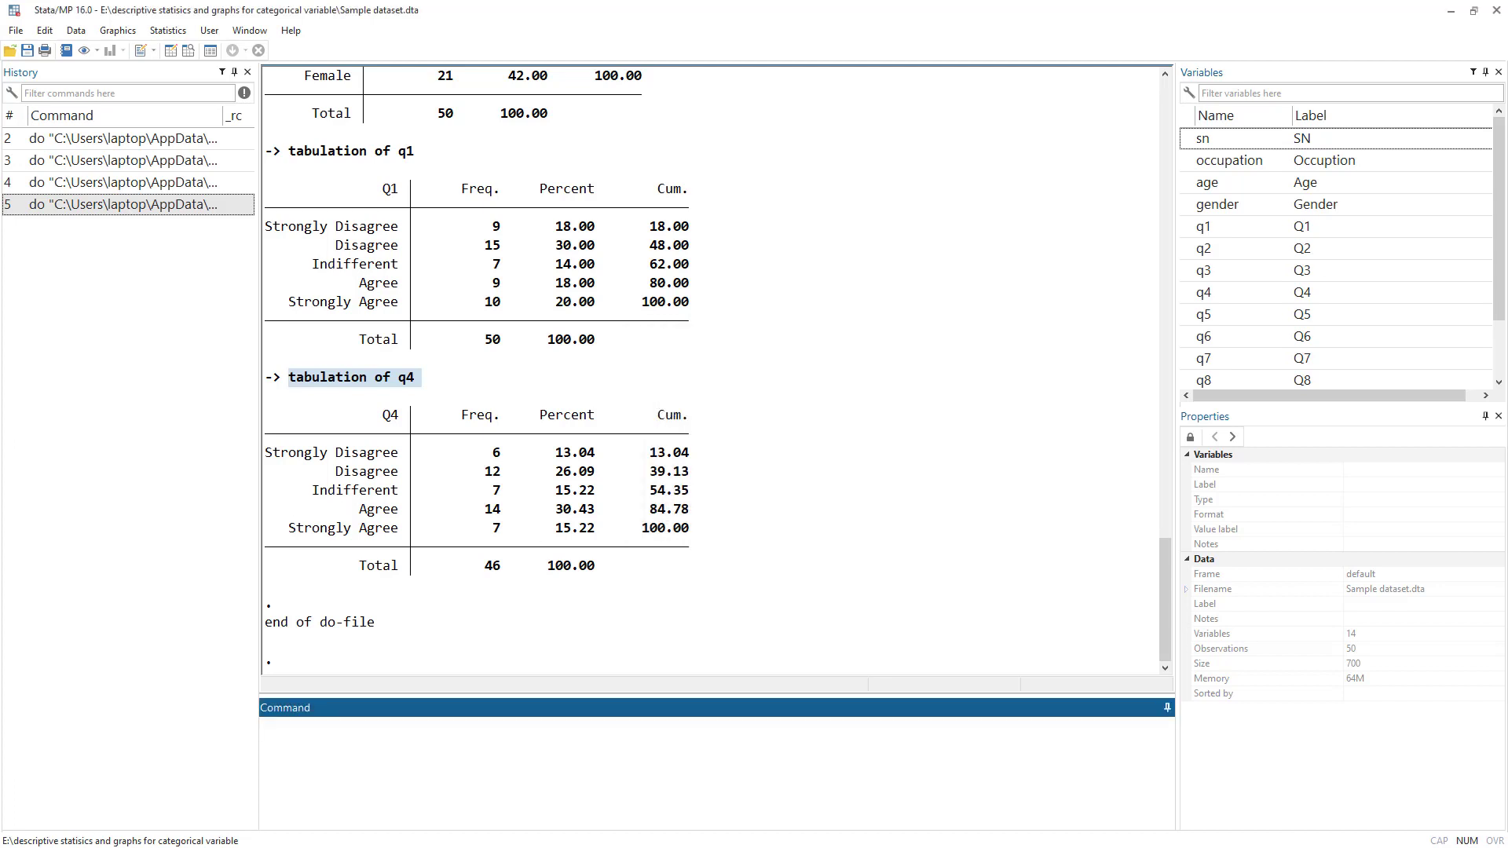
Compare the total frequencies of the q1 and q4 tables in the Results window
key("alt+Tab")
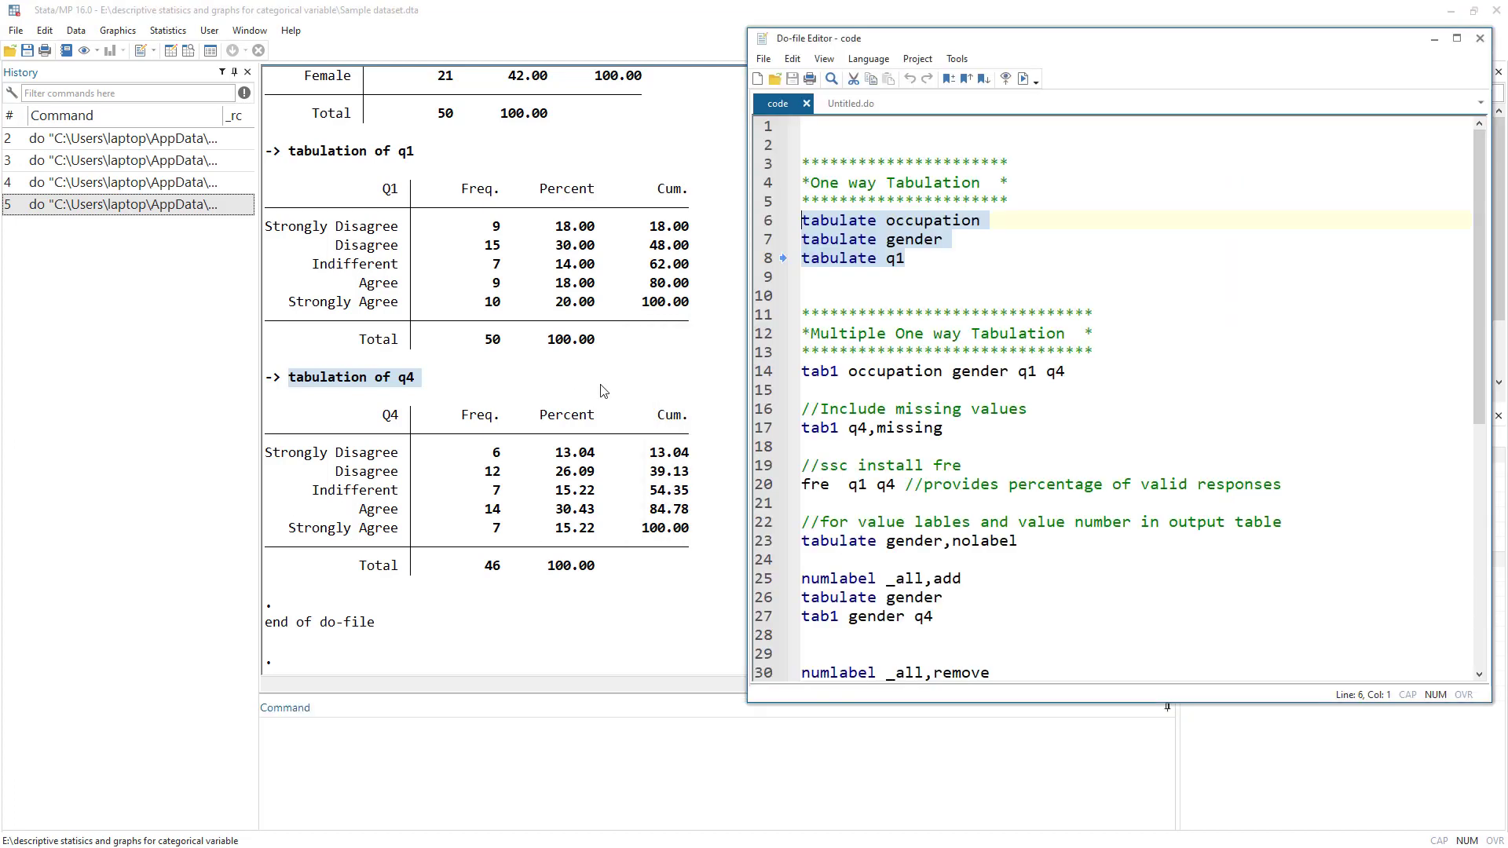
scroll(967, 398, "down", 1)
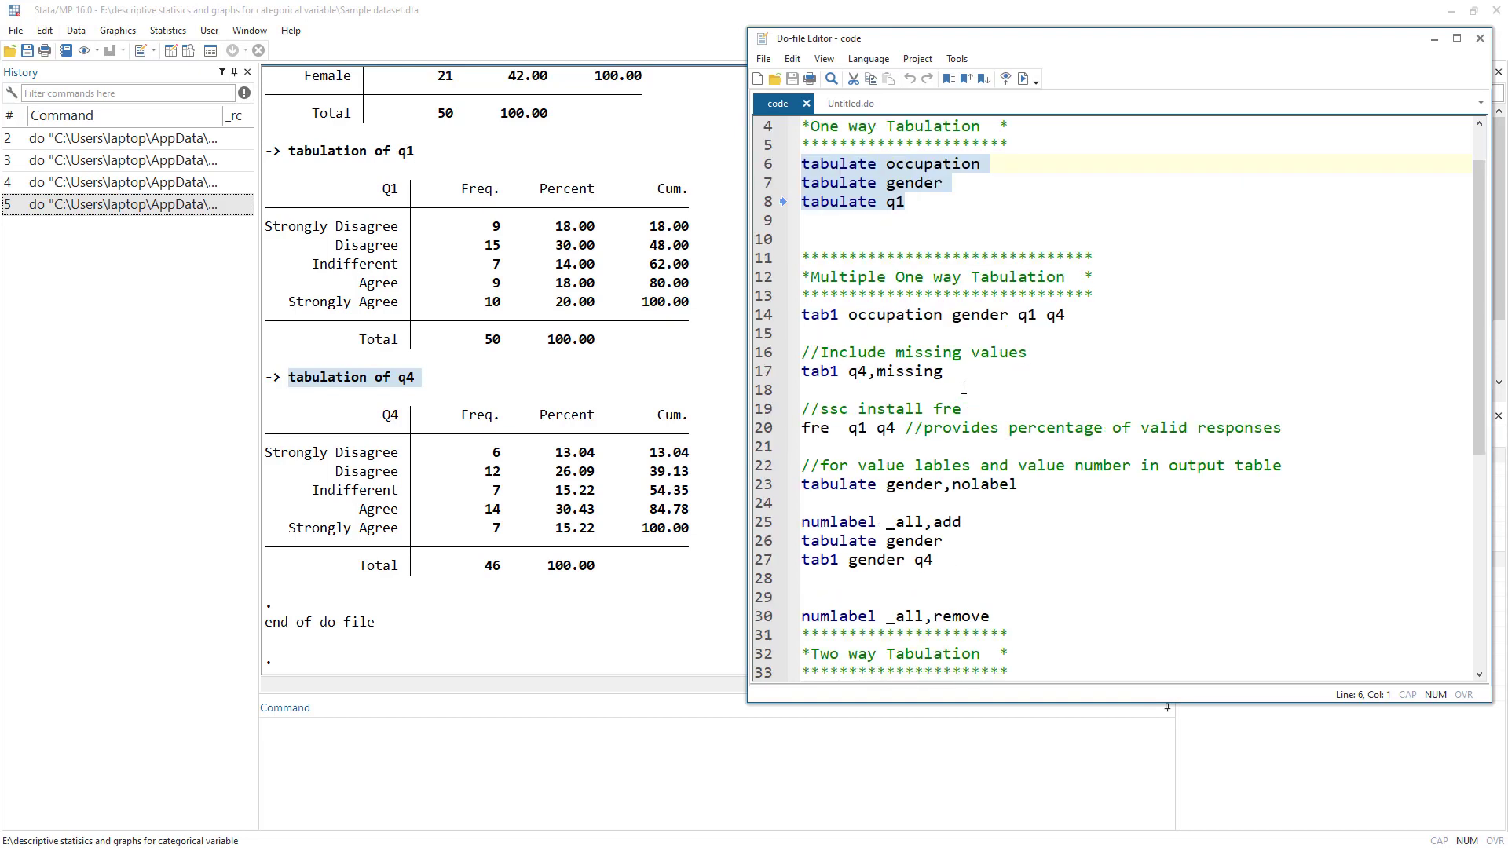
left_click(482, 567)
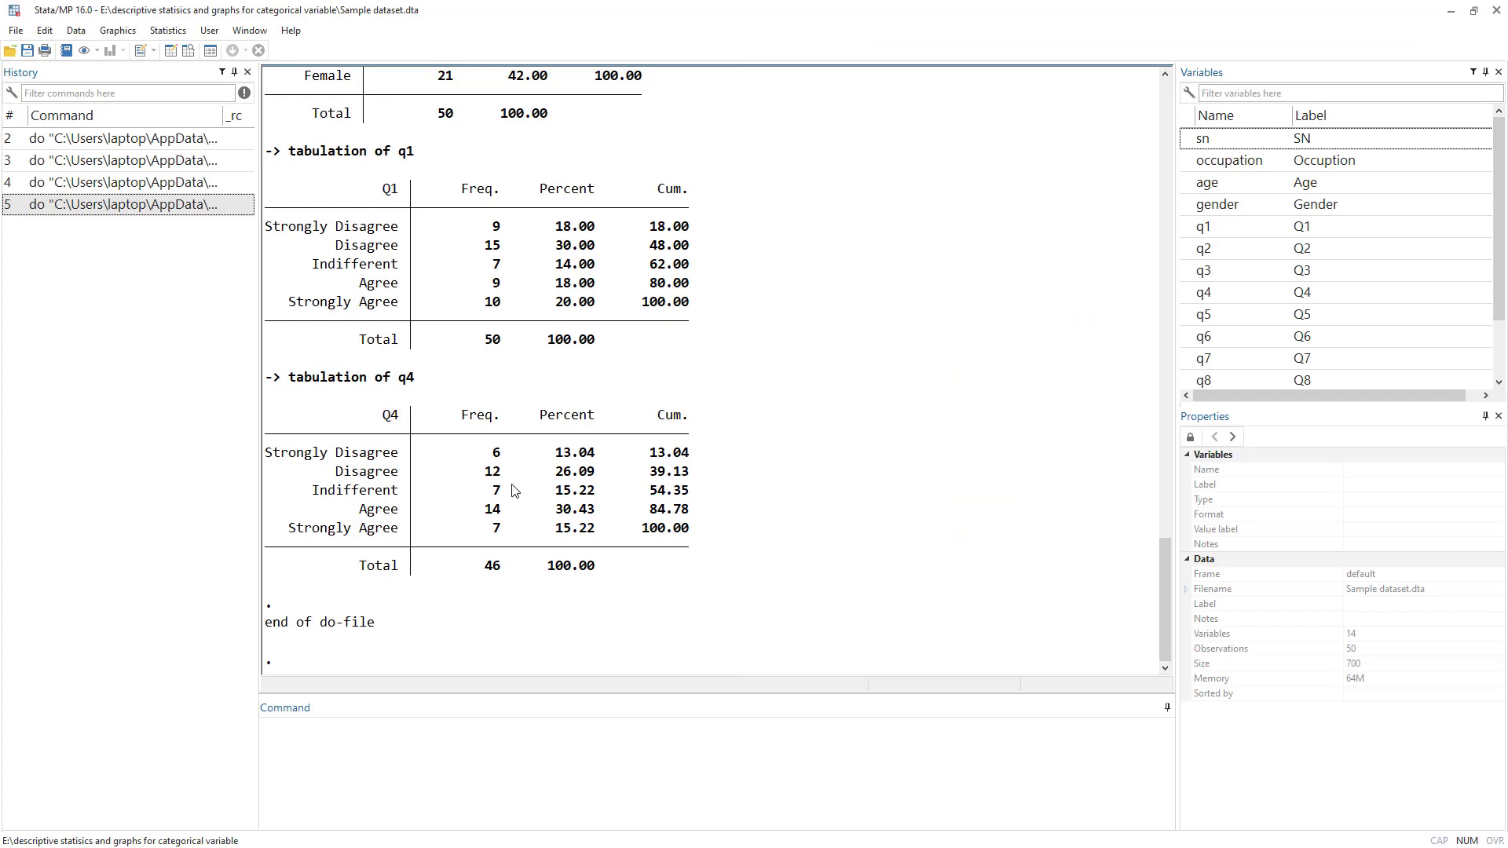
left_click_drag(509, 346, 484, 344)
left_click_drag(487, 569, 502, 567)
Return to the do-file and run only the "tab1 q4,missing" line under the Include missing values comment
key("alt+Tab")
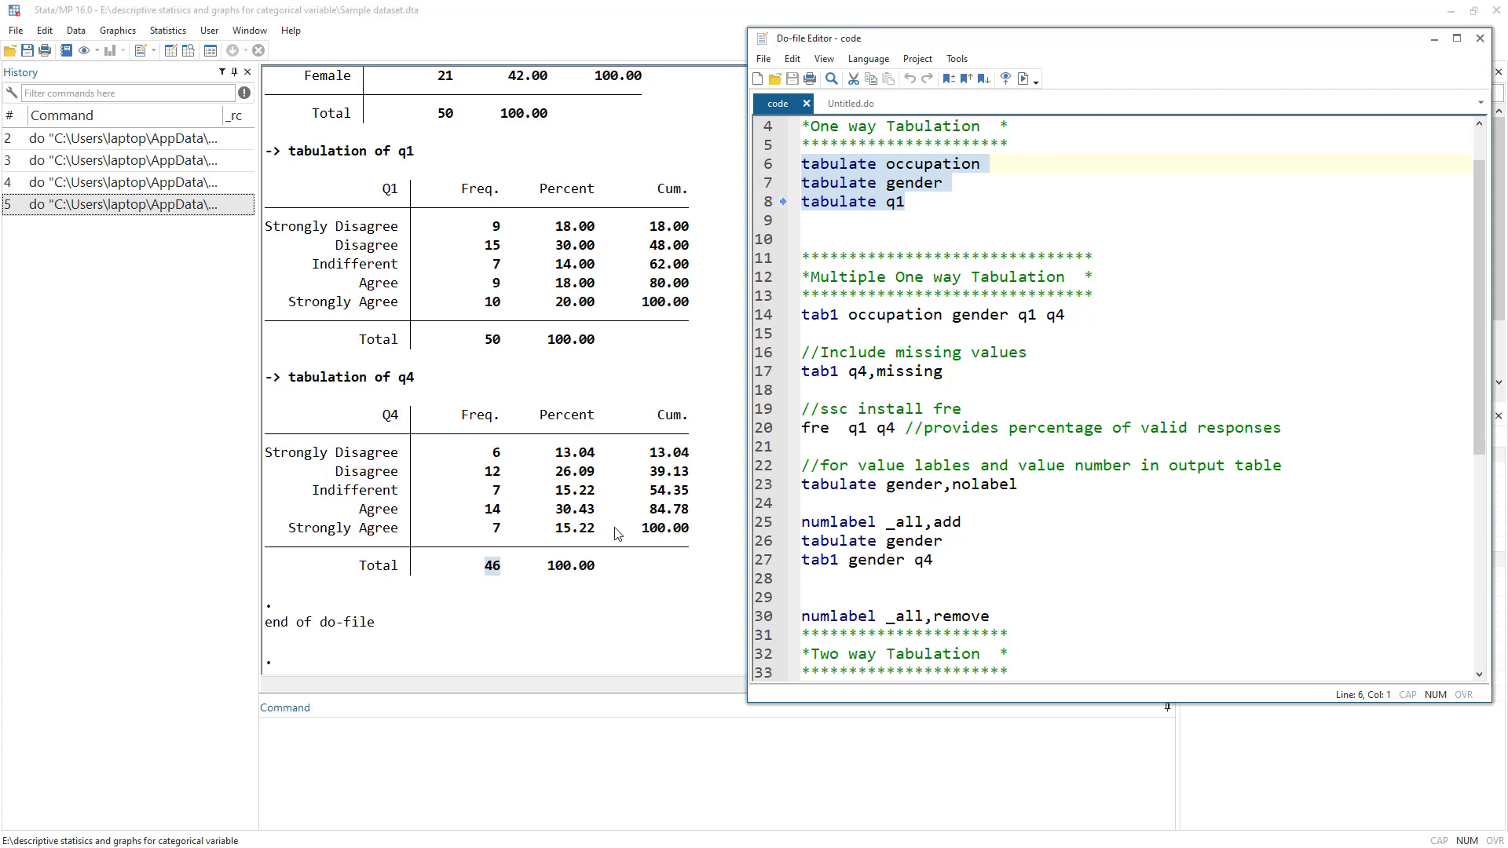
left_click(764, 376)
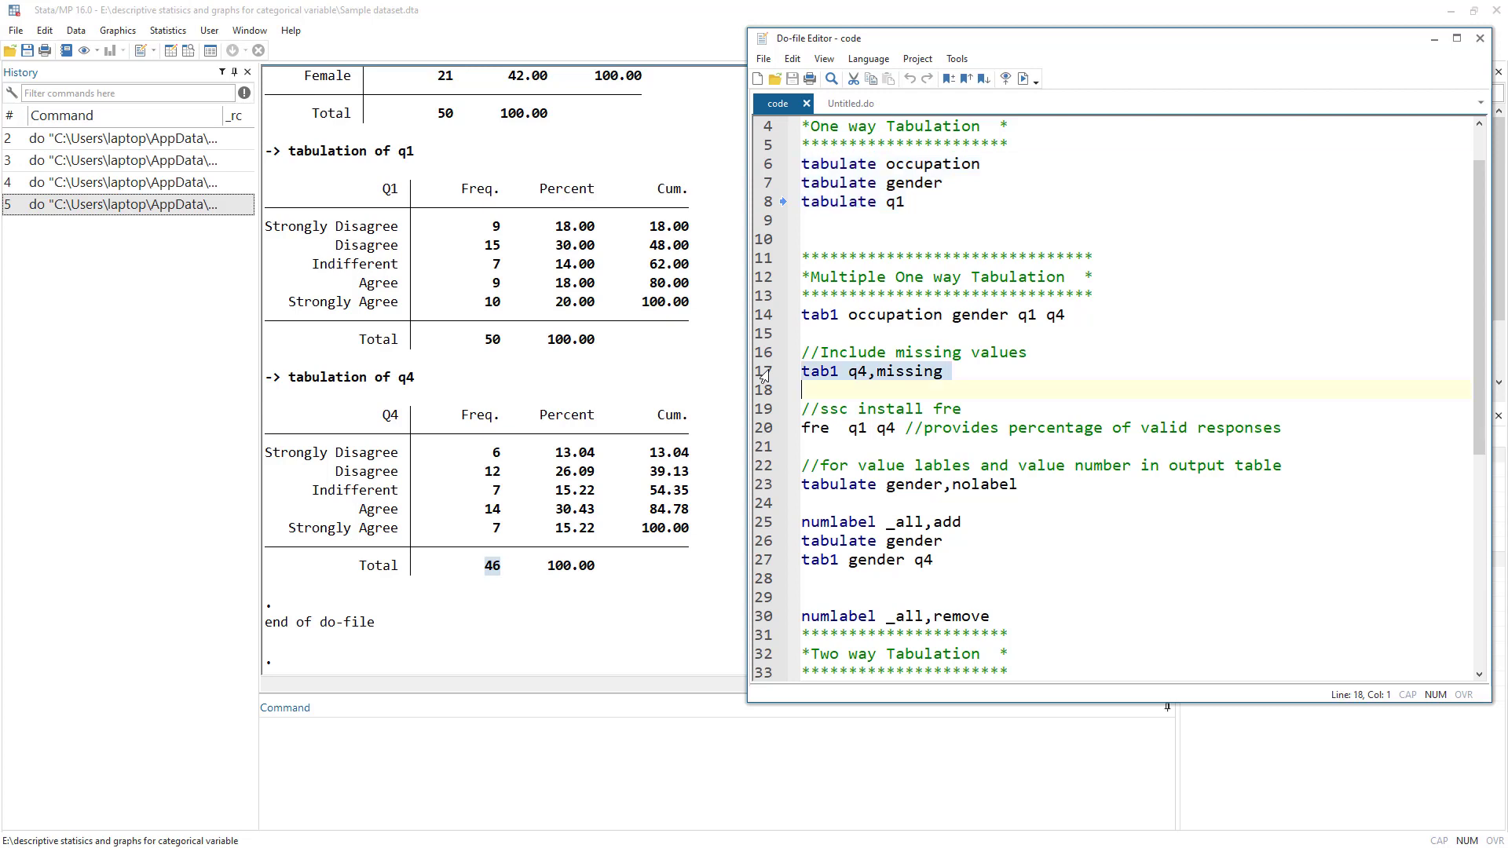
double_click(856, 372)
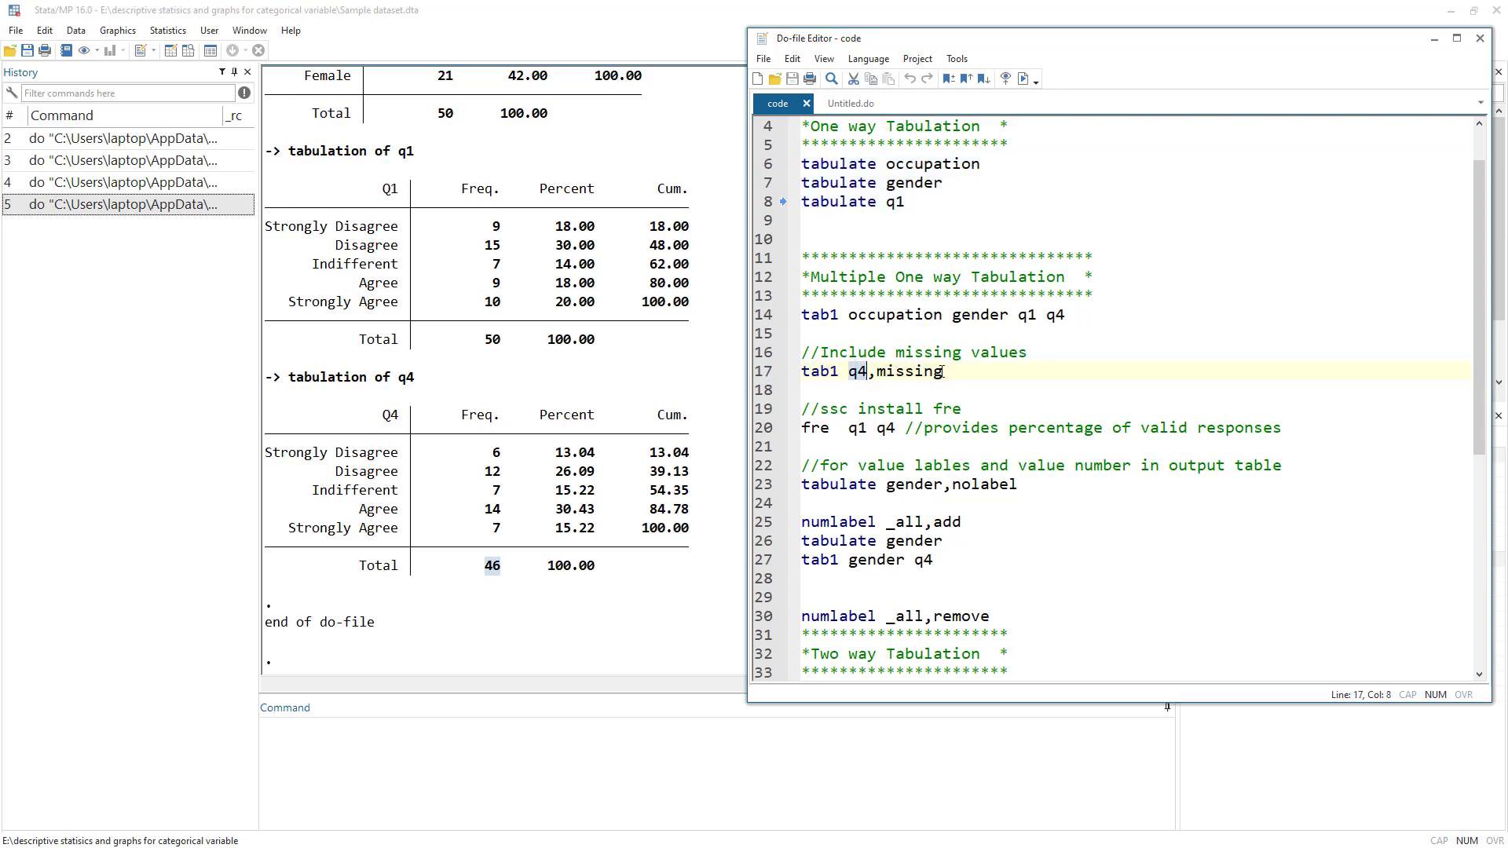
left_click_drag(847, 315, 1040, 316)
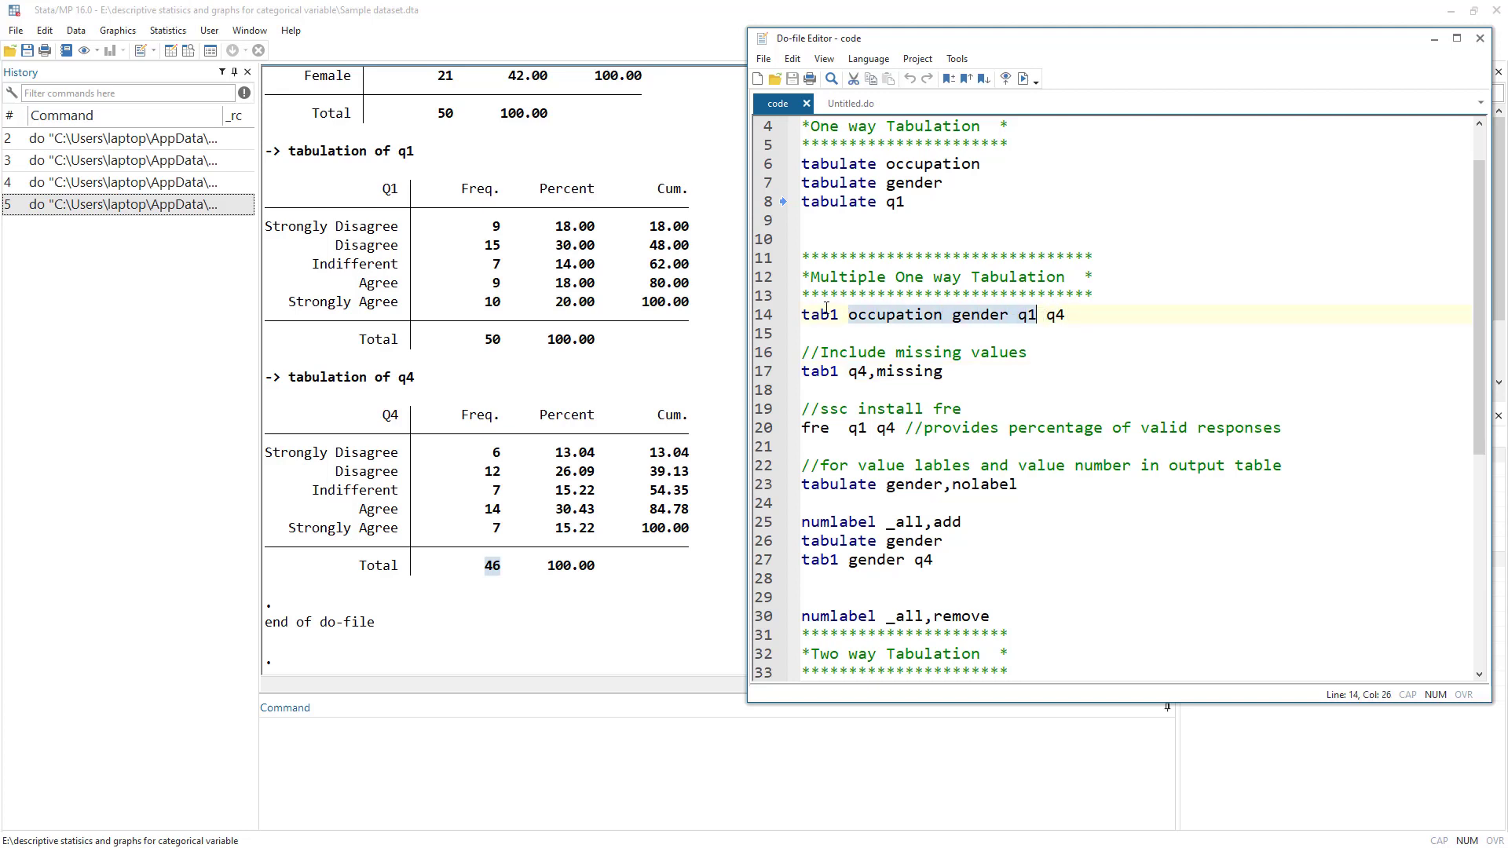
double_click(1059, 317)
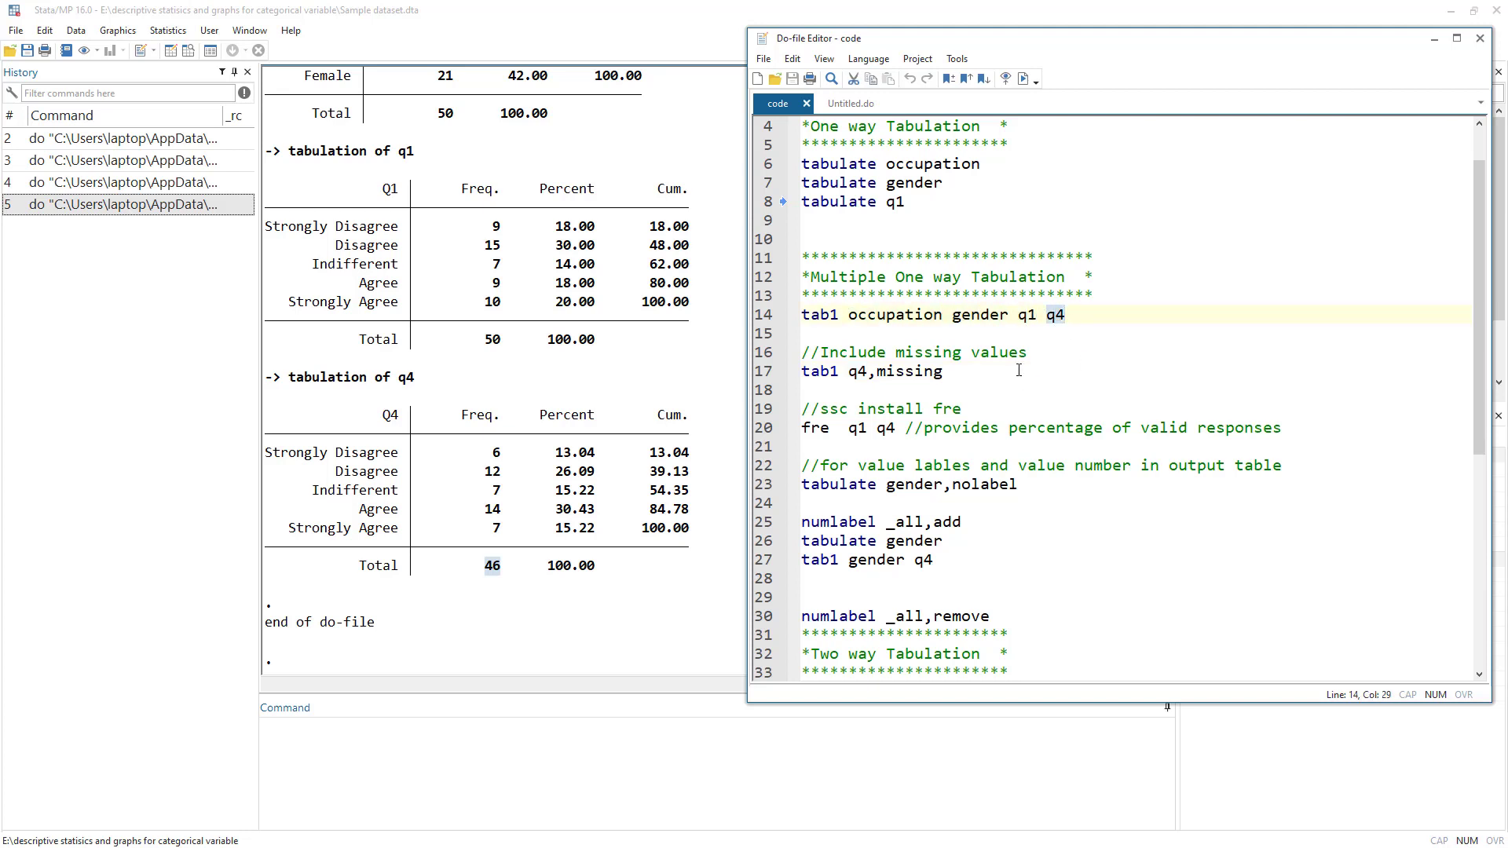
double_click(830, 373)
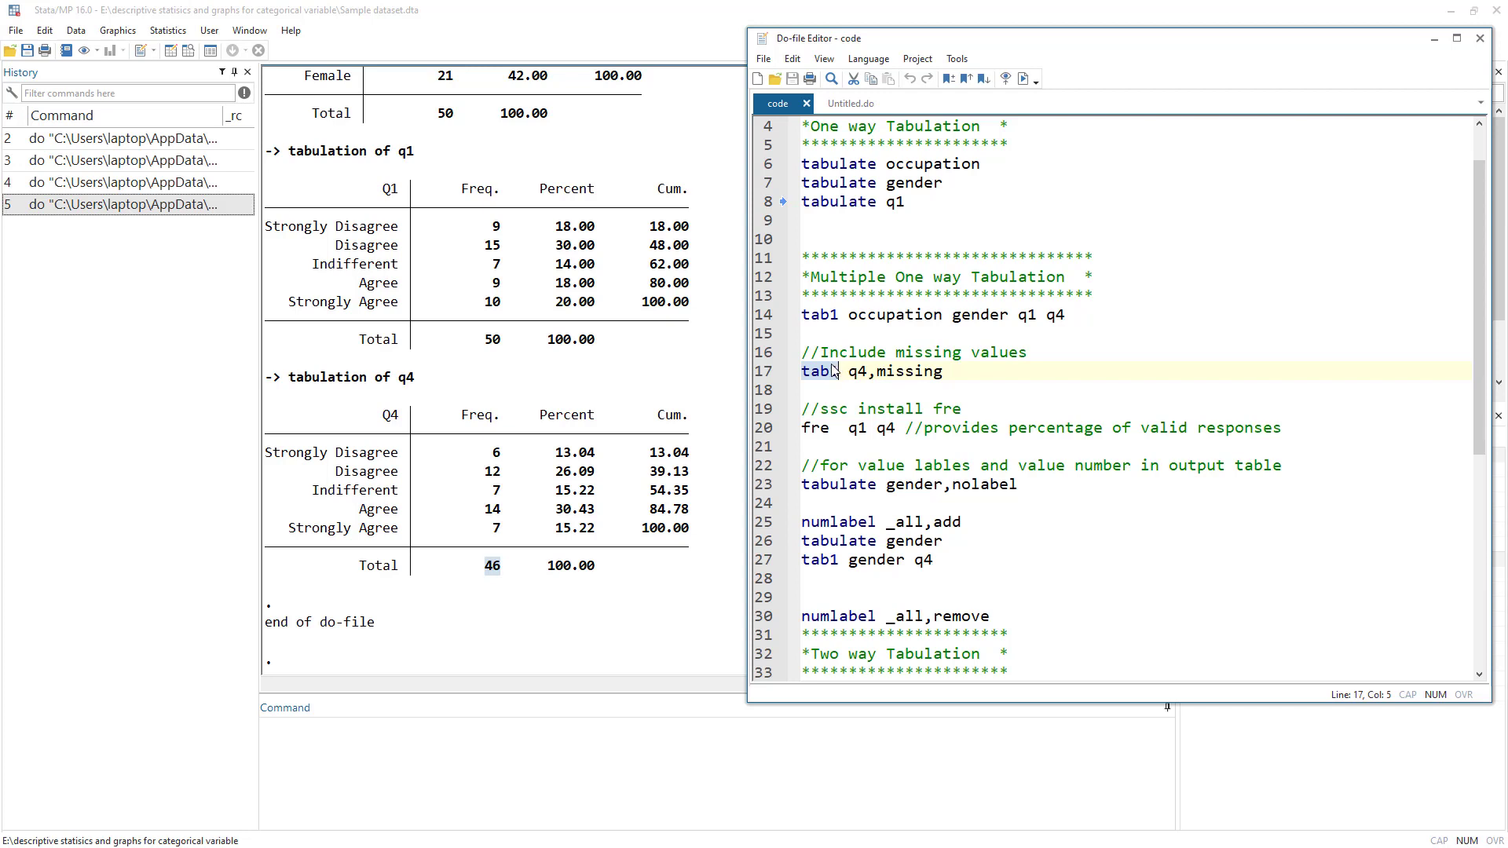
double_click(857, 373)
double_click(837, 203)
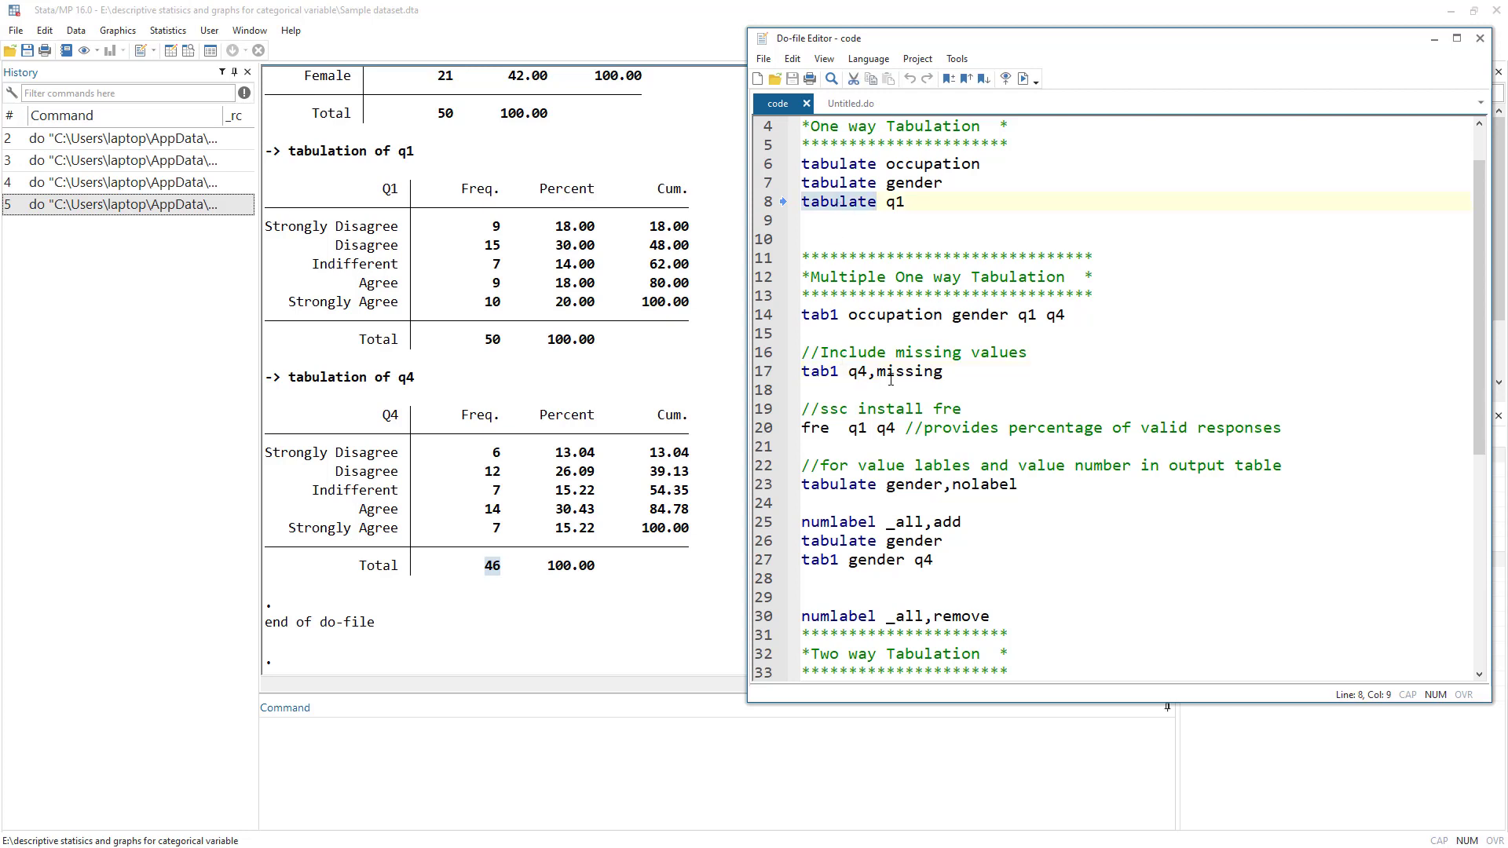
double_click(891, 372)
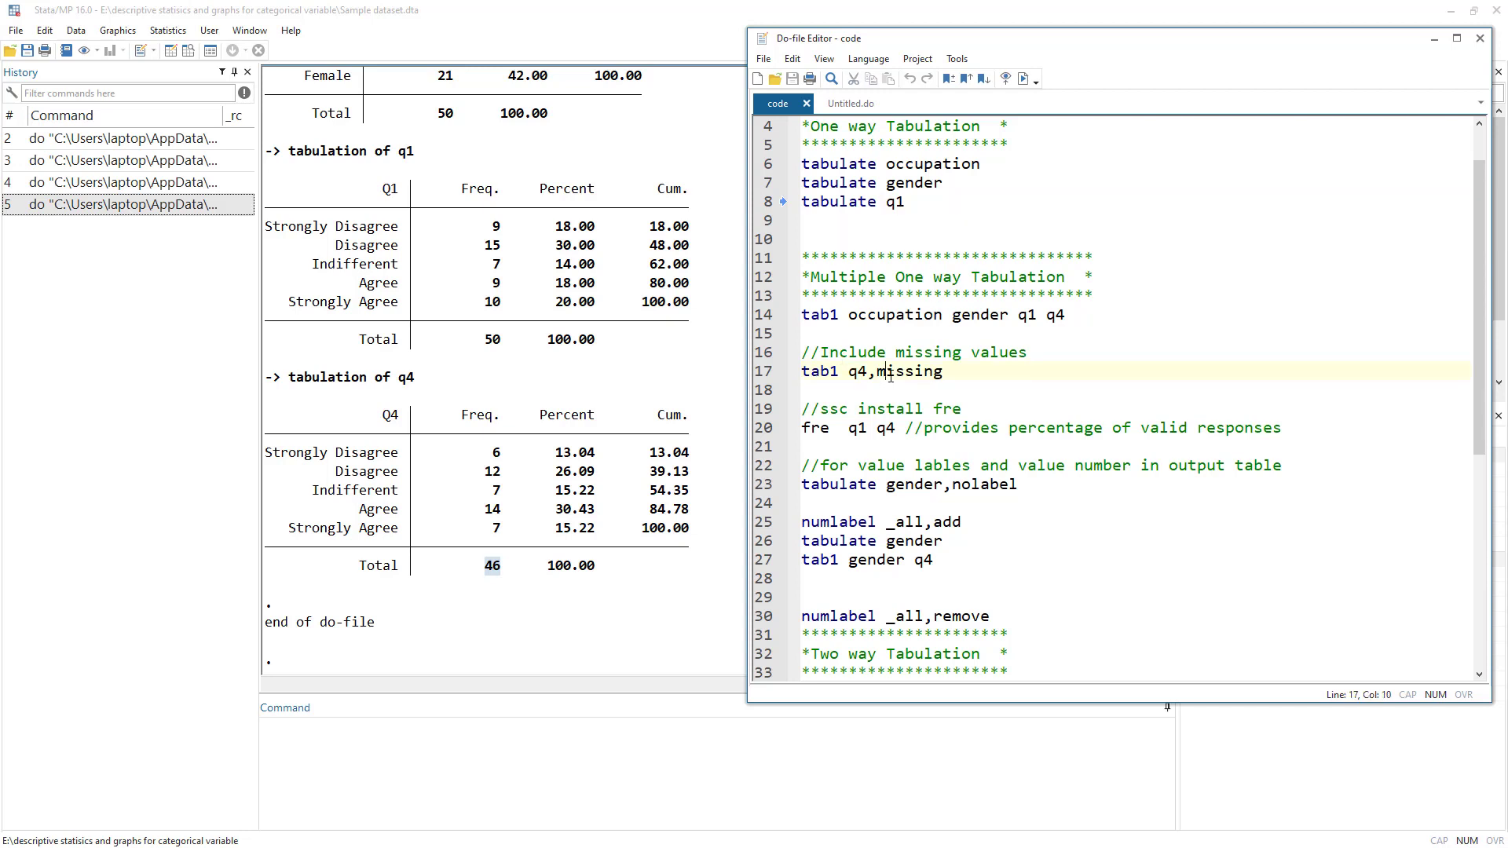
left_click(770, 372)
left_click(1014, 82)
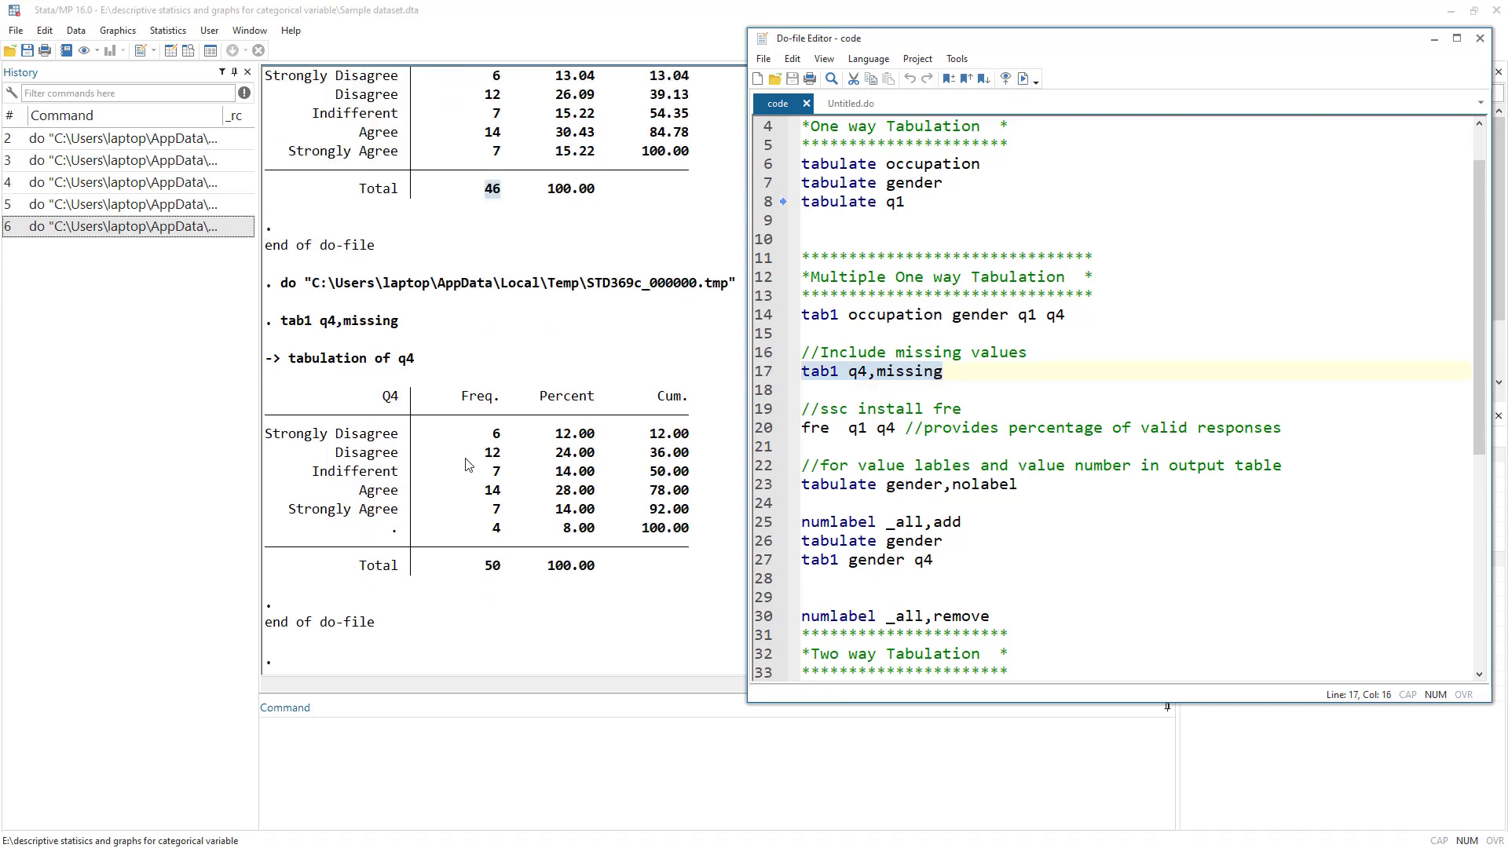
Examine the missing-value row, percentages and total of the new q4 table against the earlier q4 table
scroll(492, 458, "up", 1)
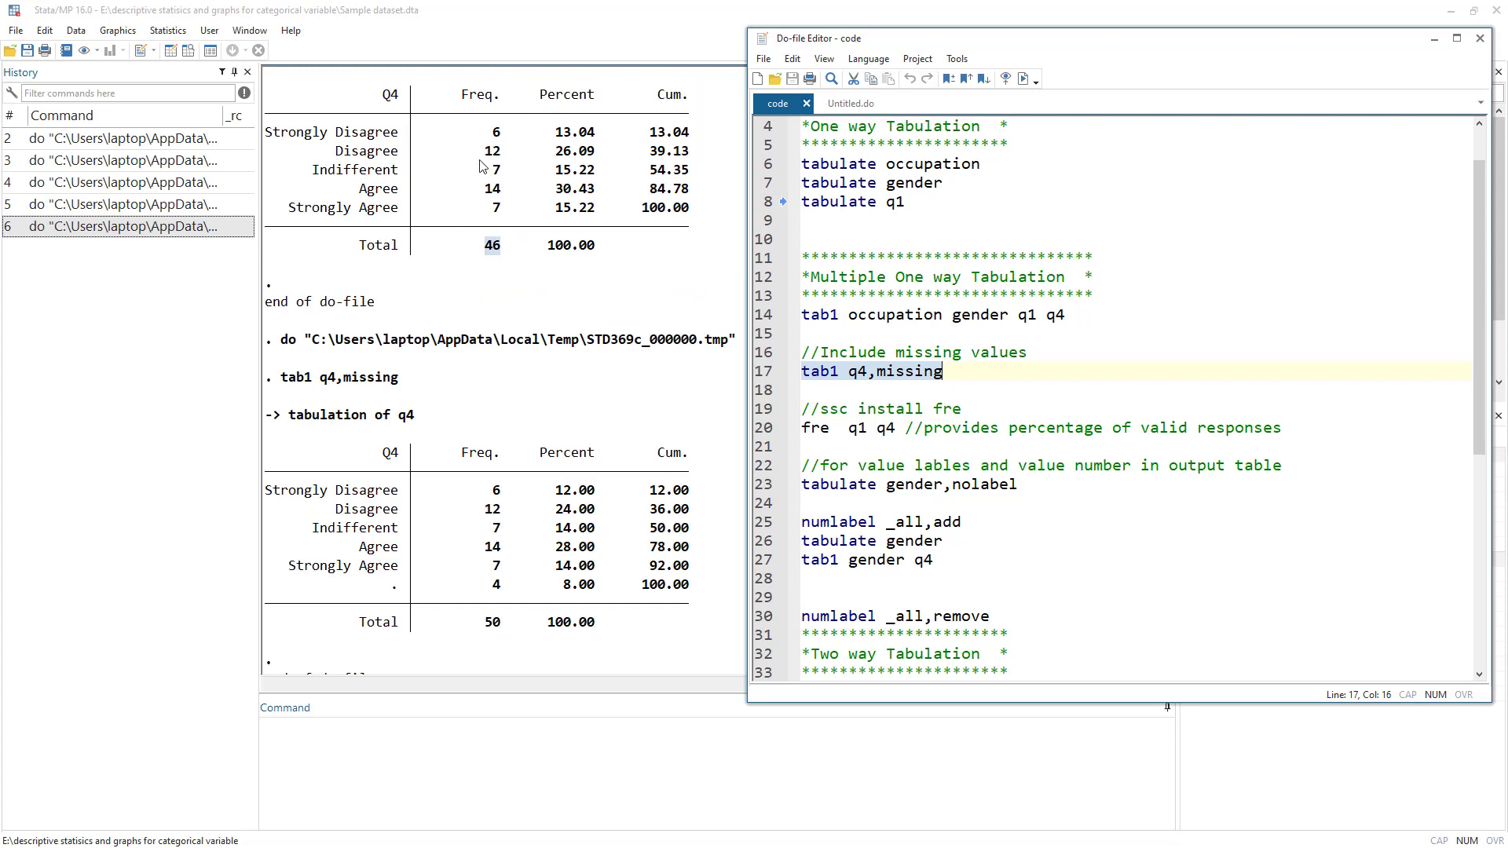
left_click_drag(379, 595, 698, 589)
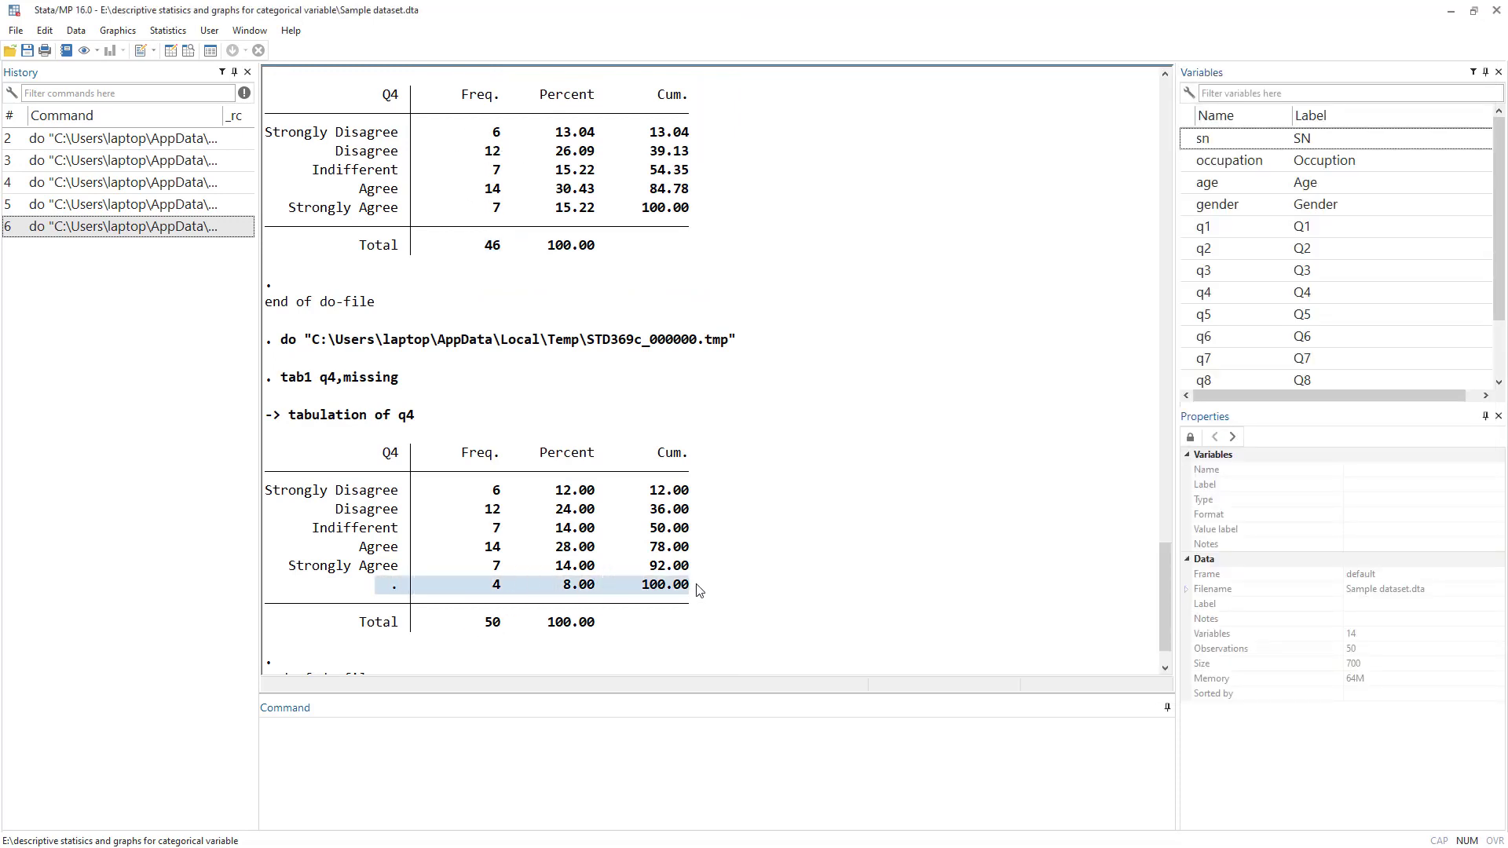
left_click_drag(558, 490, 601, 593)
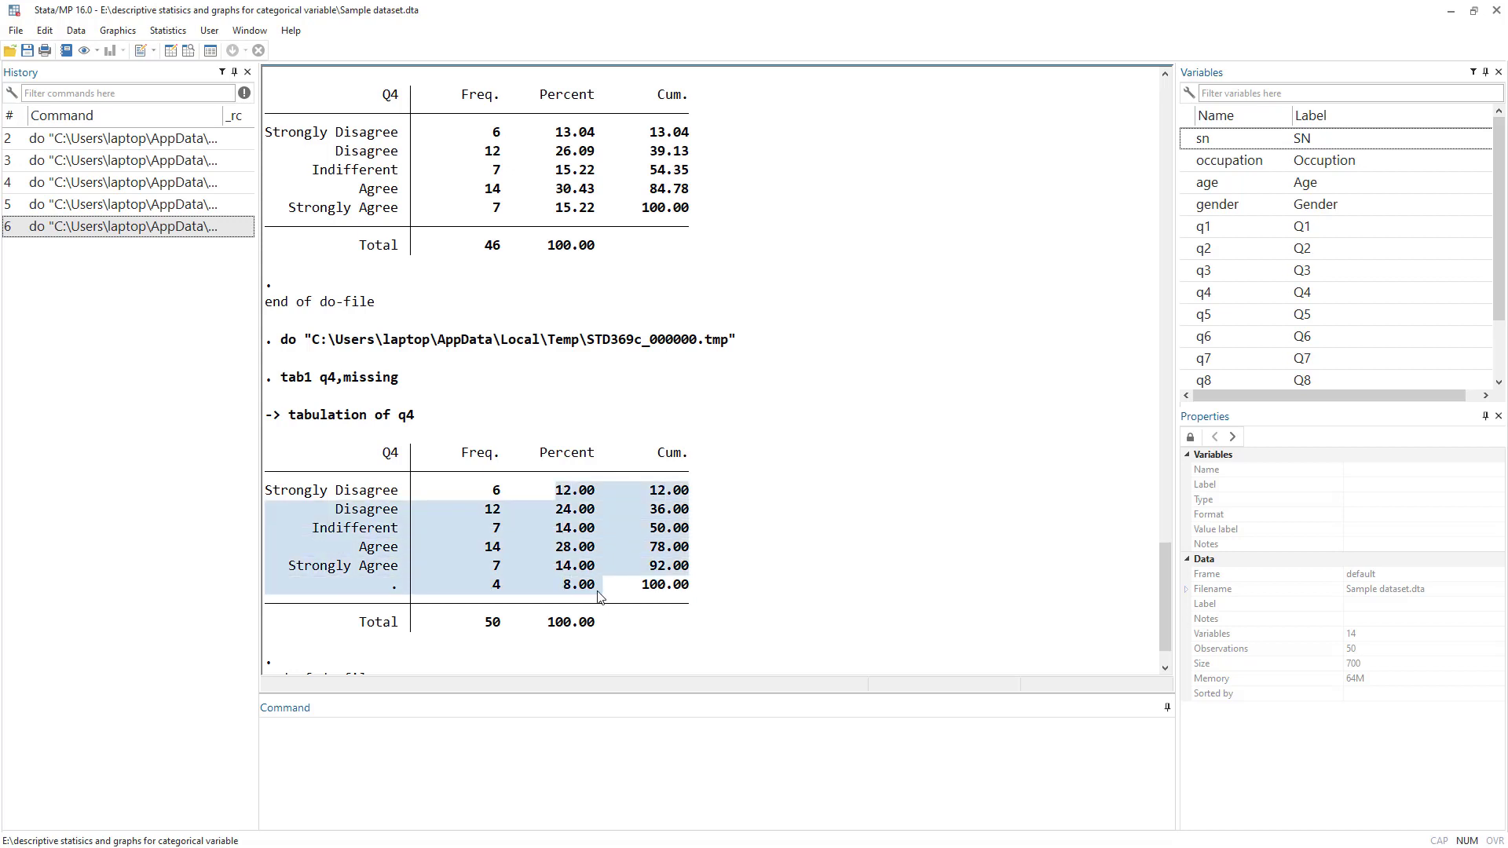
double_click(501, 625)
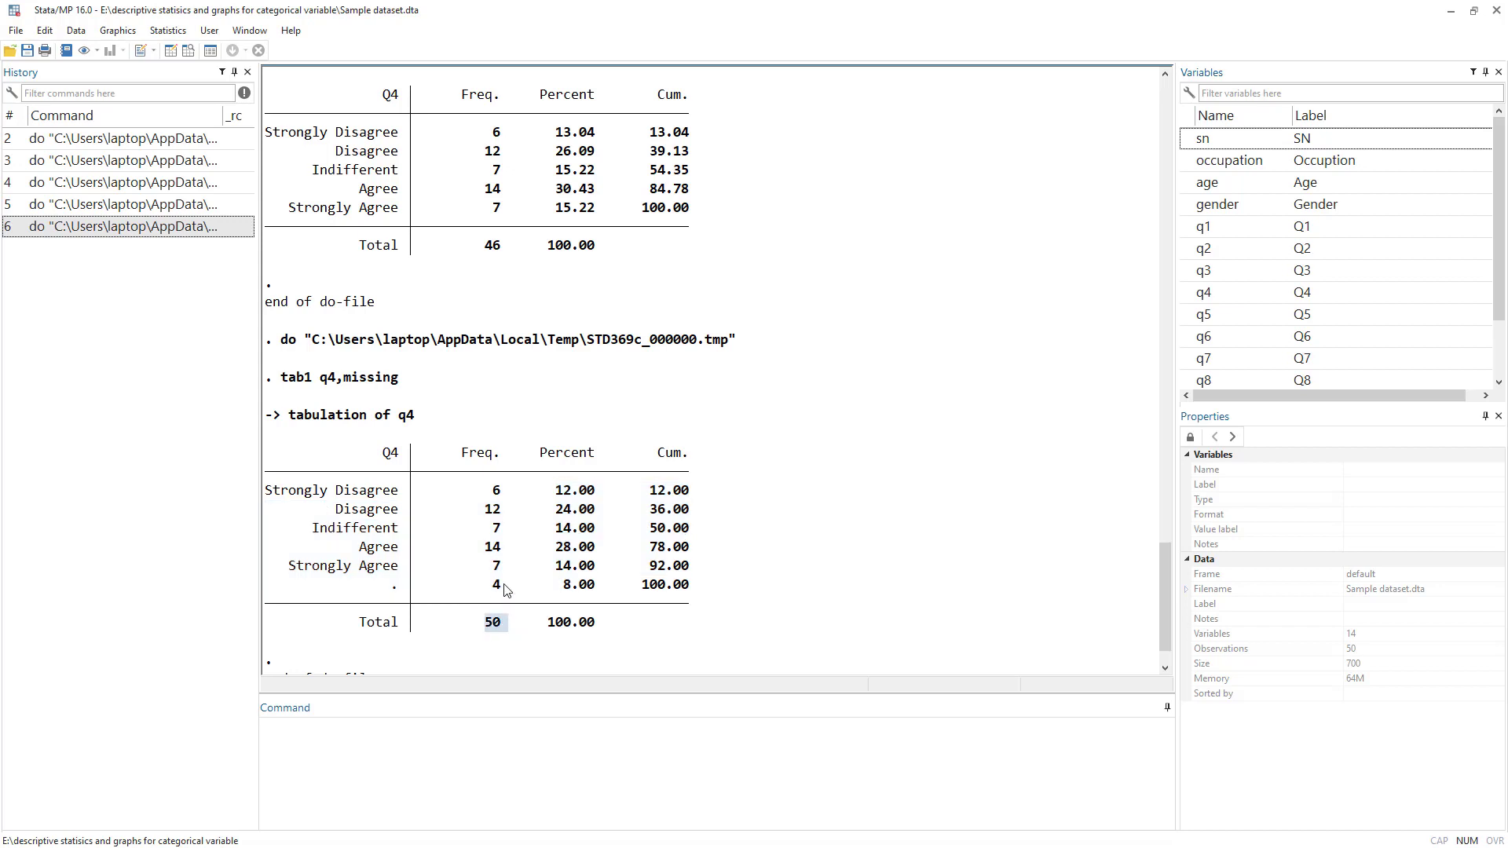
double_click(492, 246)
Return to the do-file and run only the "fre q1 q4" line below the "ssc install fre" comment
key("alt+Tab")
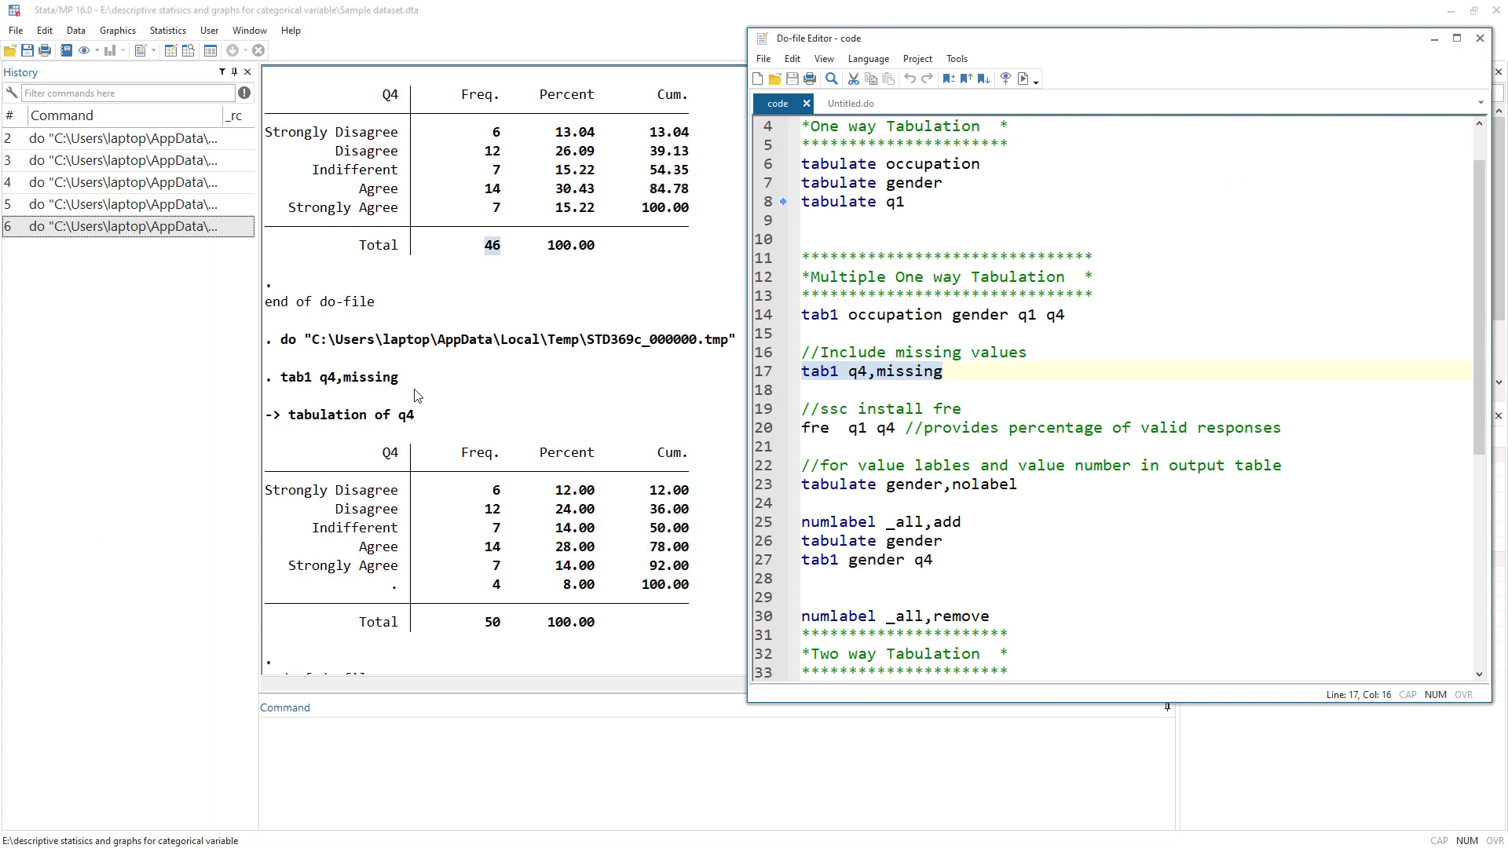
left_click(915, 372)
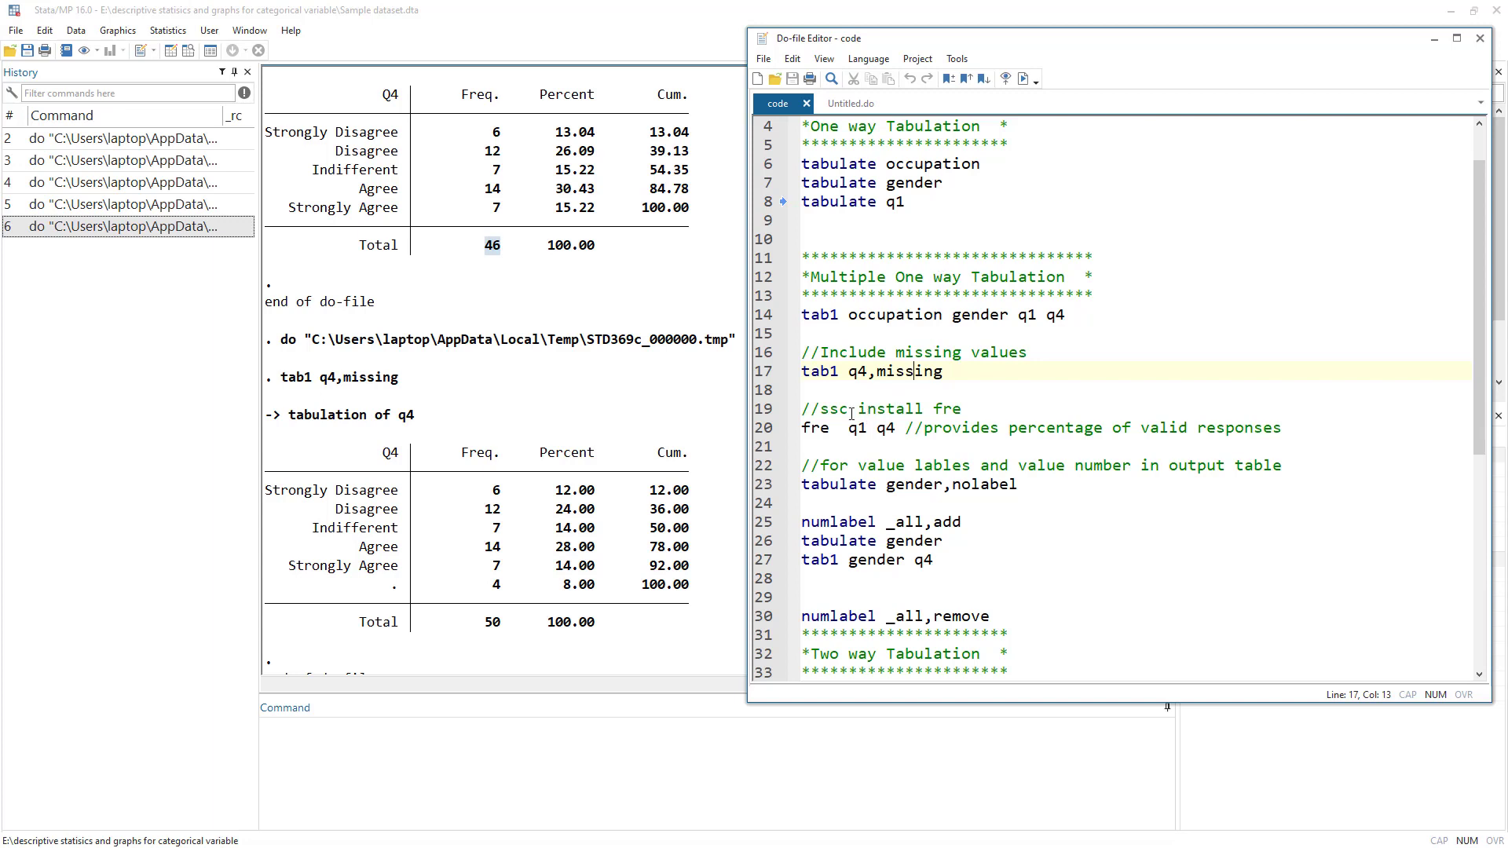
left_click(813, 427)
left_click_drag(822, 409, 849, 410)
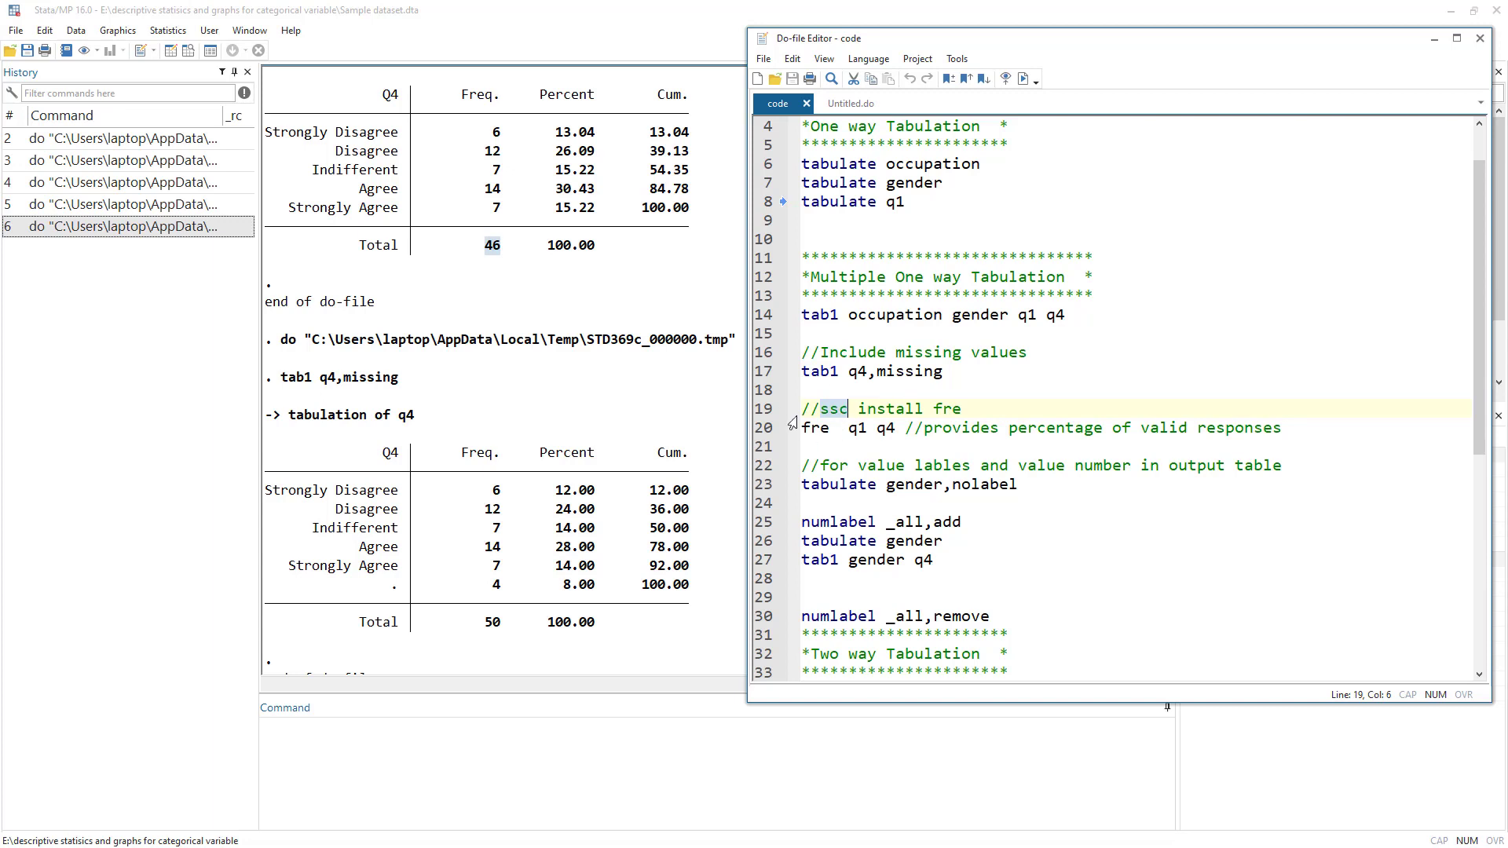
left_click(767, 410)
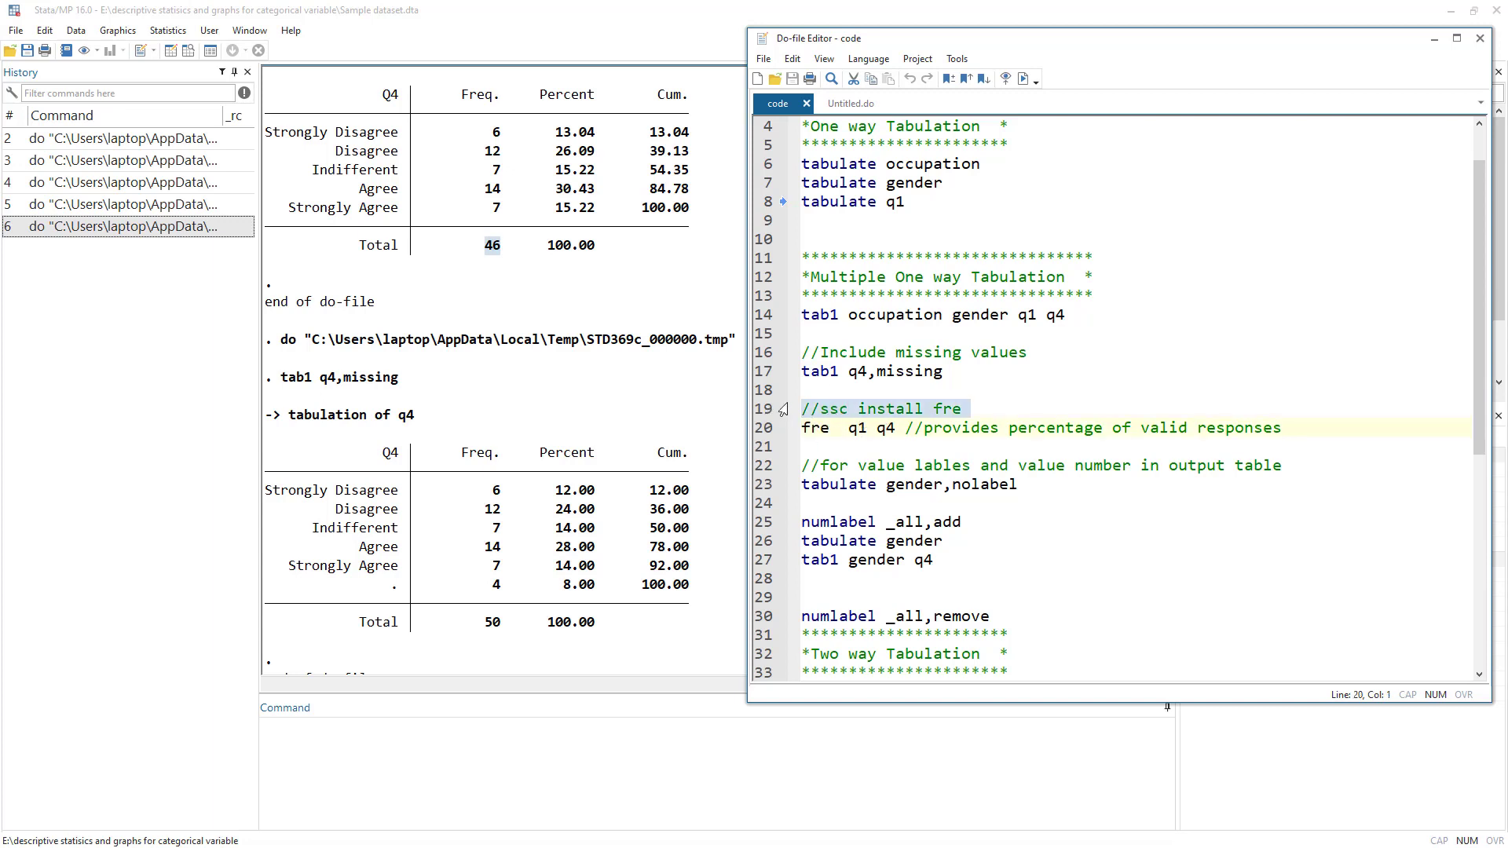
left_click(812, 409)
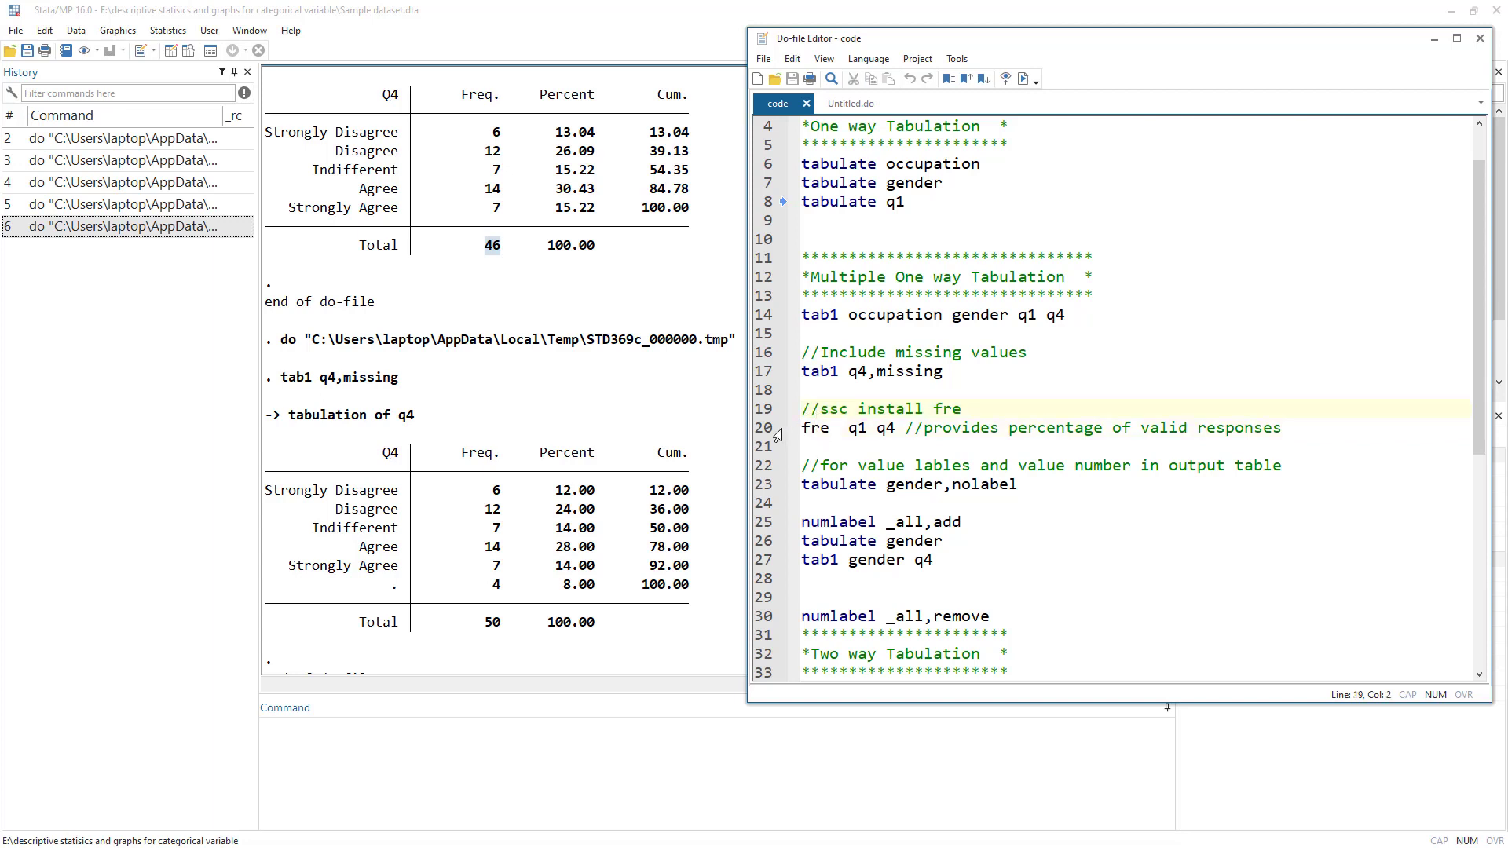
double_click(812, 427)
left_click(761, 430)
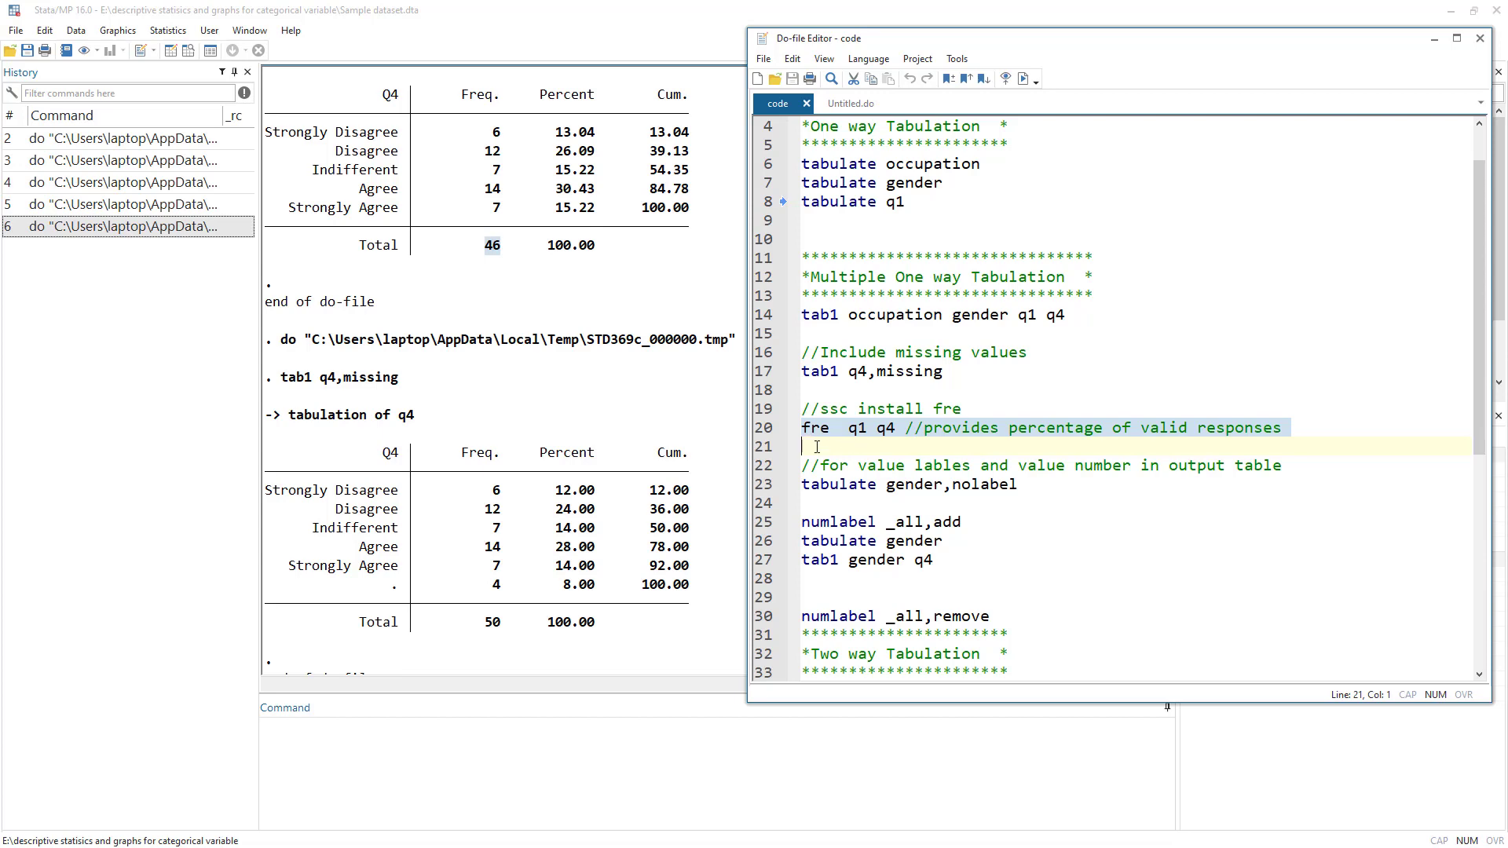
left_click(1021, 78)
Examine the fre output tables for q1 and q4 in the Results window
left_click(528, 371)
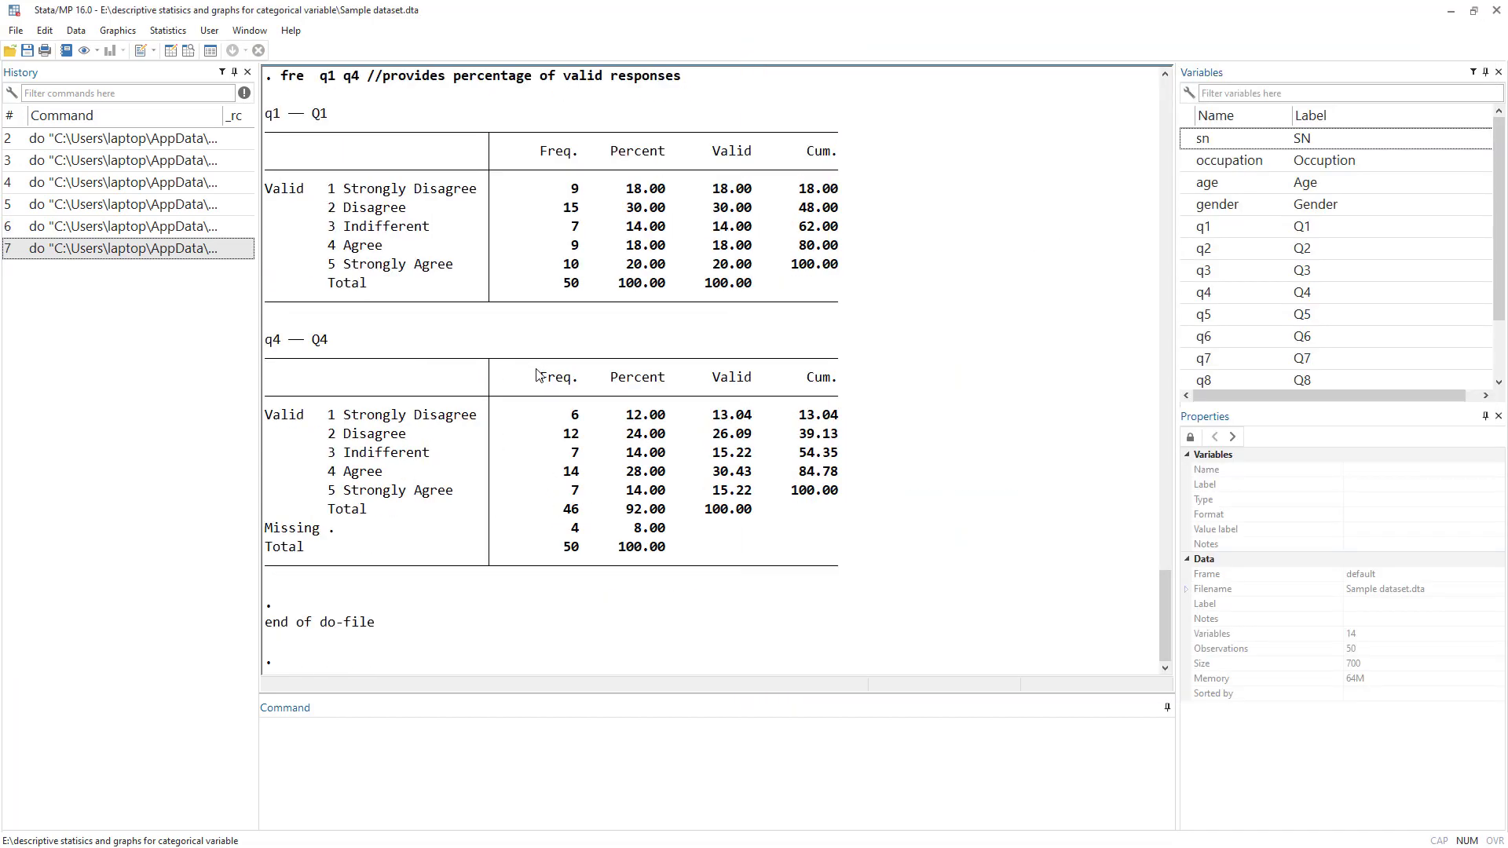
left_click_drag(313, 150, 761, 267)
left_click_drag(313, 389, 784, 527)
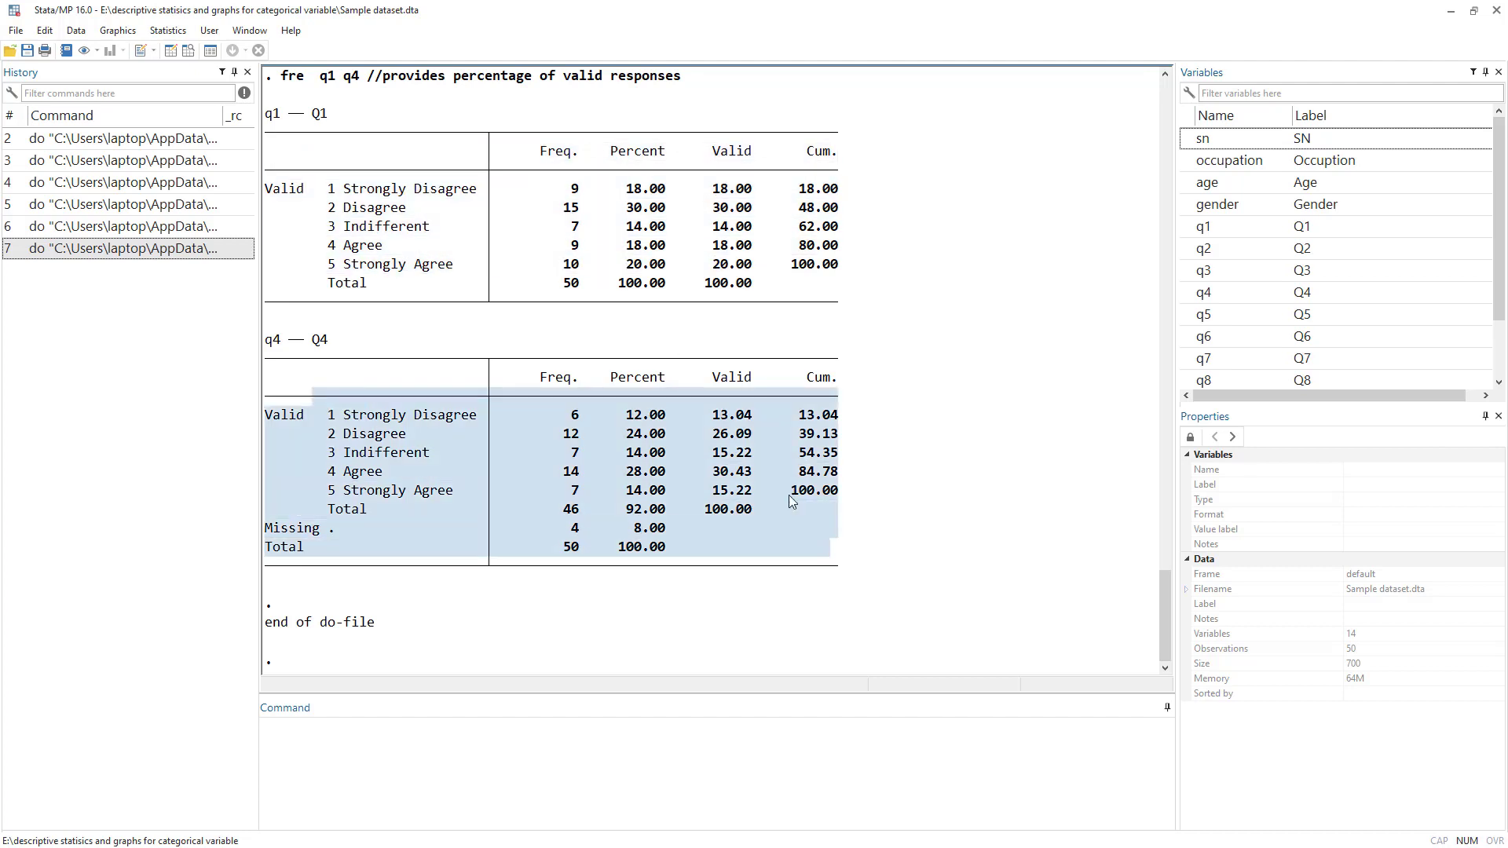
Examine the valid and missing rows and the Percent column of the fre tables for q1 and q4
left_click(588, 259)
scroll(649, 294, "up", 1)
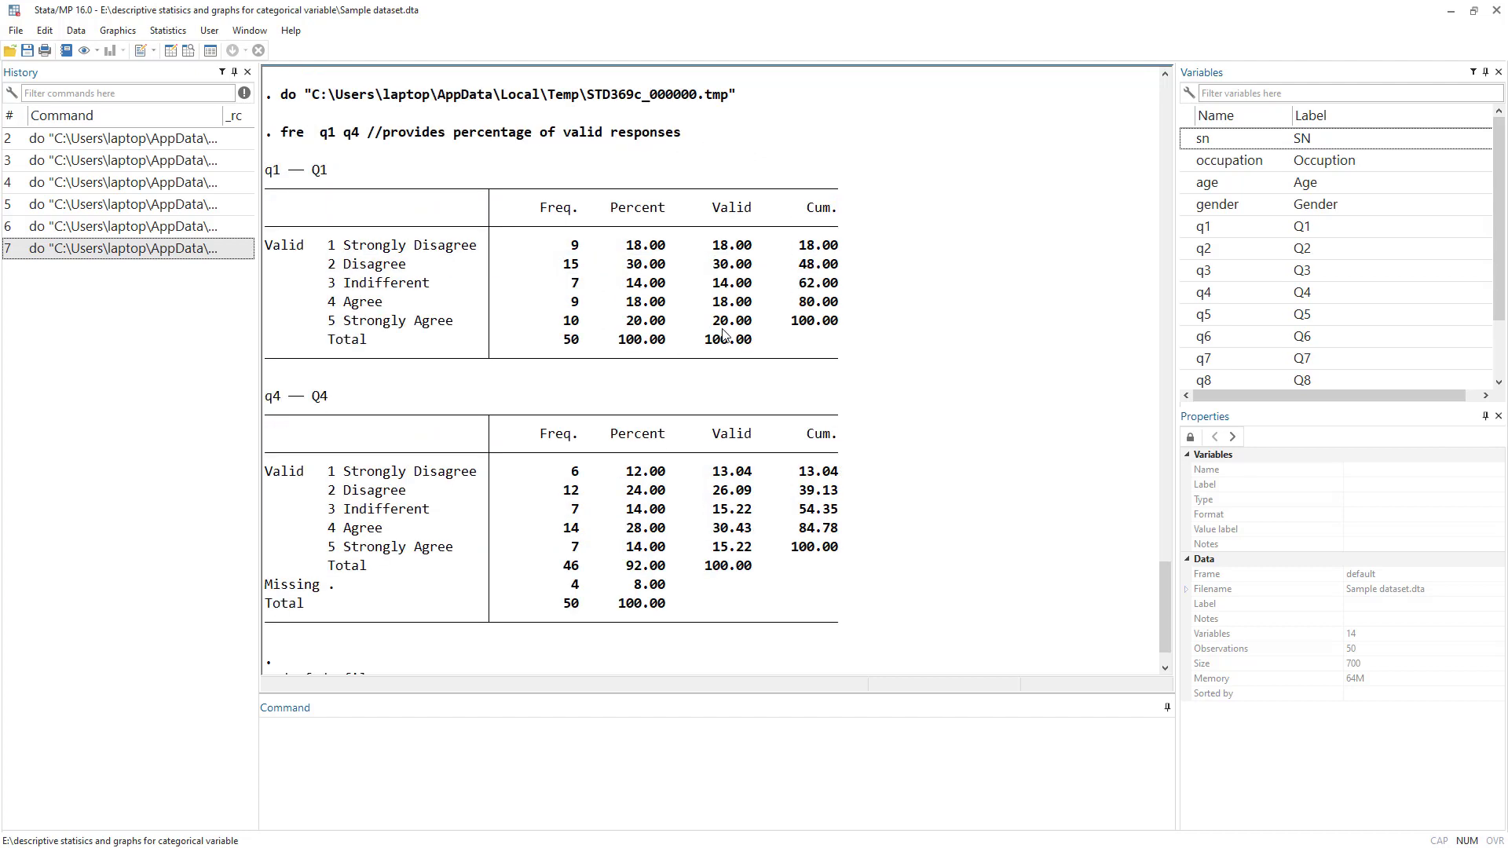
scroll(467, 534, "down", 1)
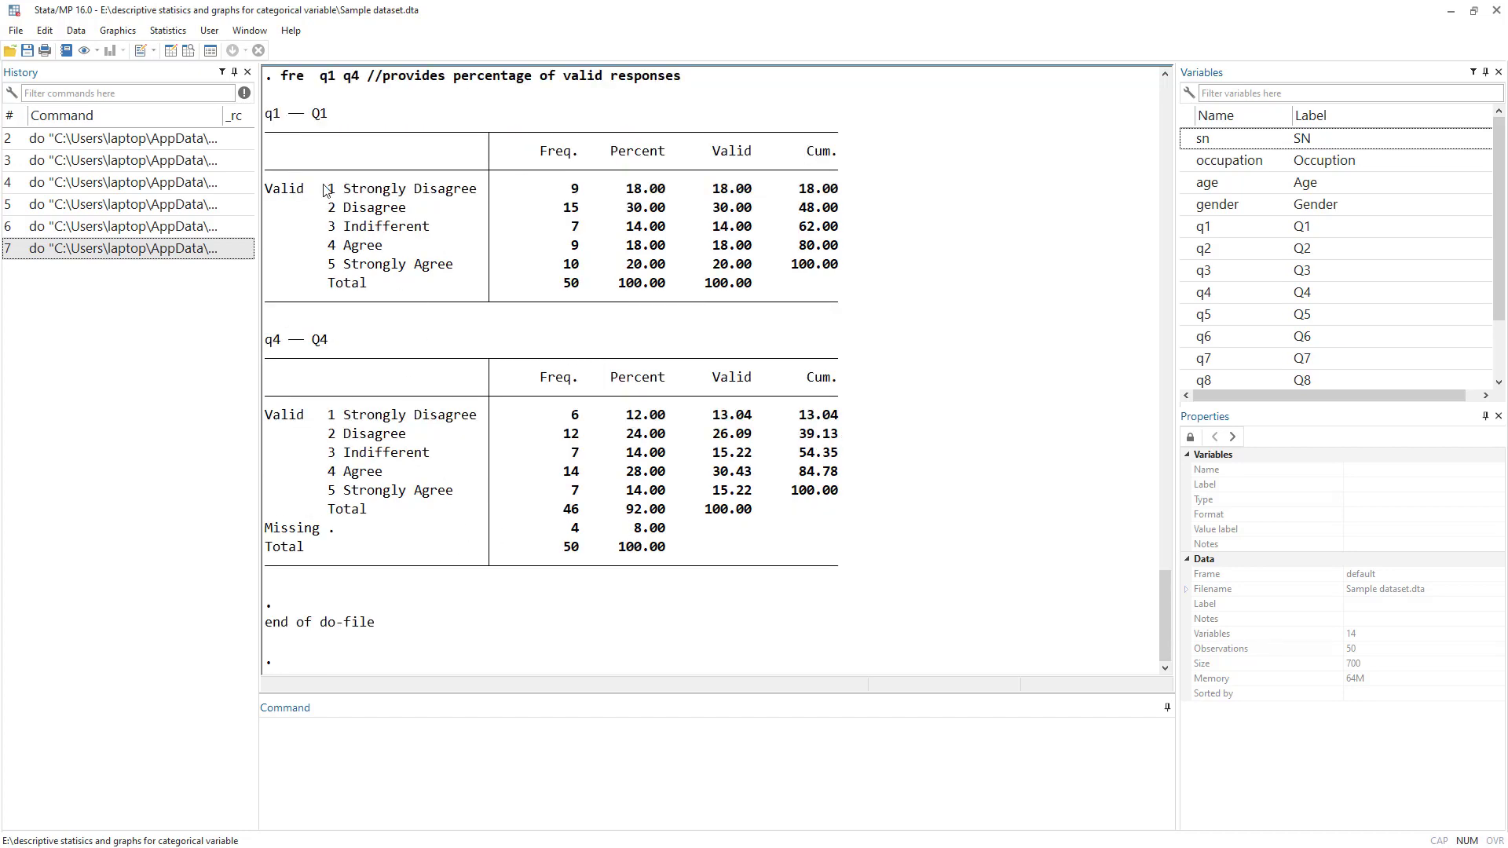
left_click_drag(280, 179, 897, 315)
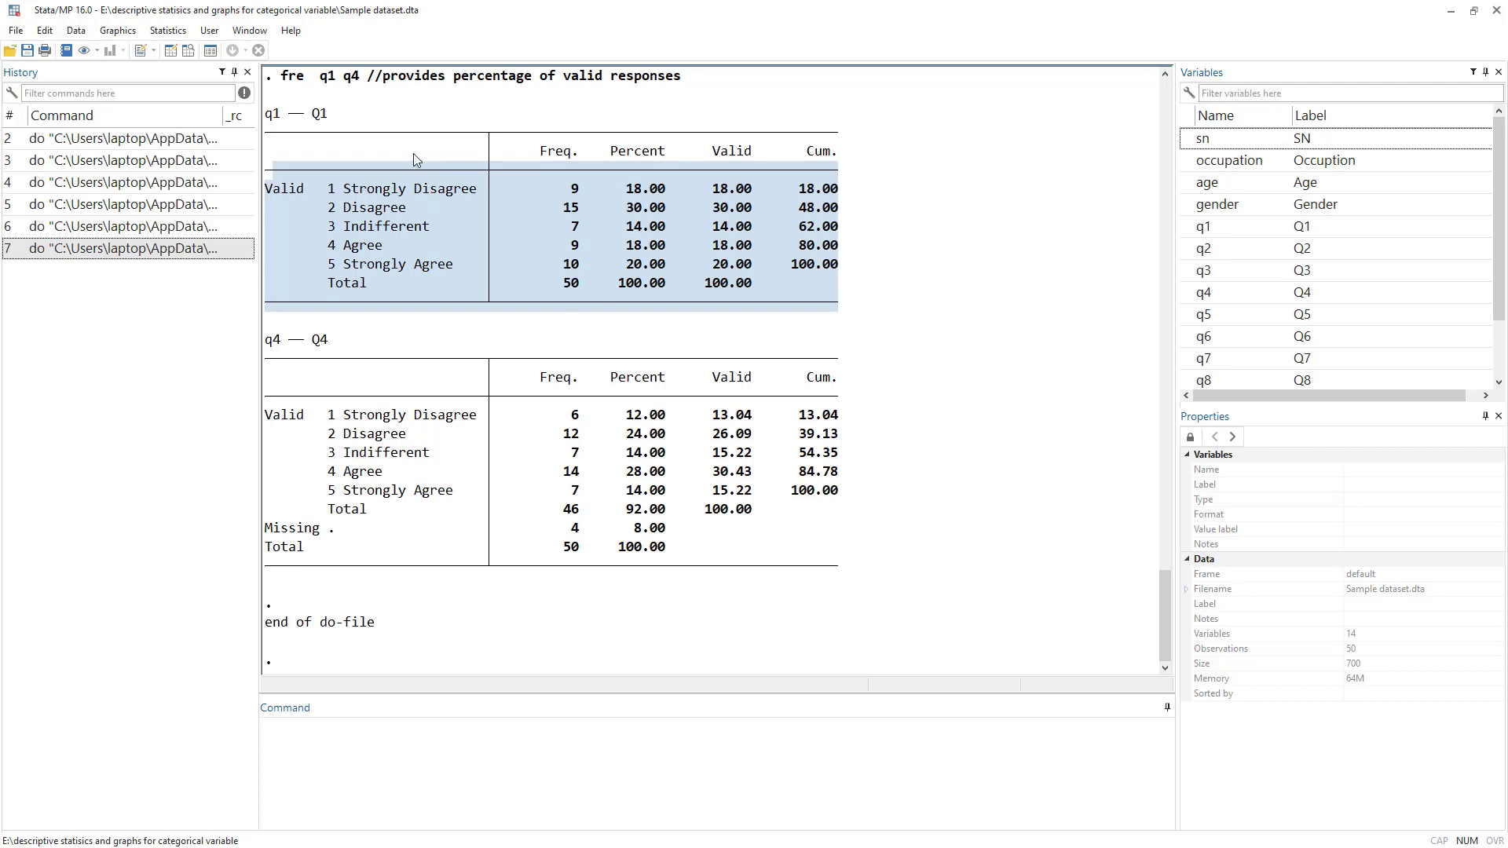
left_click_drag(280, 397, 727, 569)
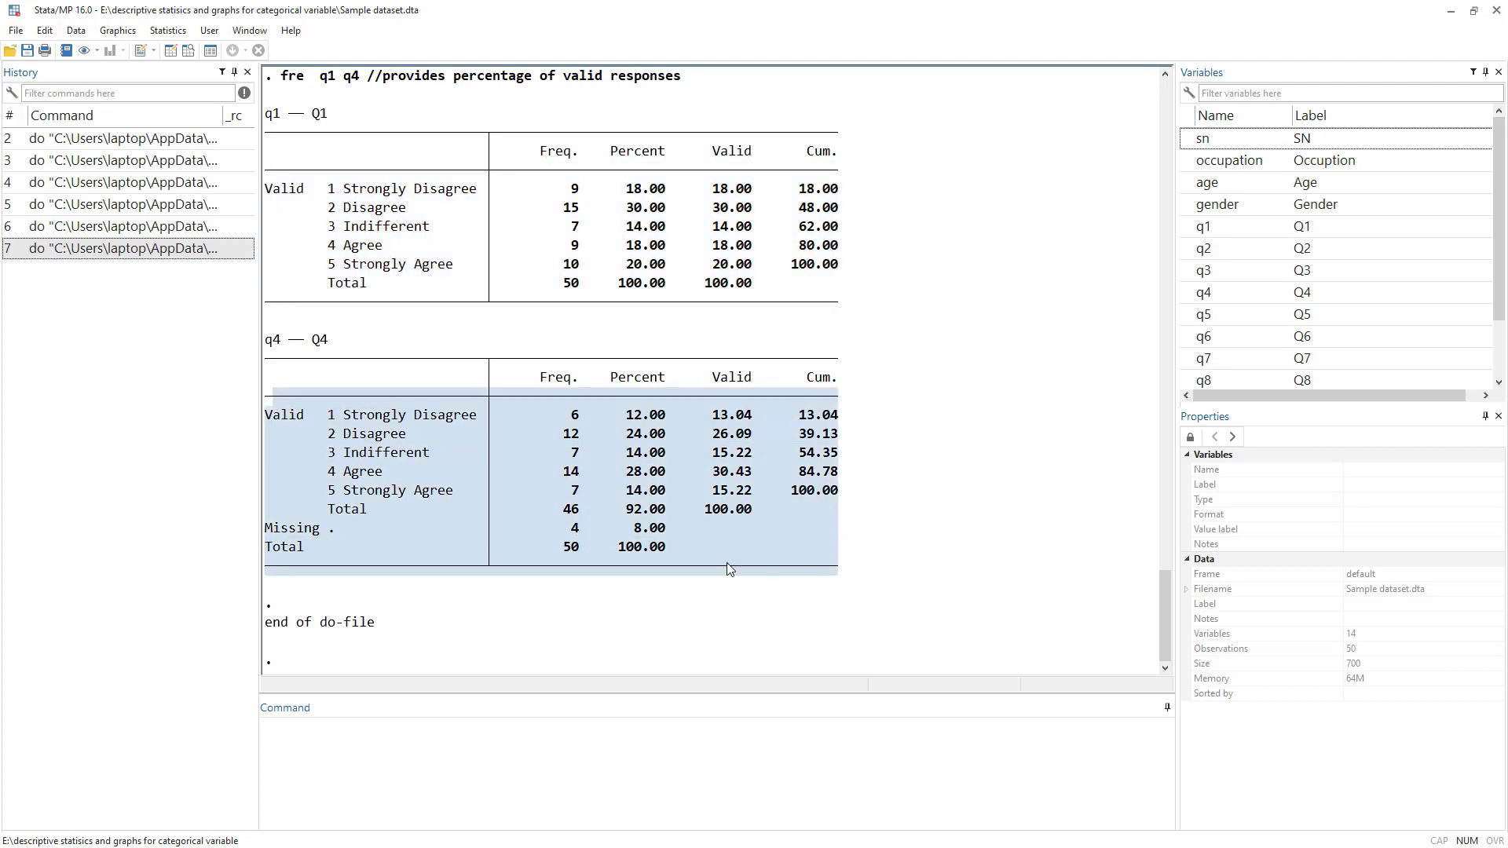
left_click(482, 518)
left_click_drag(322, 529, 549, 542)
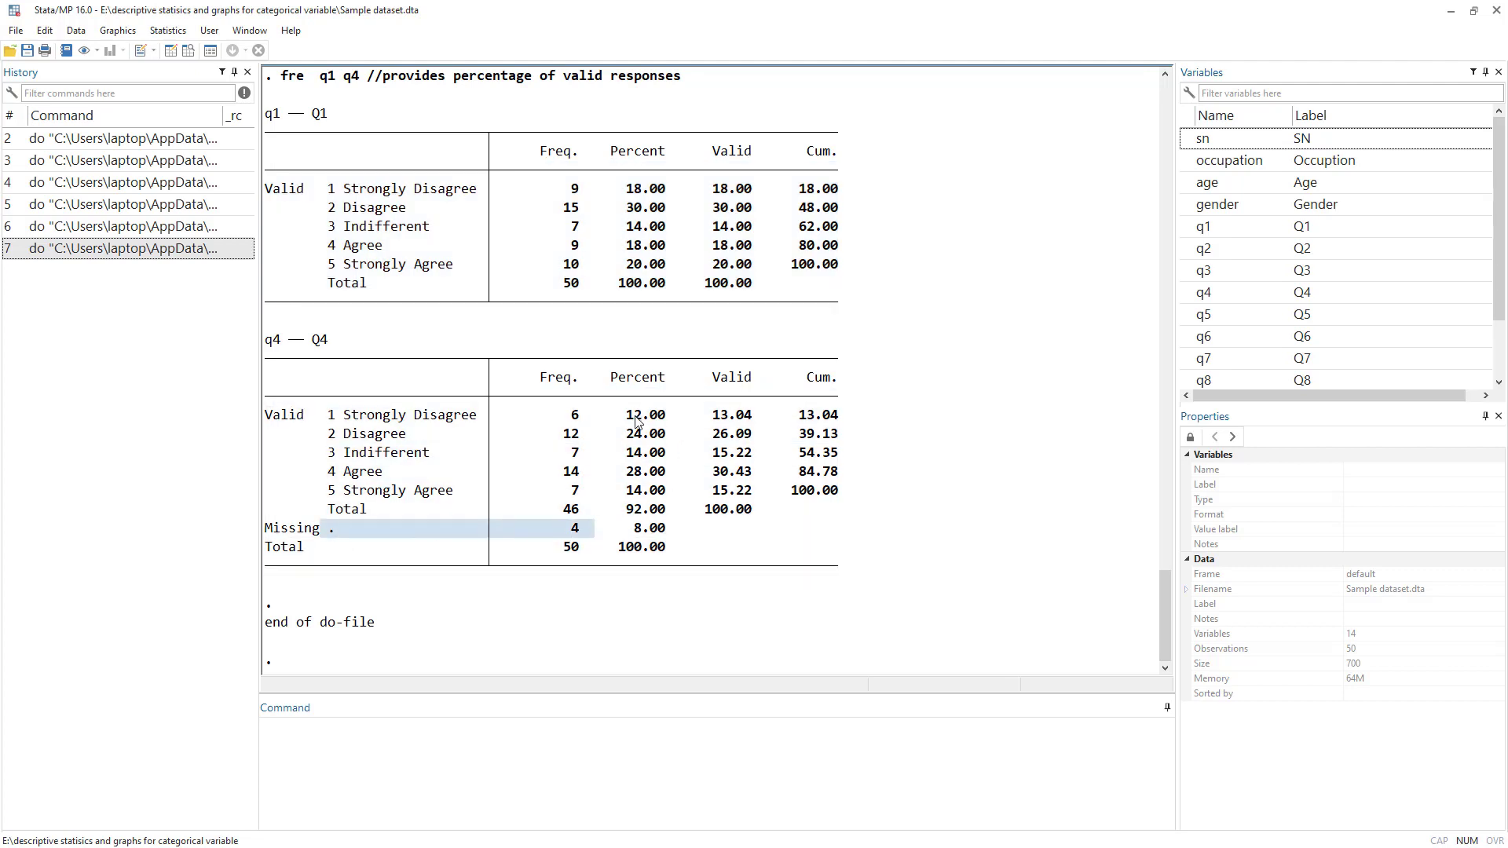
left_click_drag(629, 416, 660, 534)
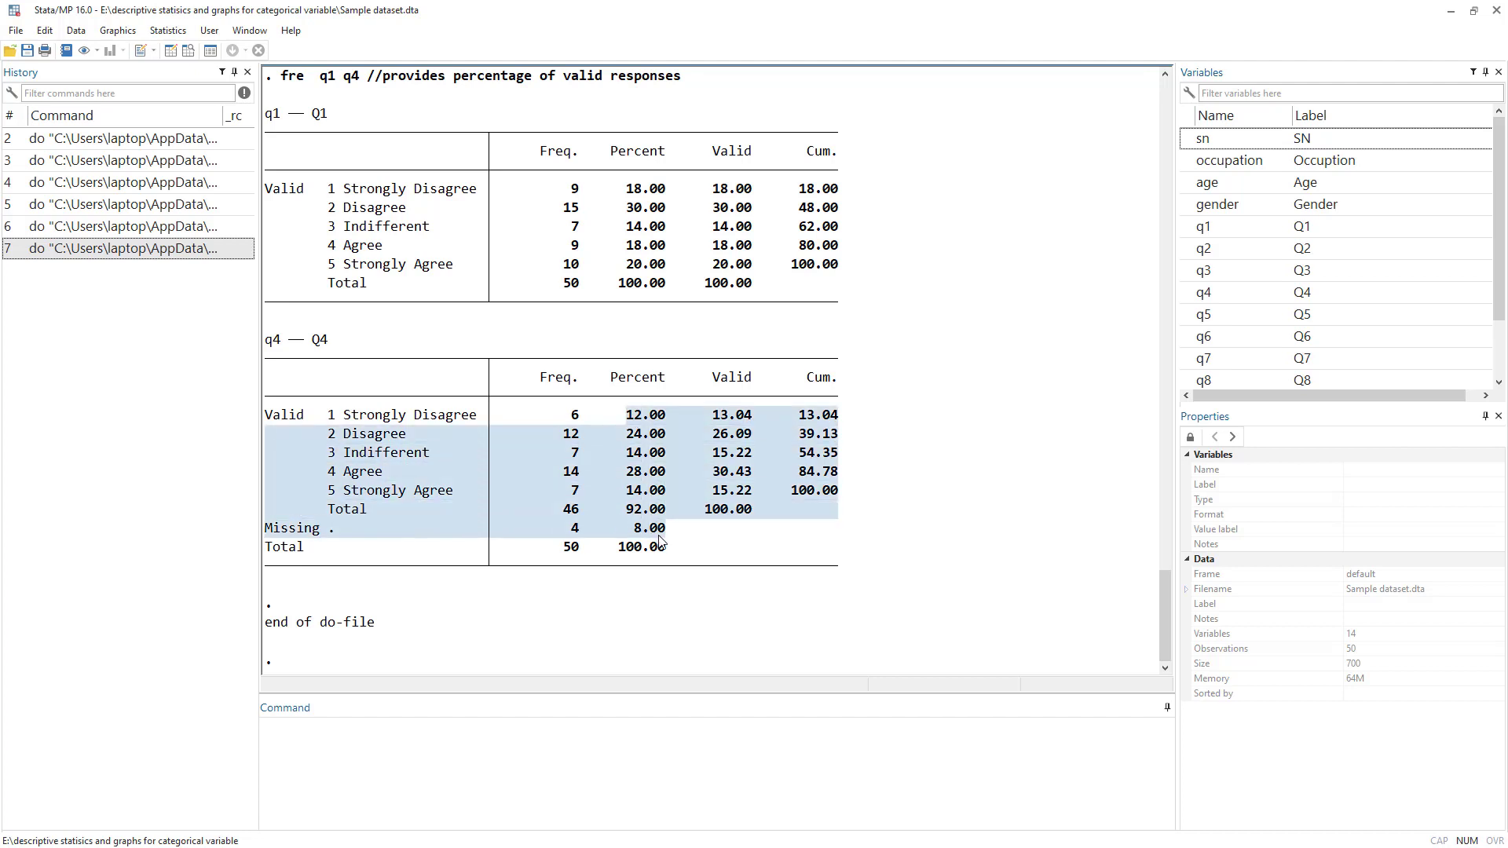
left_click(652, 472)
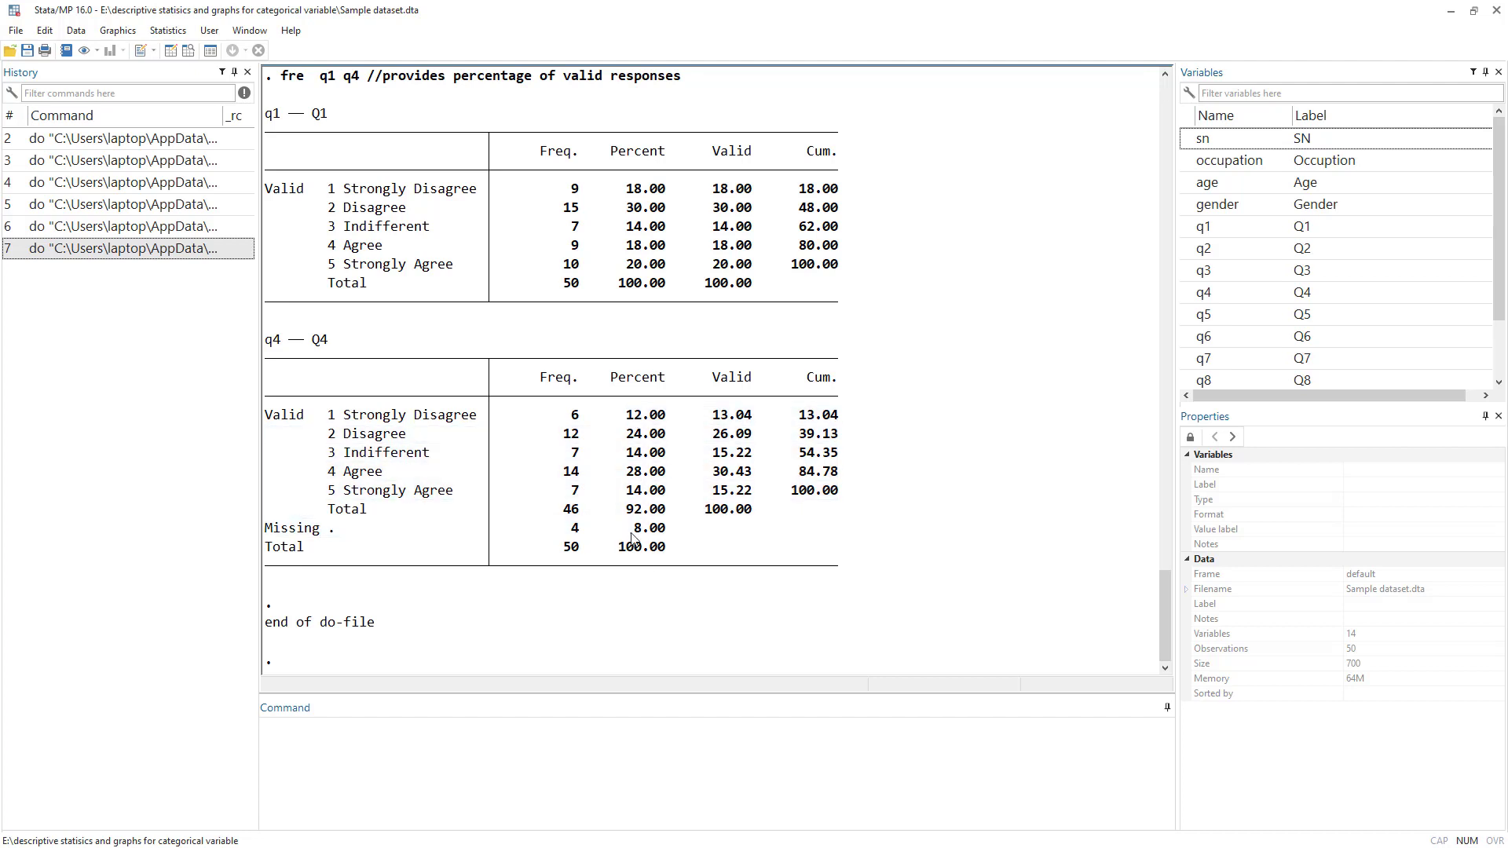
left_click_drag(634, 535, 653, 536)
left_click_drag(564, 550, 581, 552)
Compare the Percent and Valid columns of the fre q4 table with the earlier q4 tables made with and without the missing option
scroll(550, 440, "up", 9)
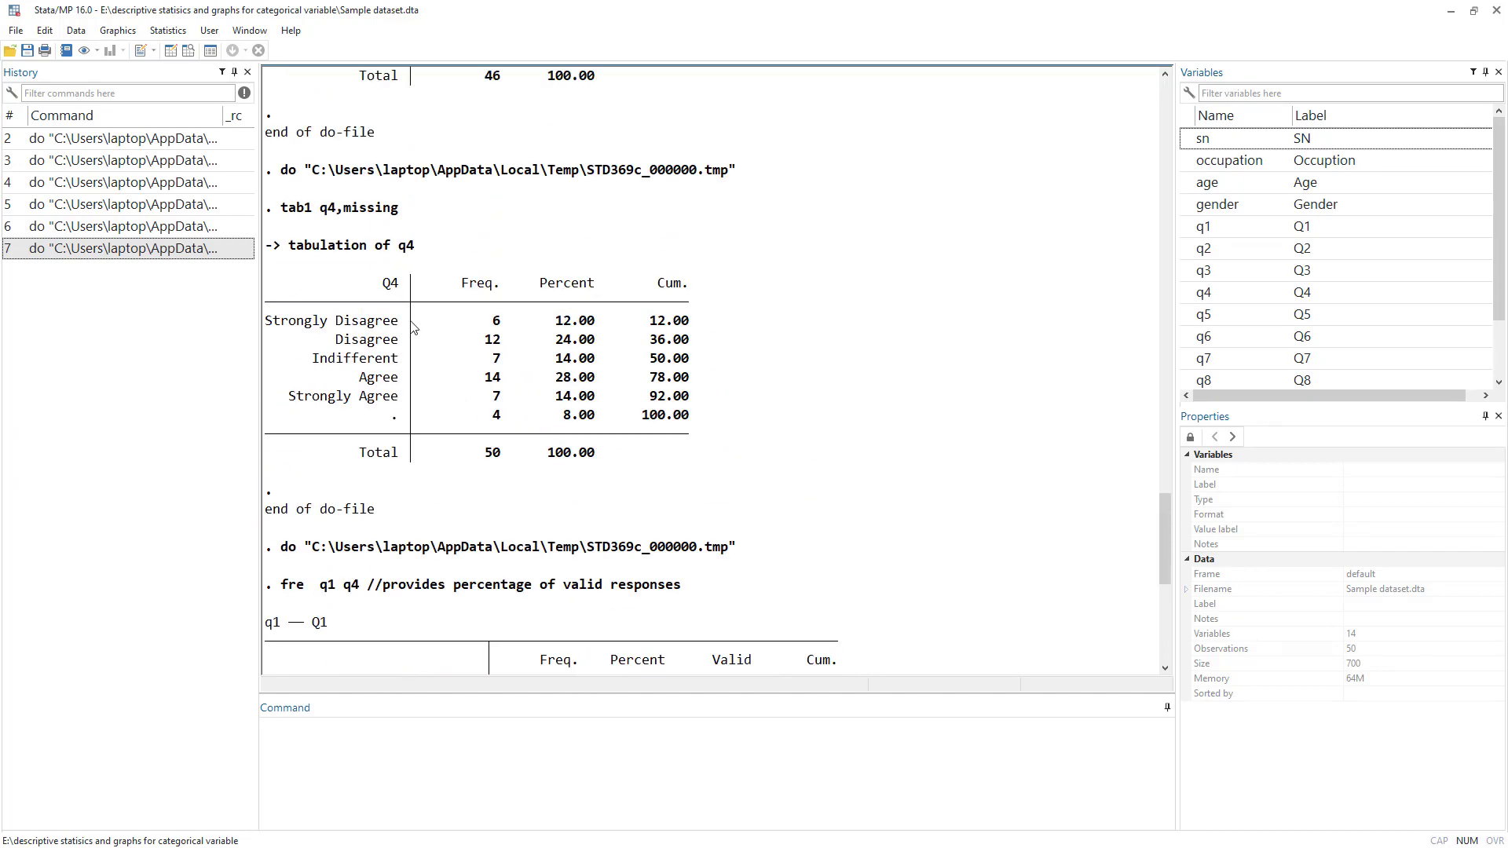
scroll(411, 361, "up", 4)
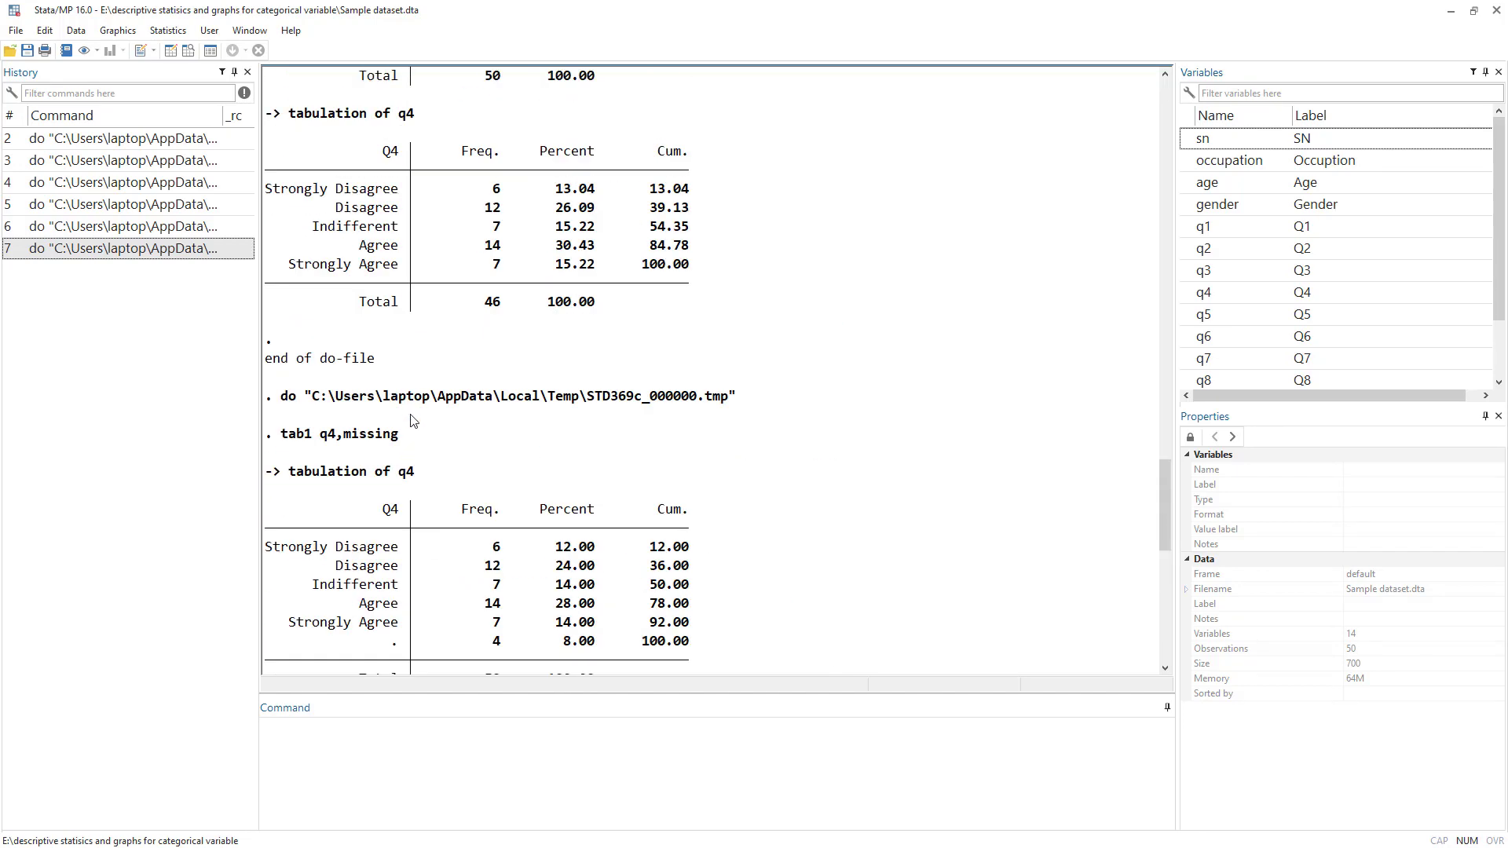
scroll(411, 421, "down", 1)
scroll(396, 411, "down", 3)
left_click_drag(280, 208, 398, 208)
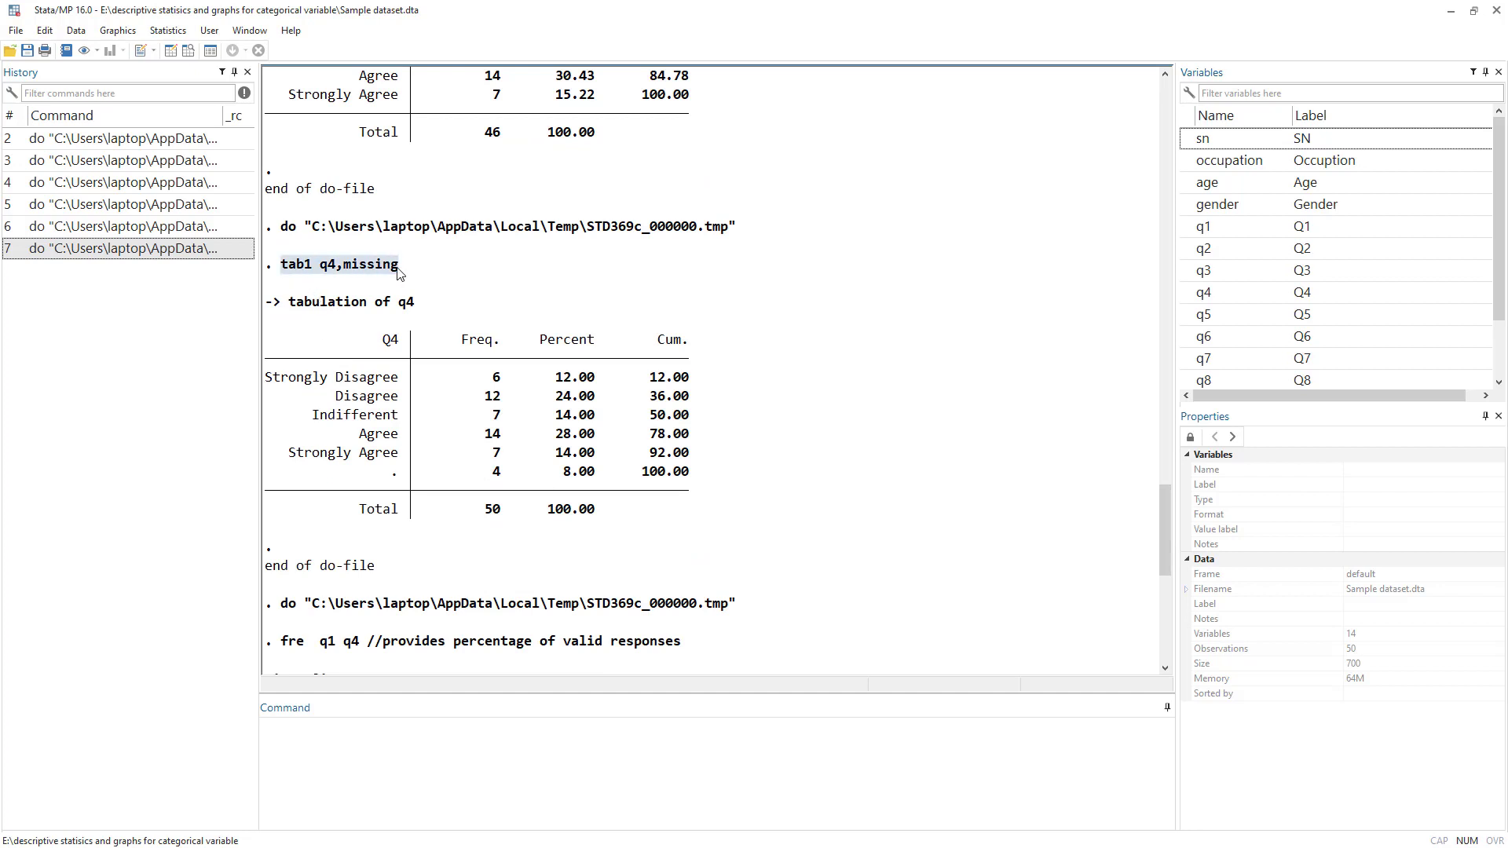
scroll(530, 402, "down", 9)
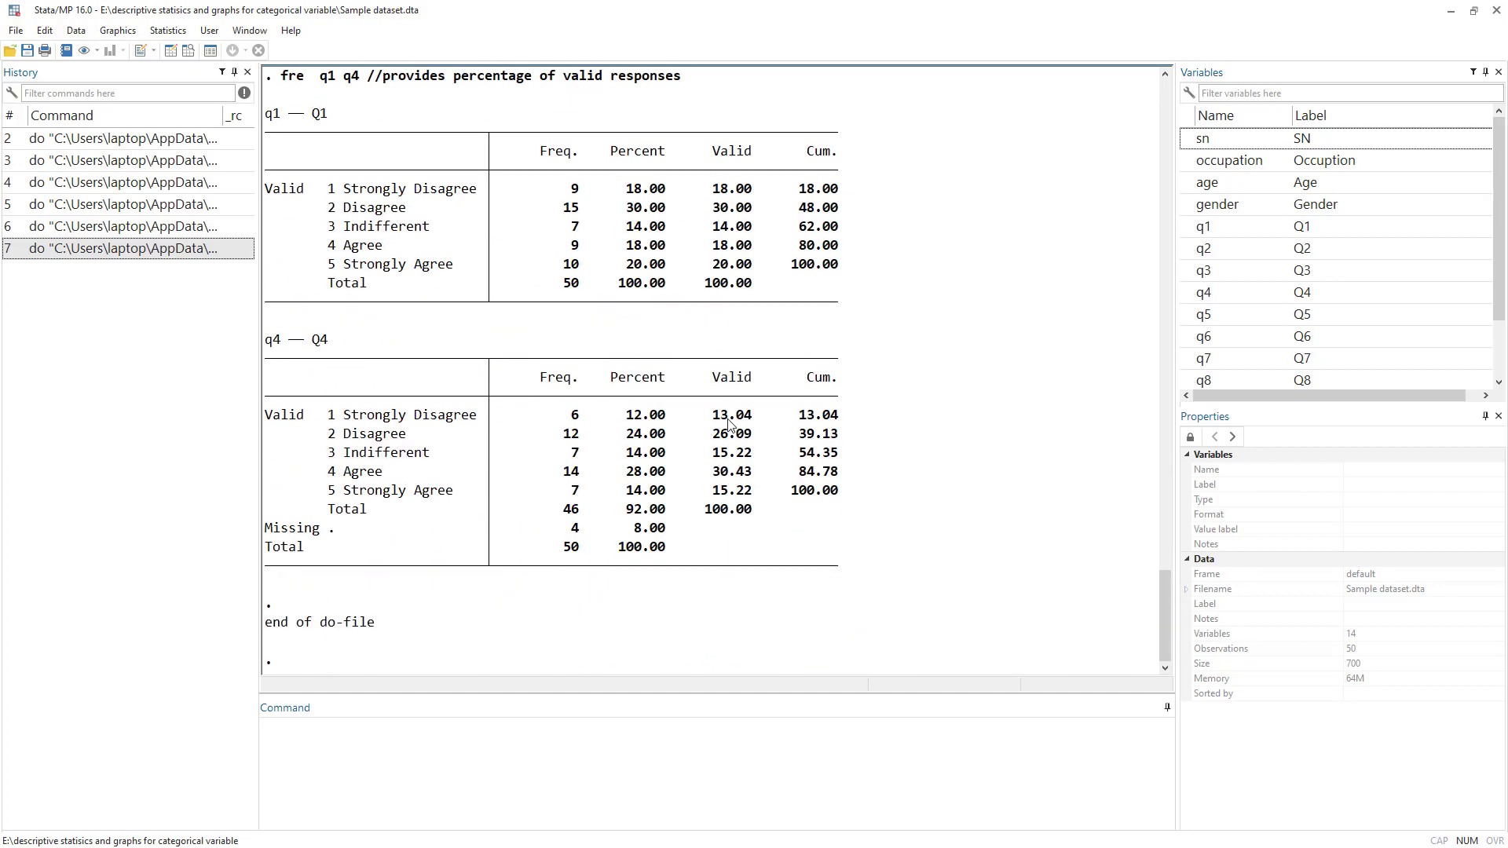
left_click_drag(713, 415, 755, 511)
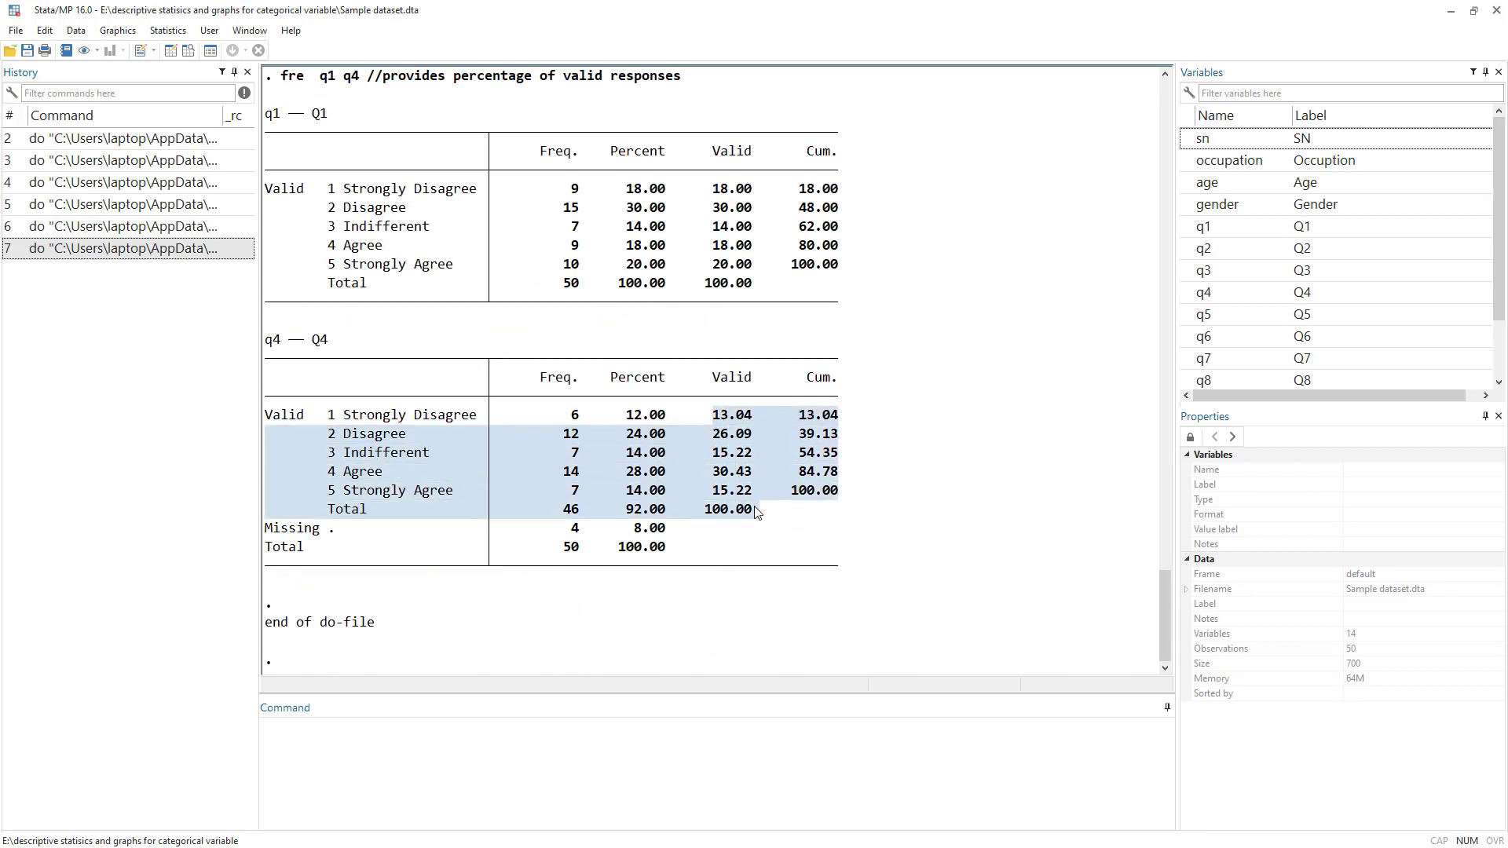
scroll(494, 424, "up", 10)
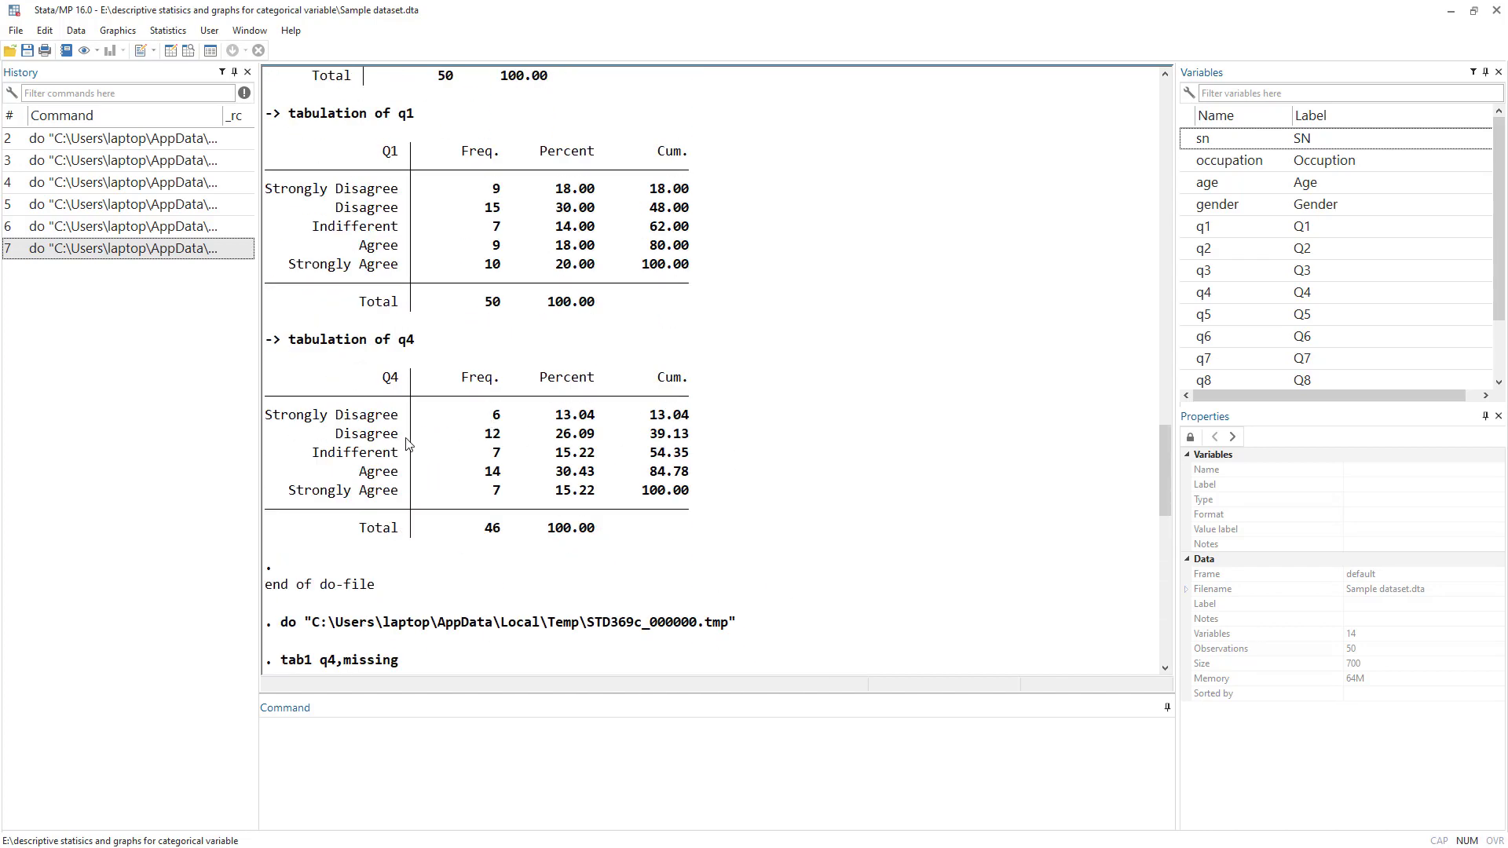
left_click_drag(268, 411, 677, 539)
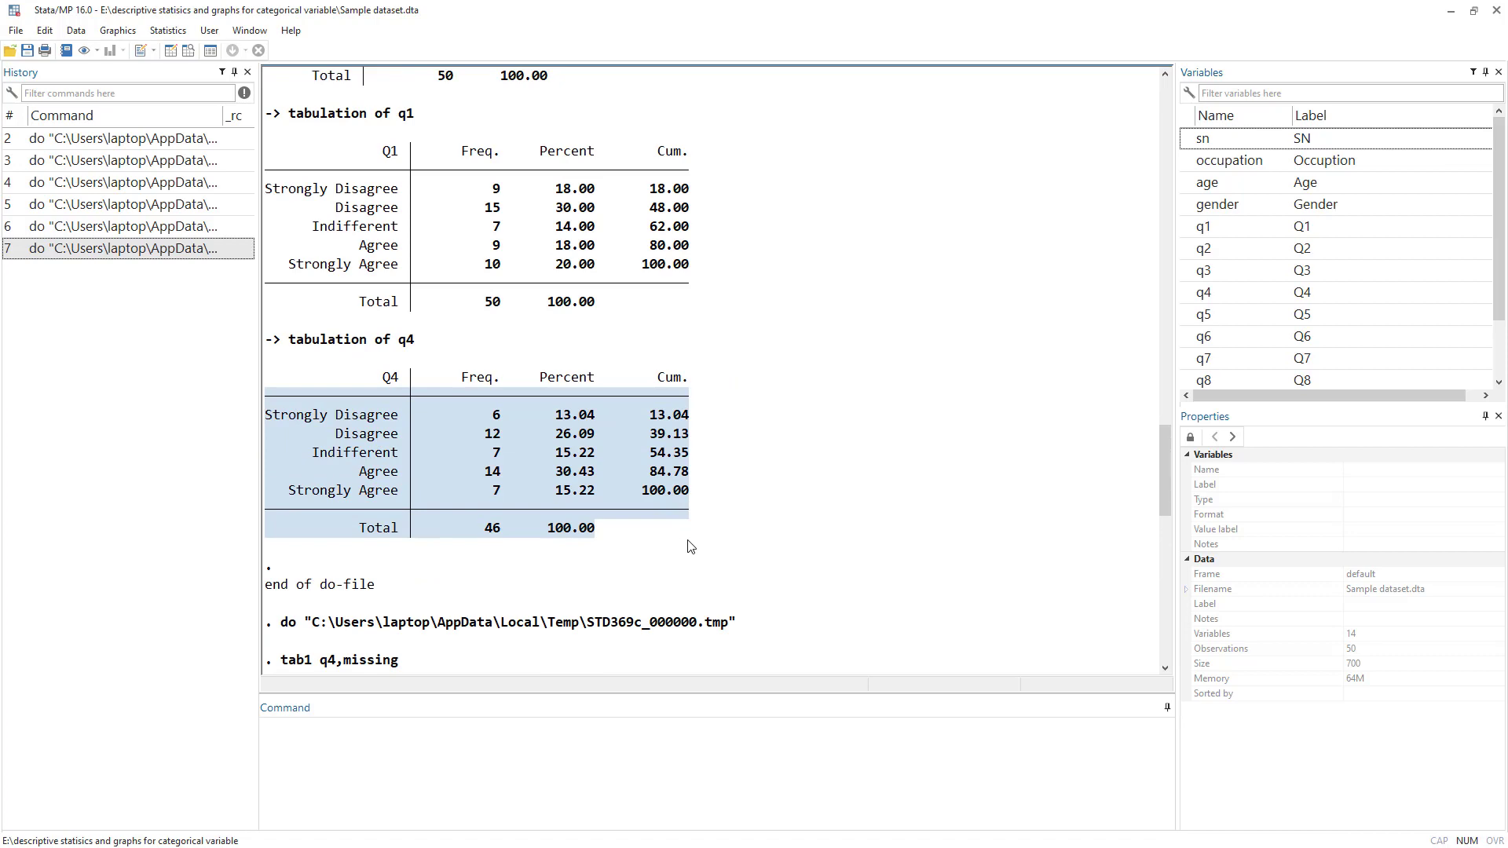
scroll(690, 542, "down", 8)
scroll(691, 546, "down", 2)
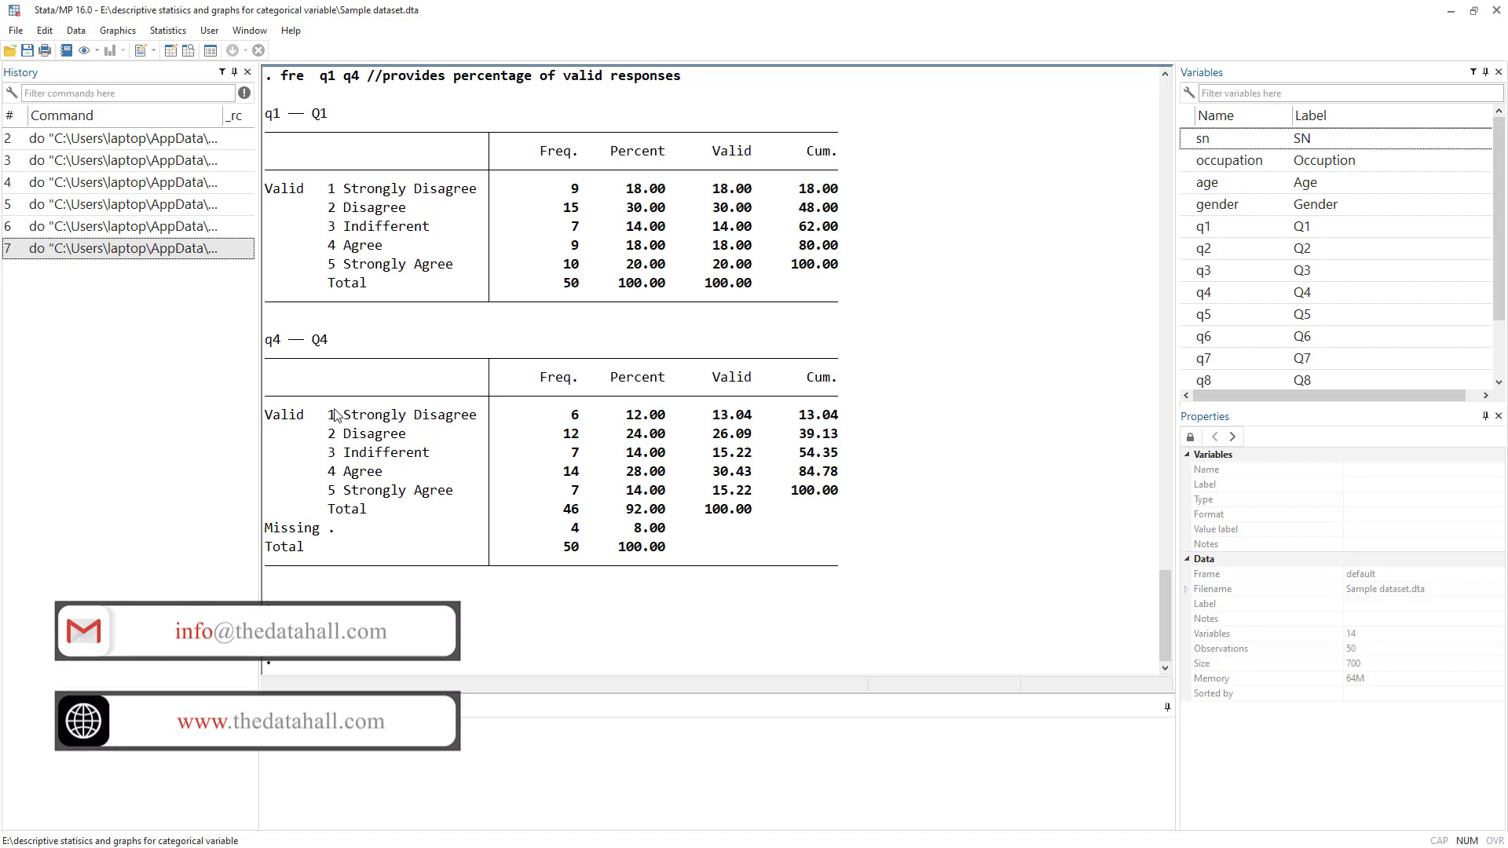
Compare the category labels in the "tab1 q4,missing" table with the numbered value labels in the fre q4 table
scroll(342, 426, "up", 5)
scroll(342, 426, "up", 6)
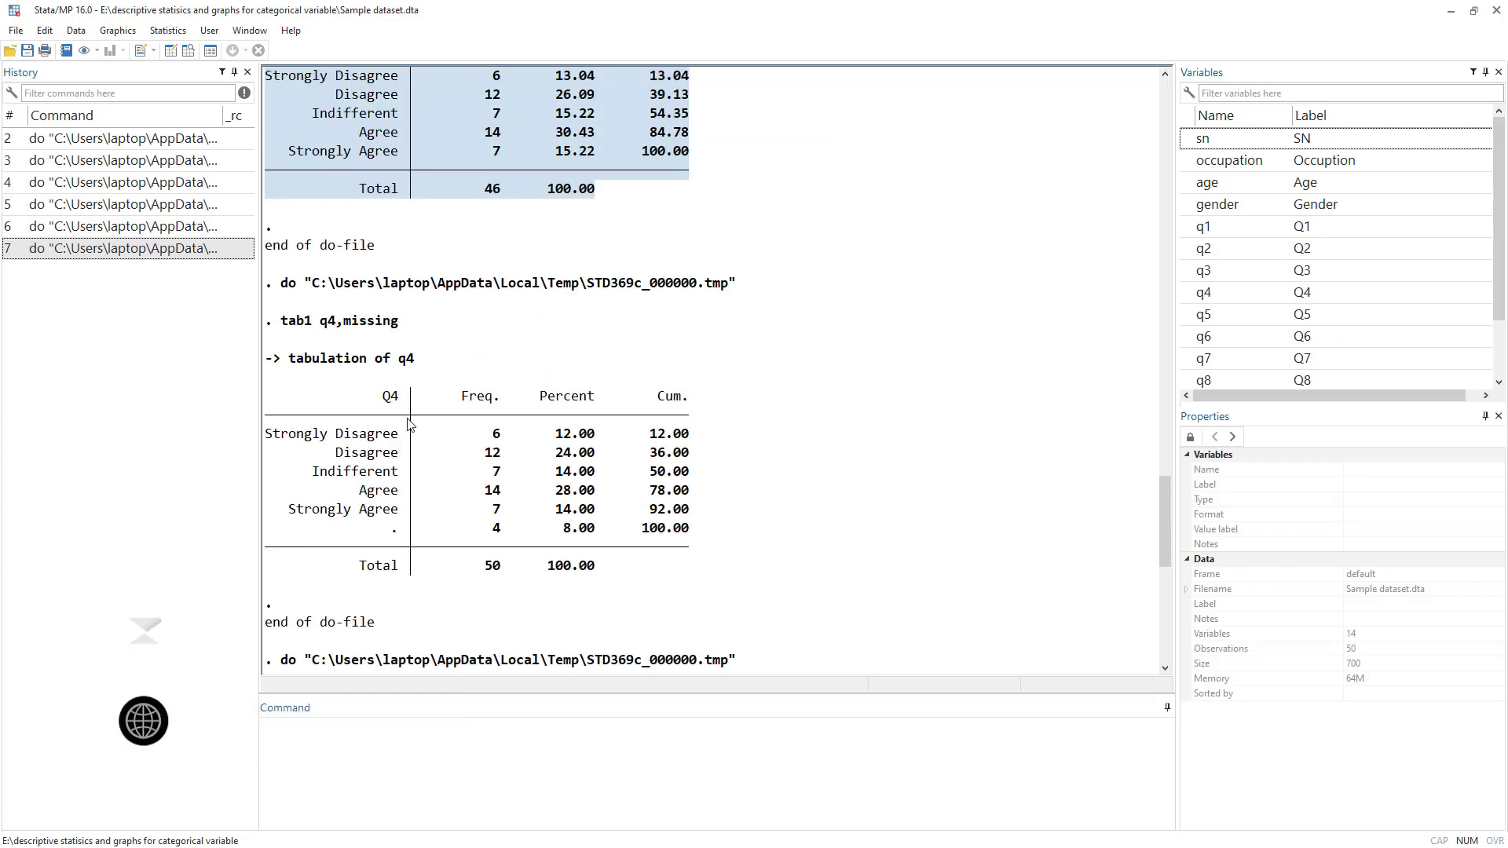
left_click_drag(266, 436, 400, 437)
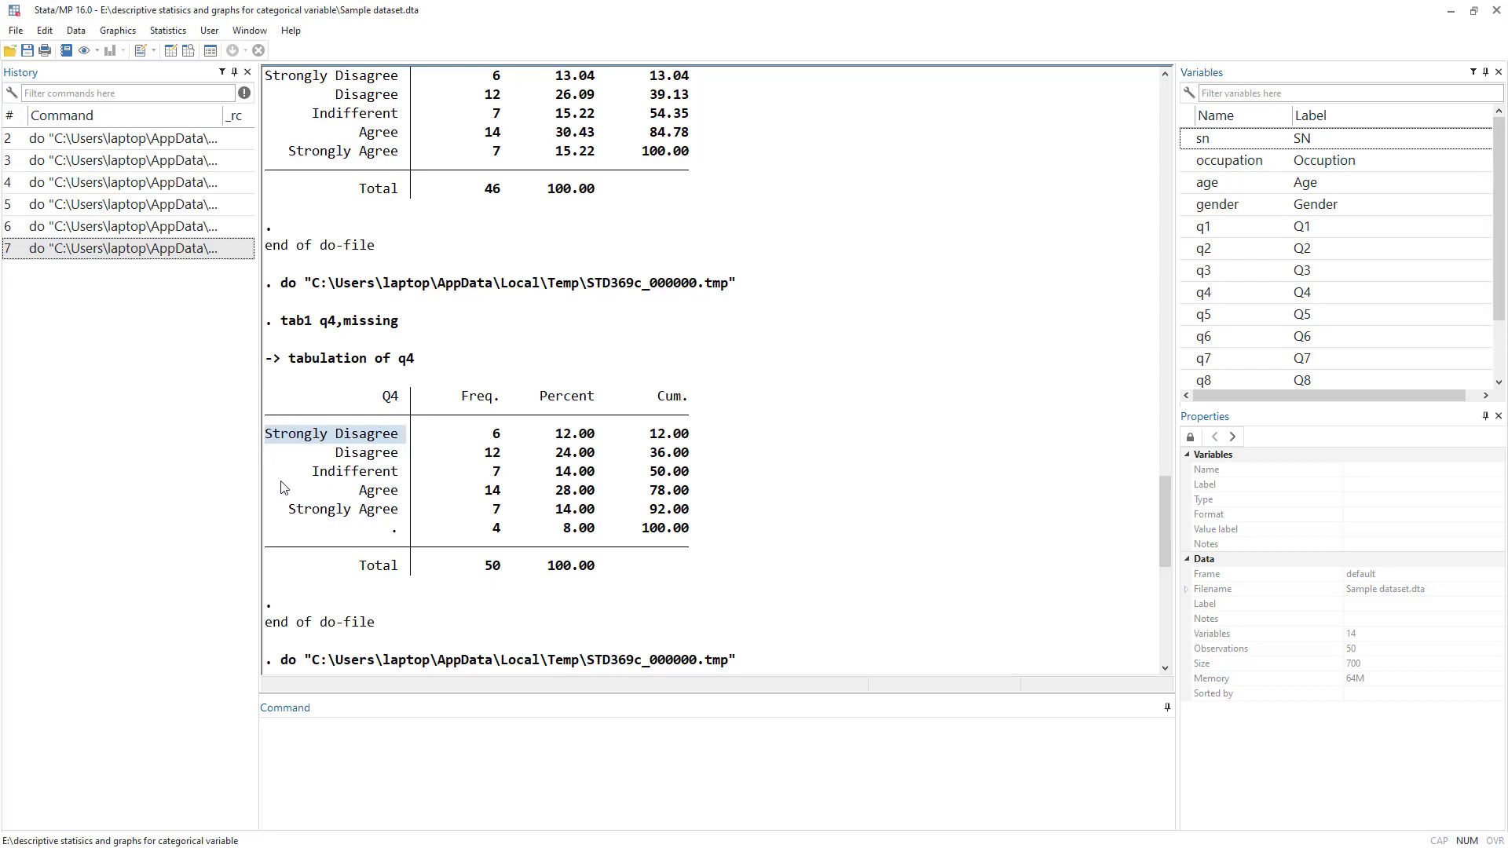
scroll(363, 531, "down", 11)
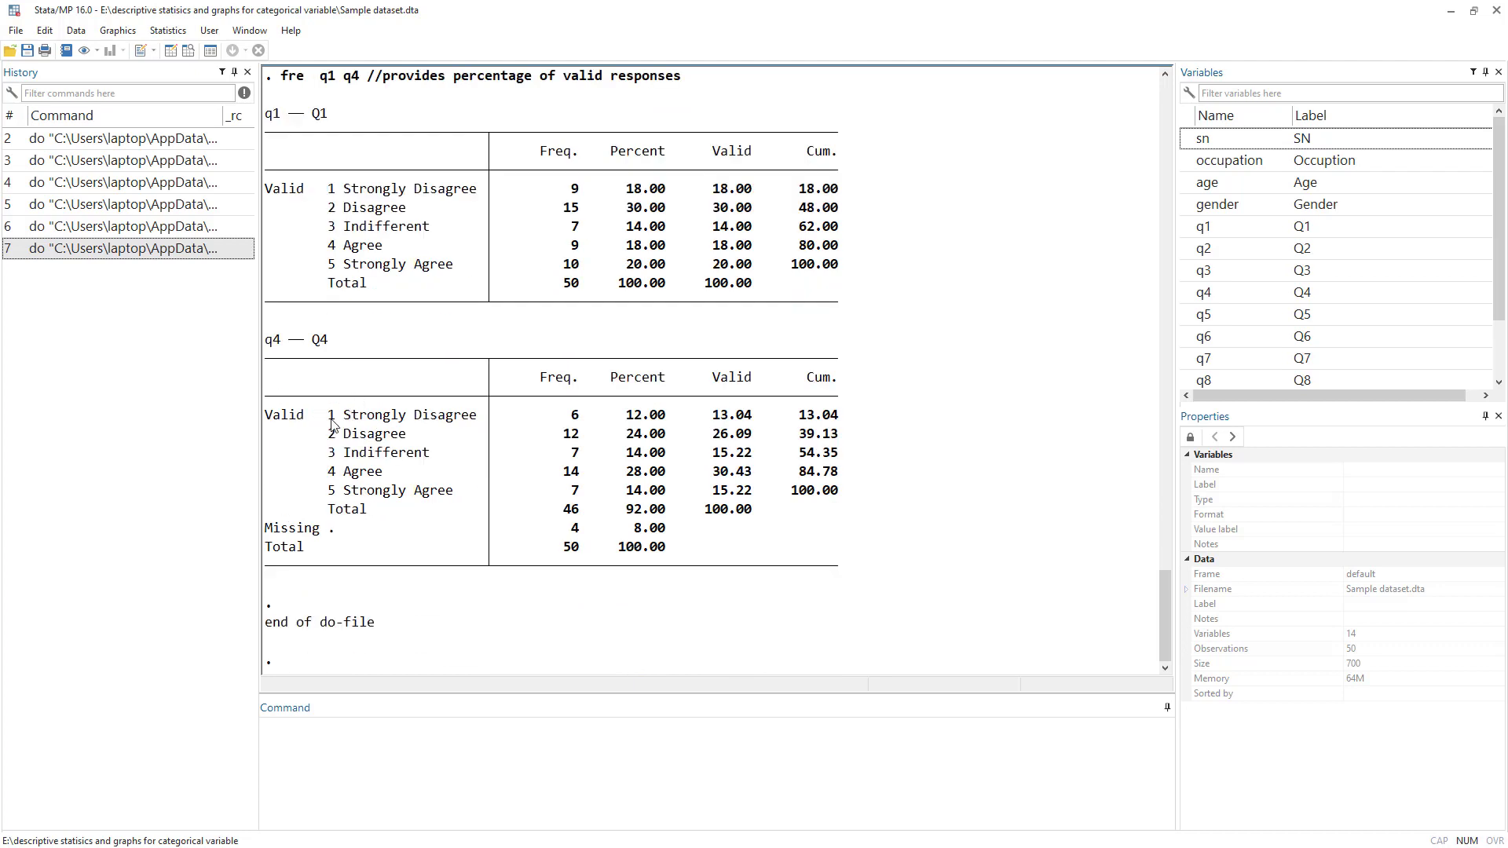
left_click_drag(328, 416, 346, 474)
left_click_drag(268, 417, 422, 497)
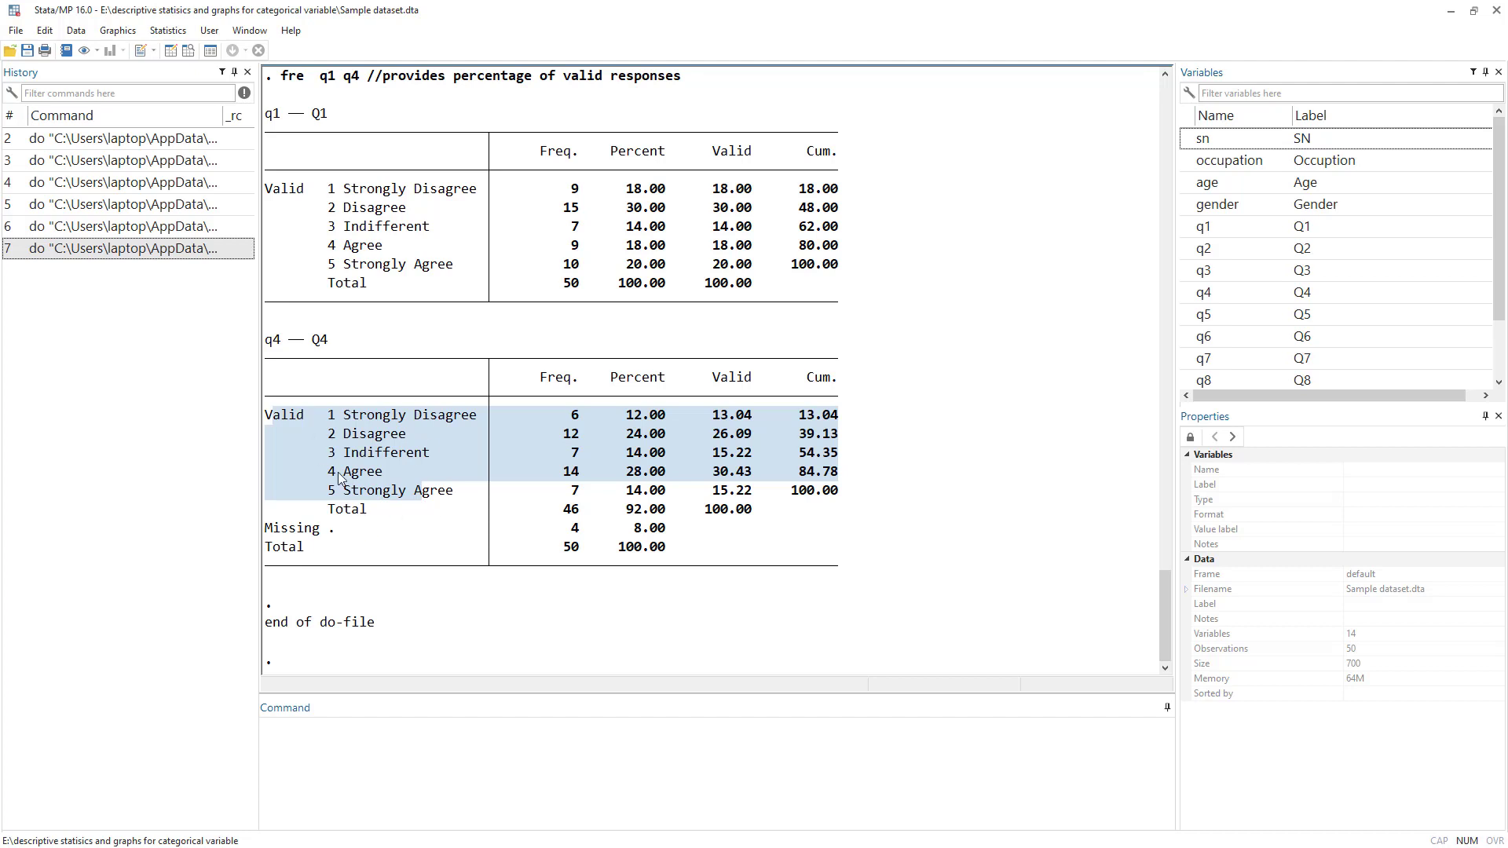
left_click(366, 458)
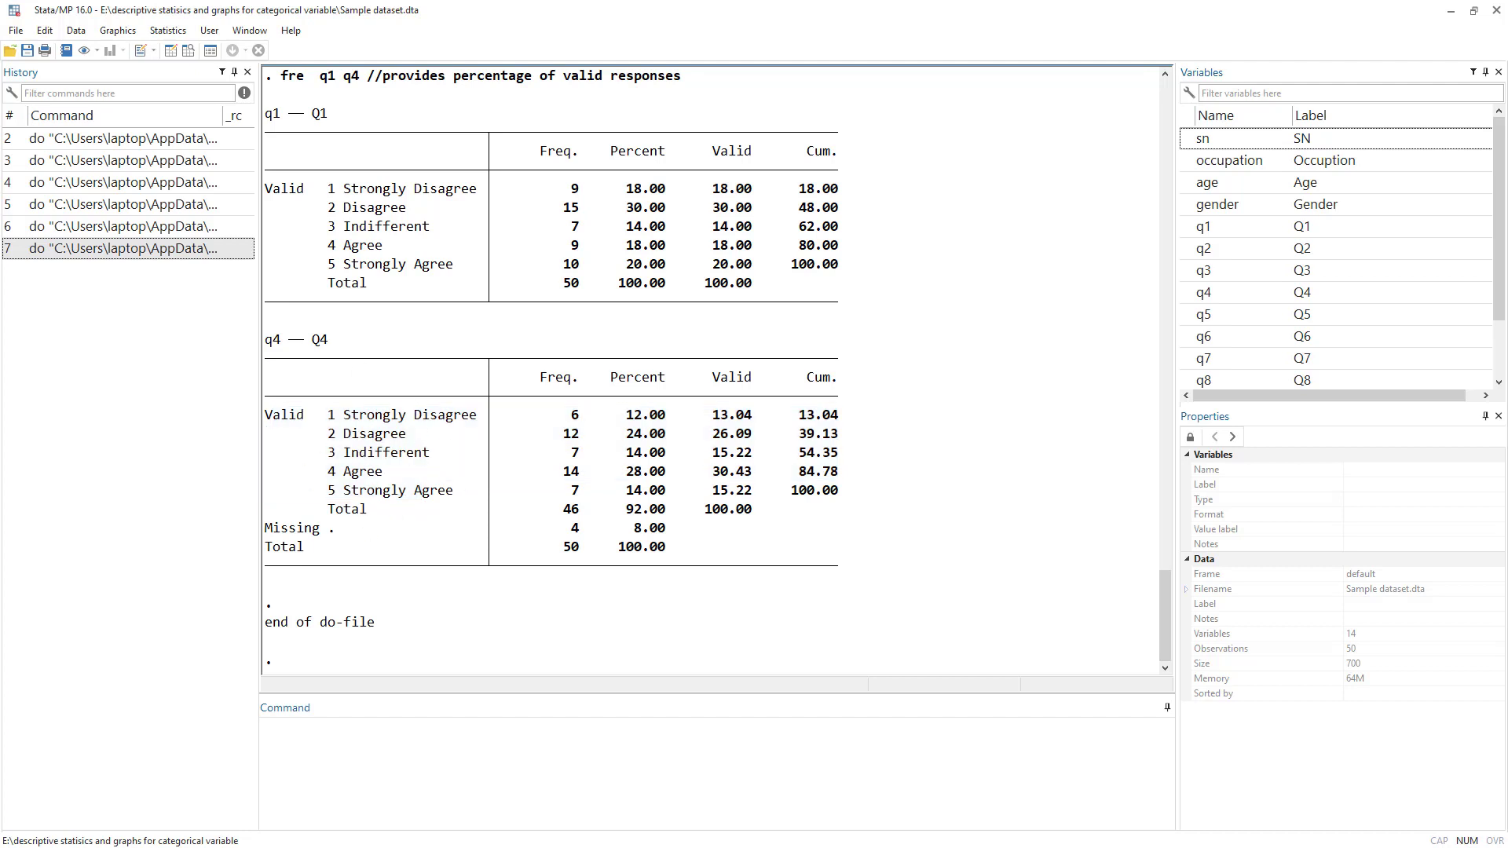
Return to the do-file, remove ",nolabel" from the "tabulate gender" line under the value labels comment, and run only that line
key("ctrl+9")
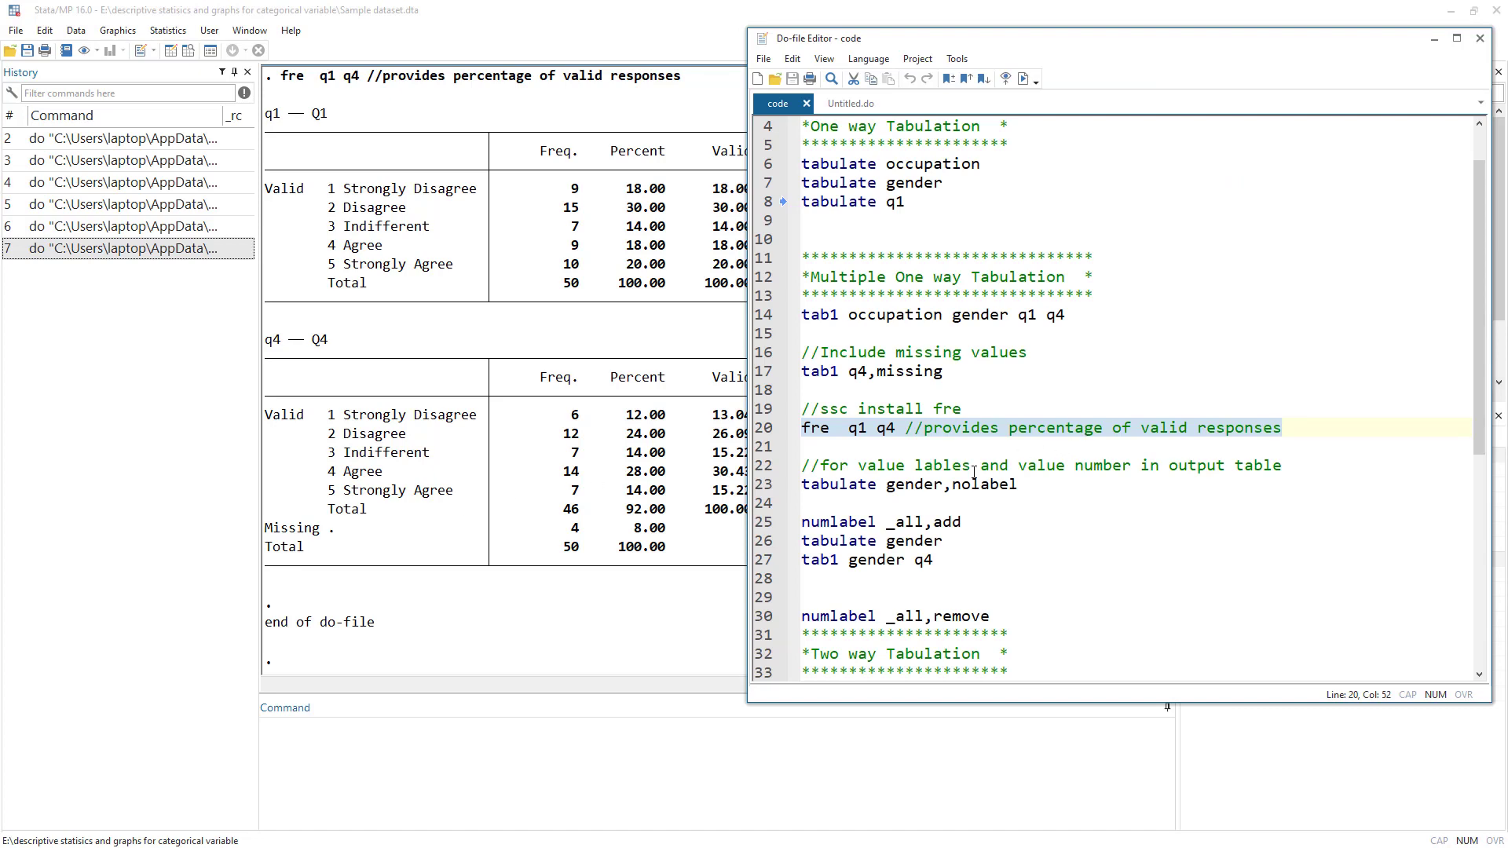
scroll(960, 477, "down", 1)
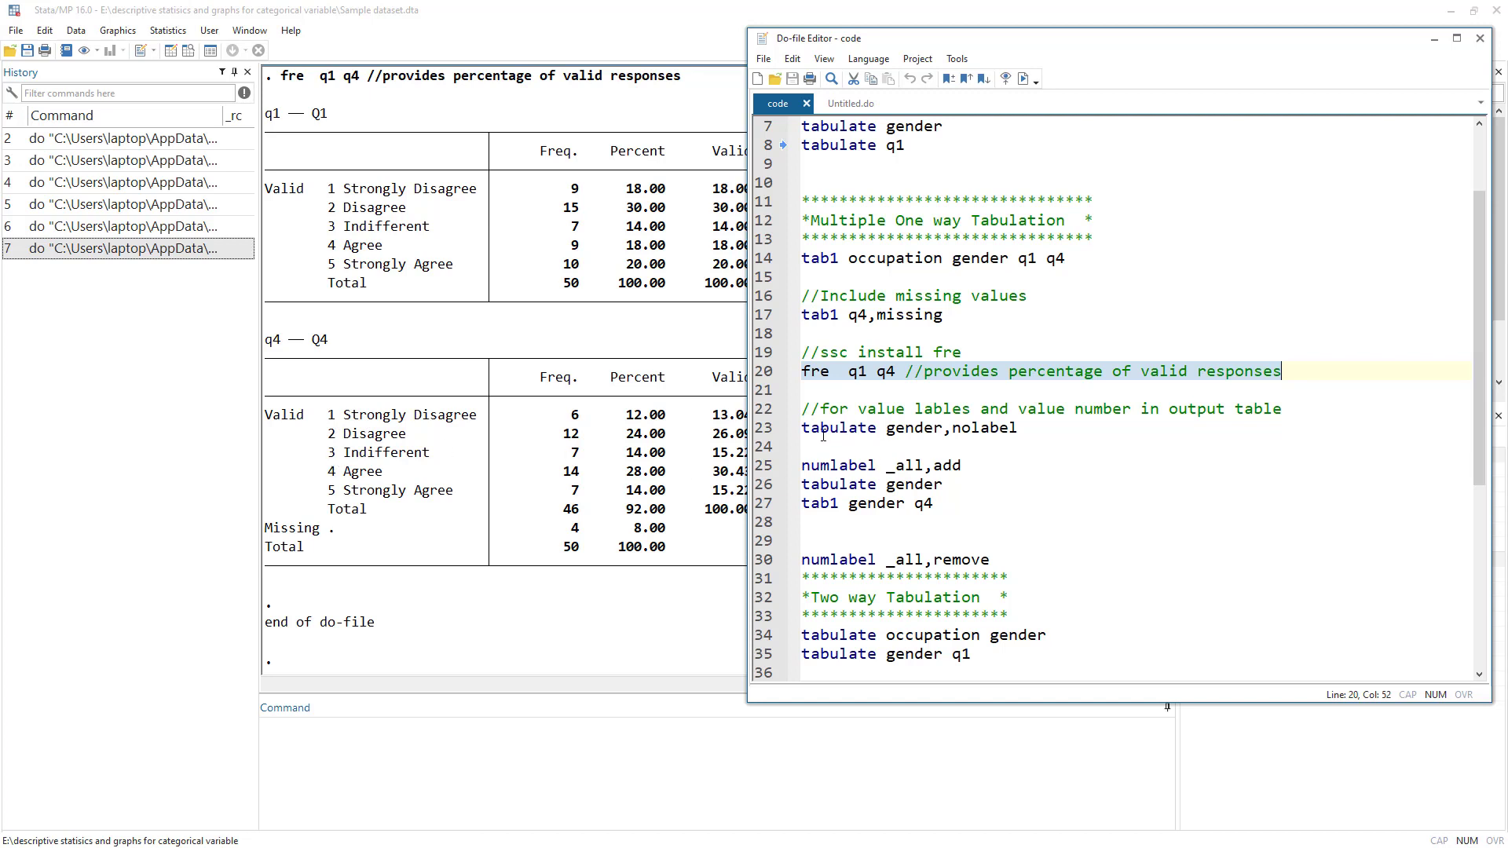
double_click(815, 374)
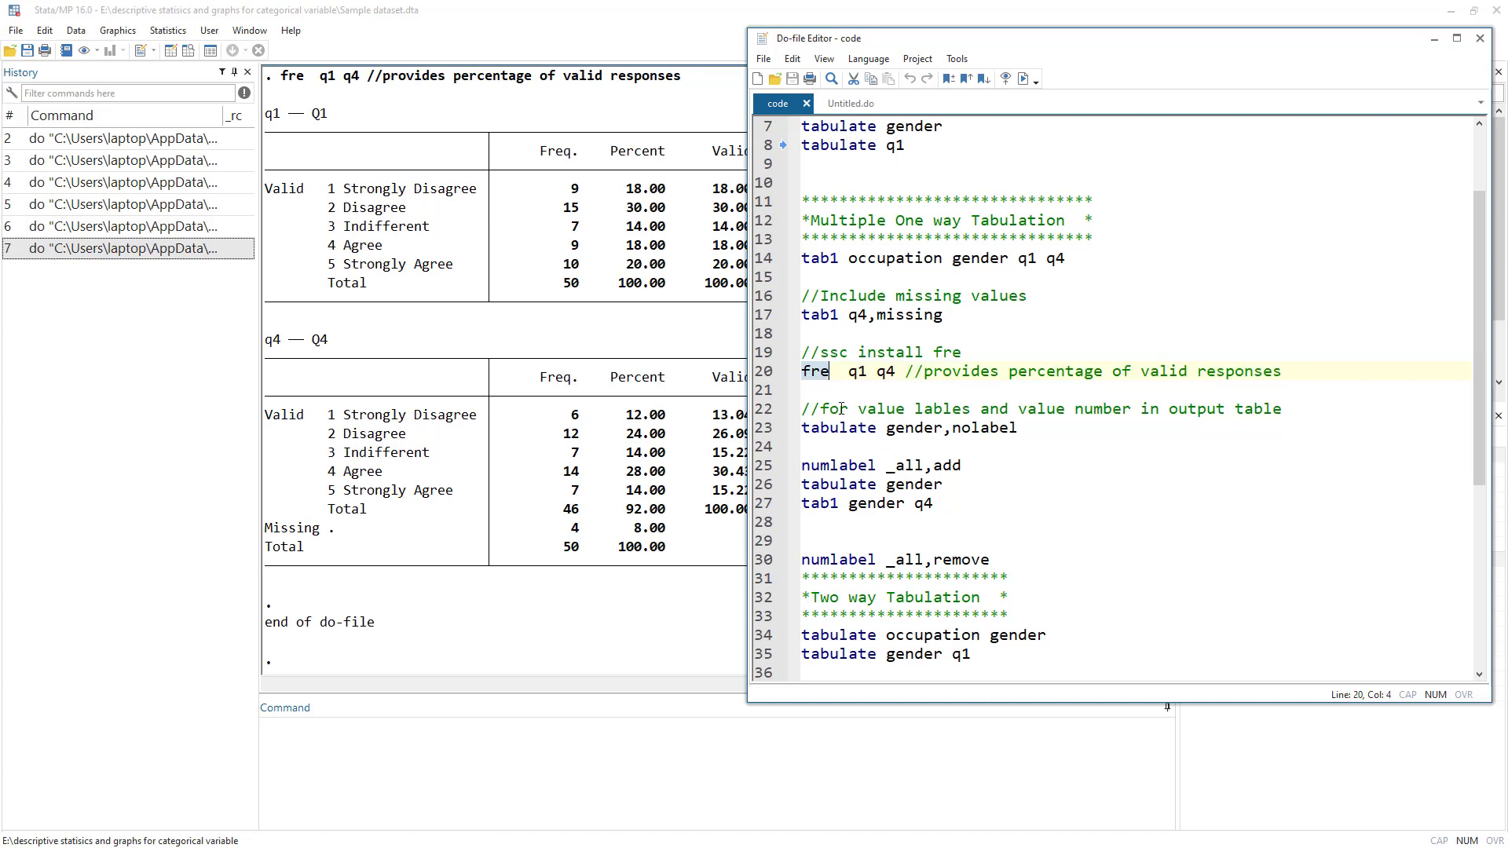
double_click(816, 431)
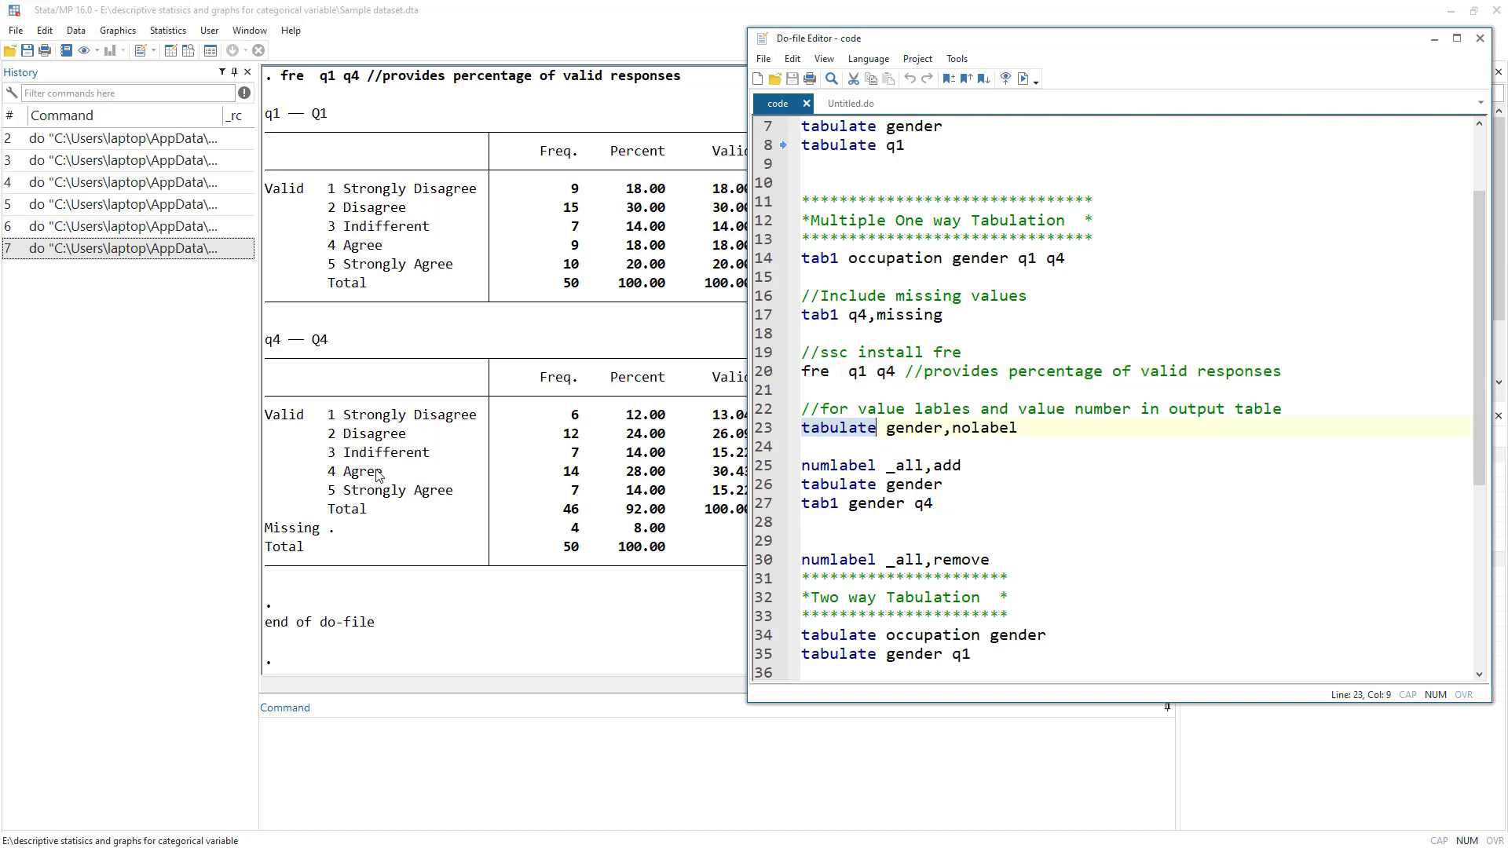
left_click(775, 427)
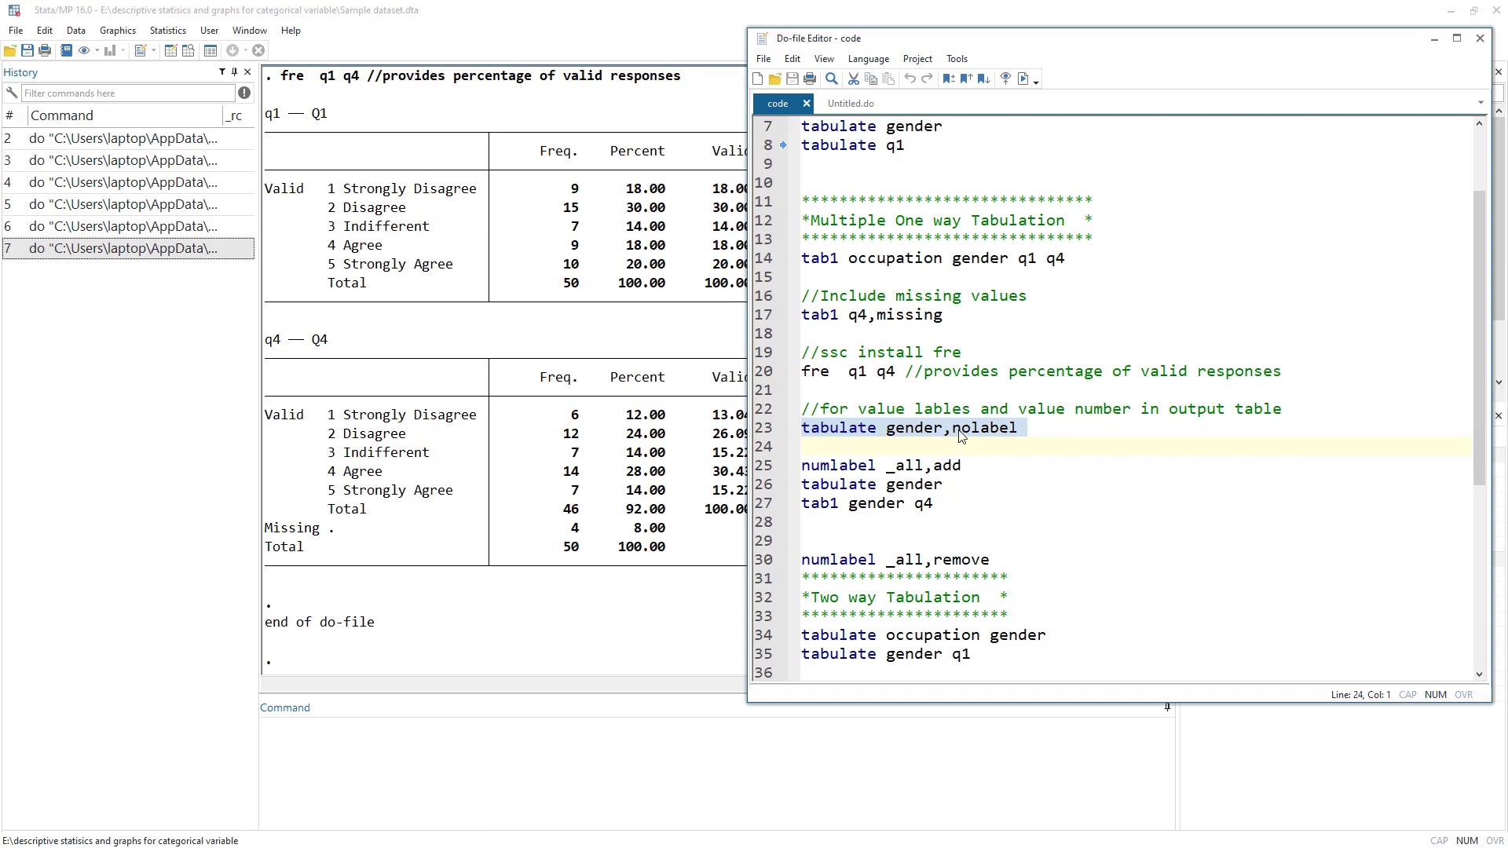
left_click_drag(952, 430, 1023, 432)
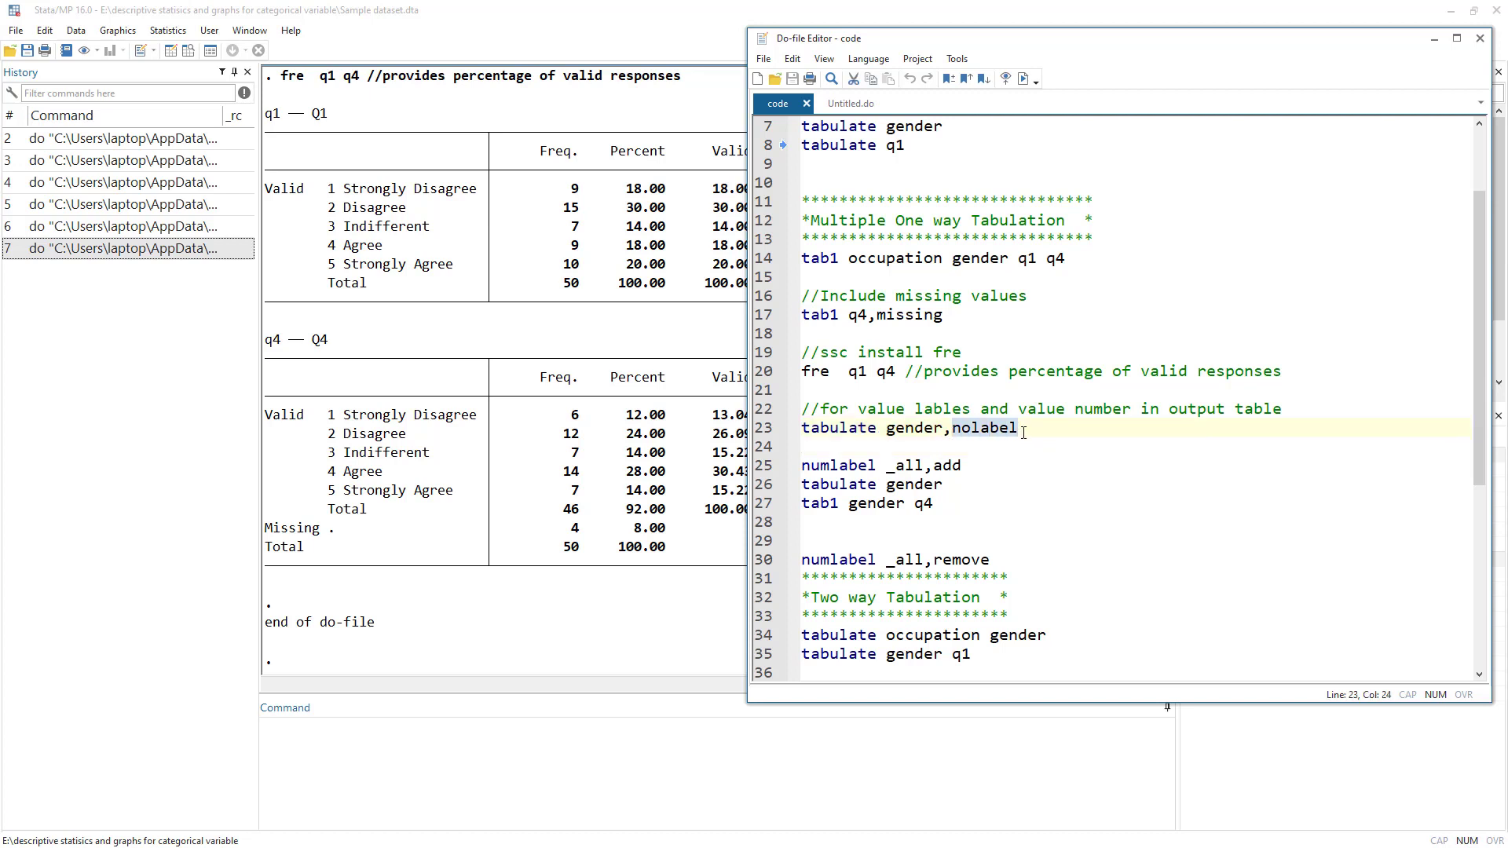
key("BackSpace")
key("BackSpace")
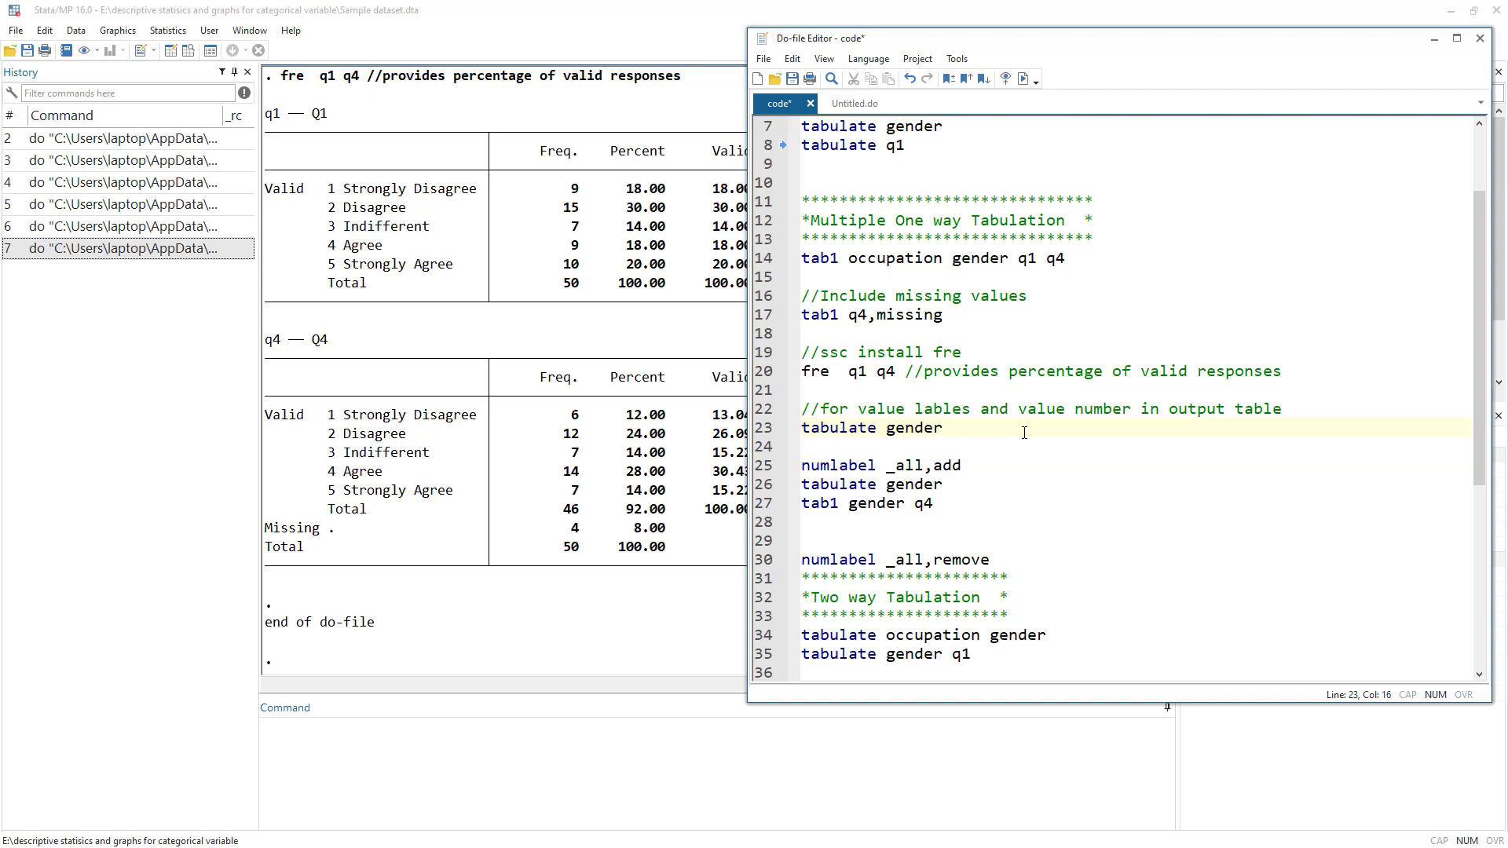
left_click(766, 428)
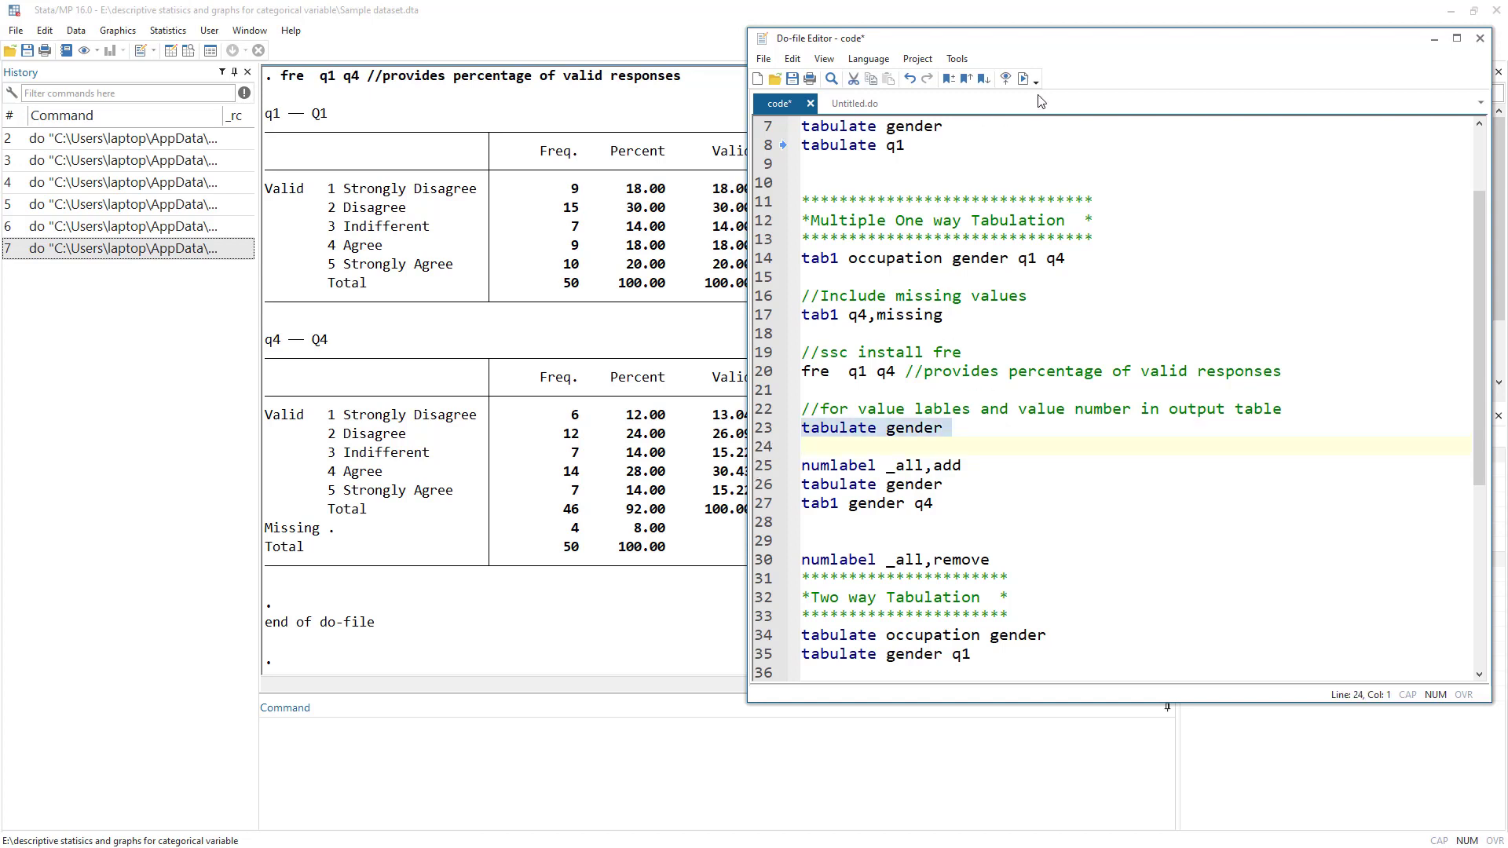
left_click(1023, 78)
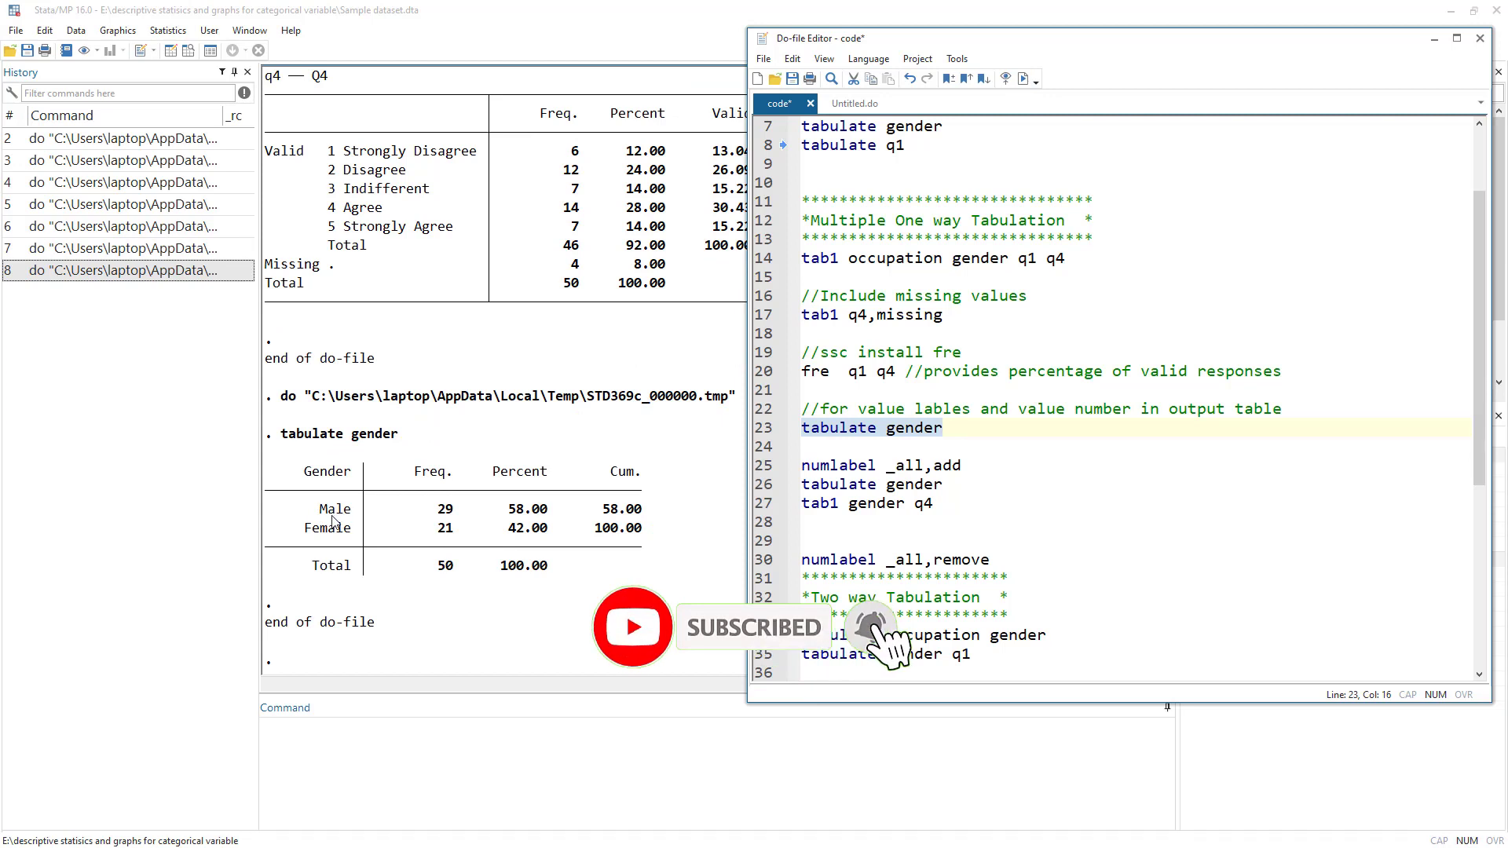
Append ",nolabel" to the "tabulate gender" line on line 23, save the do-file, and run only that line
left_click(1029, 428)
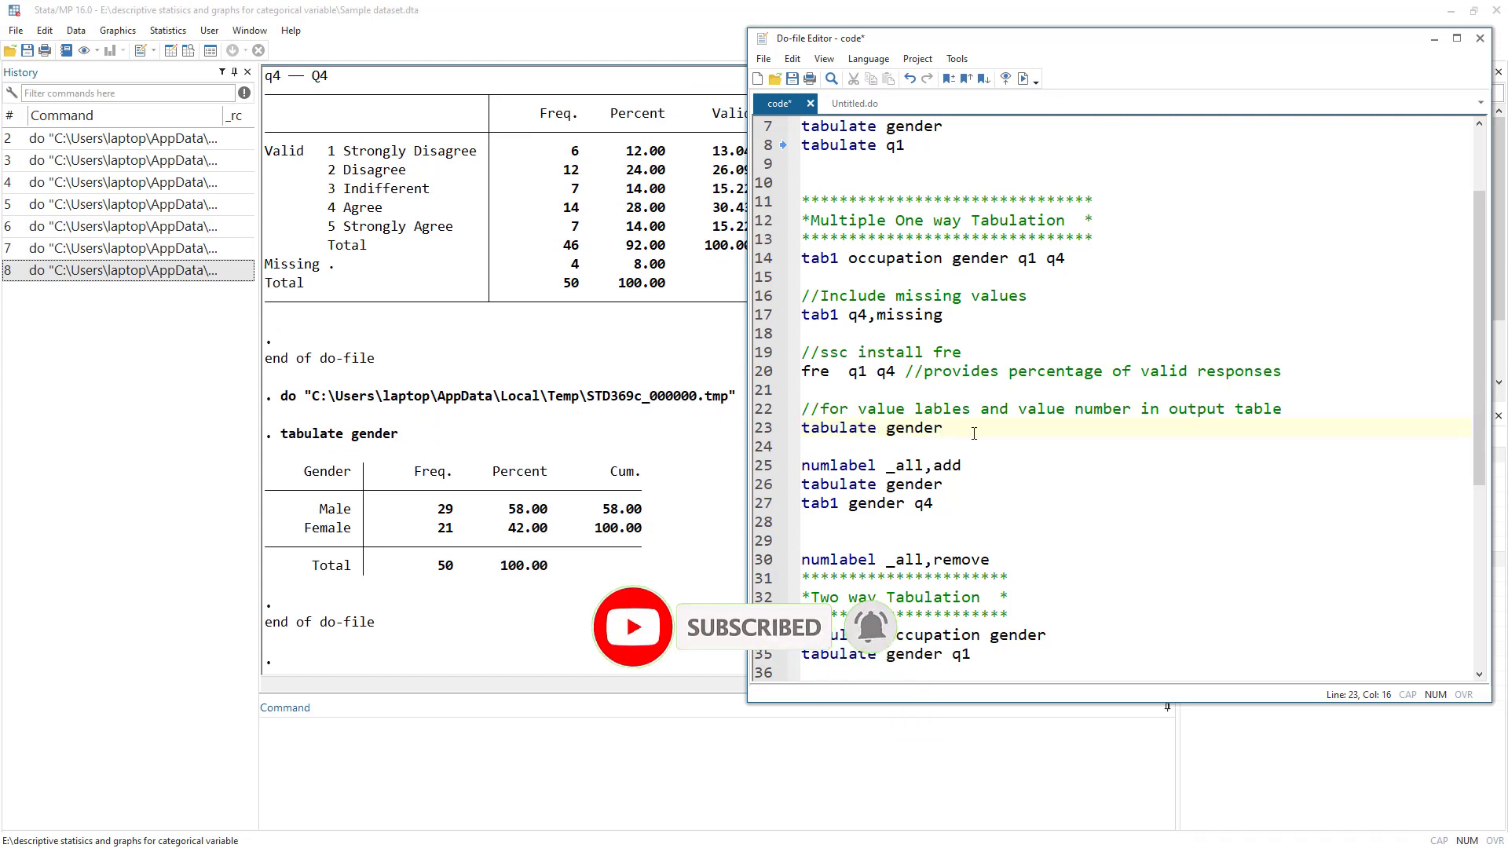
type(",nolabel")
key("ctrl+s")
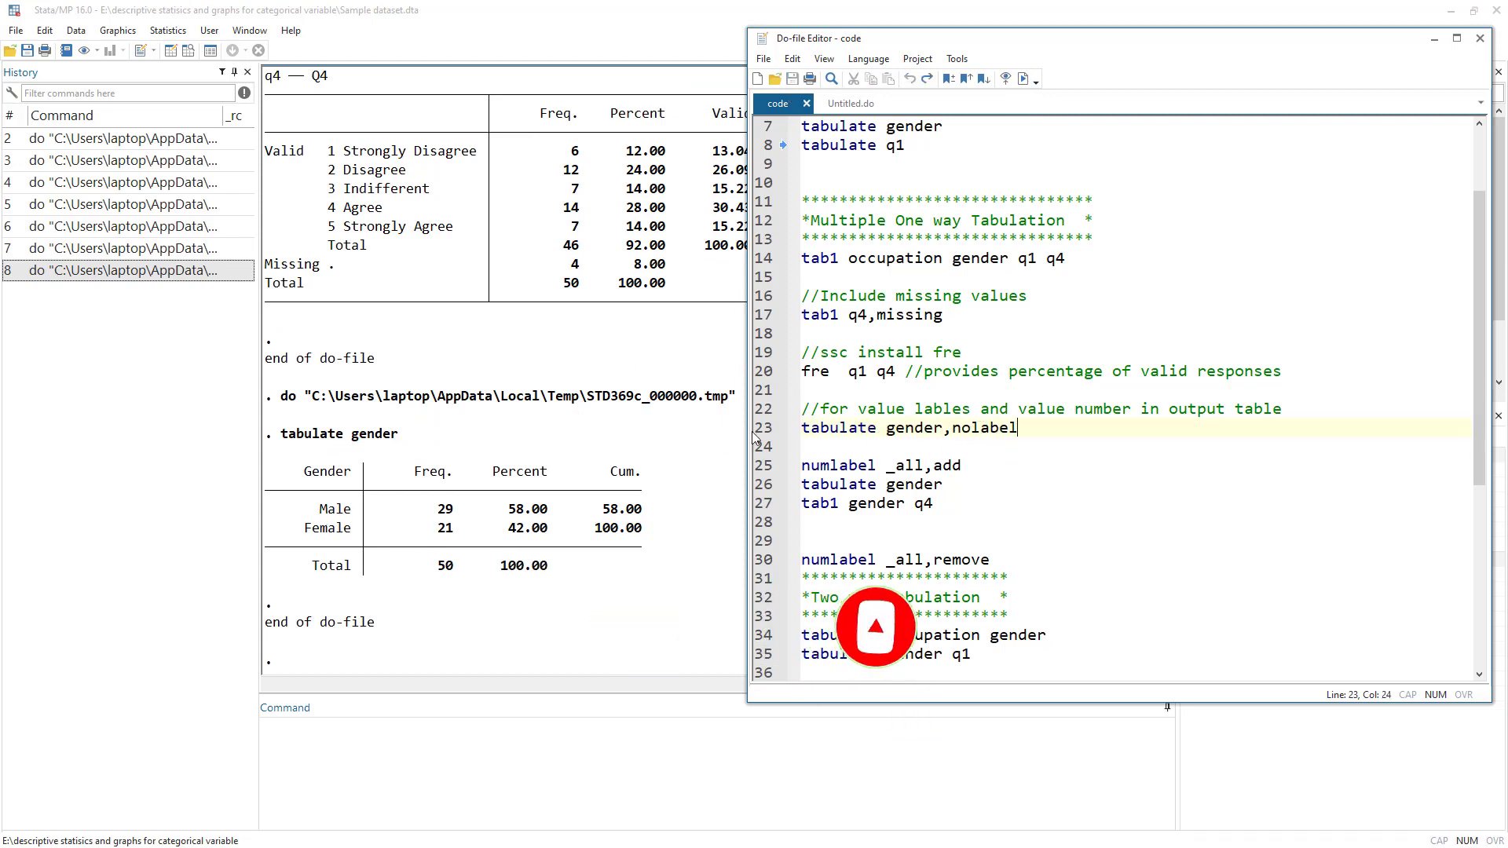
triple_click(972, 428)
left_click(1021, 79)
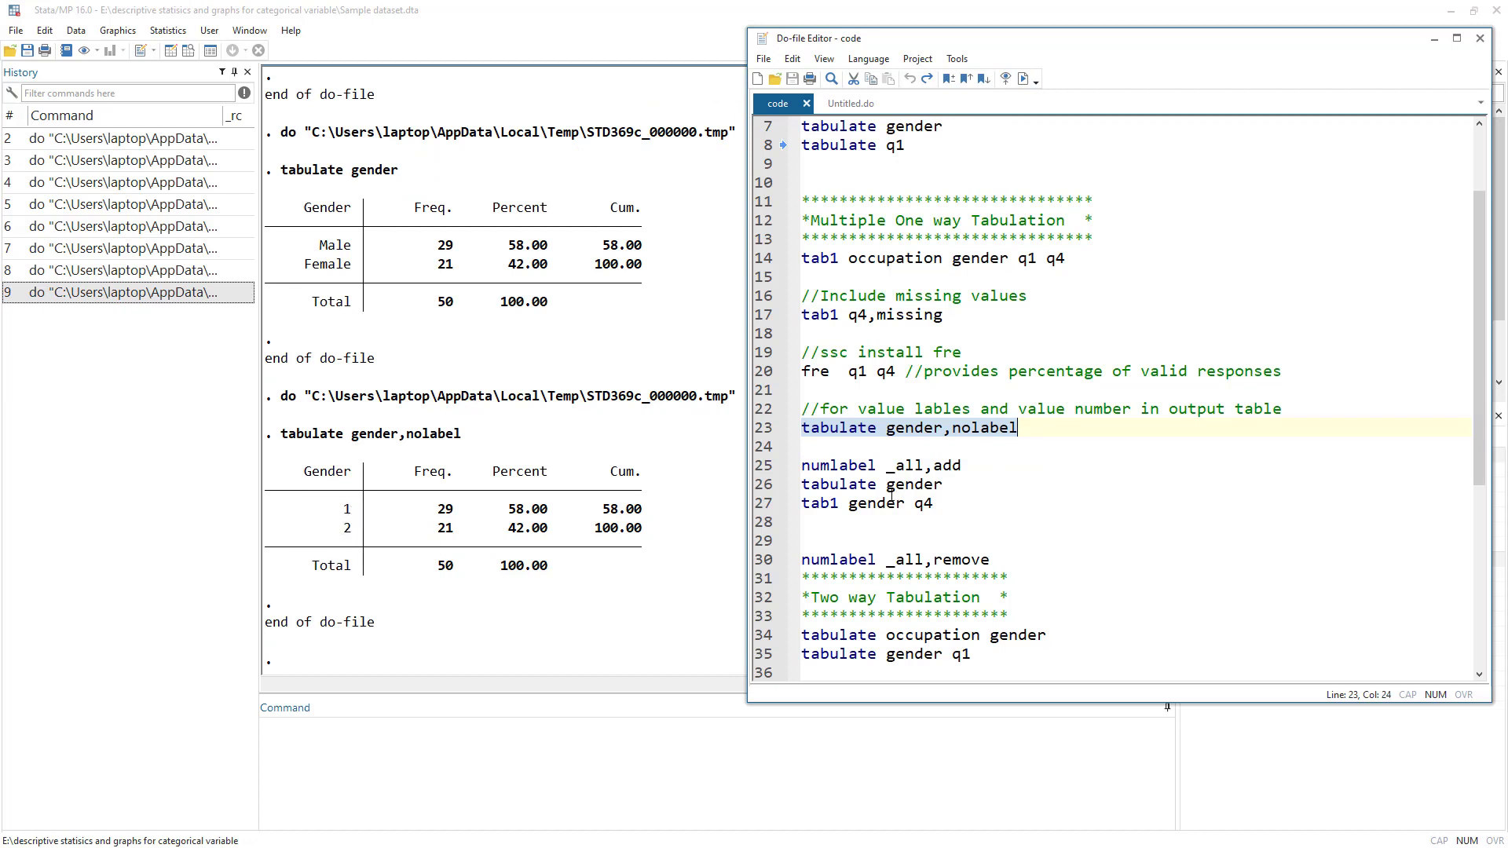
Run only the "numlabel _all,add" line to prefix numeric values to all value labels
double_click(821, 468)
left_click_drag(893, 467, 925, 465)
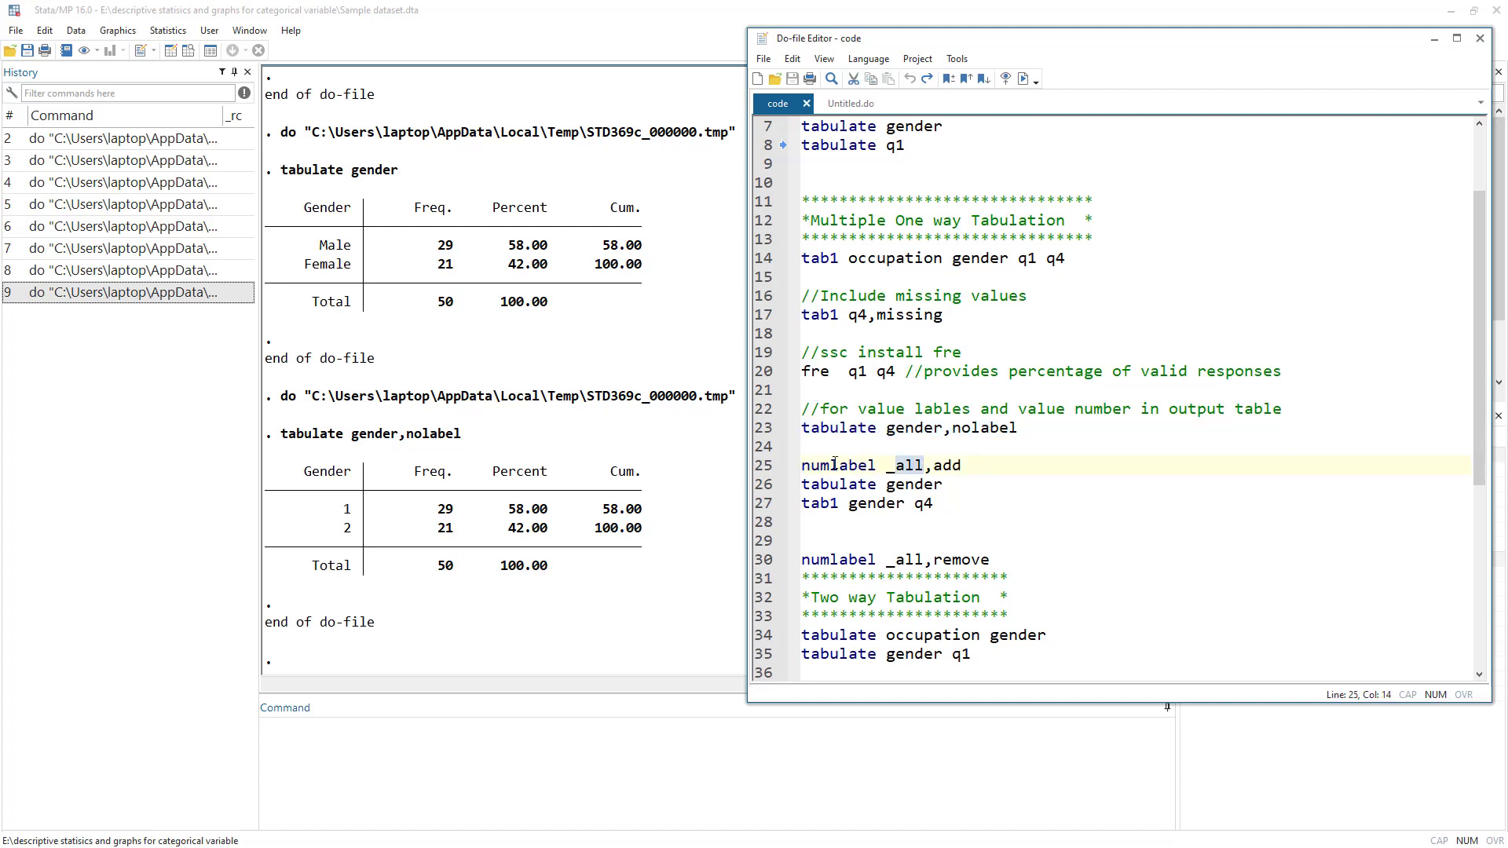
left_click(755, 484)
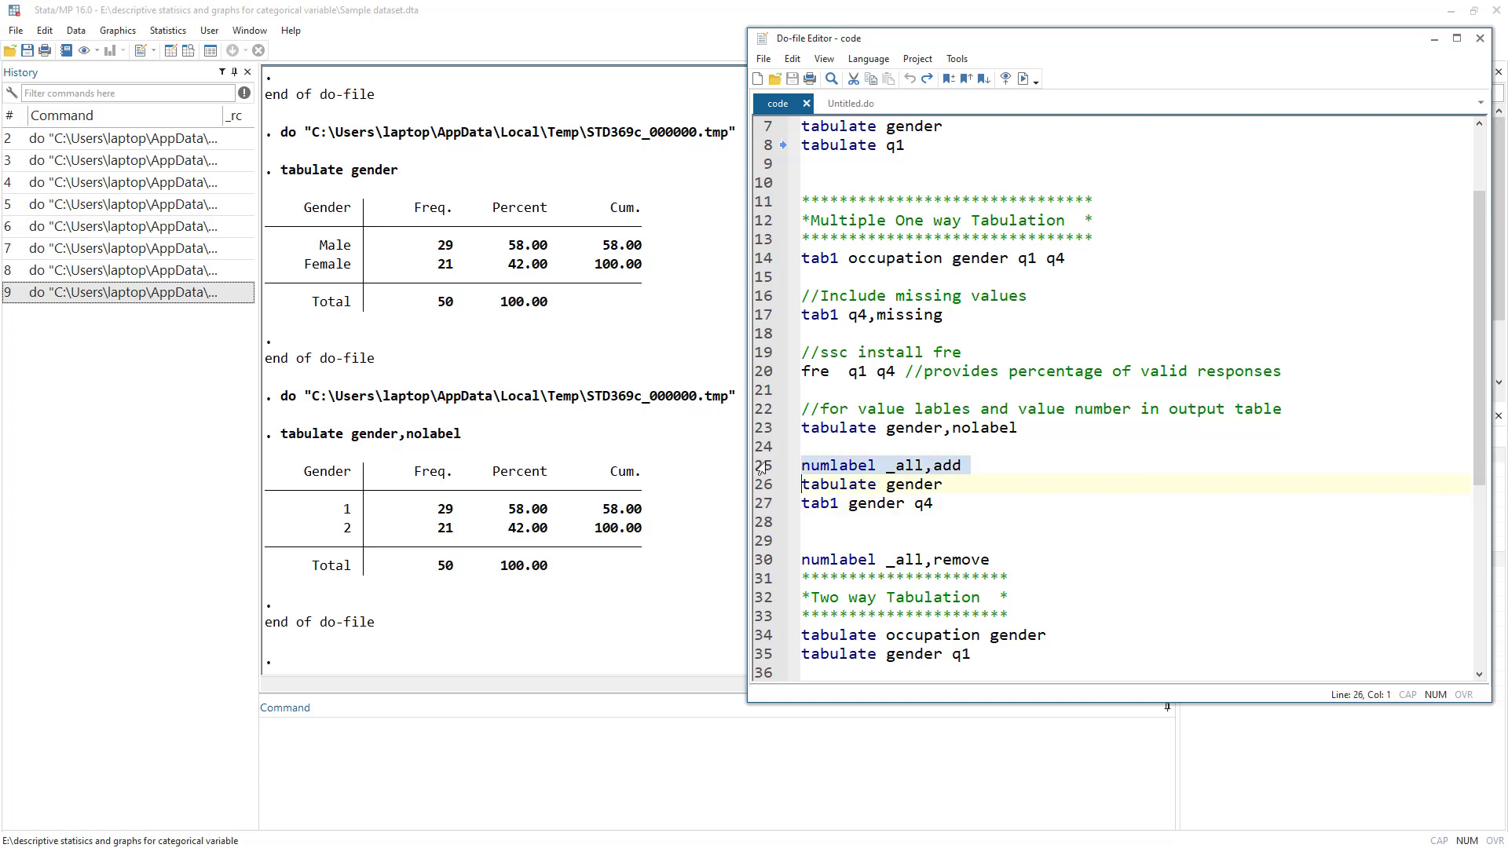
left_click(758, 466)
left_click(1022, 79)
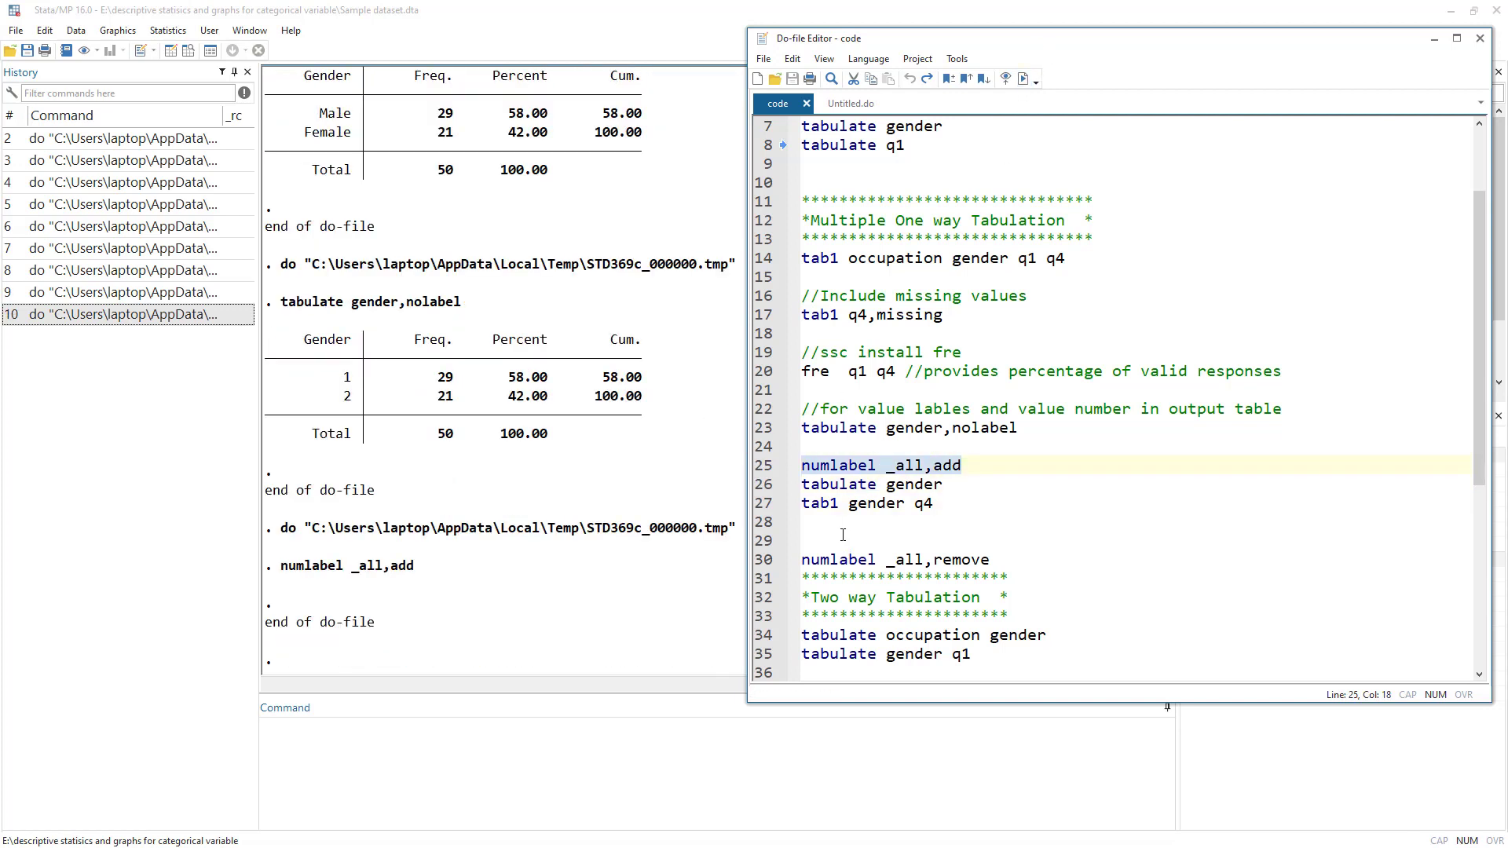
Run the "tabulate gender" line below "numlabel _all,add", followed by the "tab1 gender q4" line on its own
left_click(764, 486)
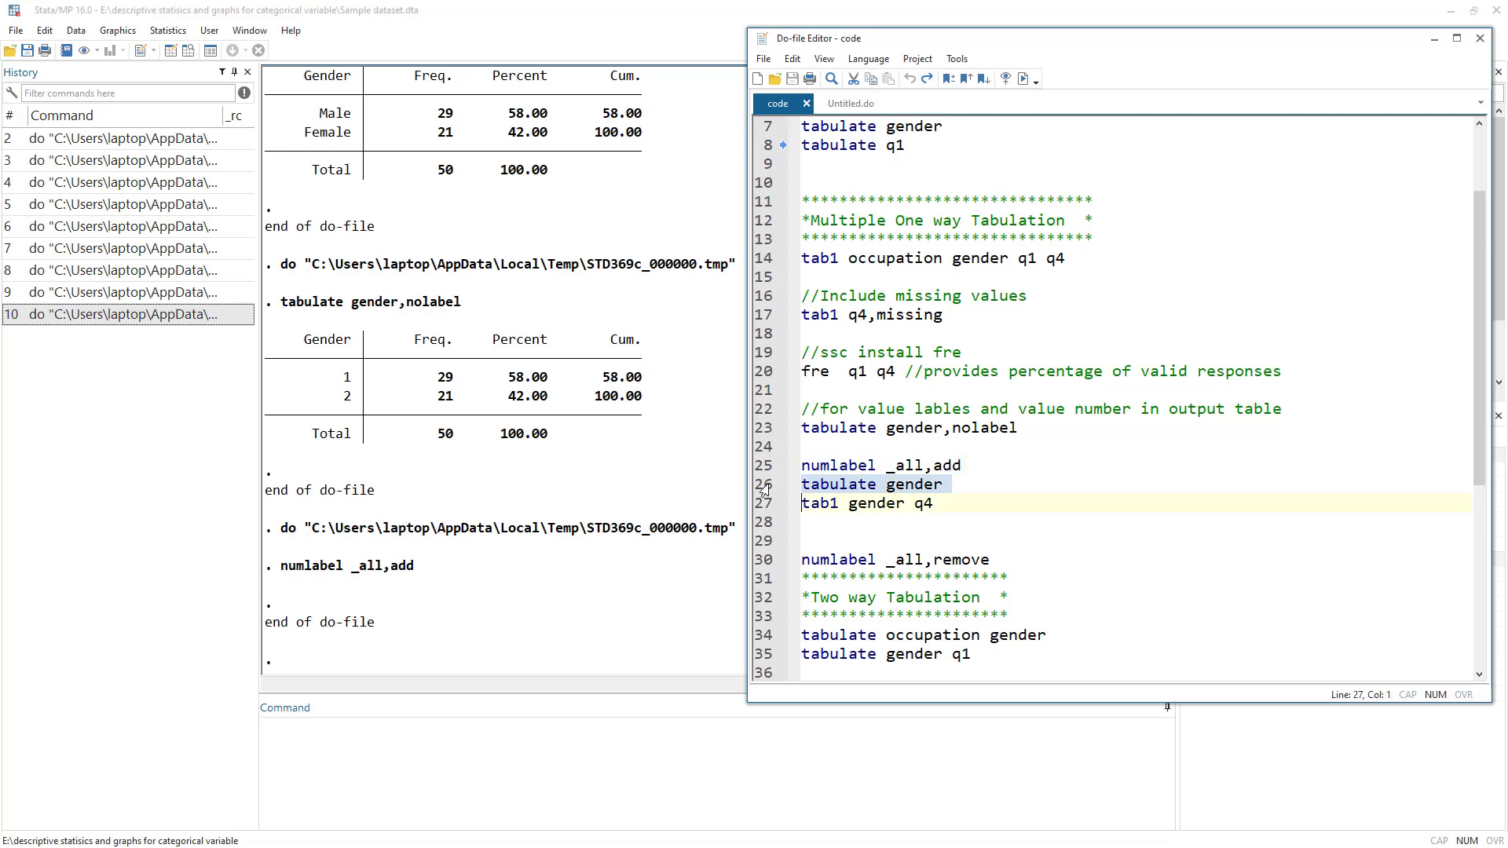
left_click(1022, 79)
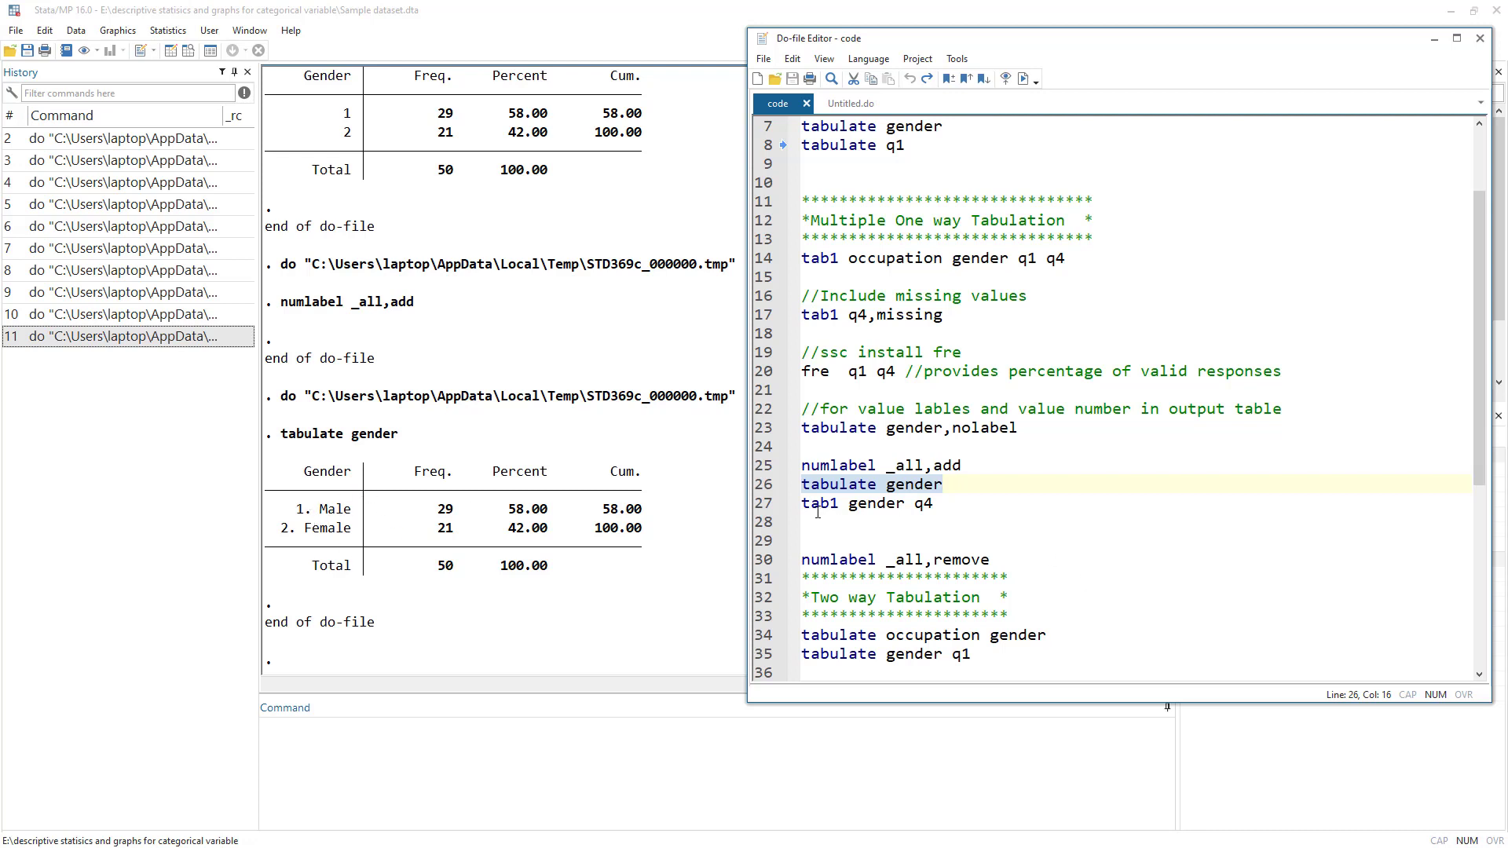
left_click(762, 507)
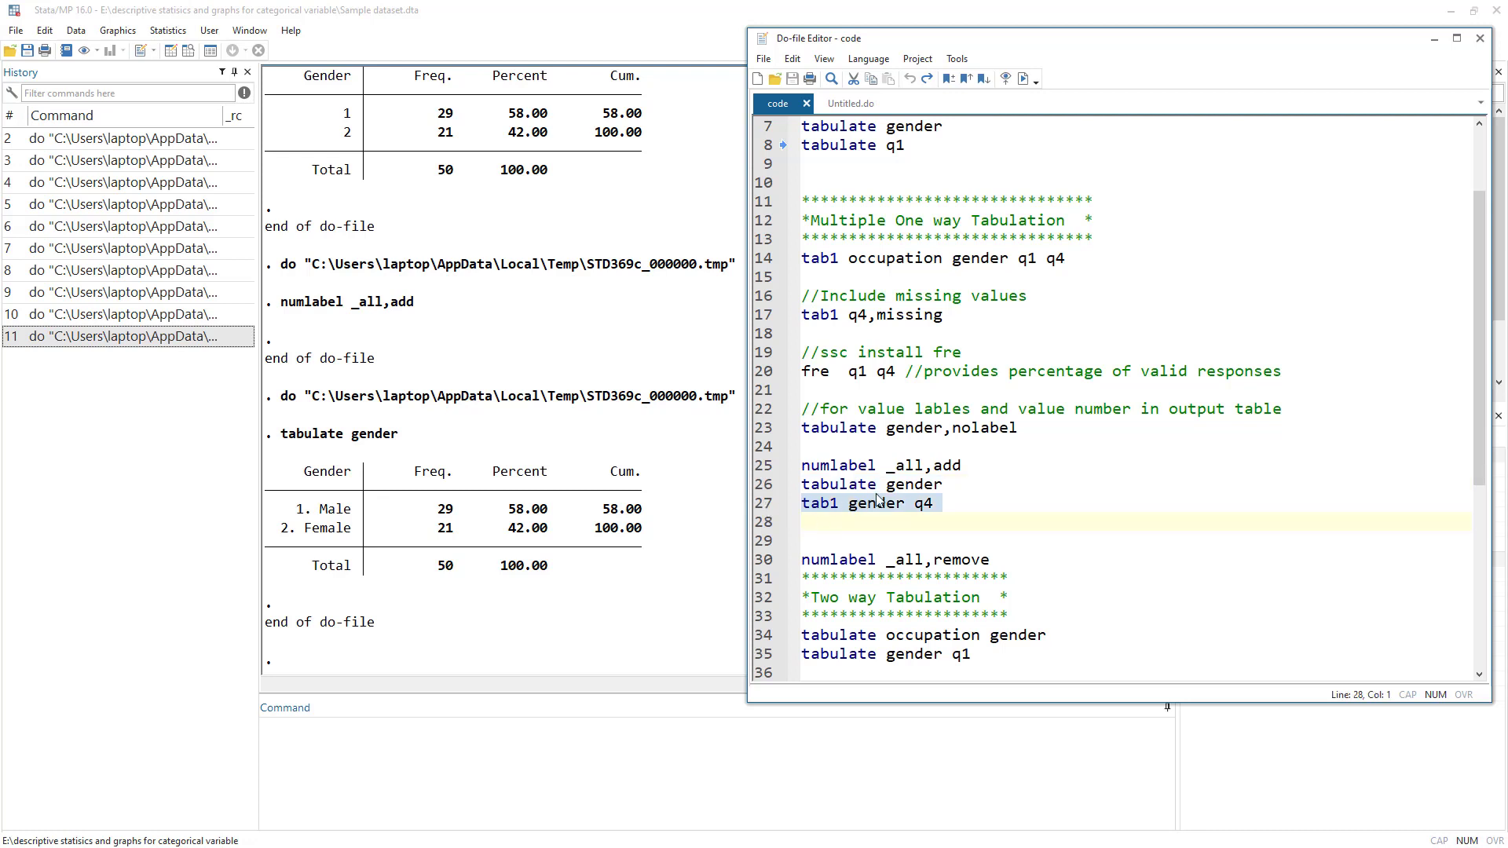
left_click(1023, 79)
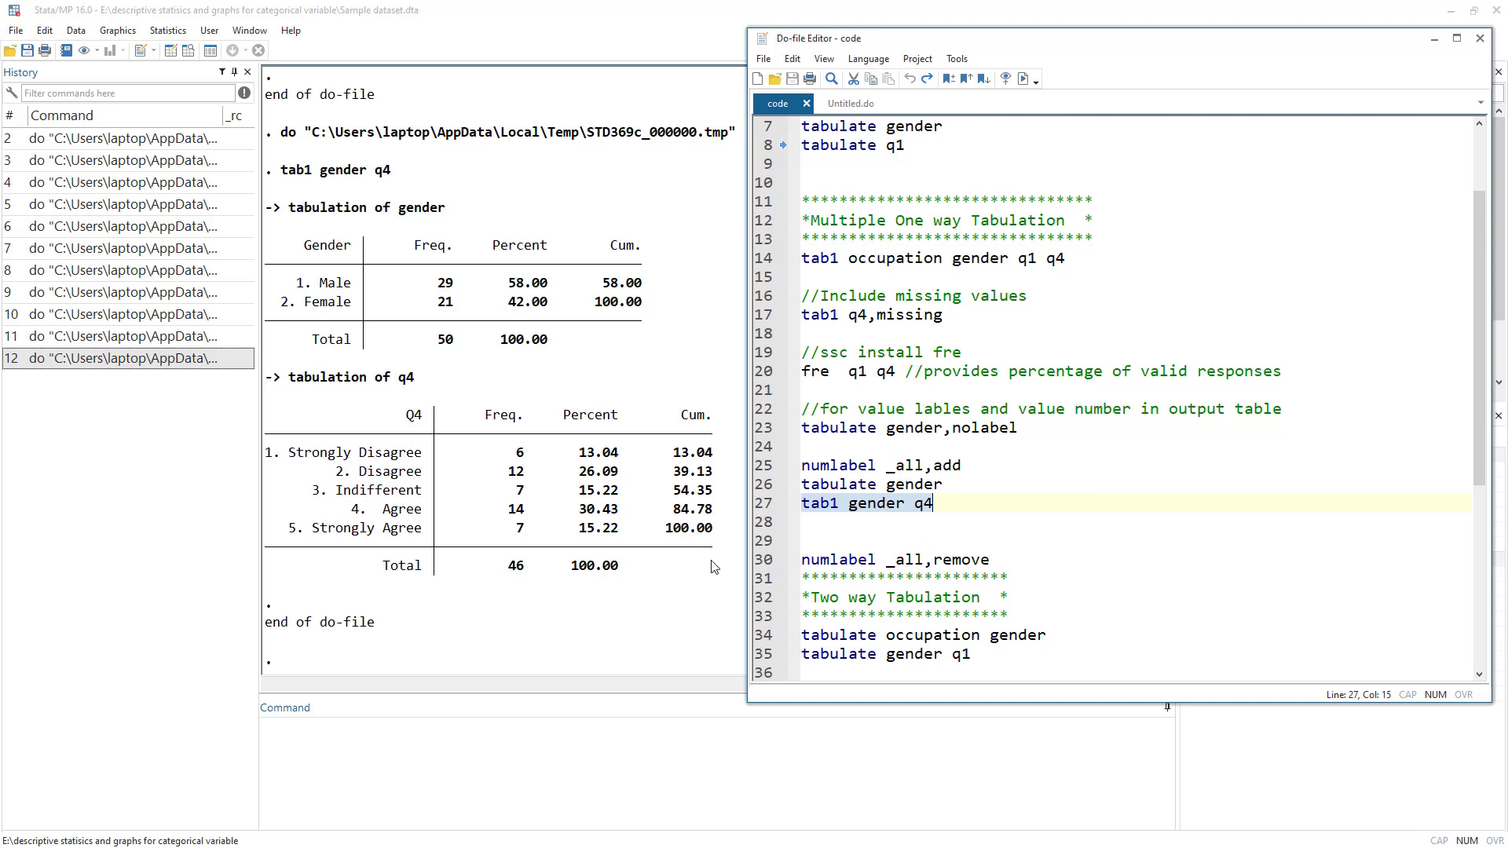
Select the "numlabel _all,remove" line in the do-file and inspect the gender column's value labels in the Data Editor
left_click(770, 565)
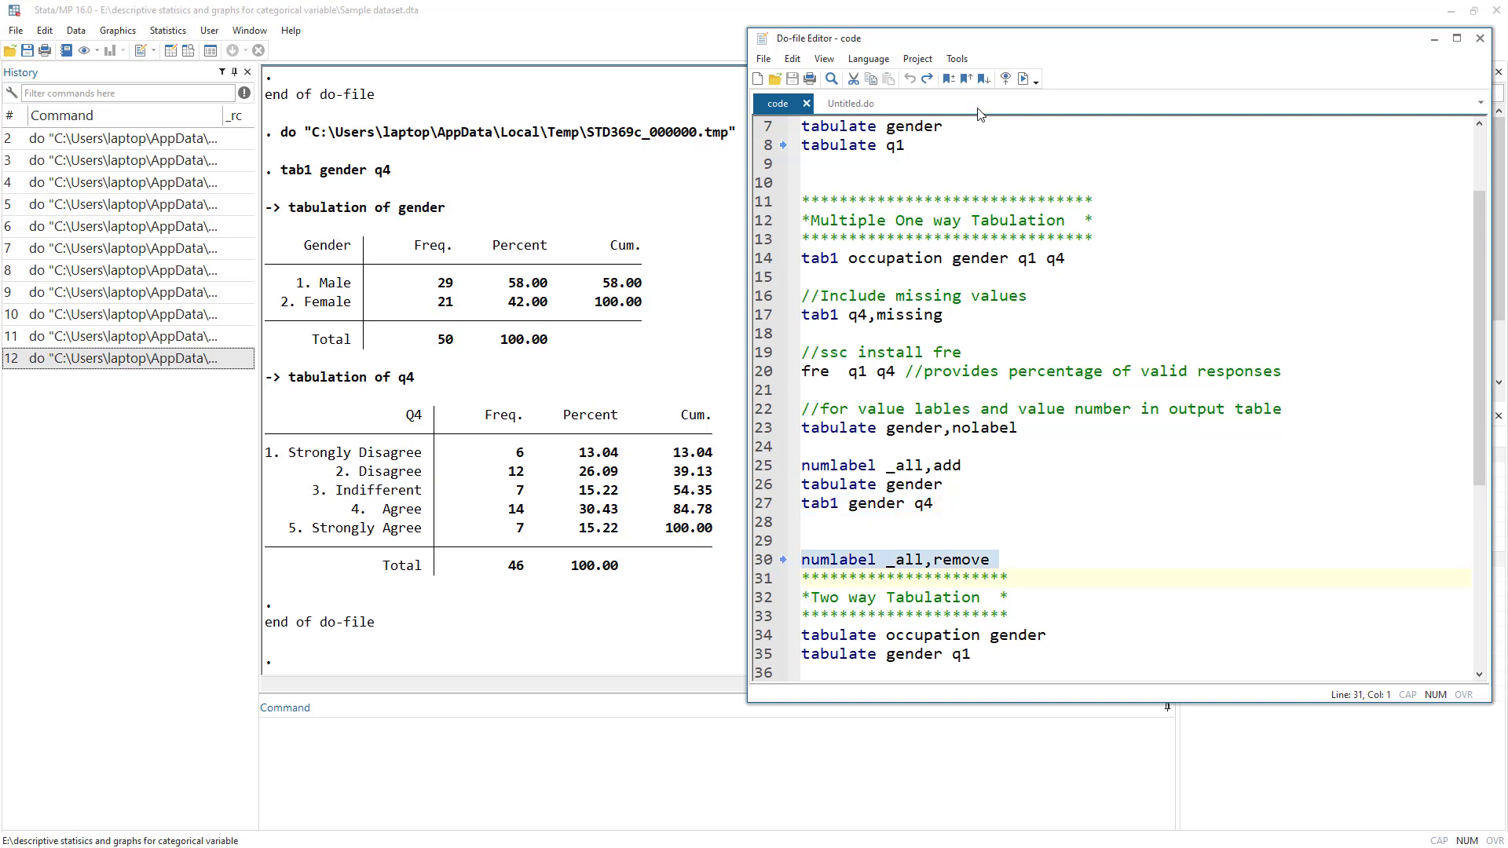
left_click(179, 57)
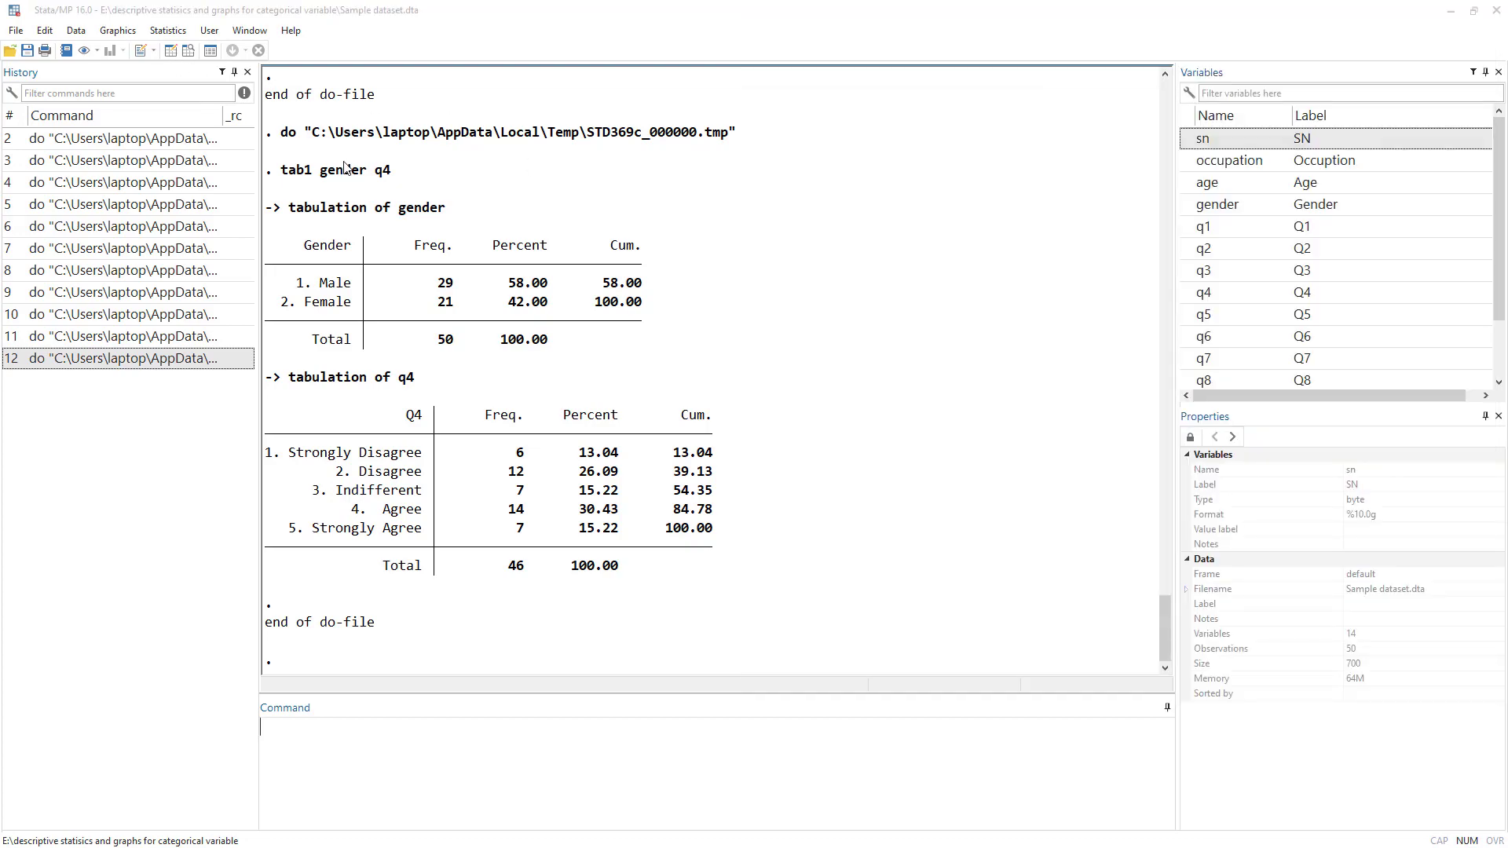
key("ctrl+8")
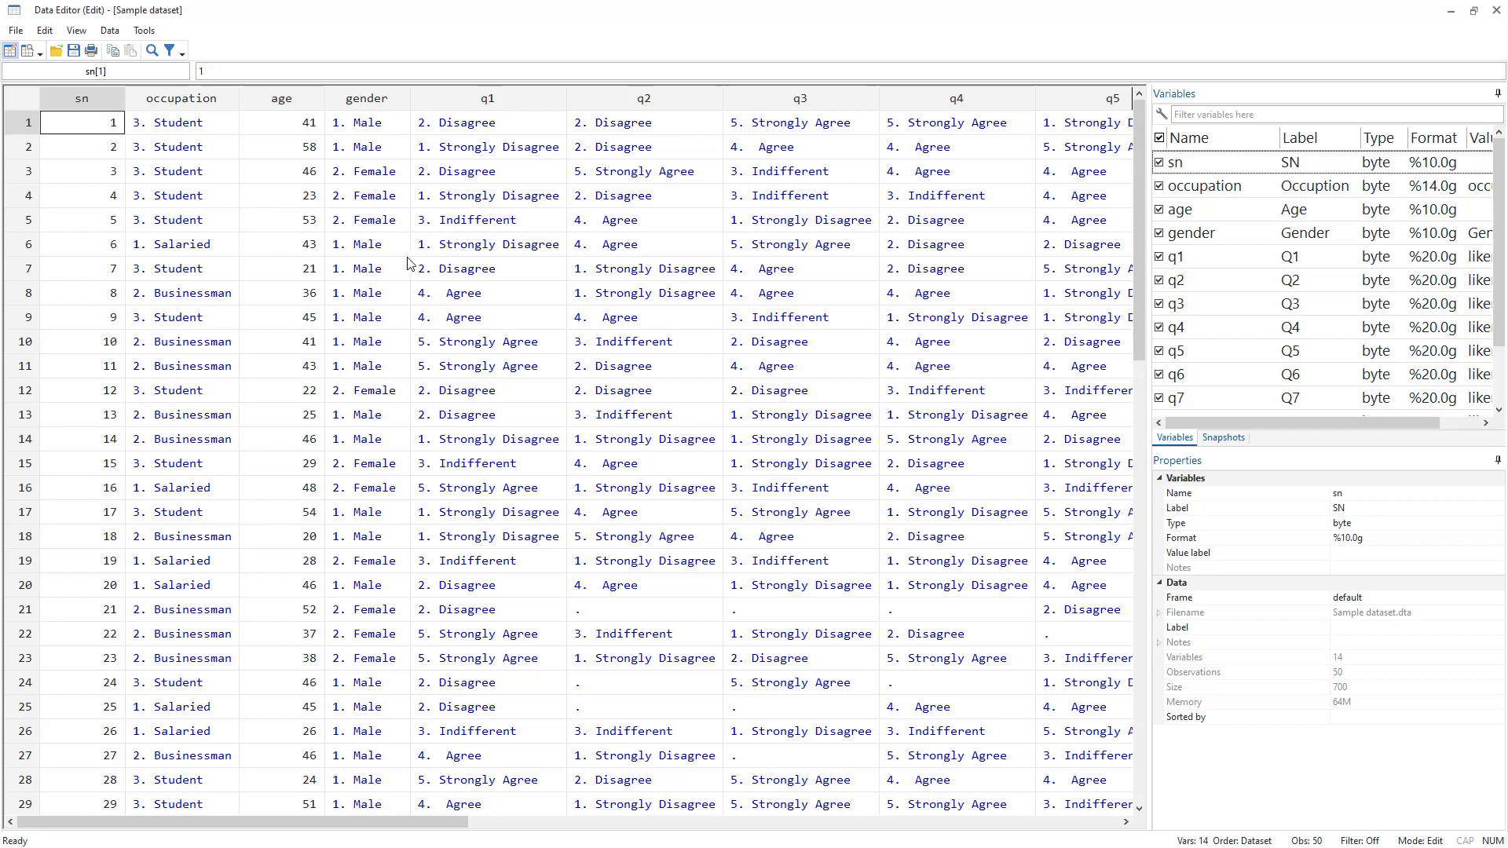
left_click(380, 245)
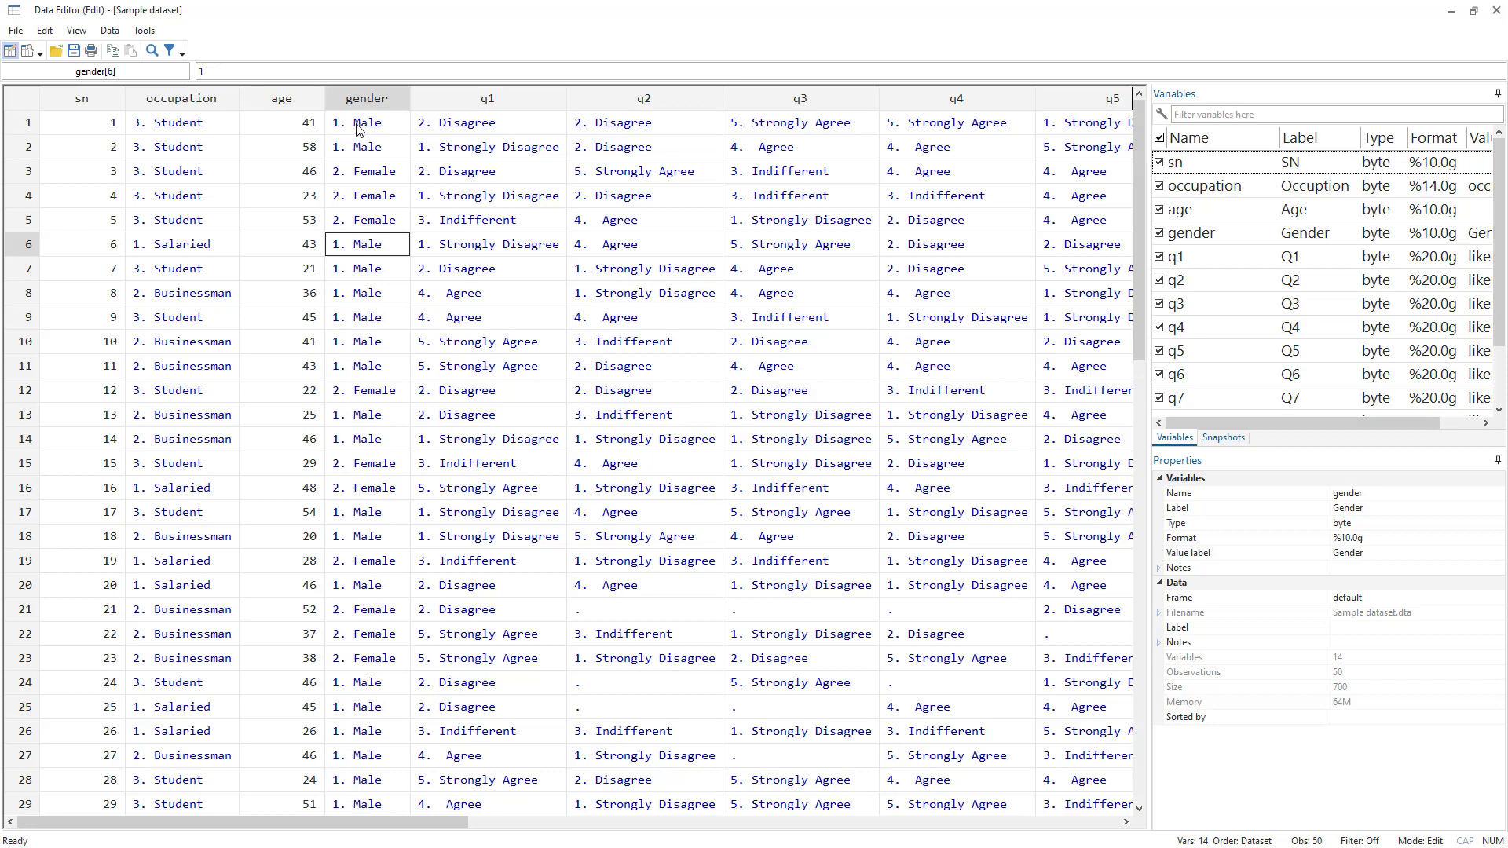
left_click(1496, 10)
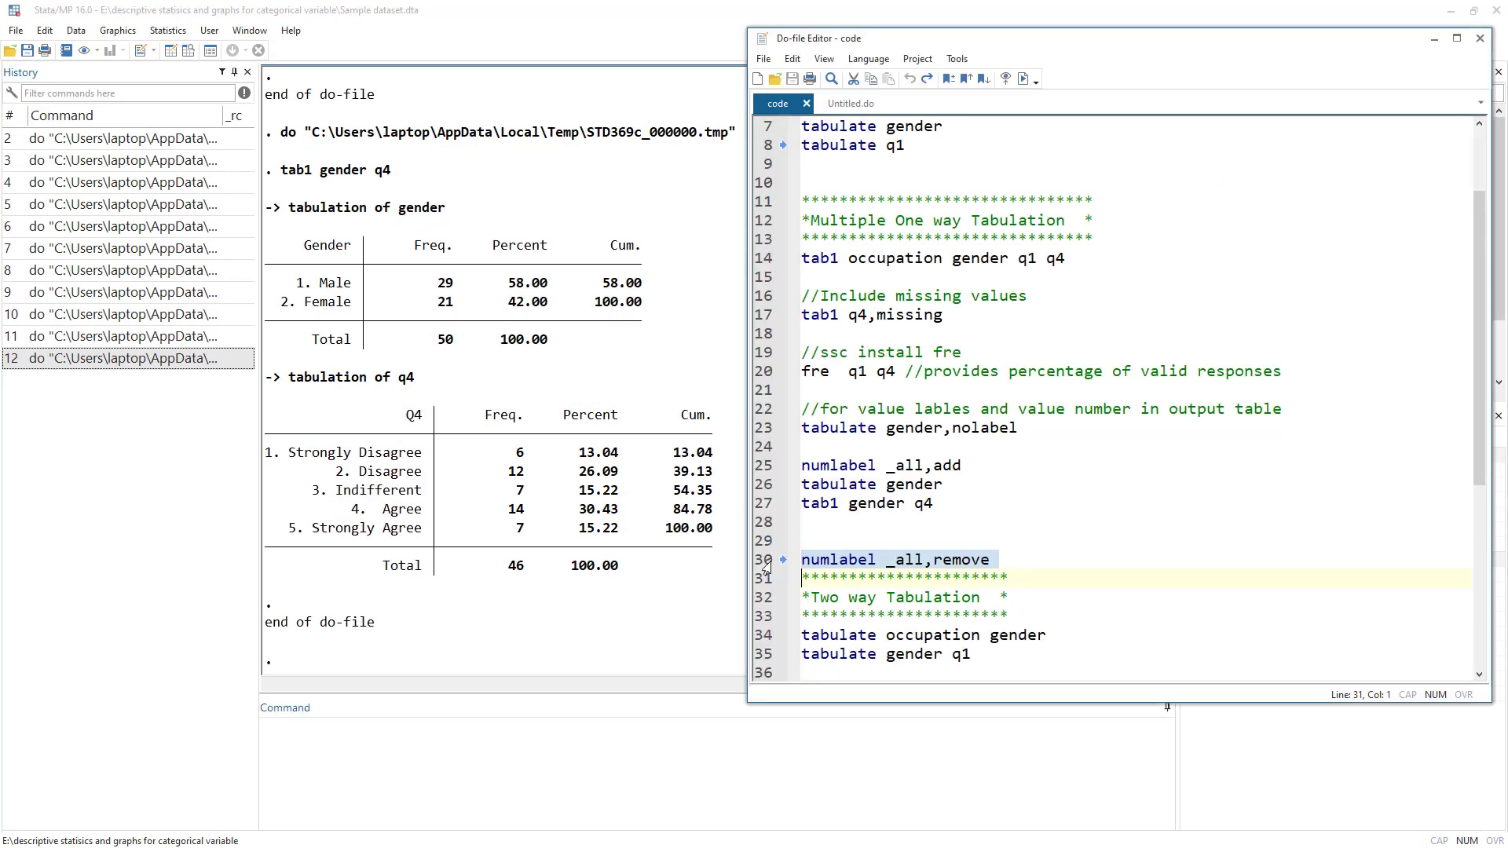
Run only the "numlabel _all,remove" line, check the labels in the Data Editor, and return to the do-file
left_click(1022, 79)
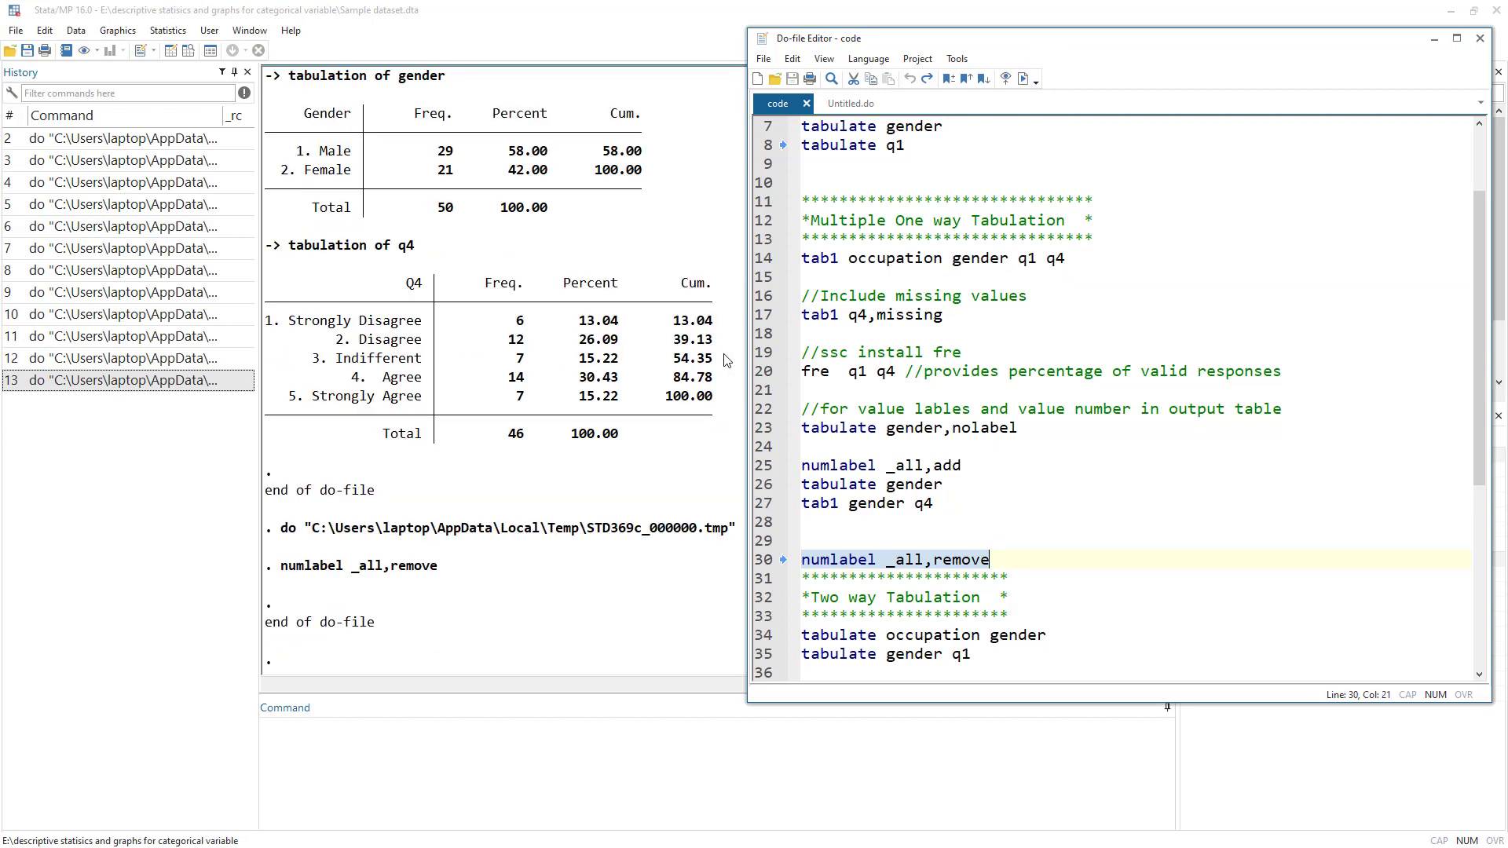
left_click(171, 50)
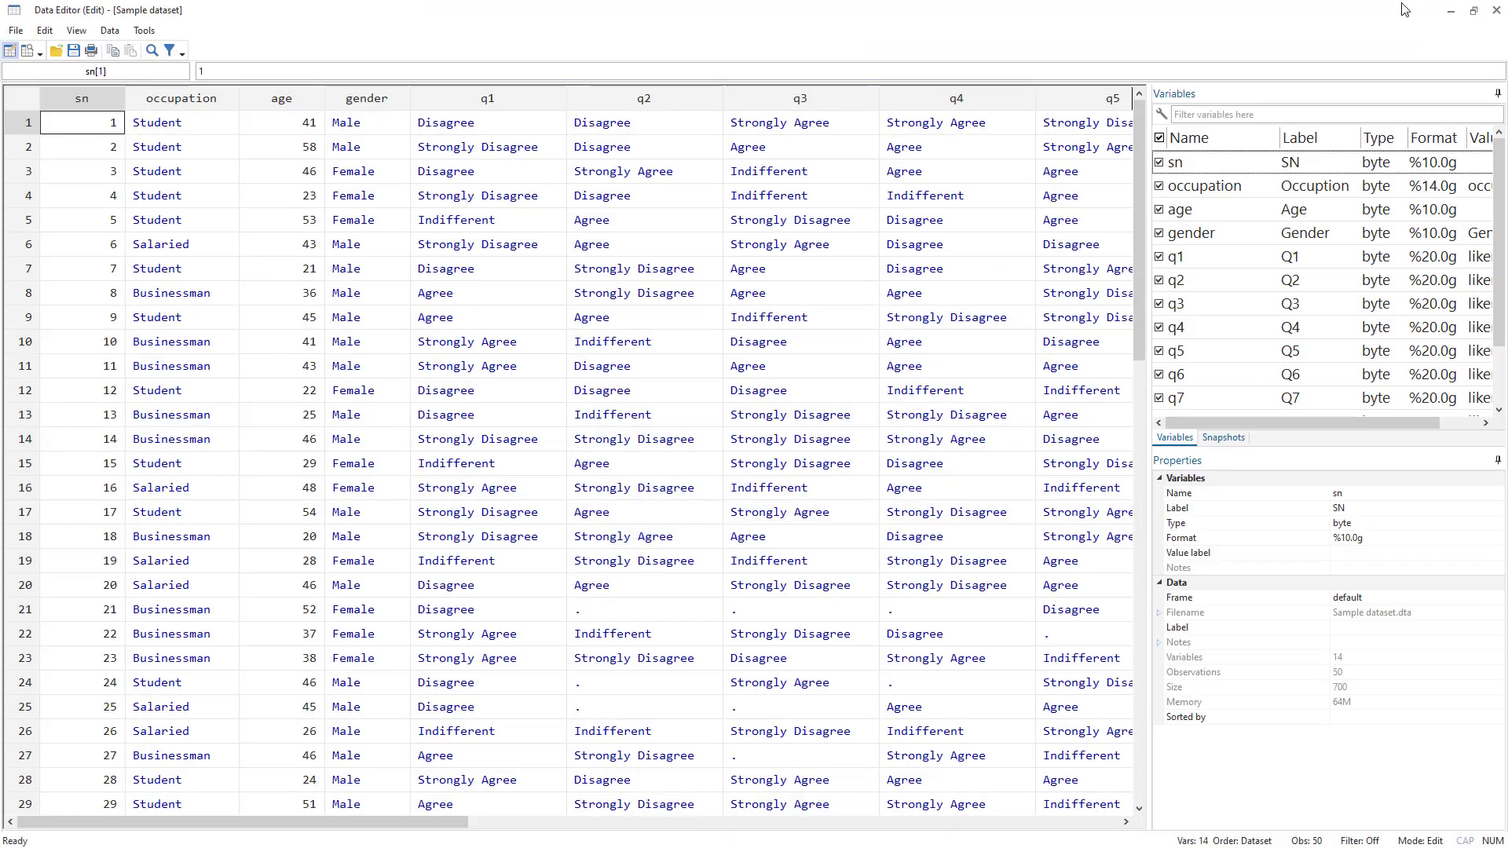
left_click(1492, 10)
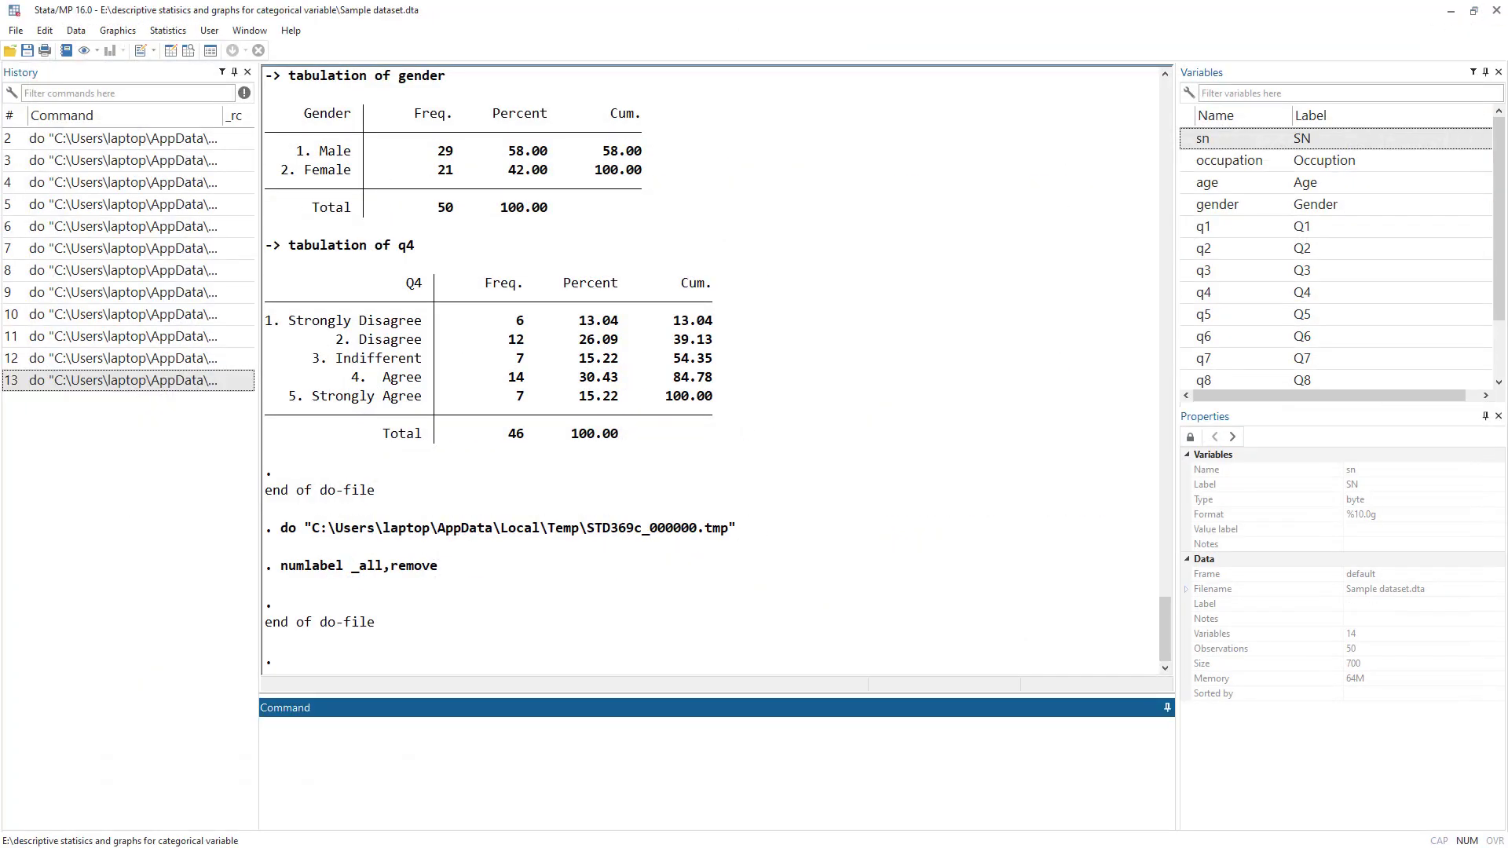
key("alt+Tab")
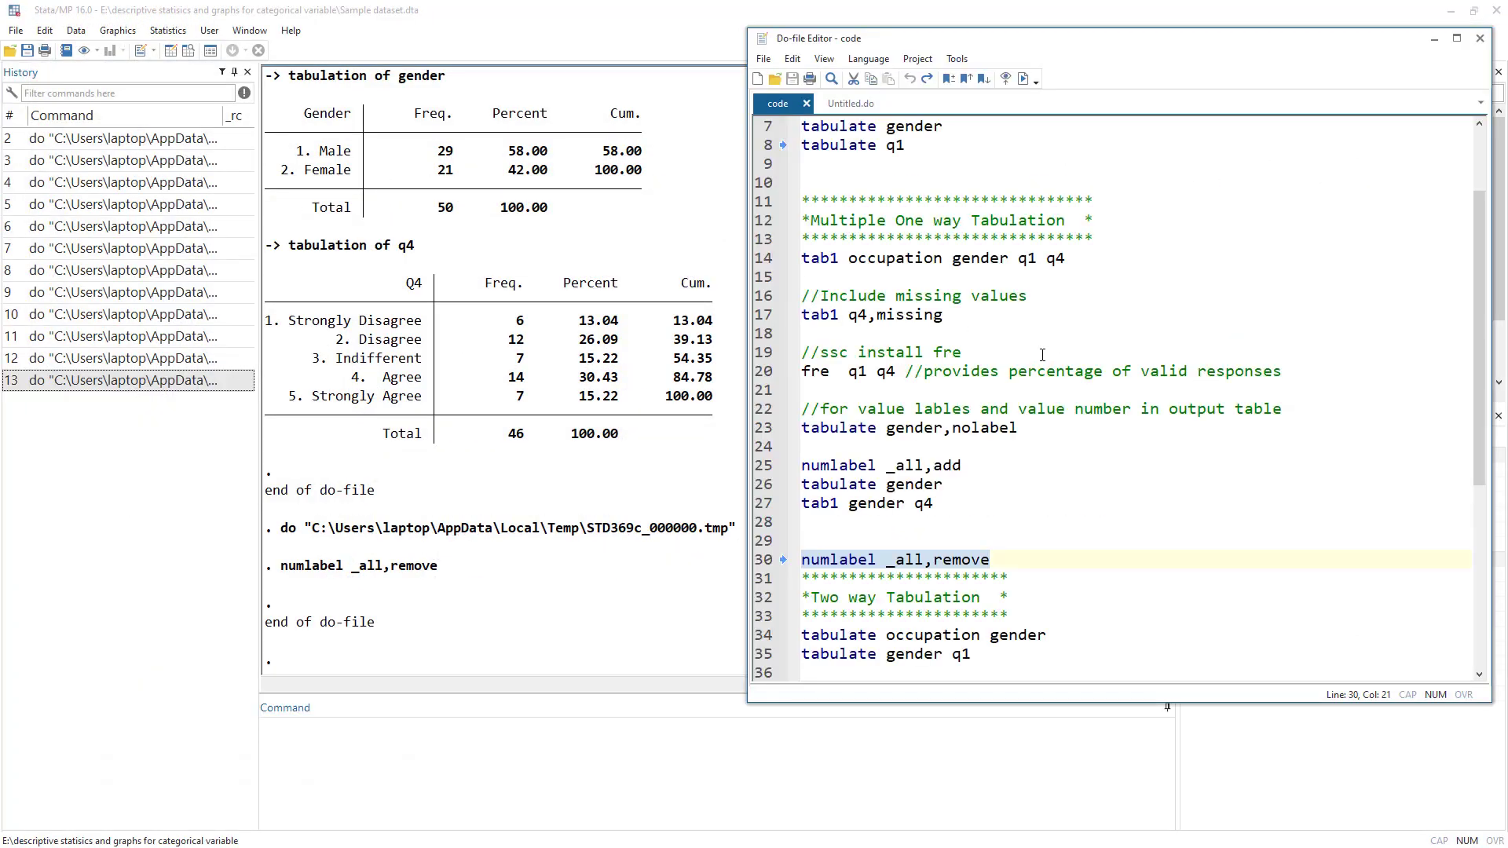
Compare the "tabulate occupation gender" line under Two way Tabulation with the single-variable tabulate lines under One way Tabulation
scroll(1042, 355, "down", 5)
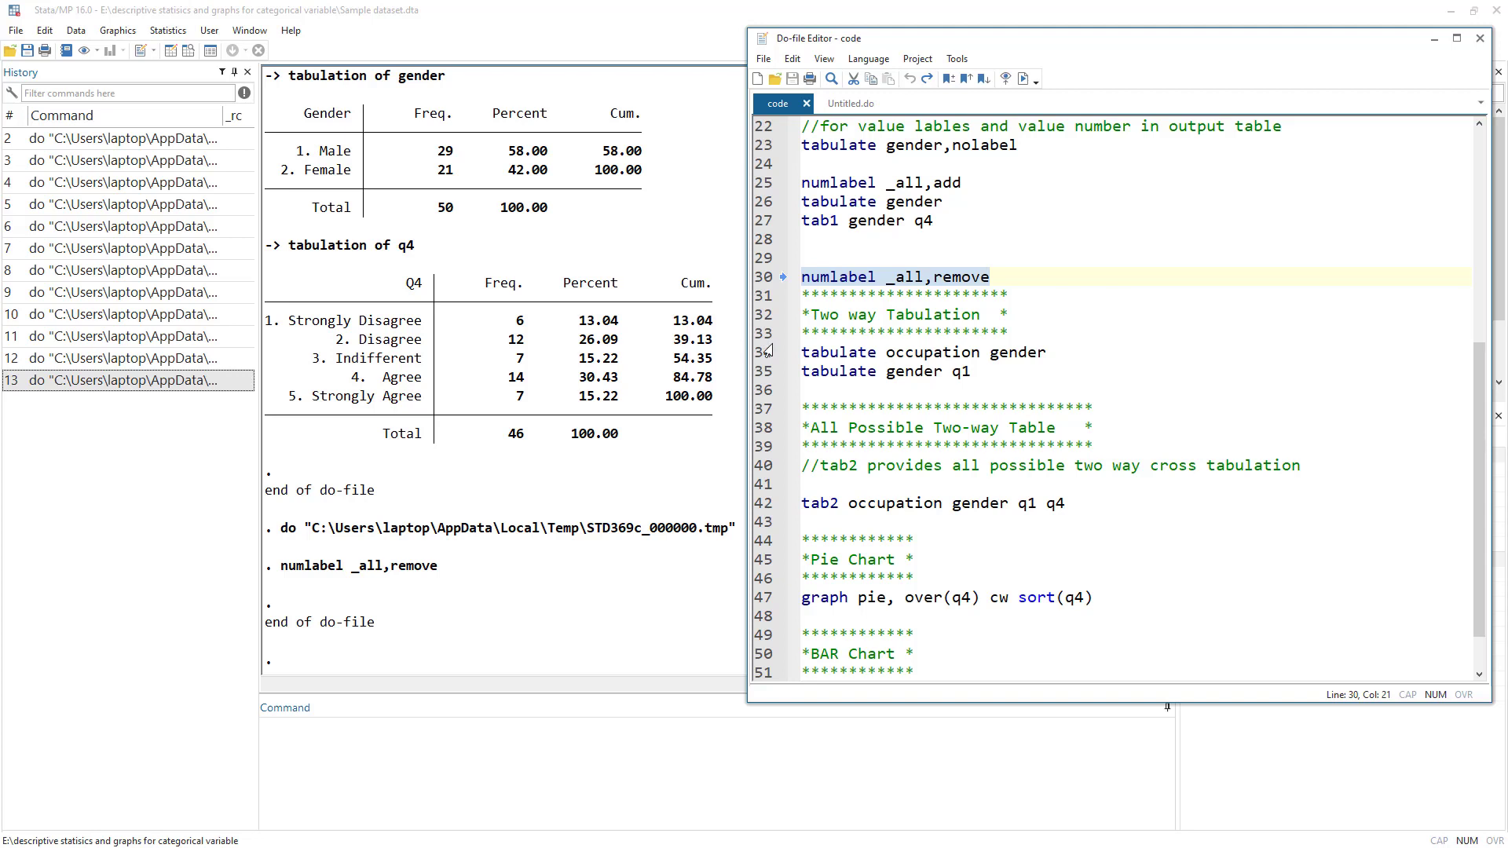
double_click(925, 351)
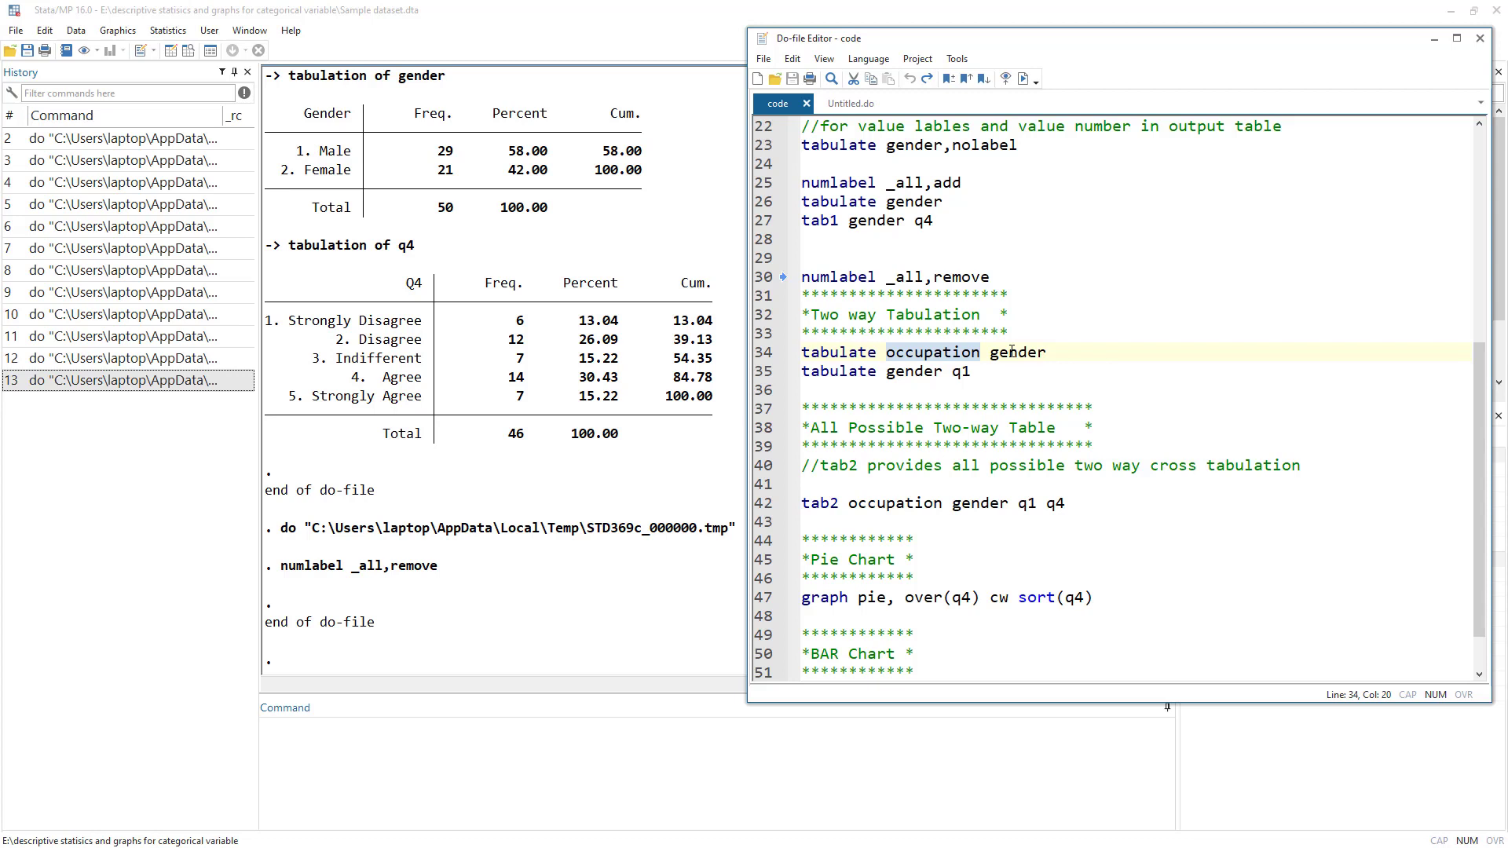
left_click(760, 355)
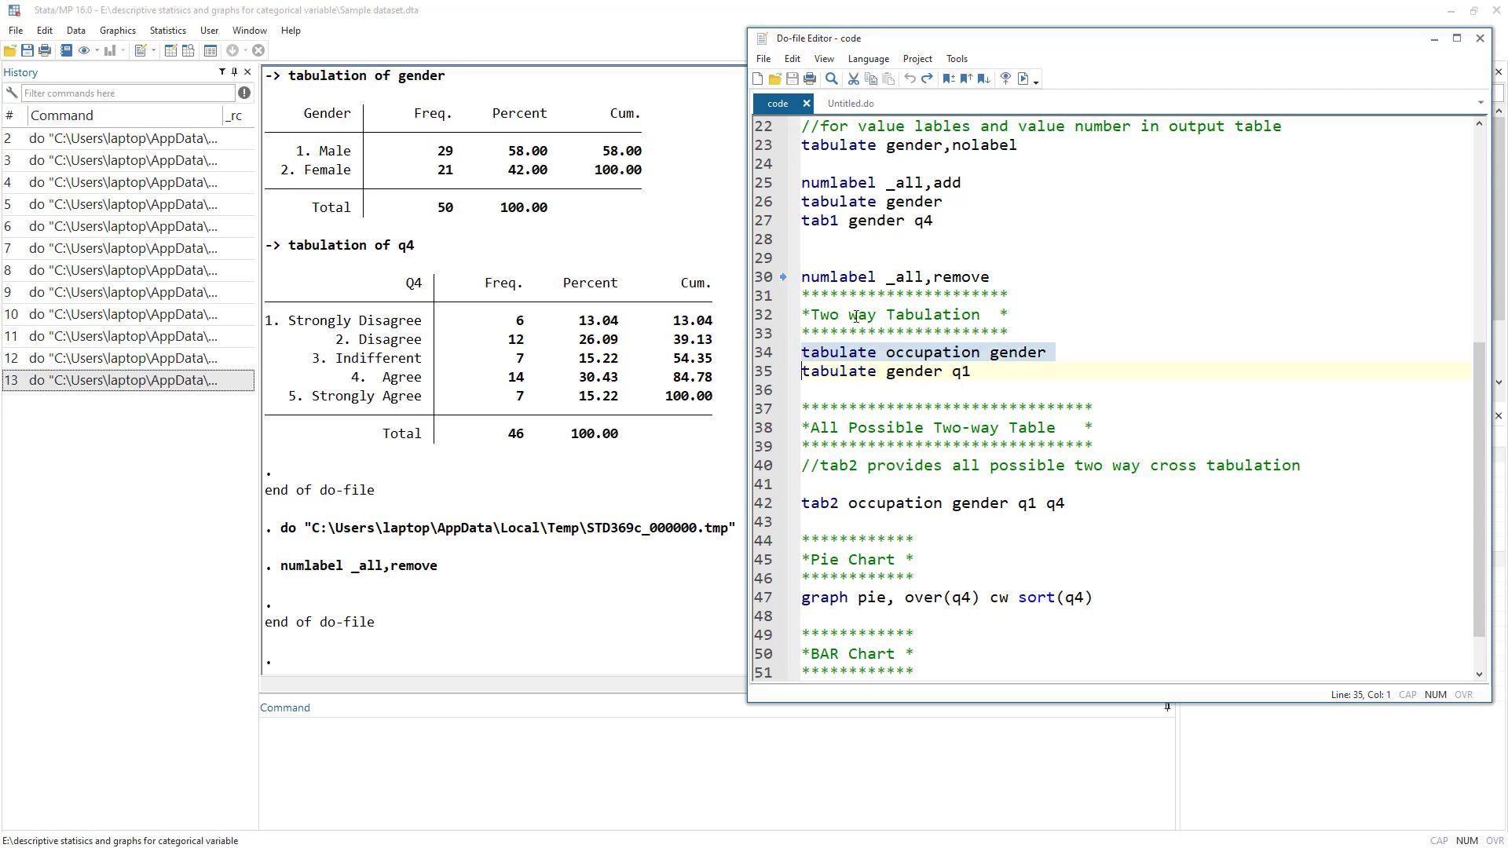
double_click(841, 358)
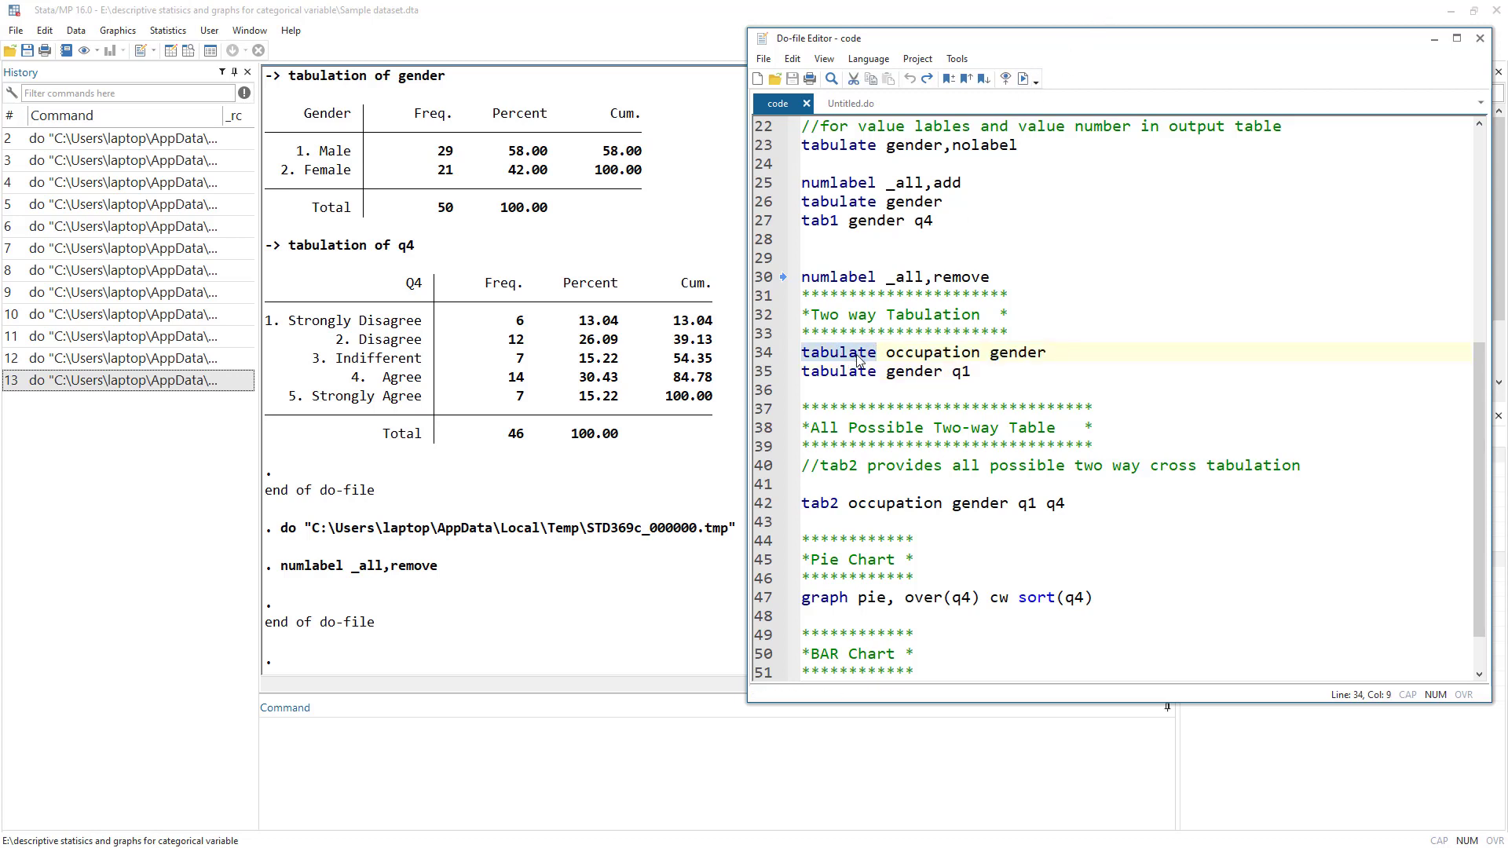
double_click(895, 354)
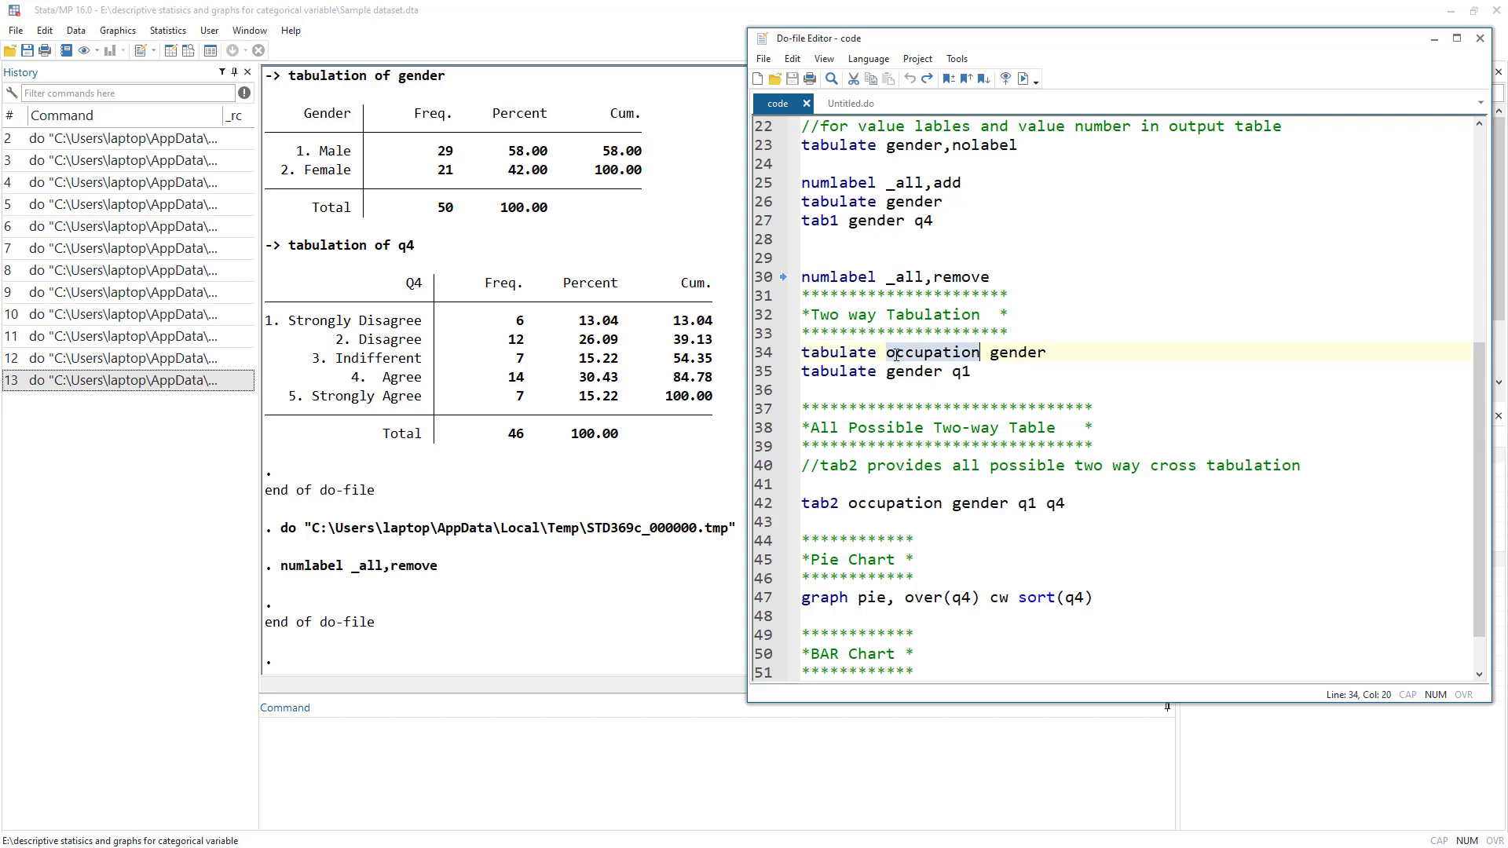
double_click(1025, 351)
scroll(907, 283, "up", 7)
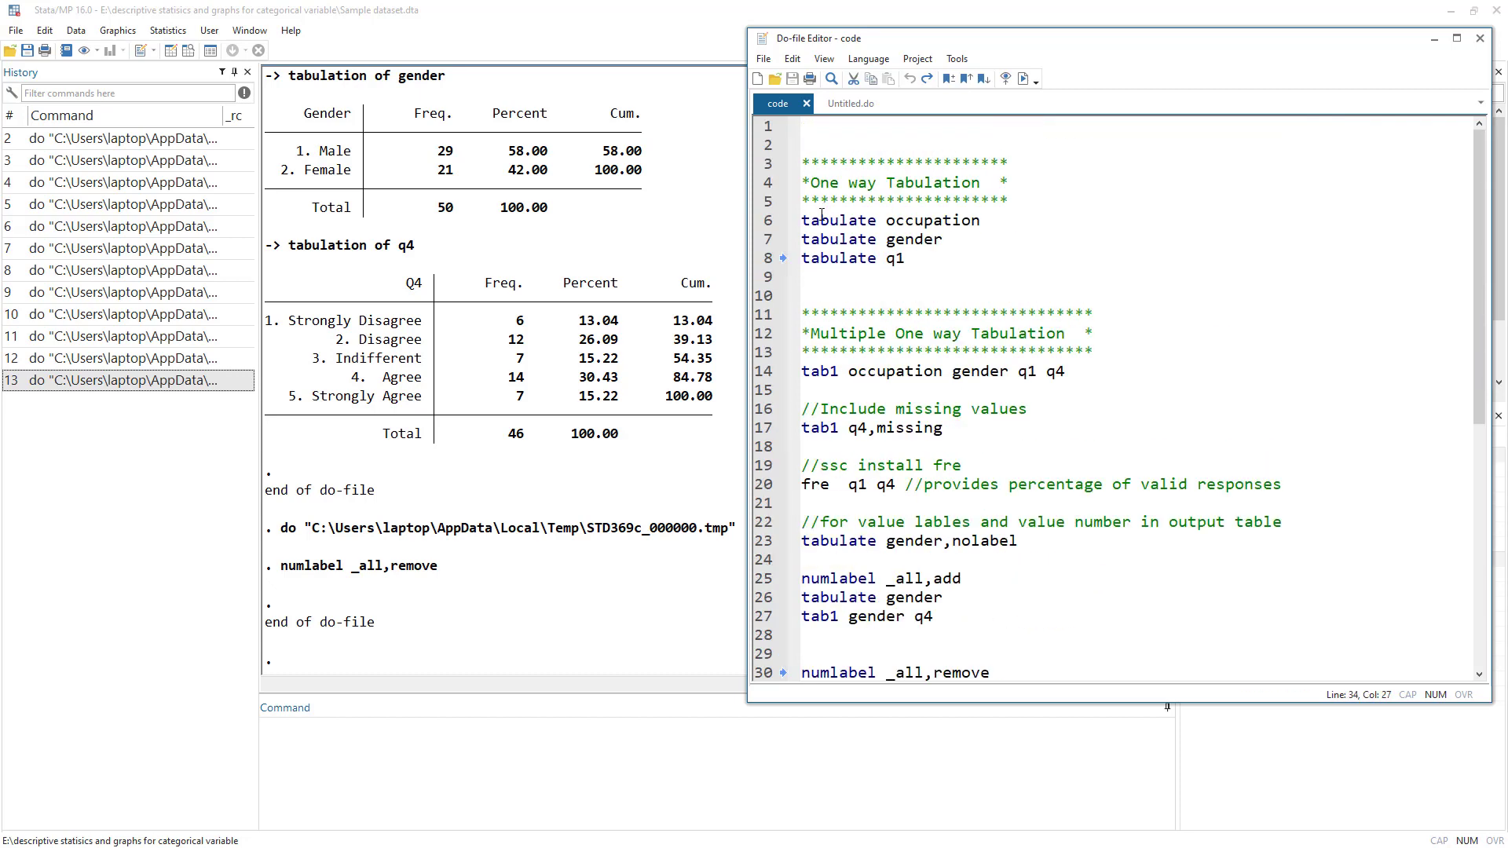
double_click(817, 220)
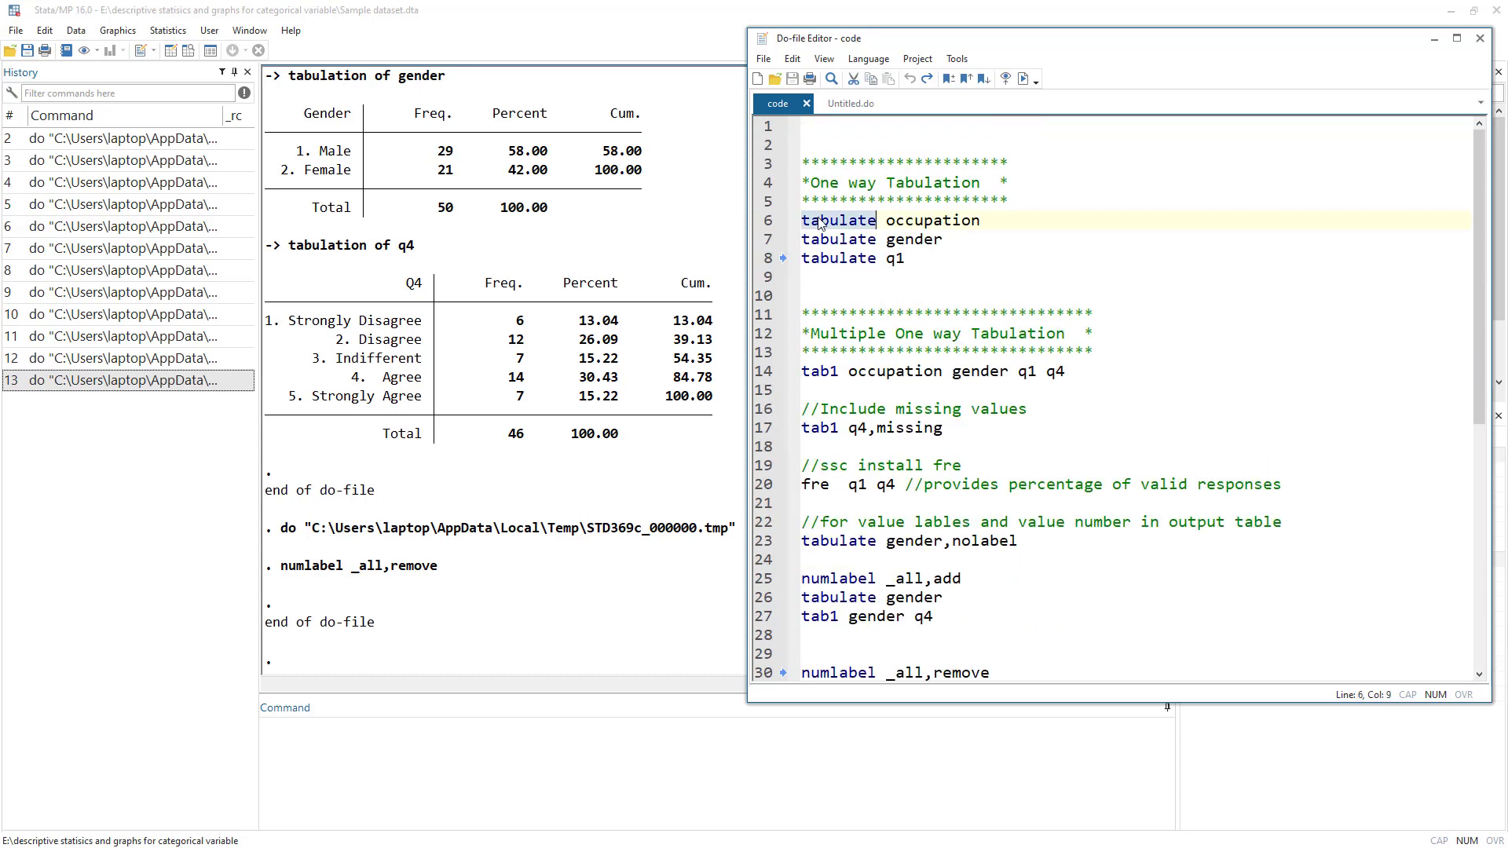
double_click(917, 219)
double_click(915, 239)
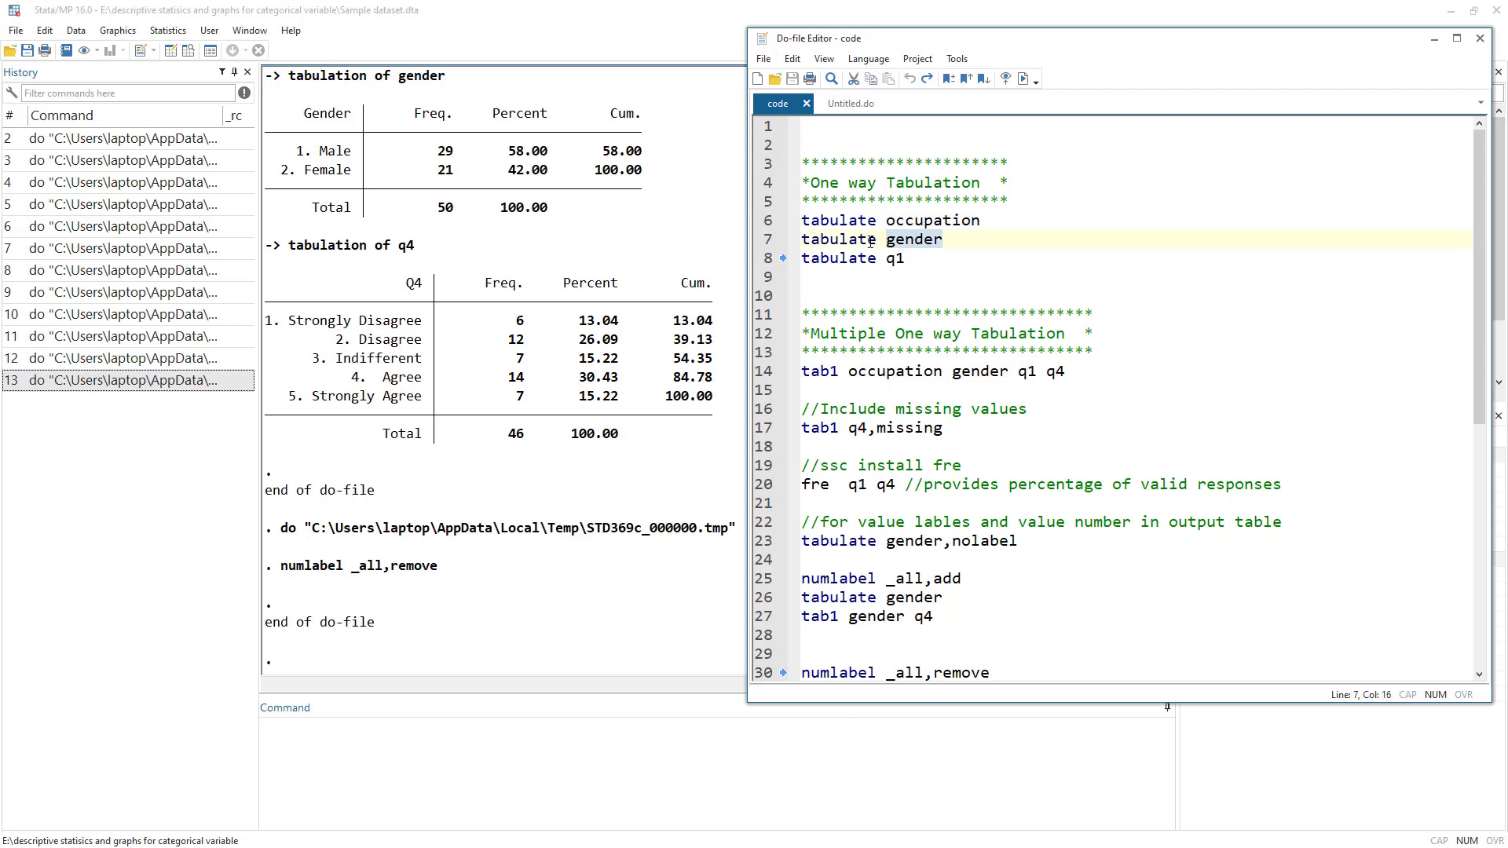
left_click_drag(811, 182, 980, 182)
Run only the "tabulate occupation gender" line under Two way Tabulation to cross-tabulate occupation by gender
scroll(948, 248, "down", 6)
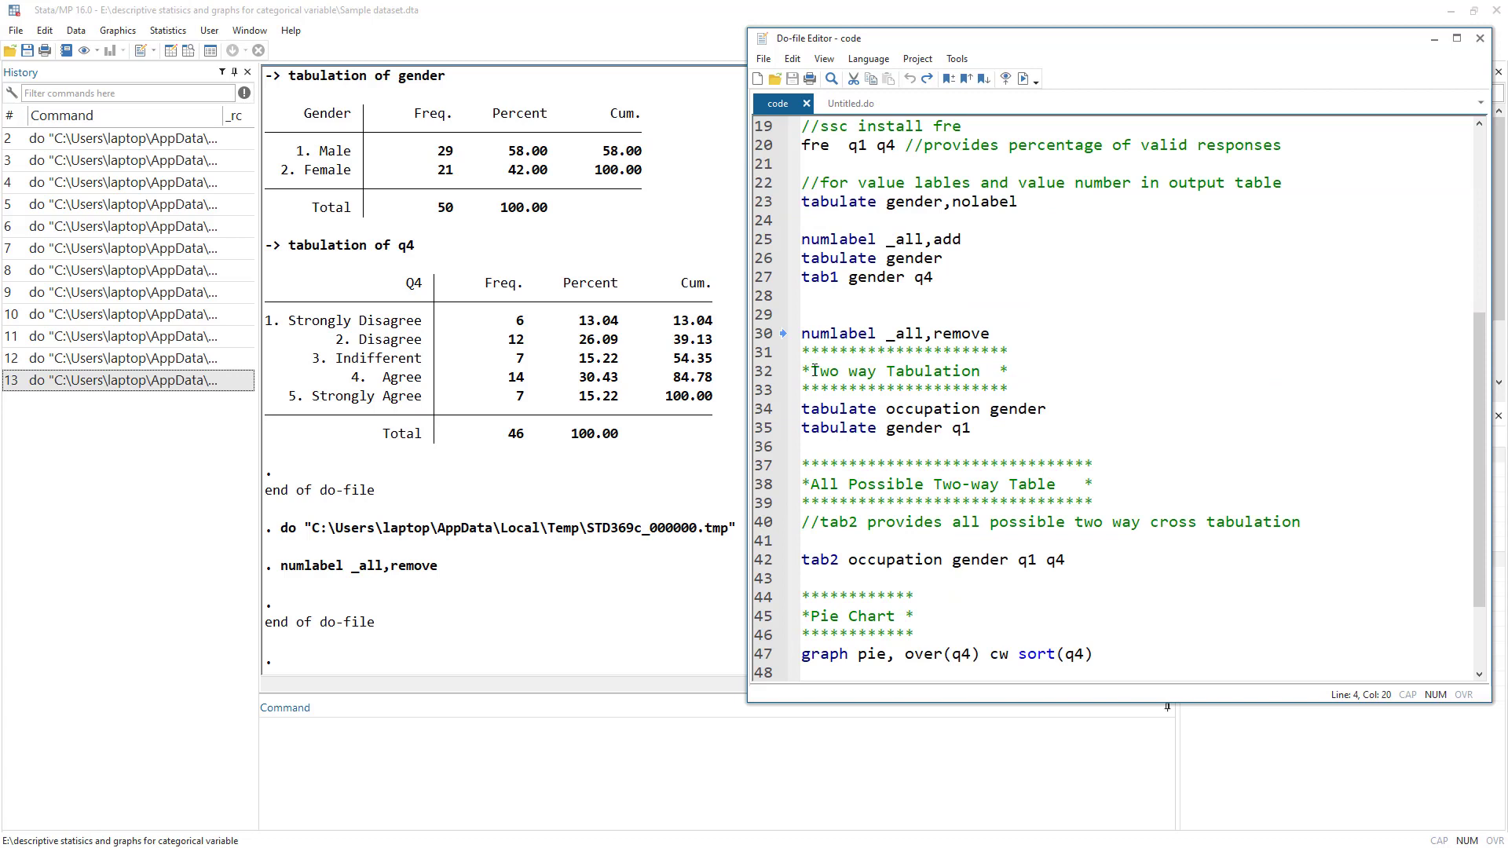
left_click_drag(813, 371, 1003, 371)
left_click(843, 410)
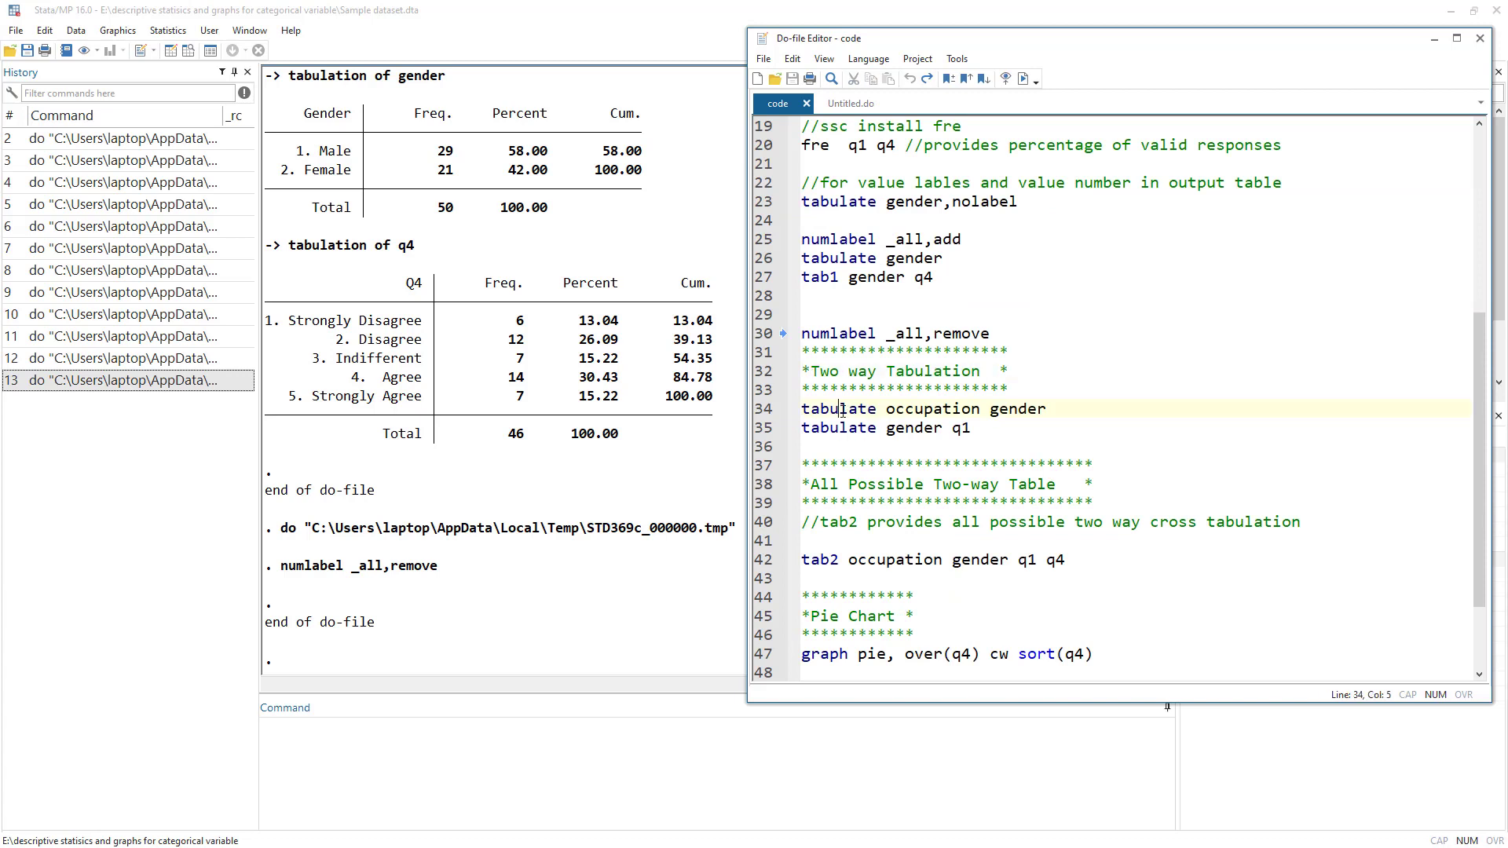
double_click(932, 408)
double_click(1018, 409)
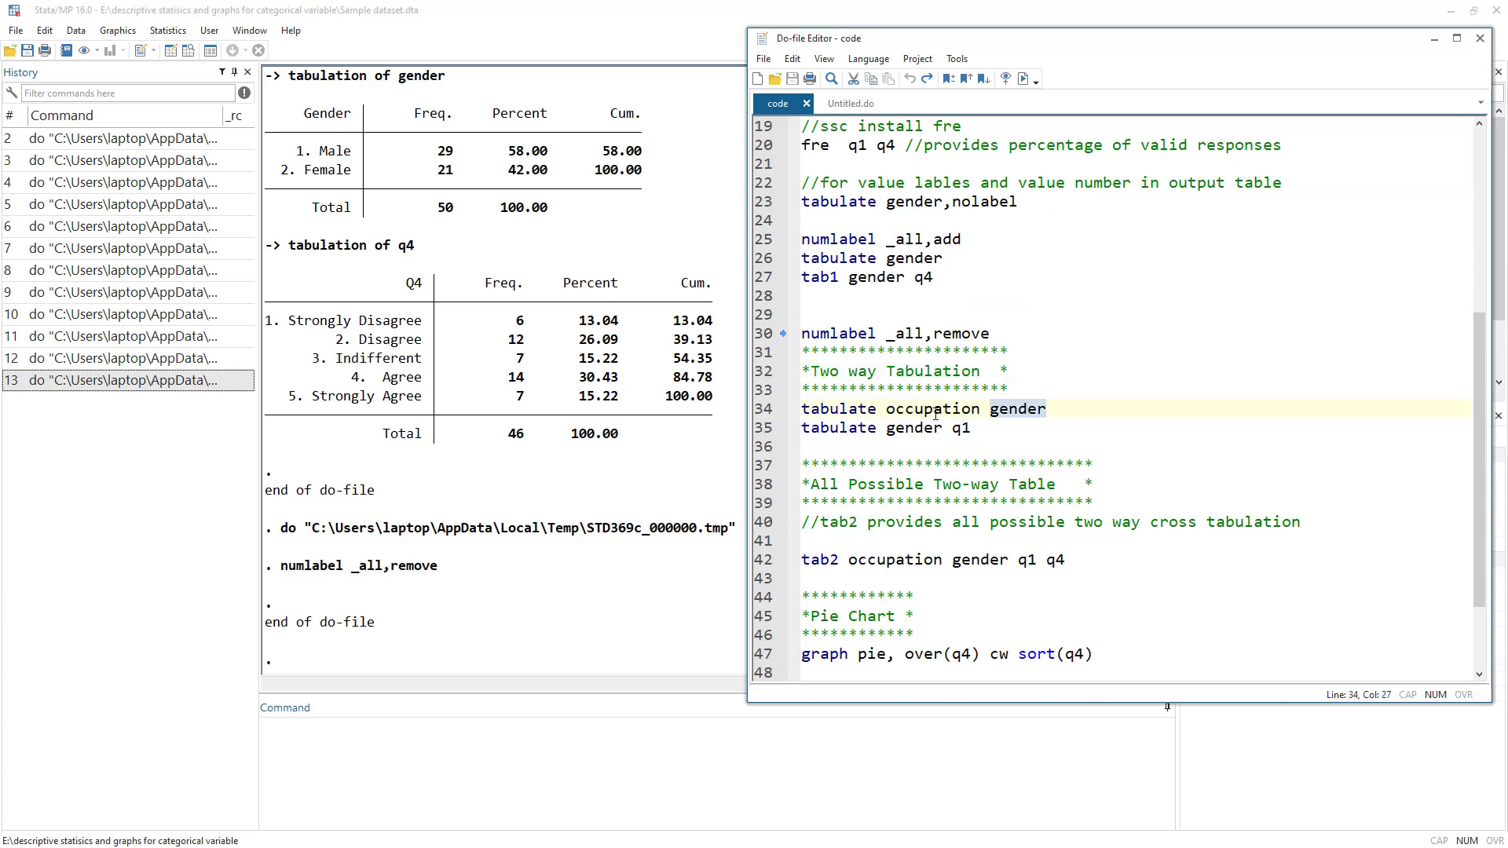
left_click(1069, 409)
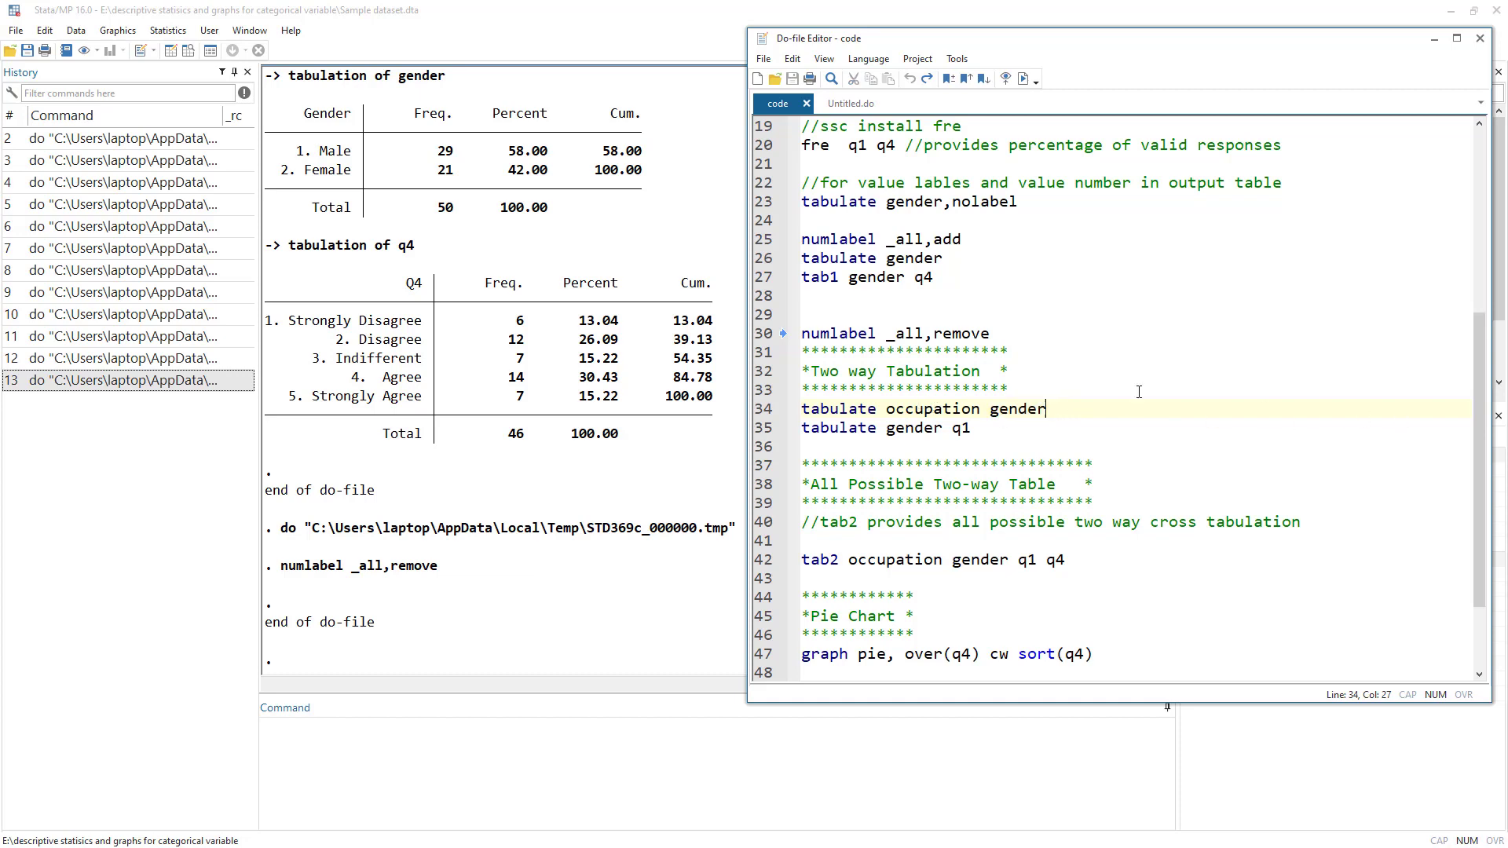
left_click(766, 410)
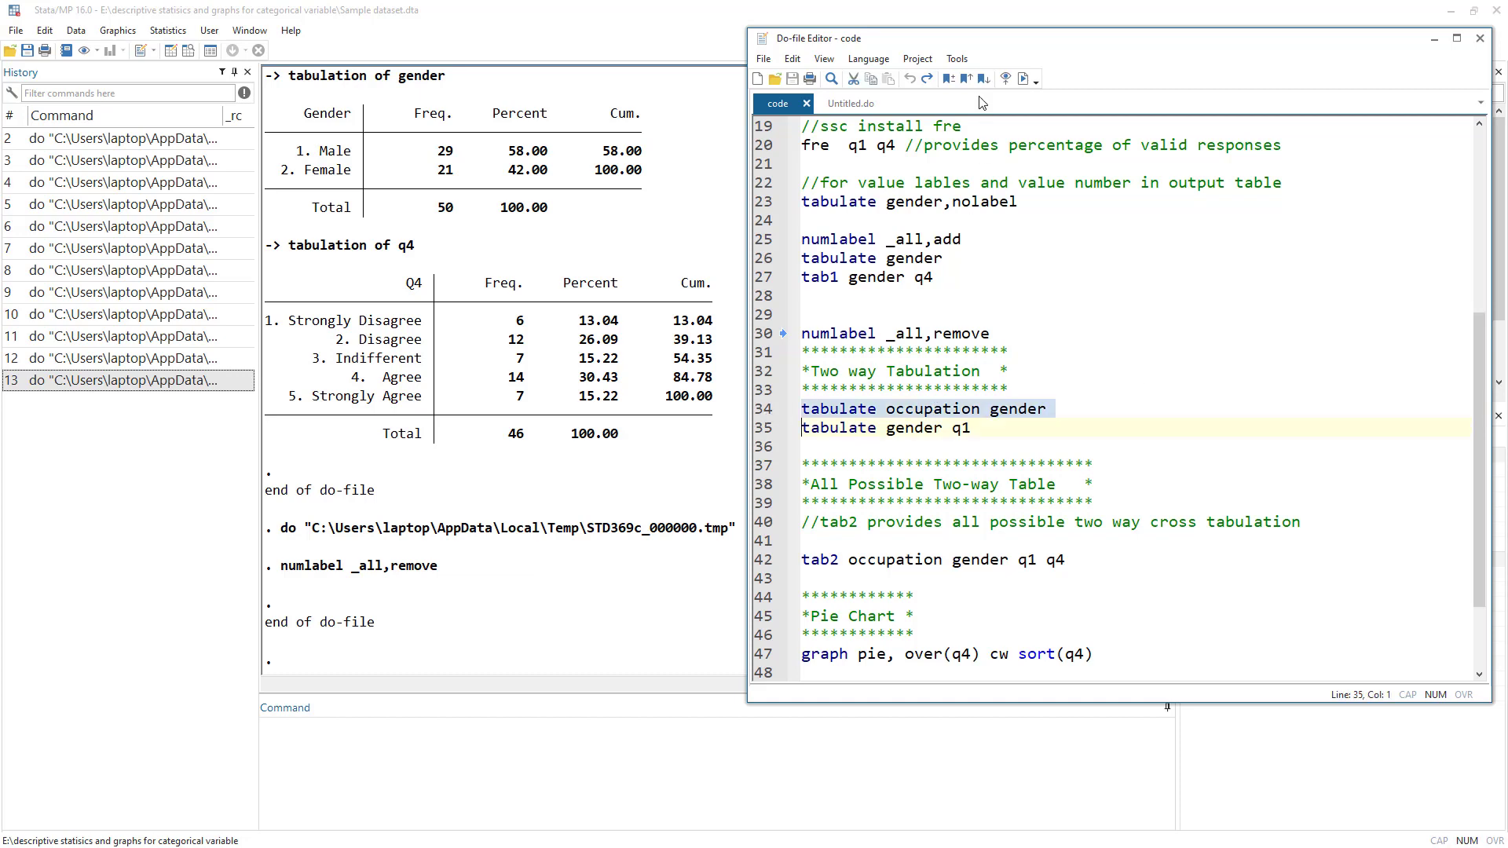
left_click(1022, 78)
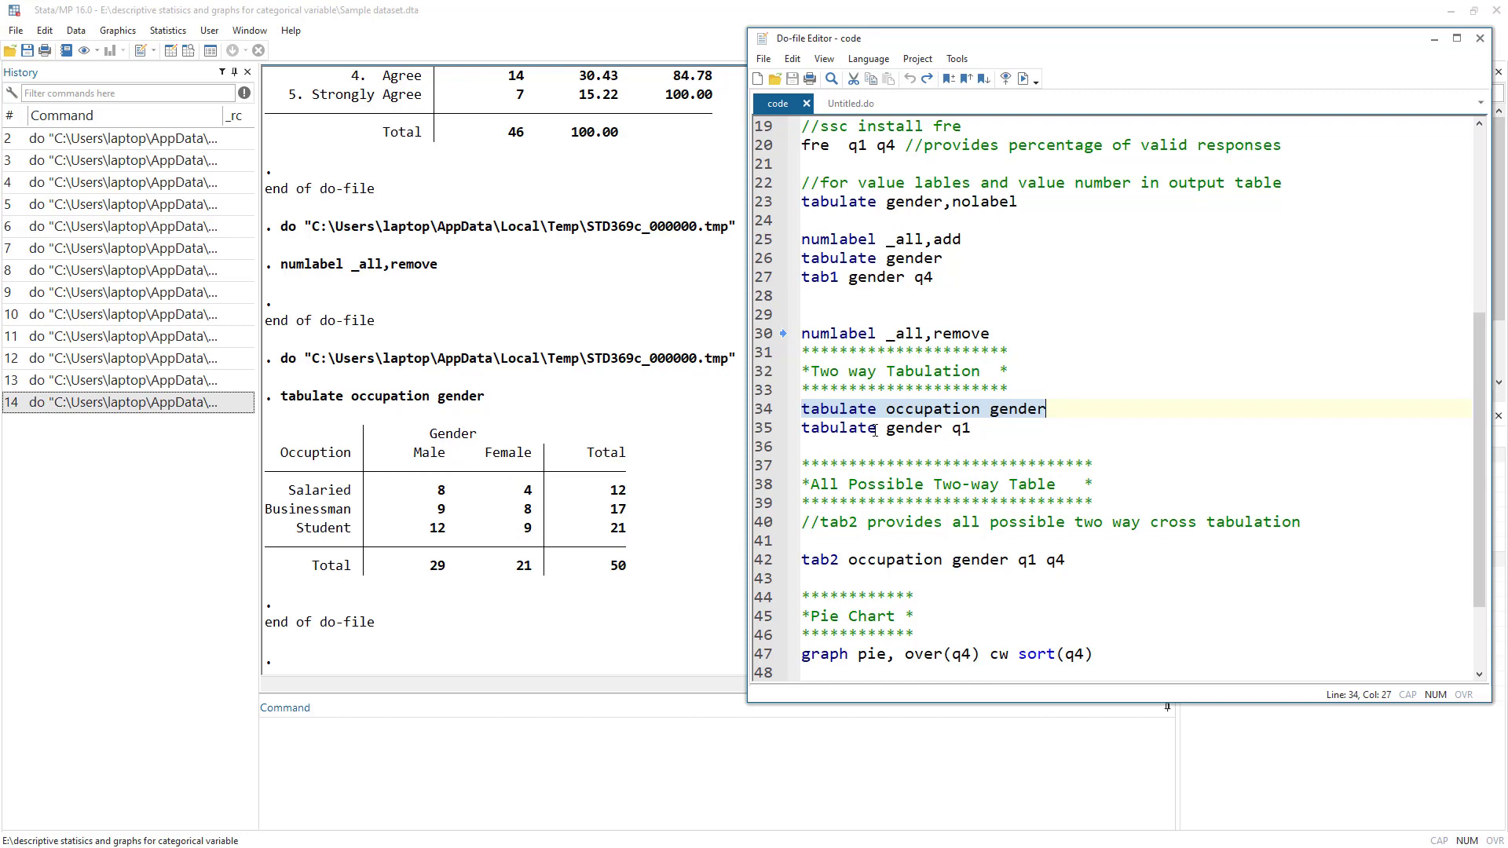
Examine the tab2 command and its variables occupation, gender, q1 and q4 under the All Possible Two-way Table heading
scroll(903, 438, "down", 2)
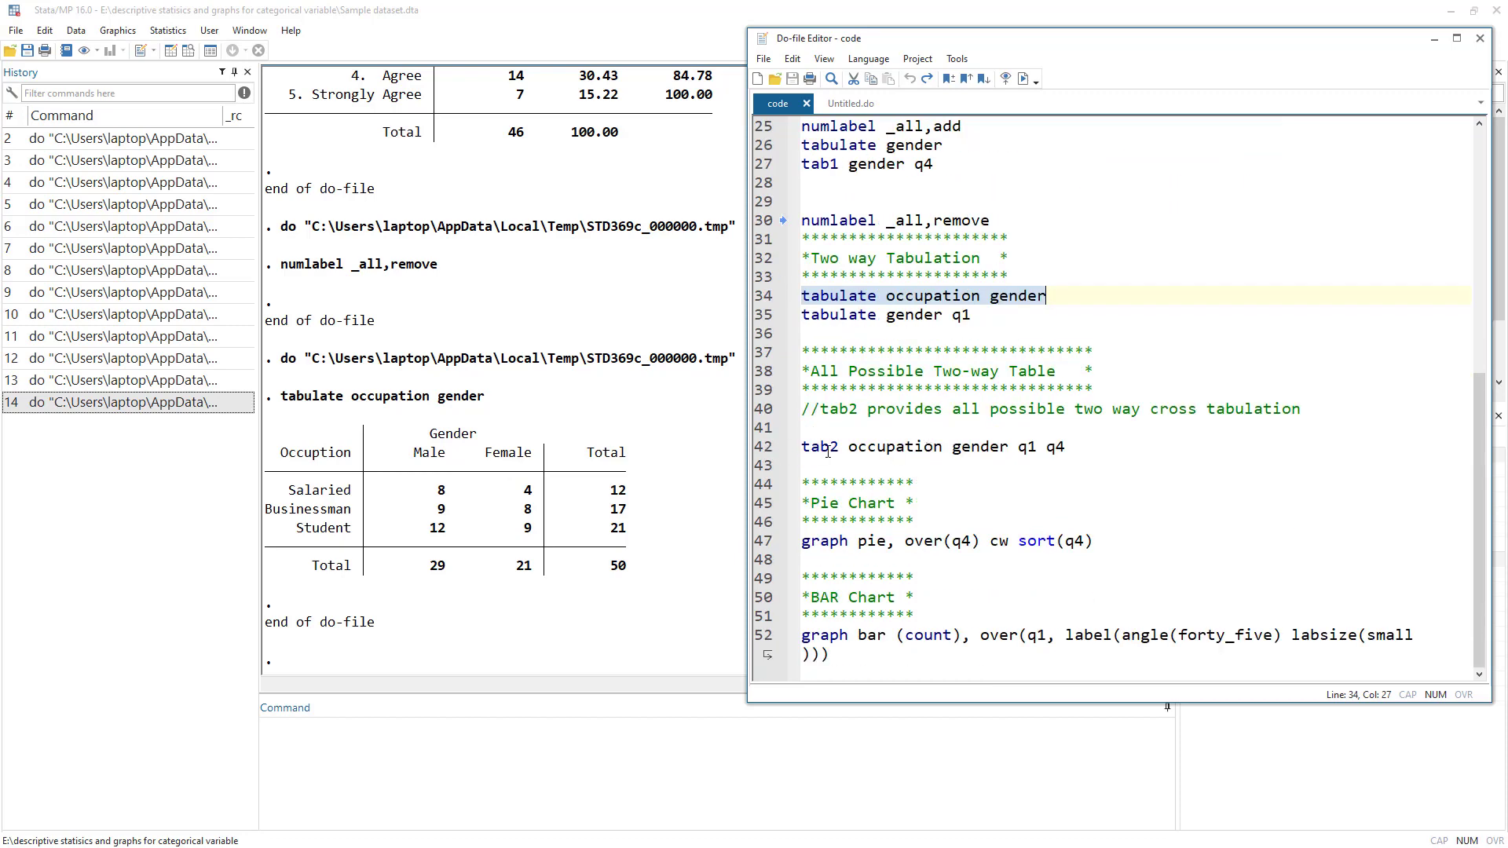
left_click_drag(802, 447, 838, 447)
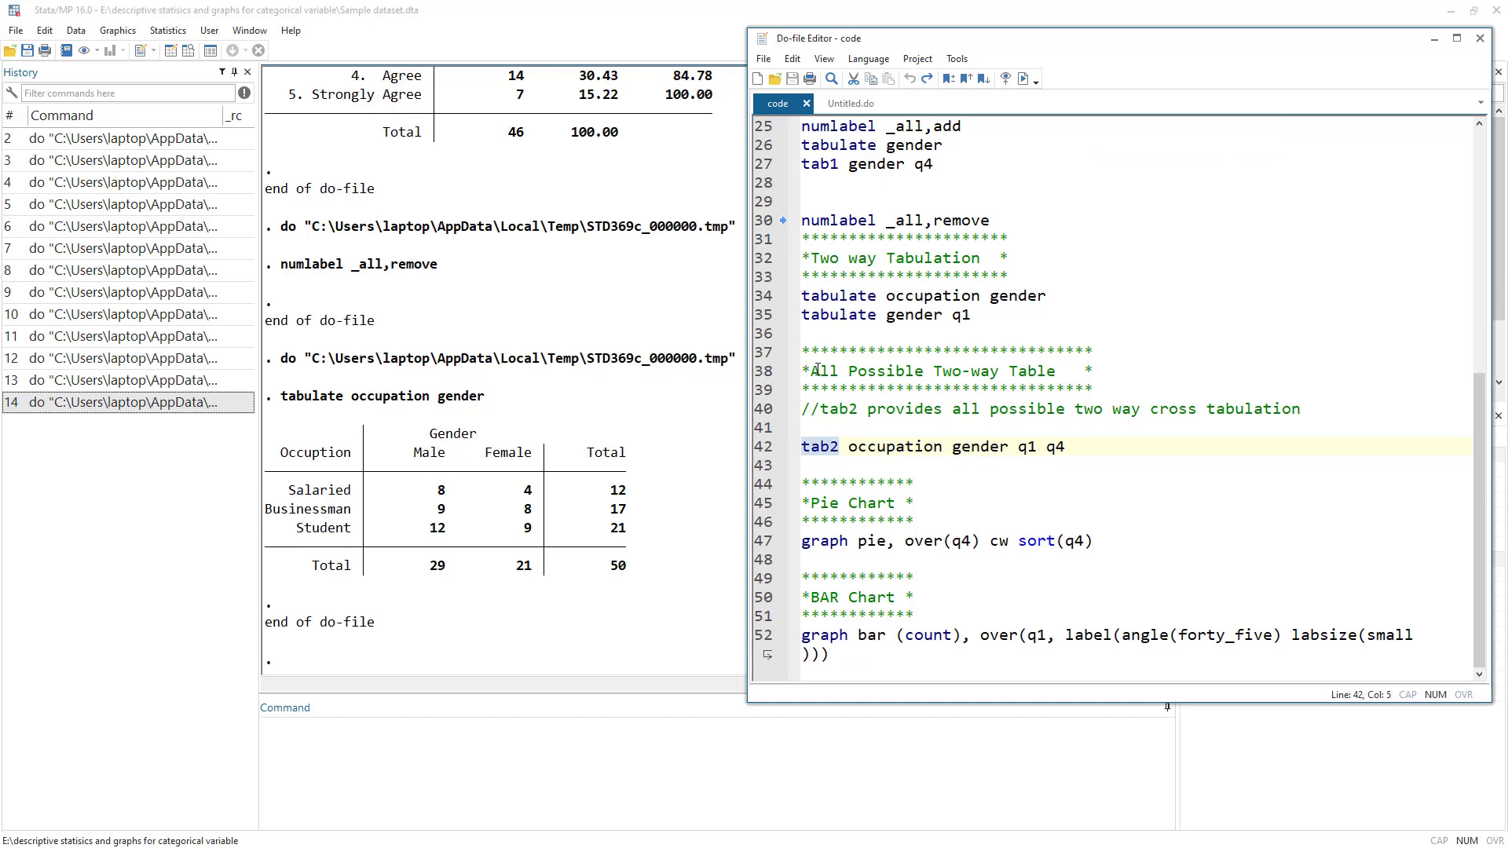
left_click_drag(813, 372, 1064, 372)
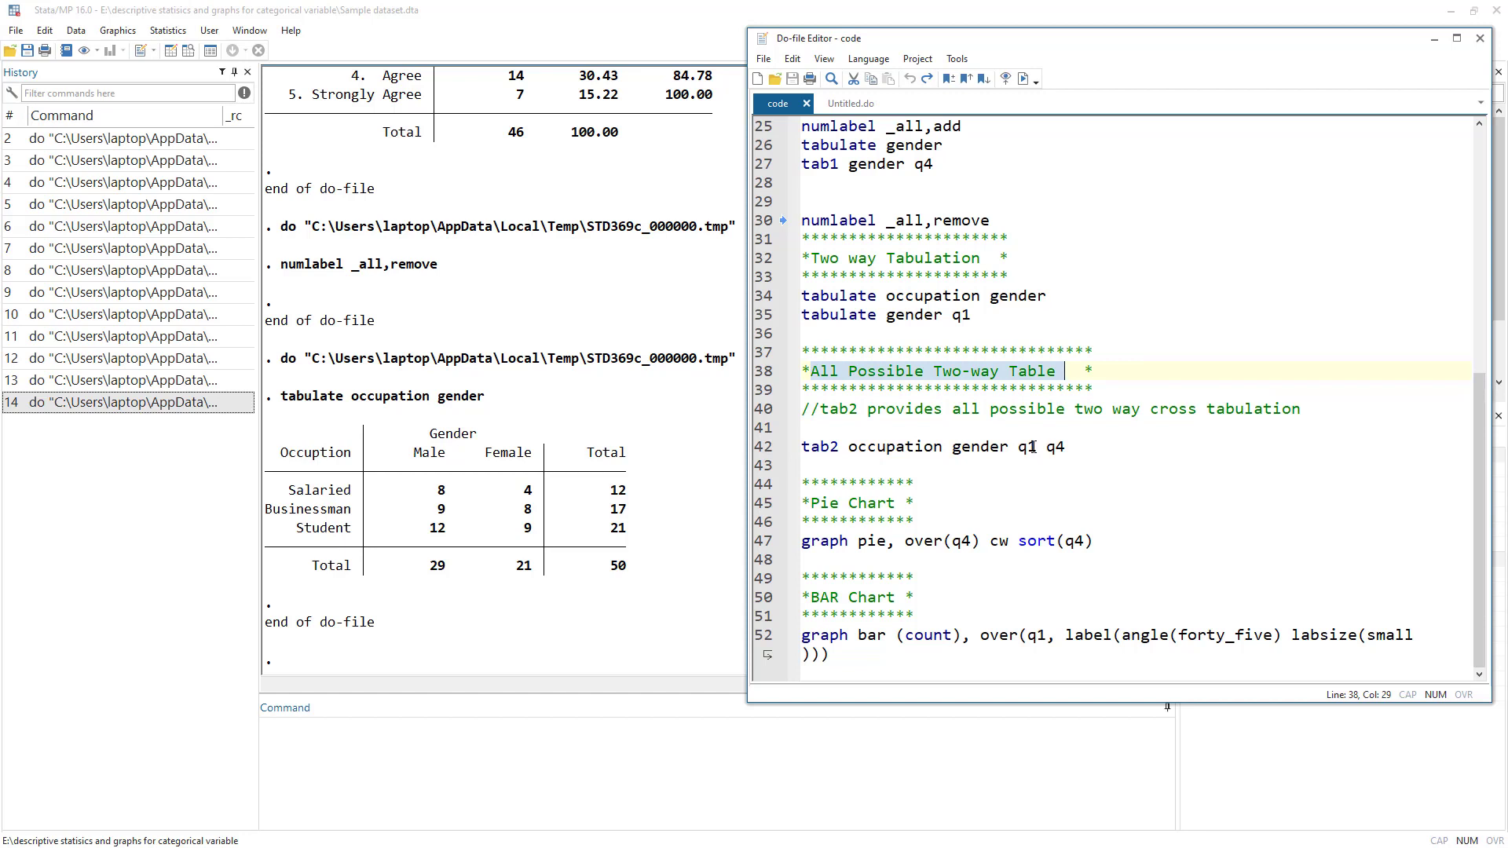
double_click(816, 447)
left_click_drag(848, 448, 1074, 452)
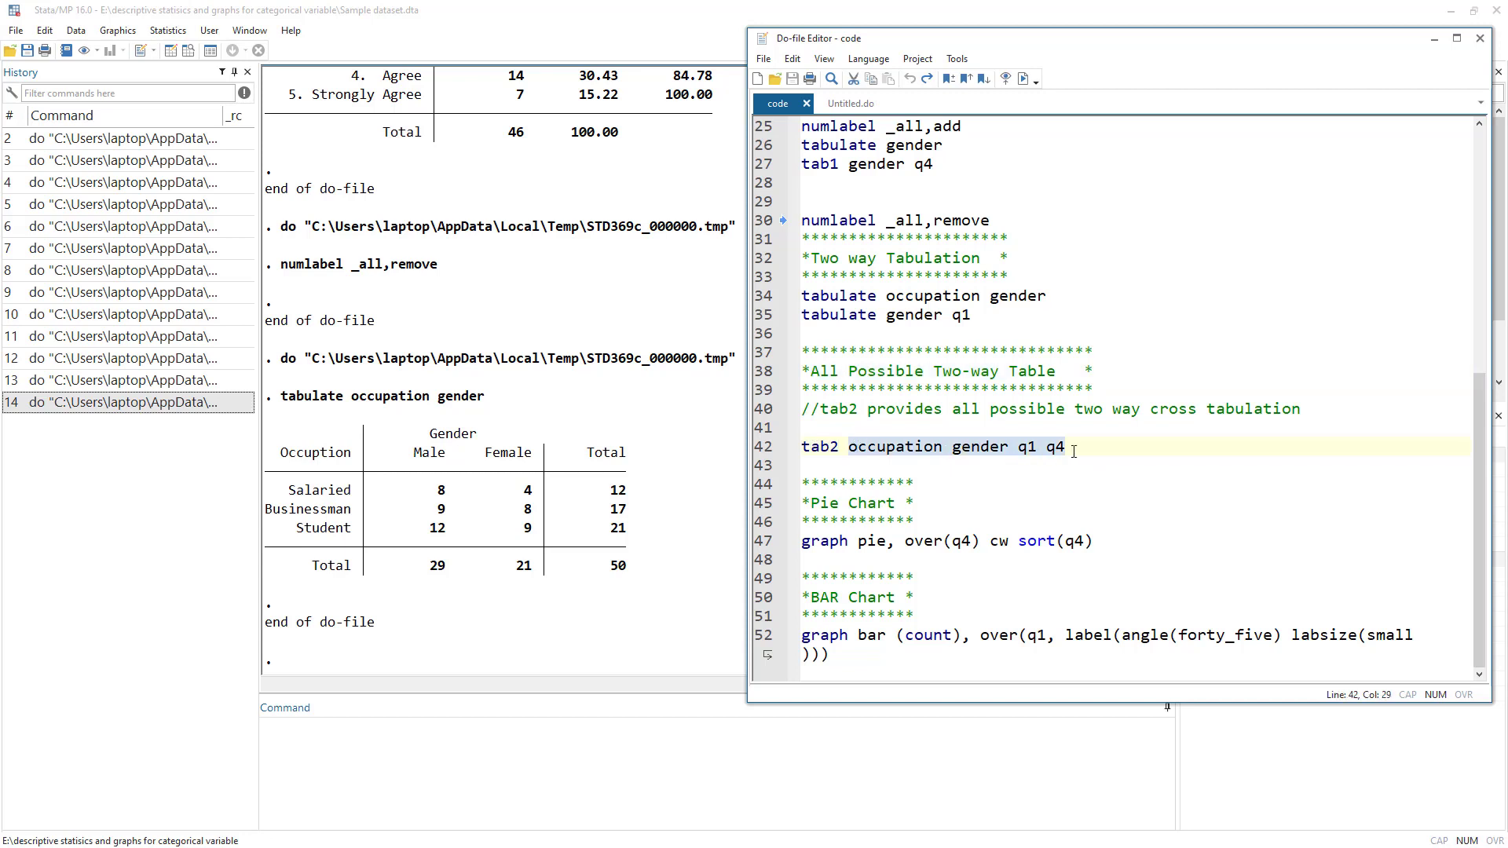
double_click(883, 447)
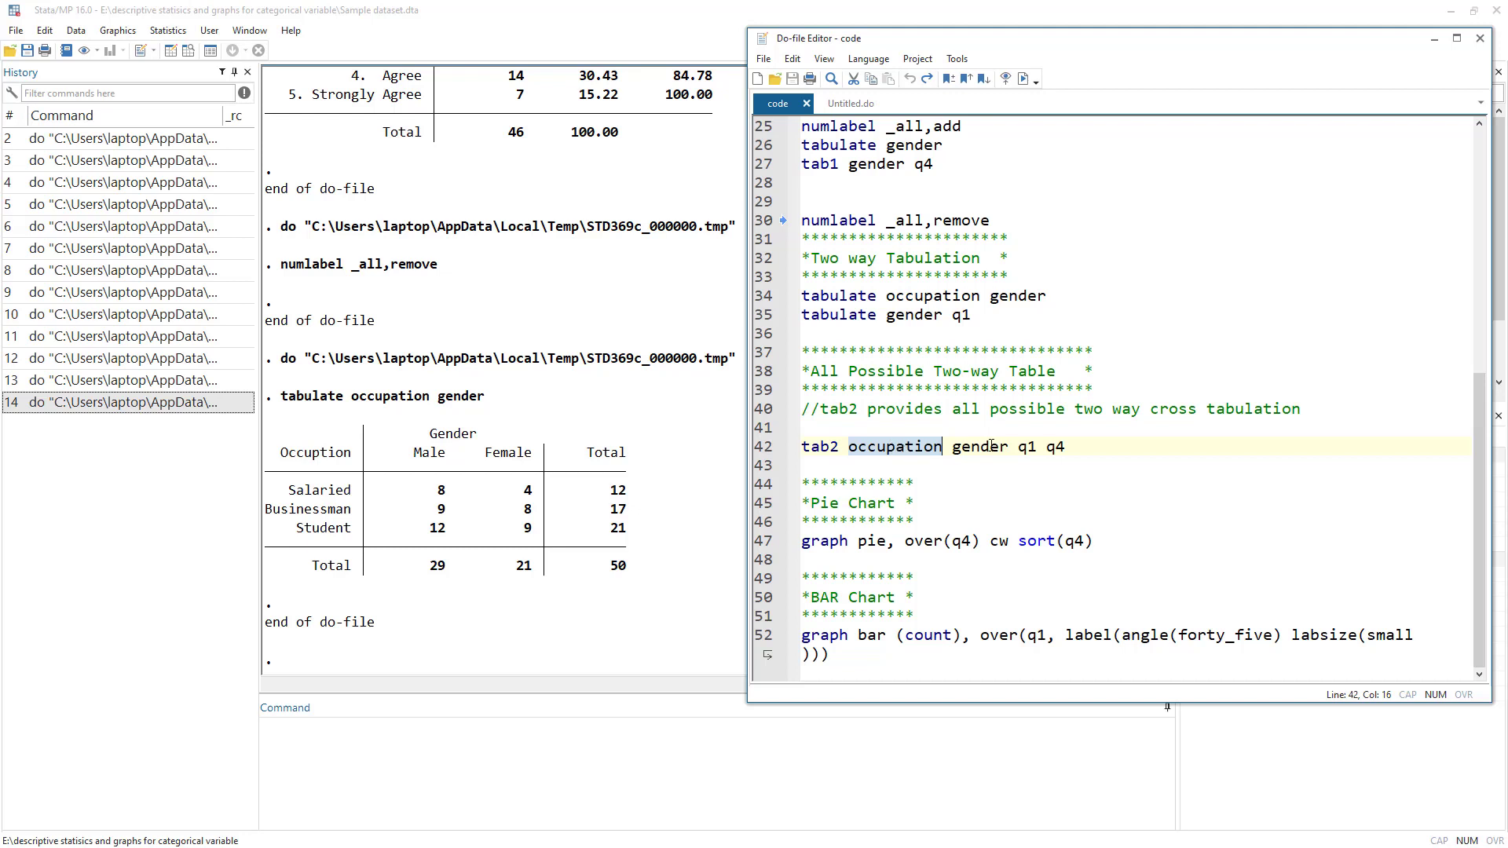
double_click(904, 446)
left_click_drag(1018, 449, 1039, 450)
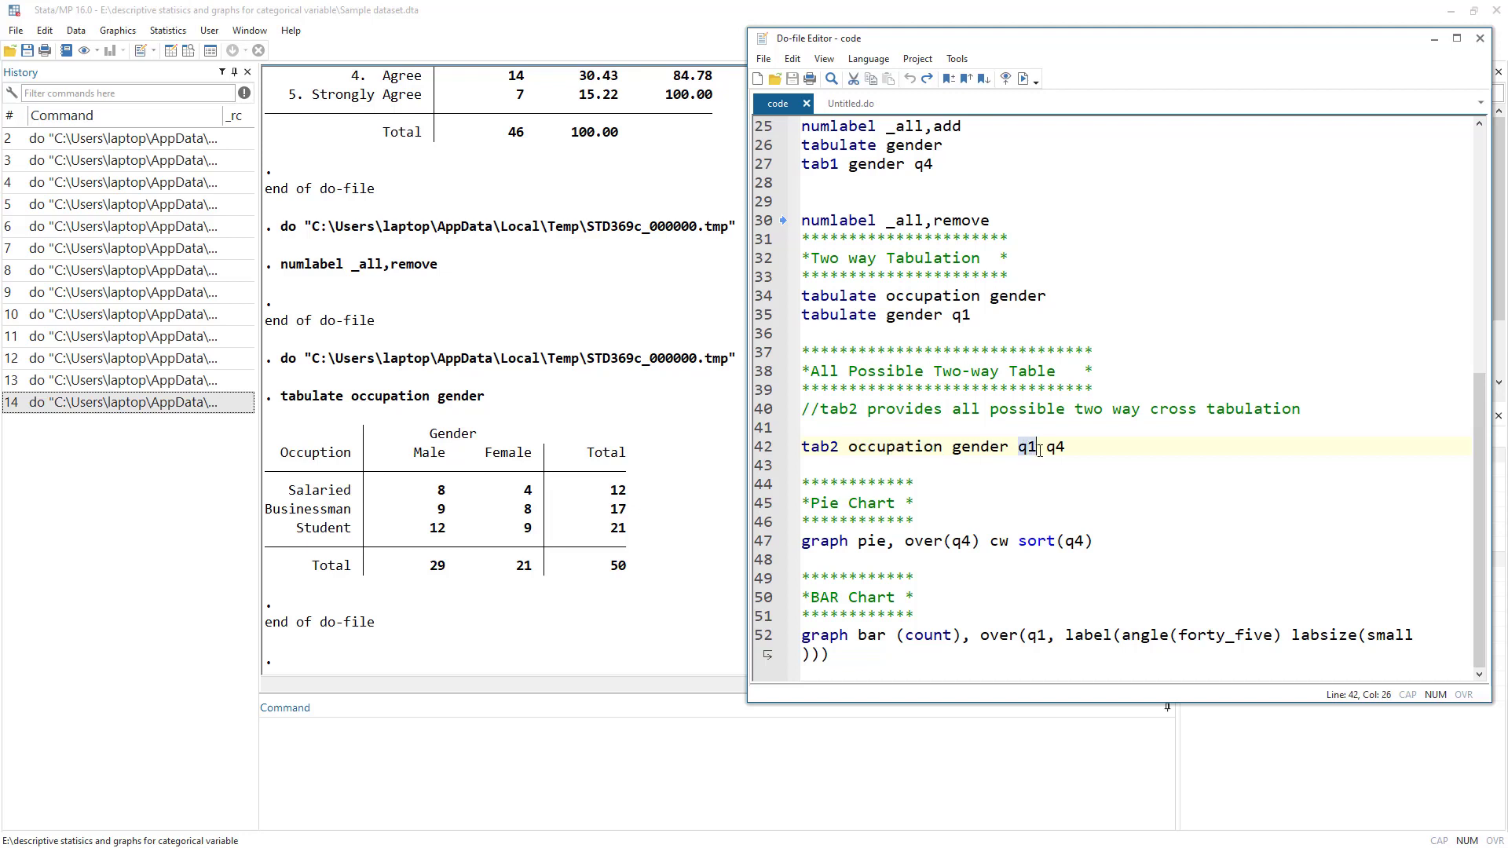
left_click(883, 446)
double_click(1054, 448)
left_click(978, 451)
Run only the "tab2 occupation gender q1 q4" line and review the cross-tabulations in the Results window
left_click(762, 448)
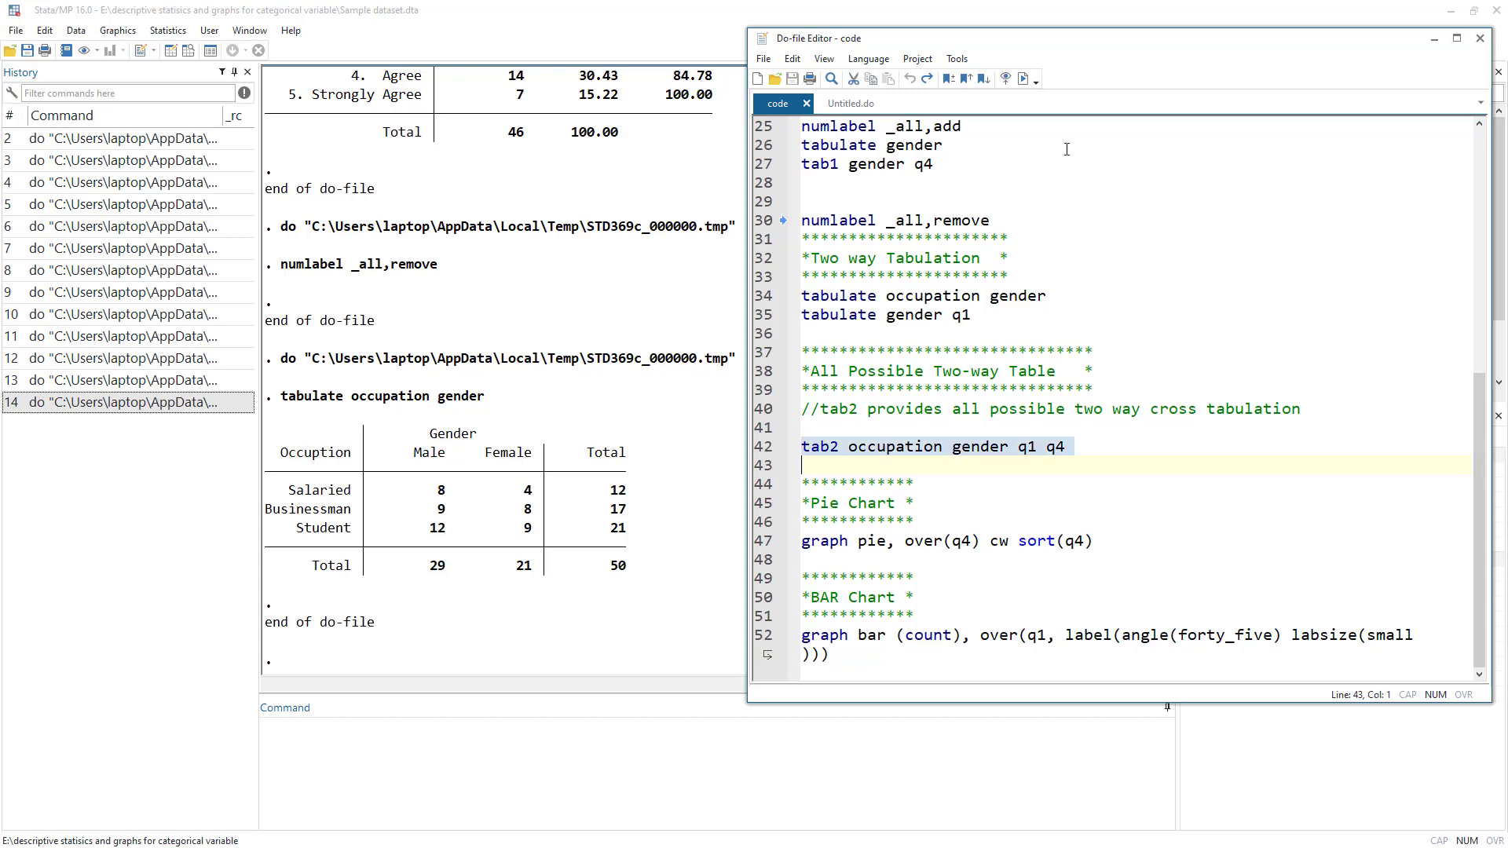
left_click(1022, 78)
left_click(482, 518)
scroll(482, 519, "up", 20)
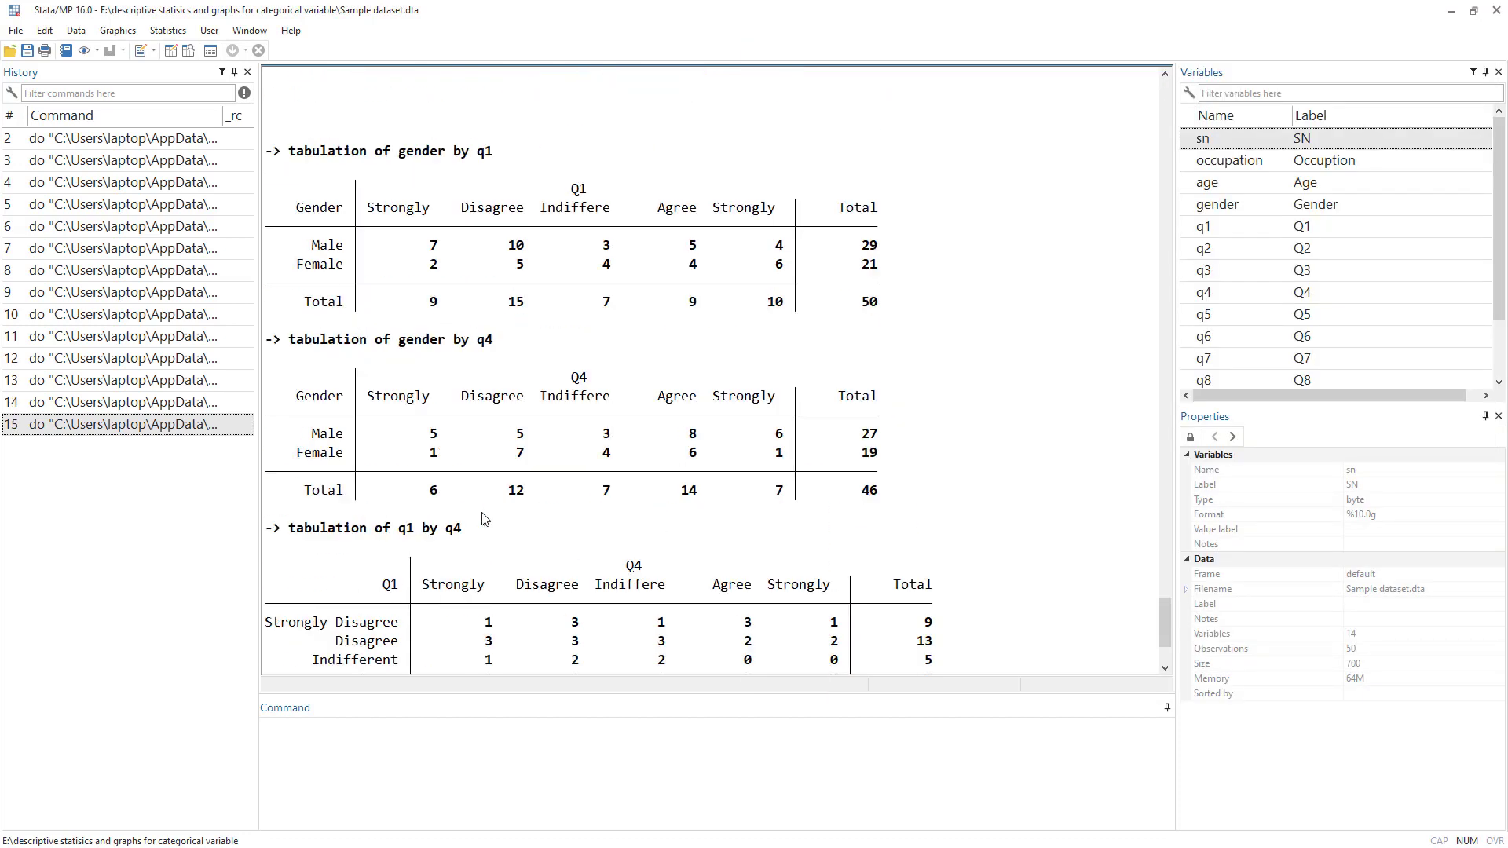
Review the two-way tables produced by tab2, from occupation by gender through q1 by q4
scroll(482, 518, "down", 6)
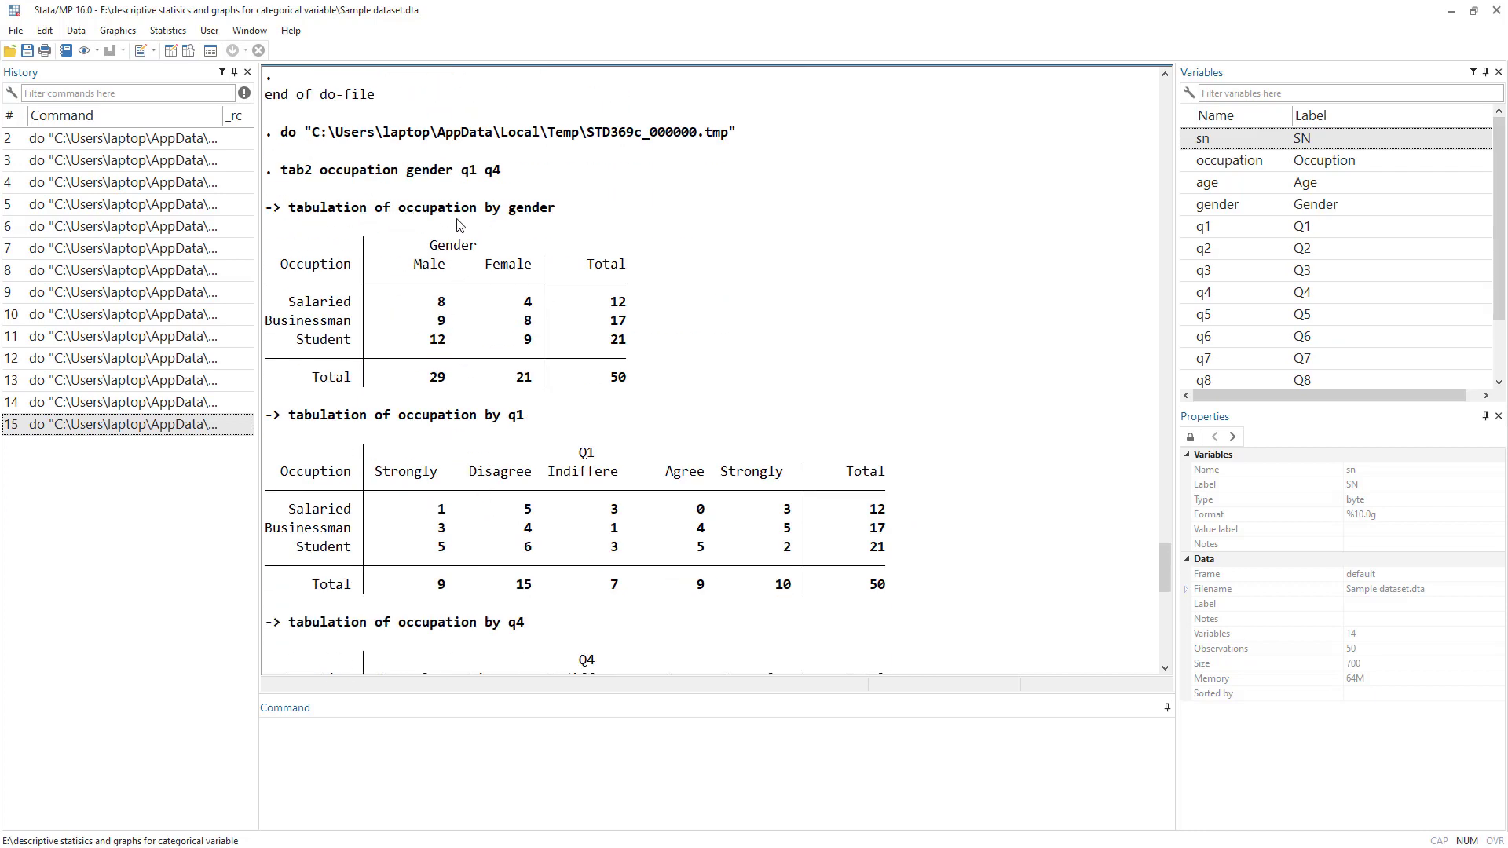
scroll(541, 475, "down", 2)
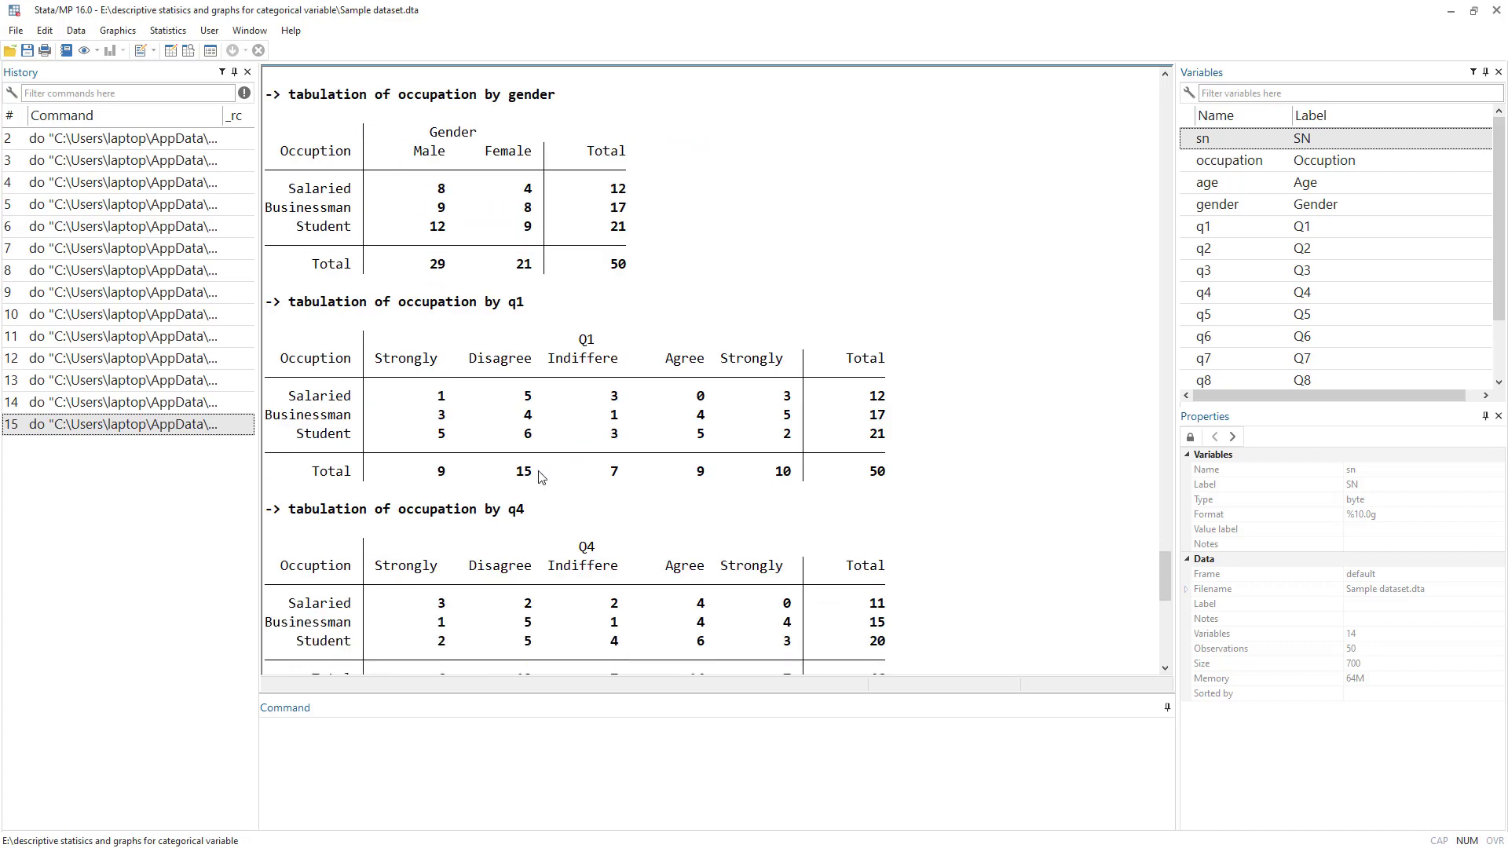
scroll(489, 529, "down", 13)
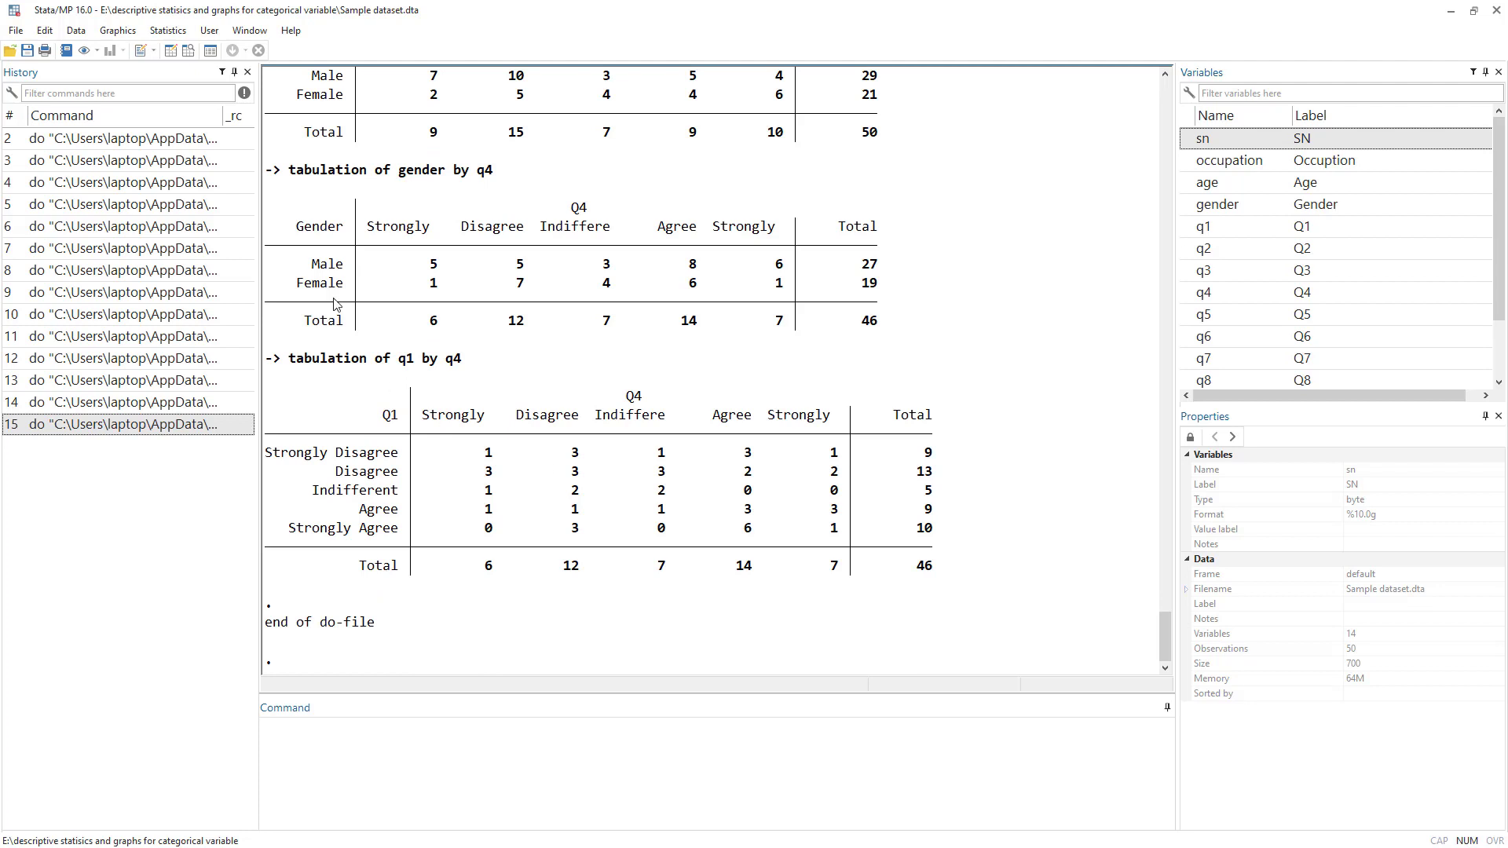
Locate the "All possible two-way tables" command among Stata's built-in frequency table commands
key("alt+Tab")
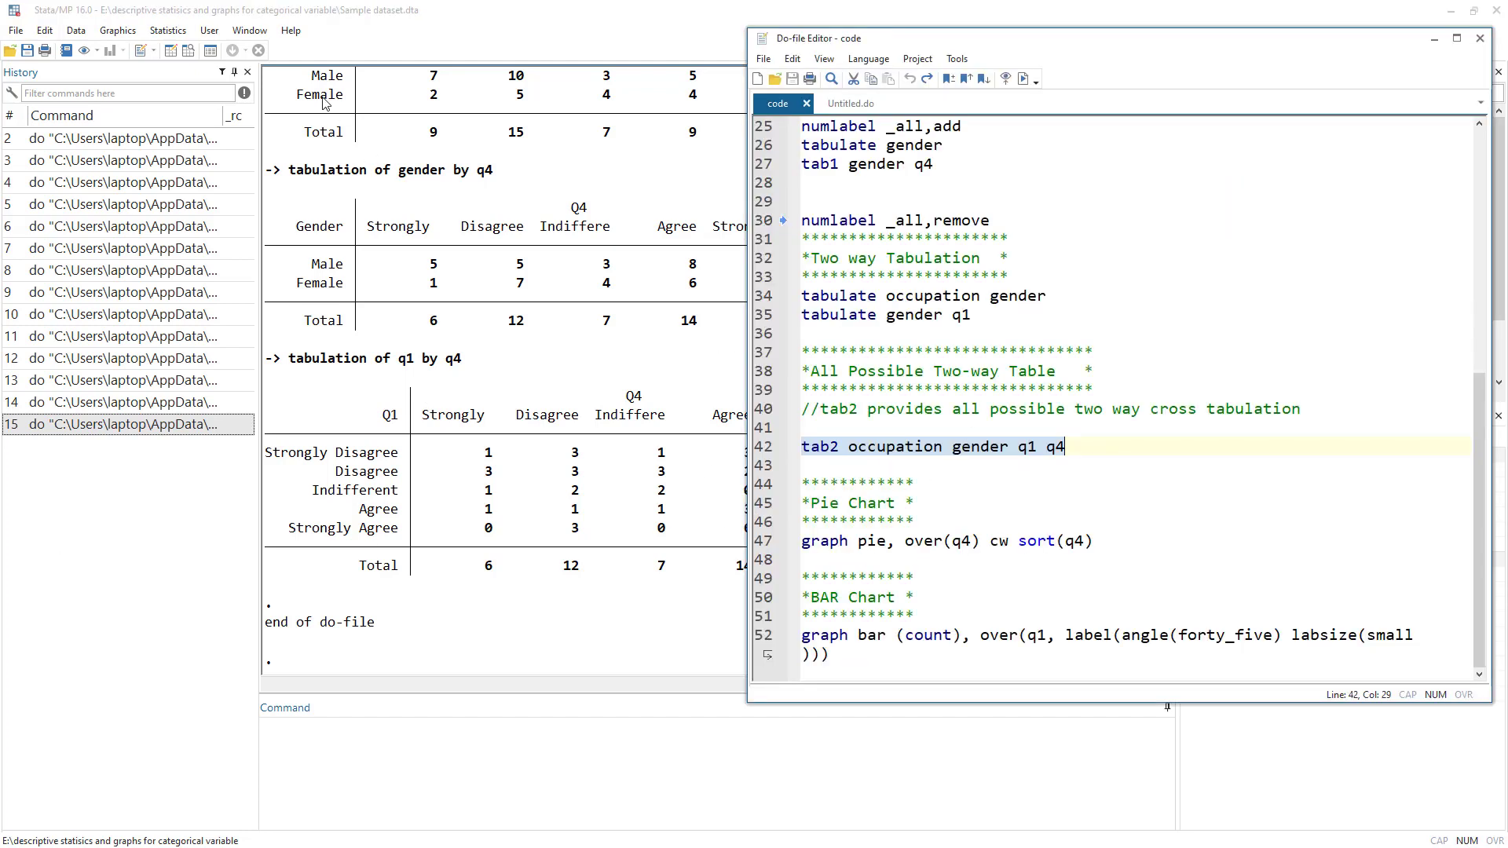
left_click(170, 32)
left_click(170, 32)
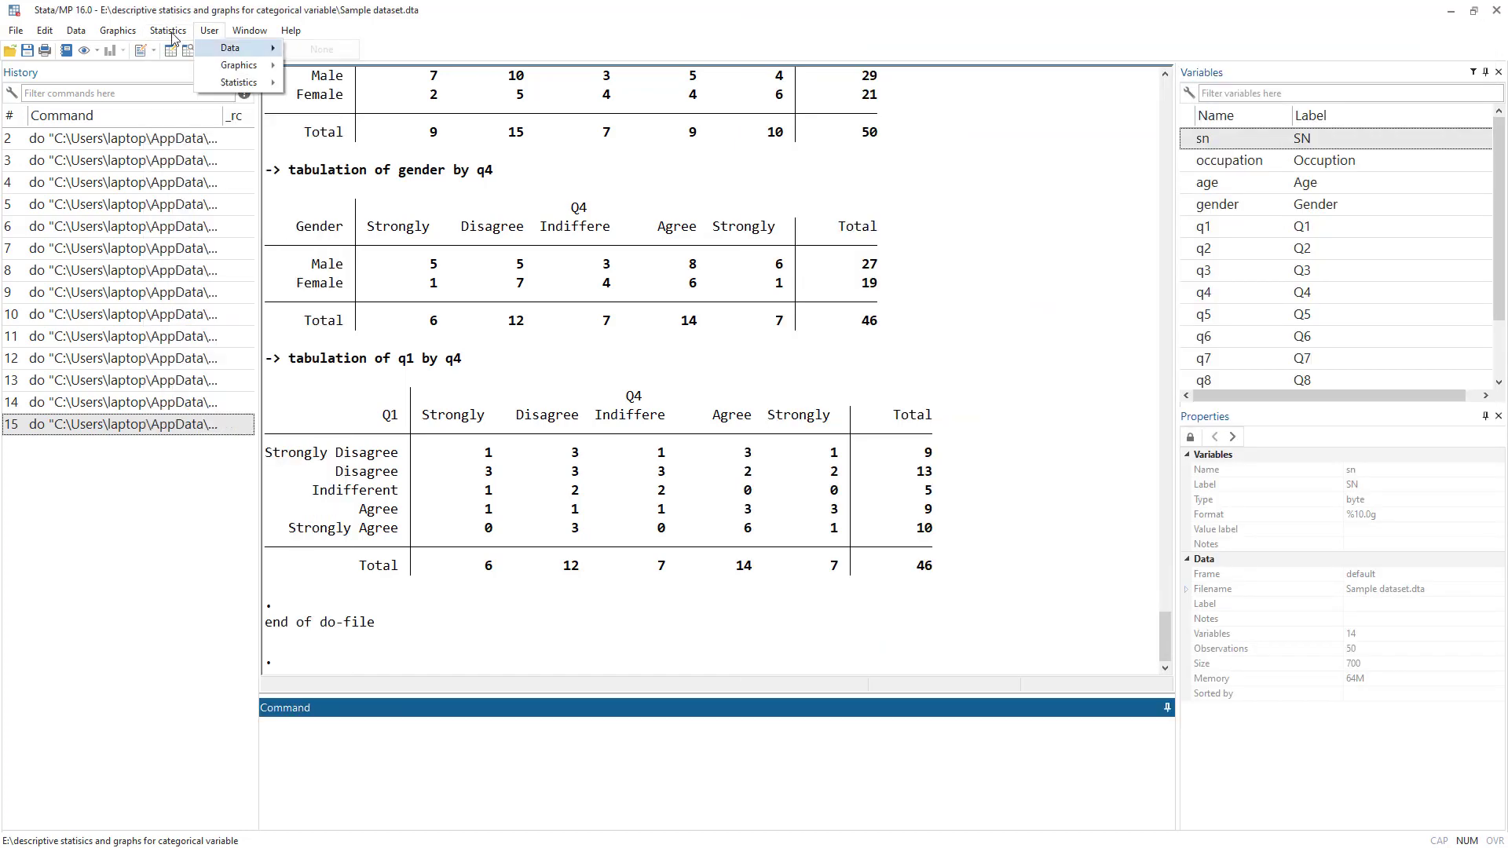
left_click(169, 31)
mouse_move(175, 50)
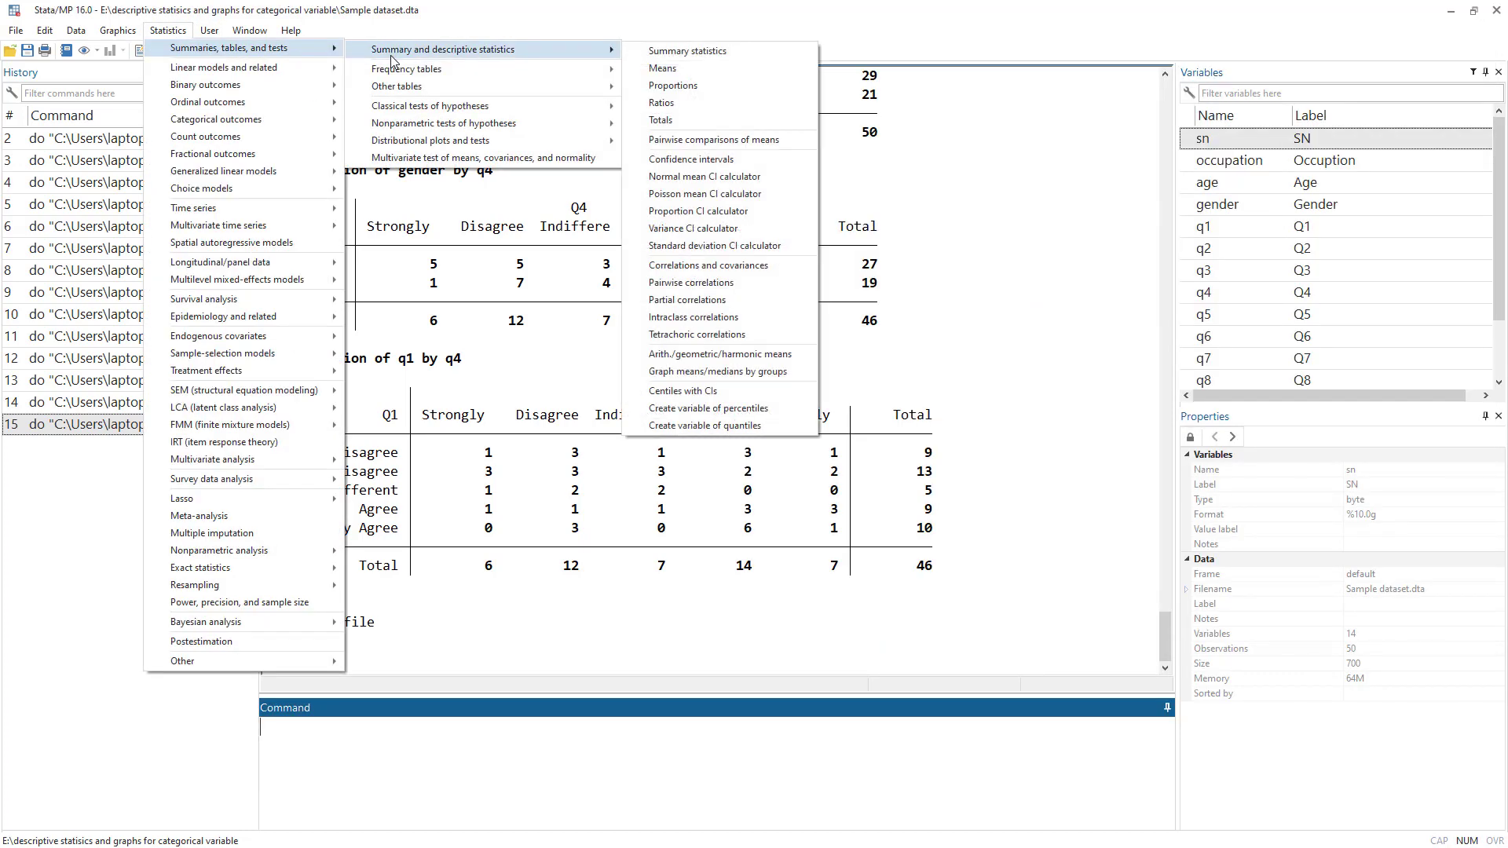
mouse_move(617, 75)
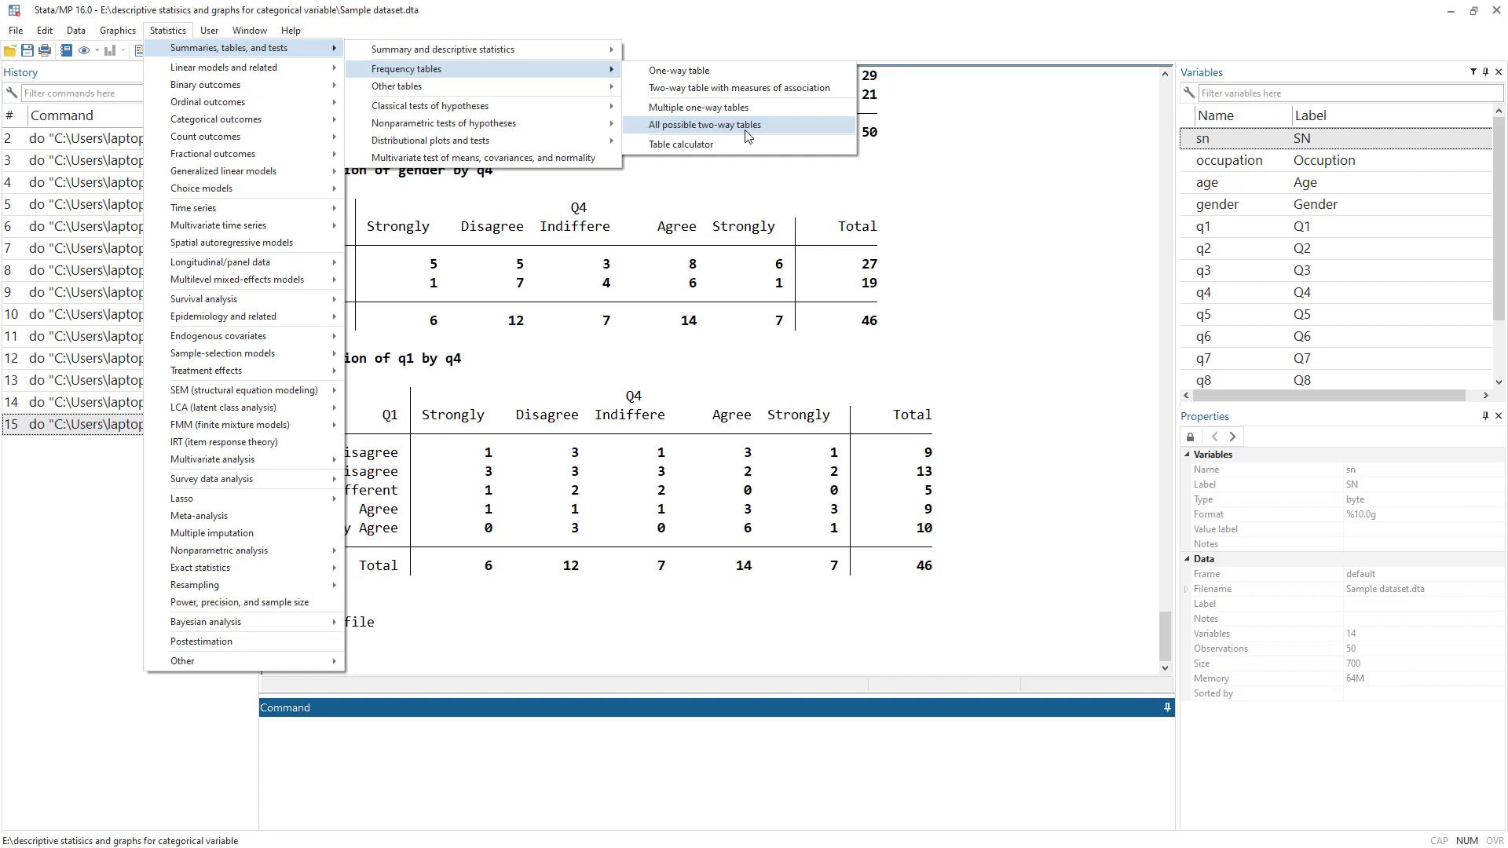
left_click(698, 125)
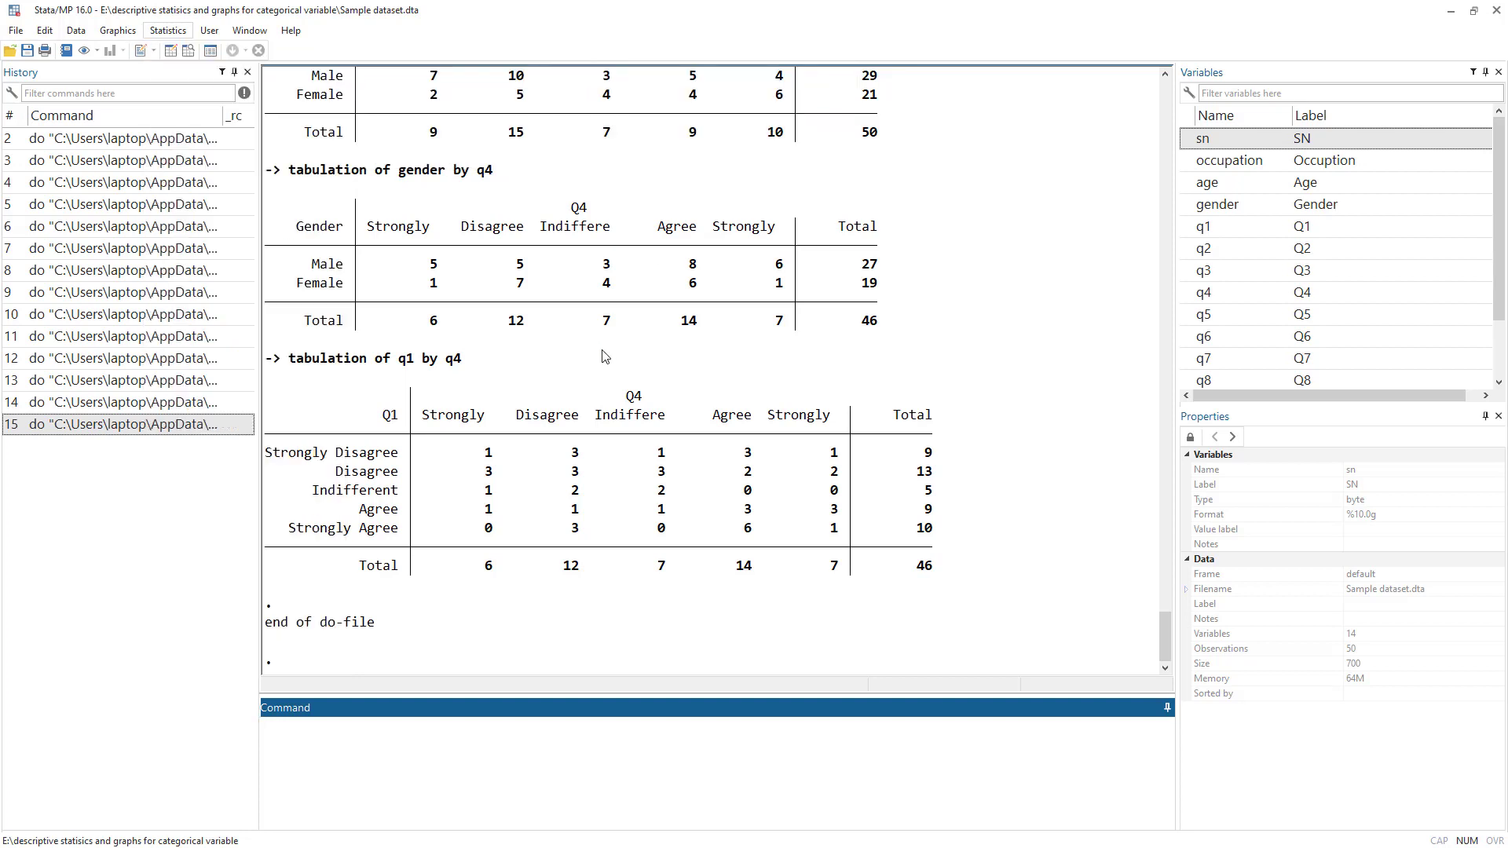
Examine the graph pie line under Pie Chart and the BAR Chart heading in the do-file
key("ctrl+9")
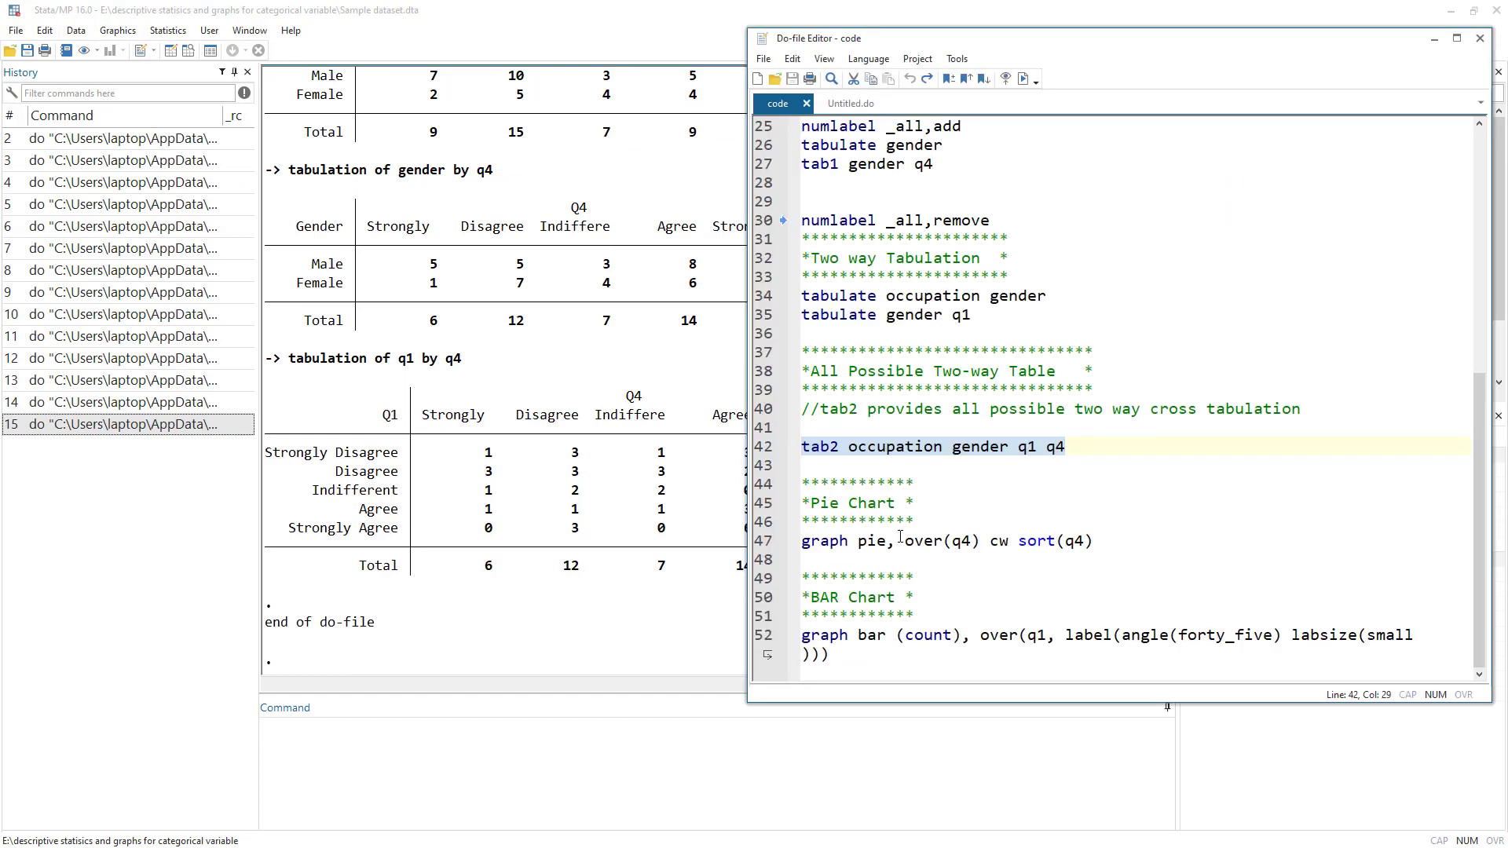
left_click(901, 540)
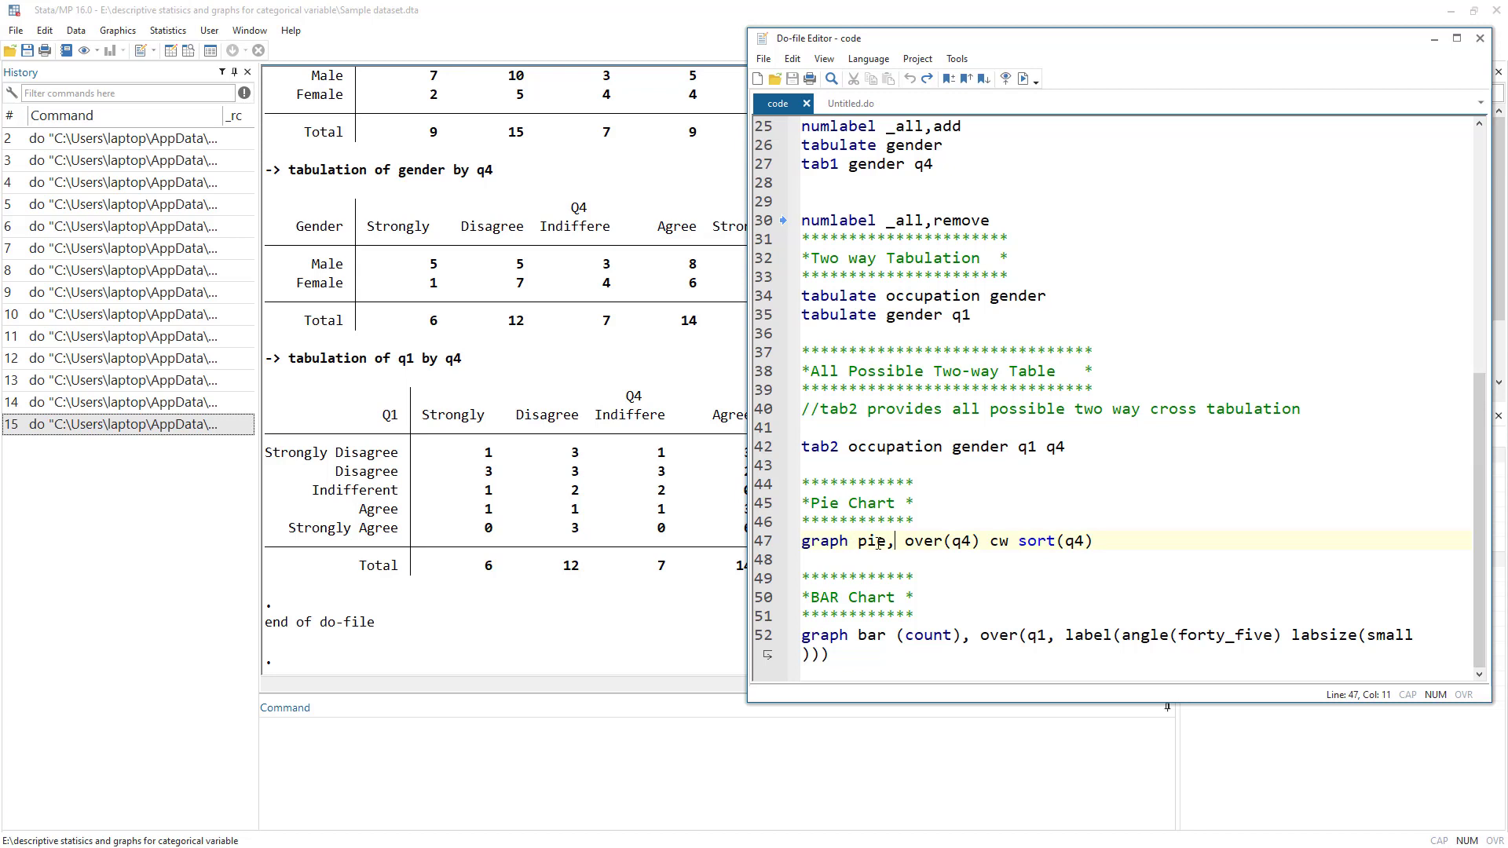
left_click_drag(888, 542, 858, 542)
double_click(817, 601)
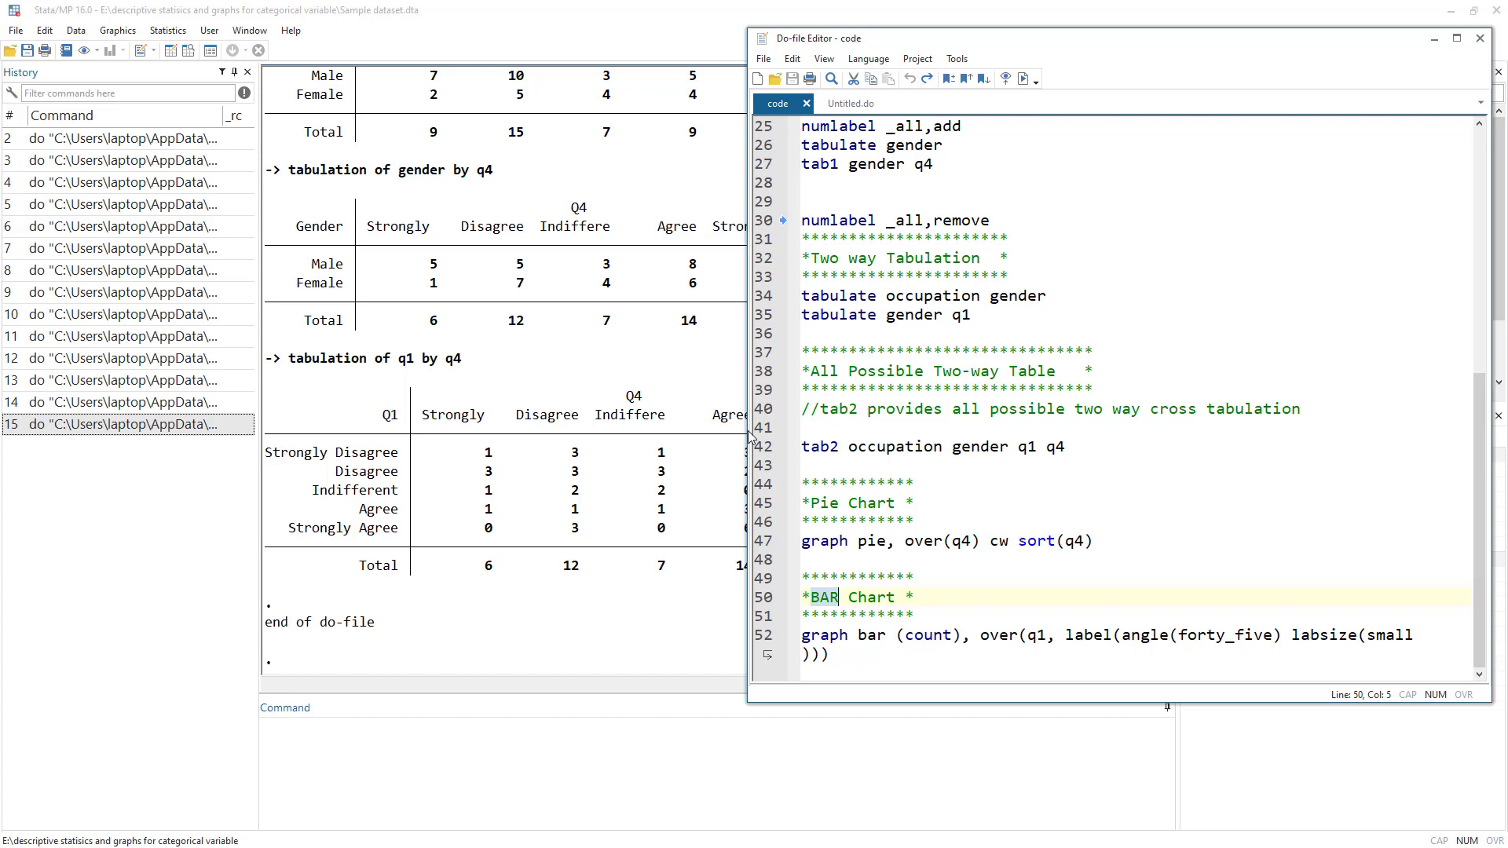
Open the Pie charts dialog and check the variable in over(q4) on the do-file's graph pie line
left_click(118, 31)
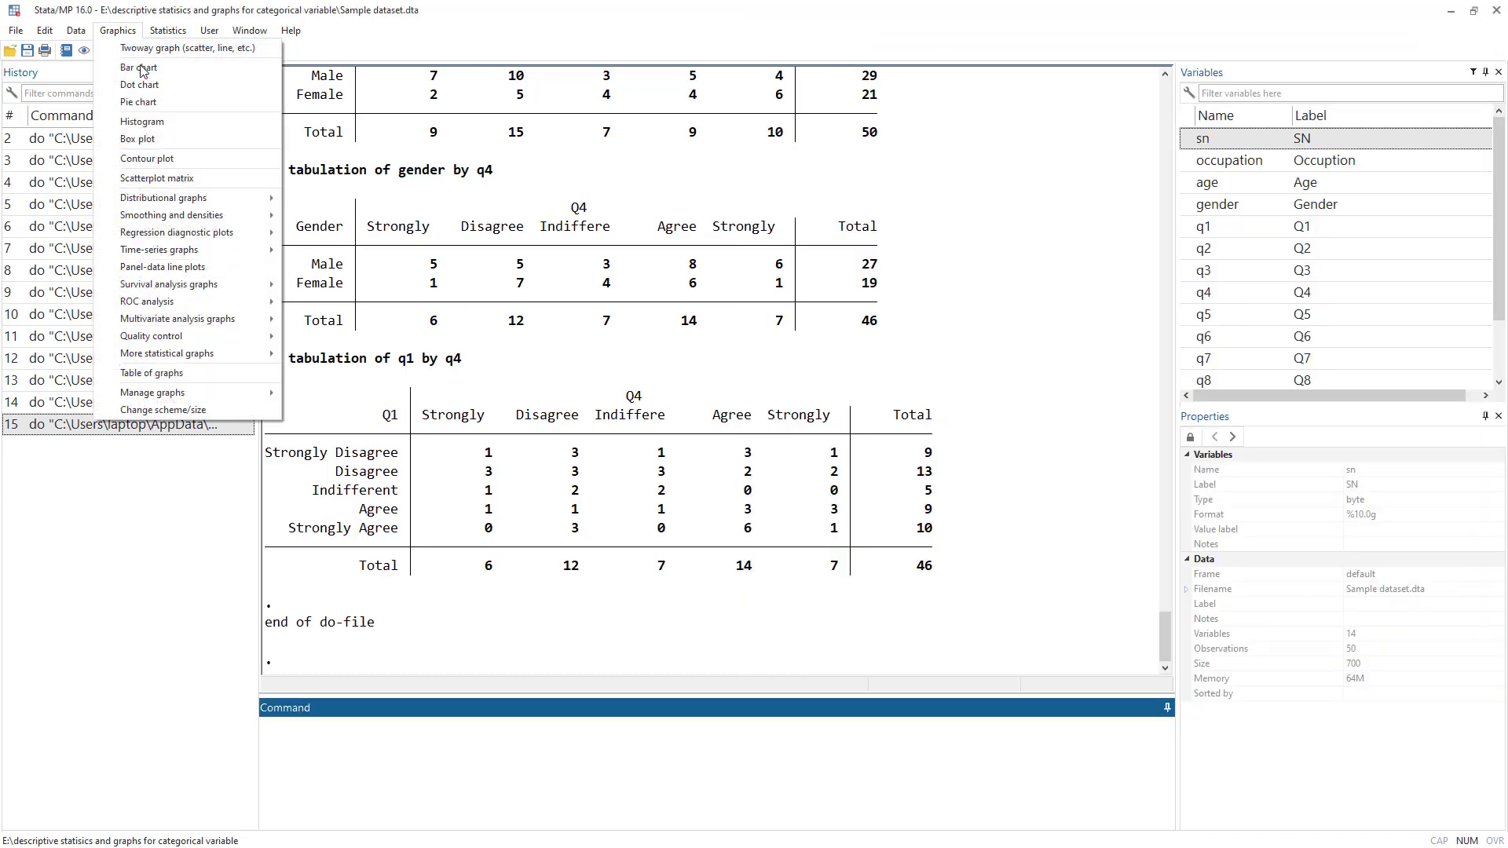
left_click(139, 102)
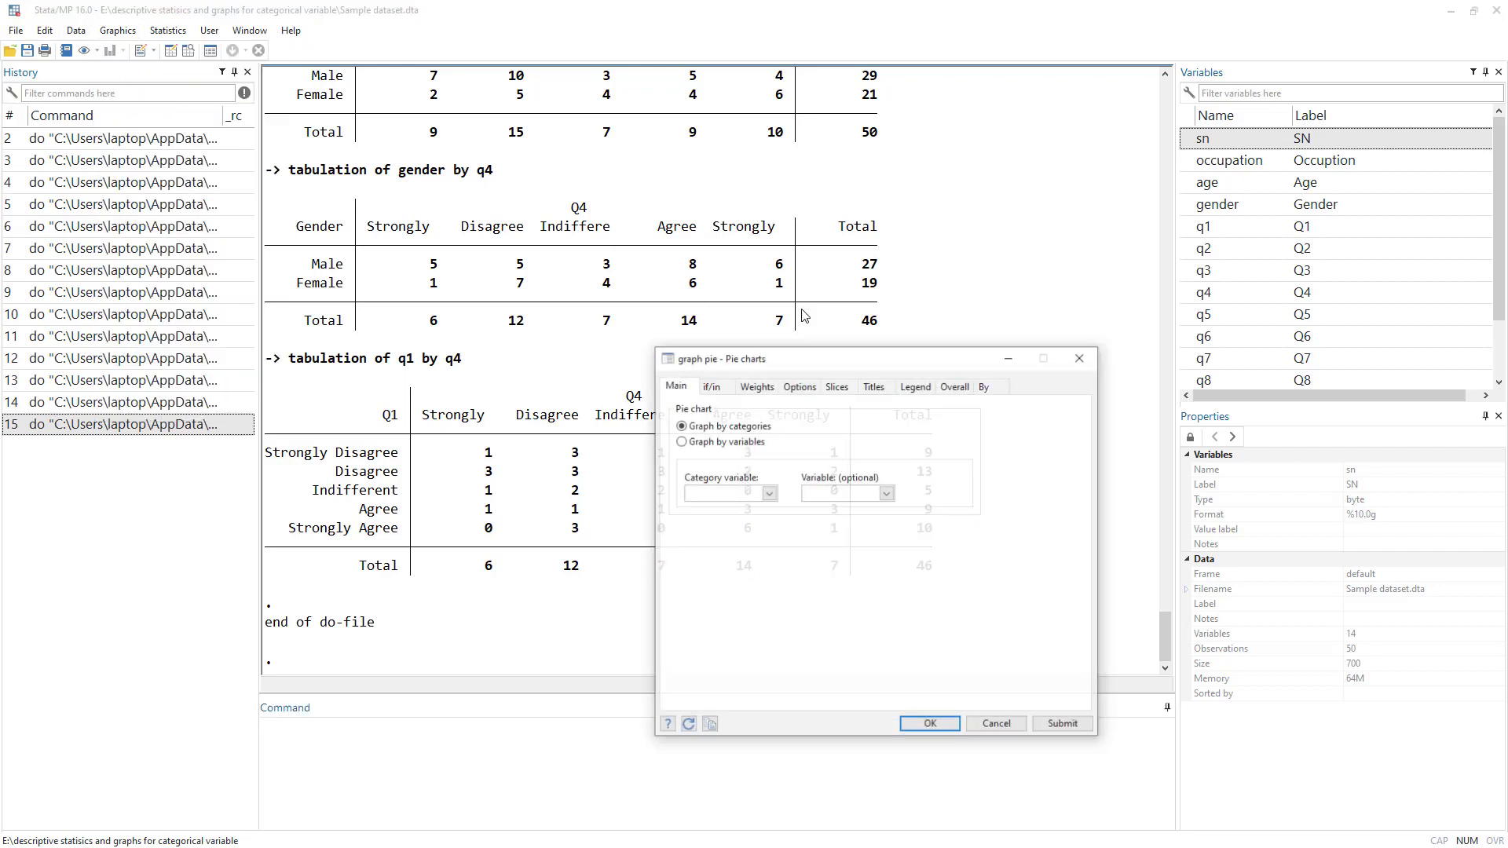
left_click_drag(808, 368, 794, 278)
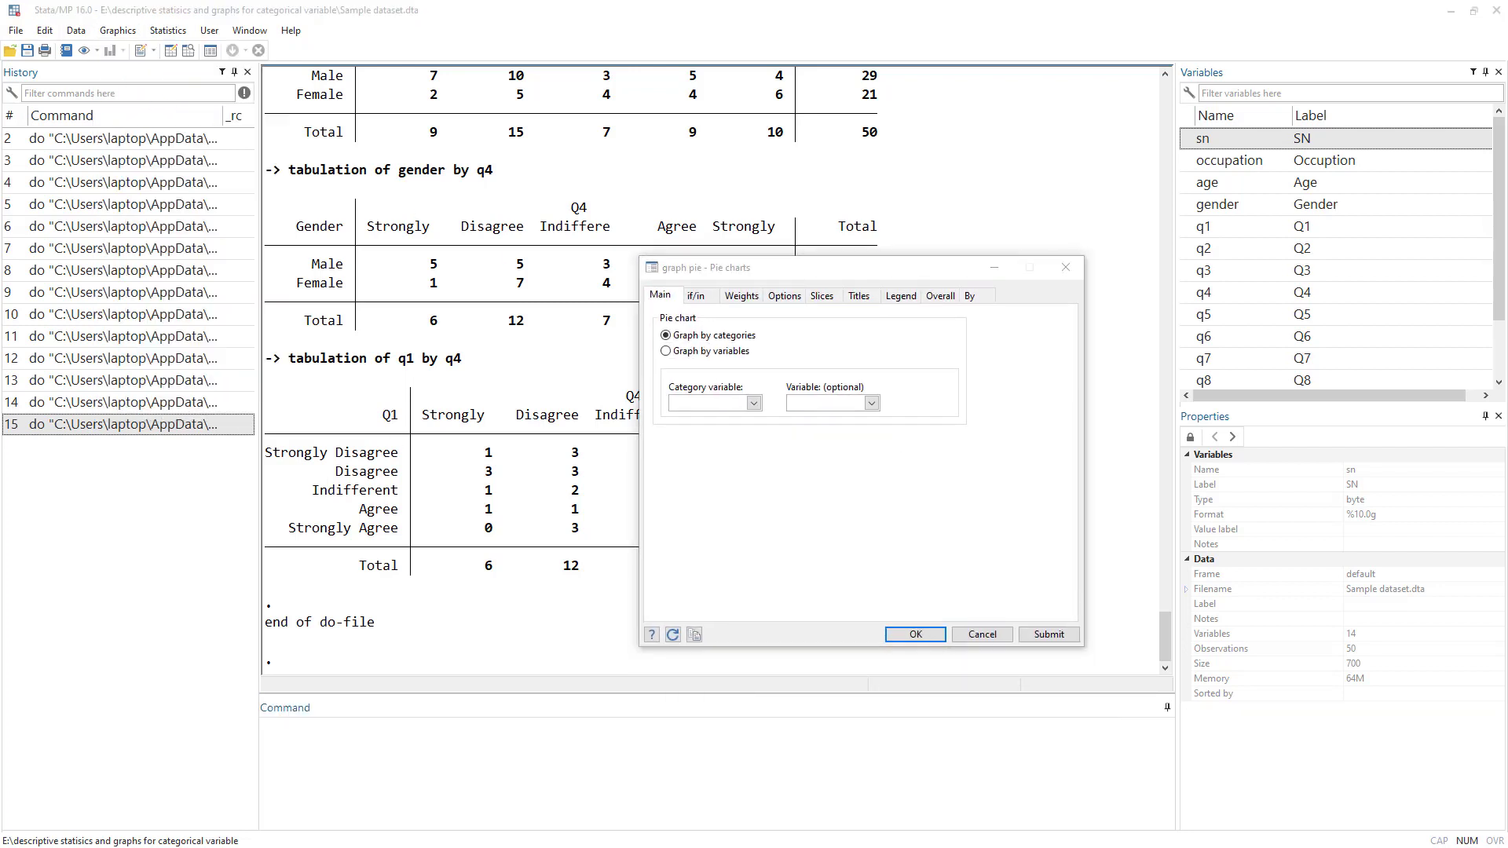
key("ctrl+9")
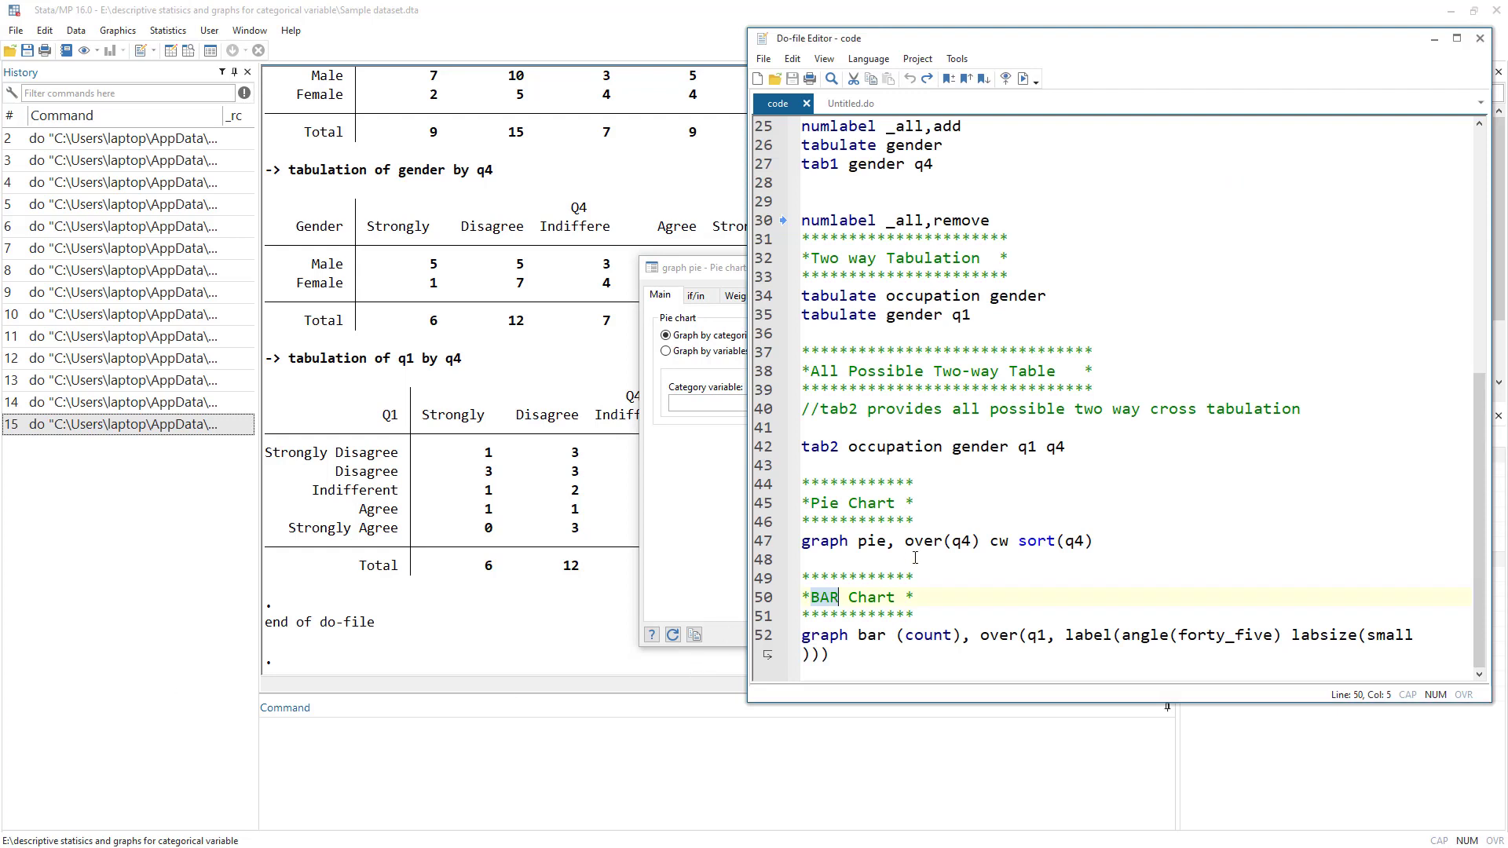
double_click(965, 541)
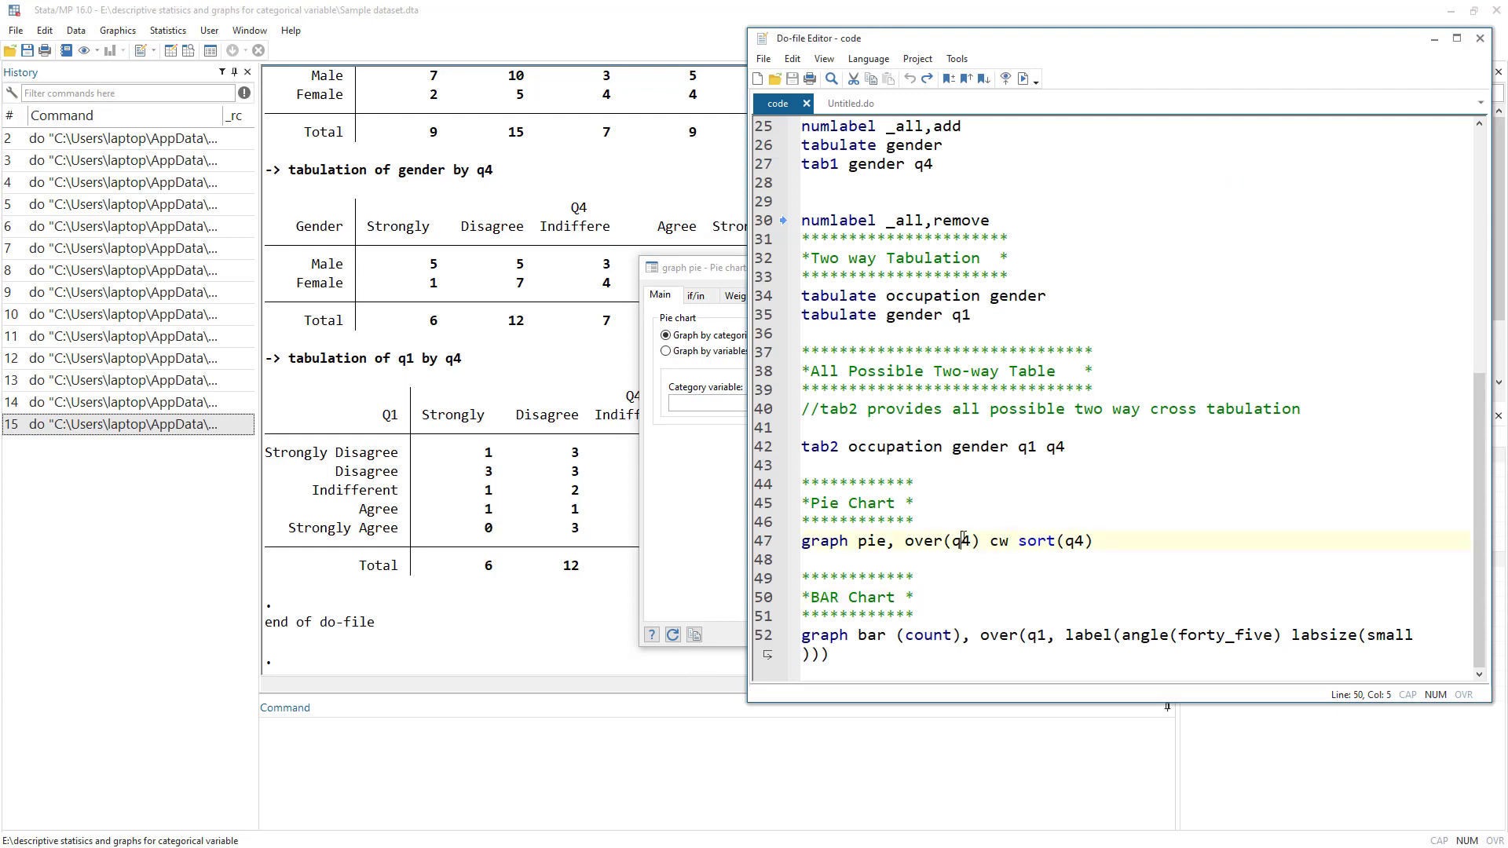
Draw a pie chart by categories with q4 as the category variable, keeping the dialog beside the graph
left_click(673, 405)
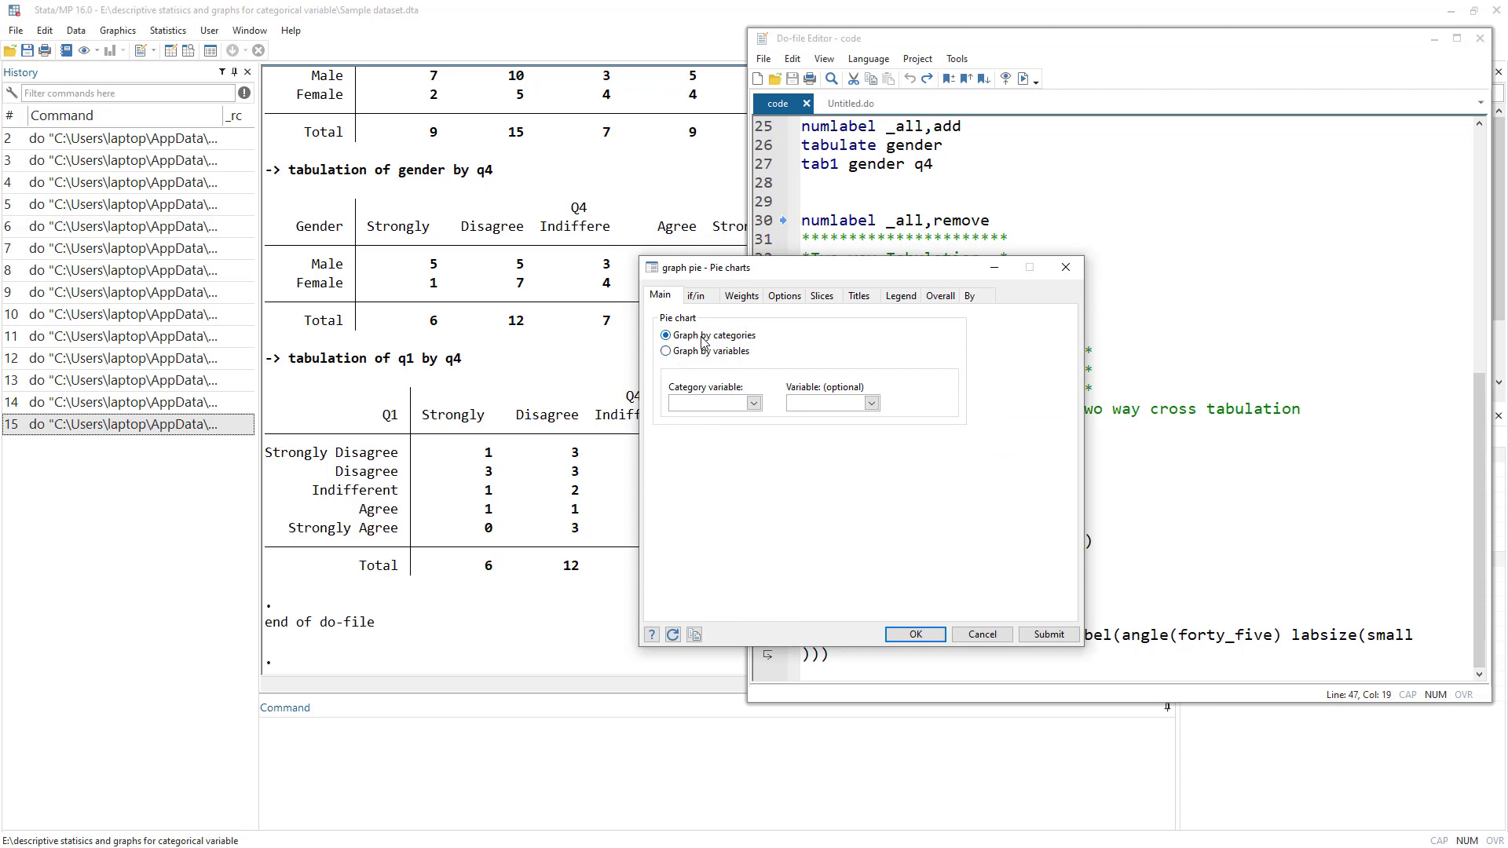
left_click(679, 353)
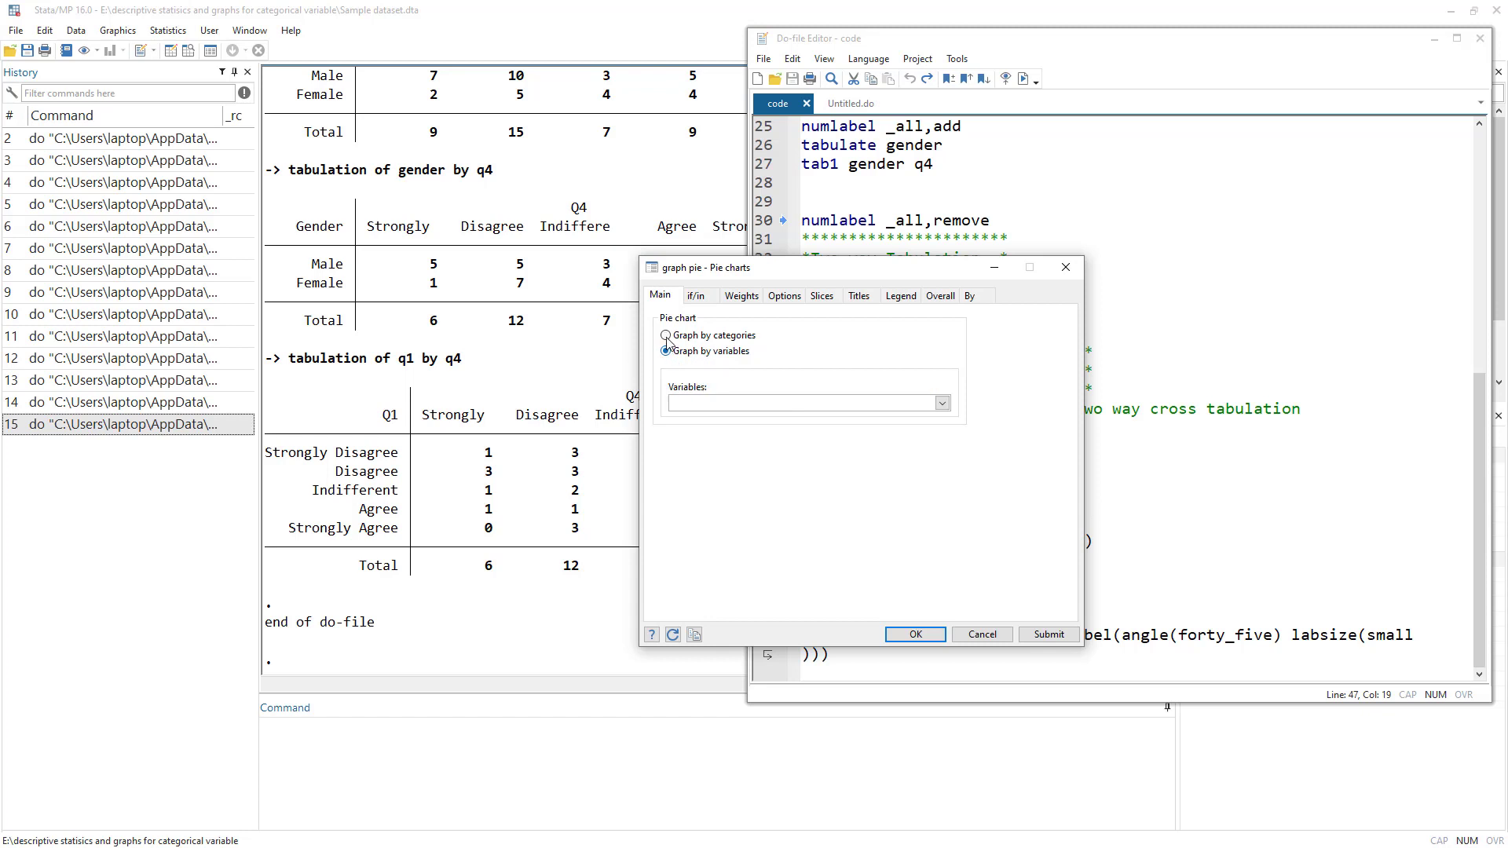
left_click(667, 337)
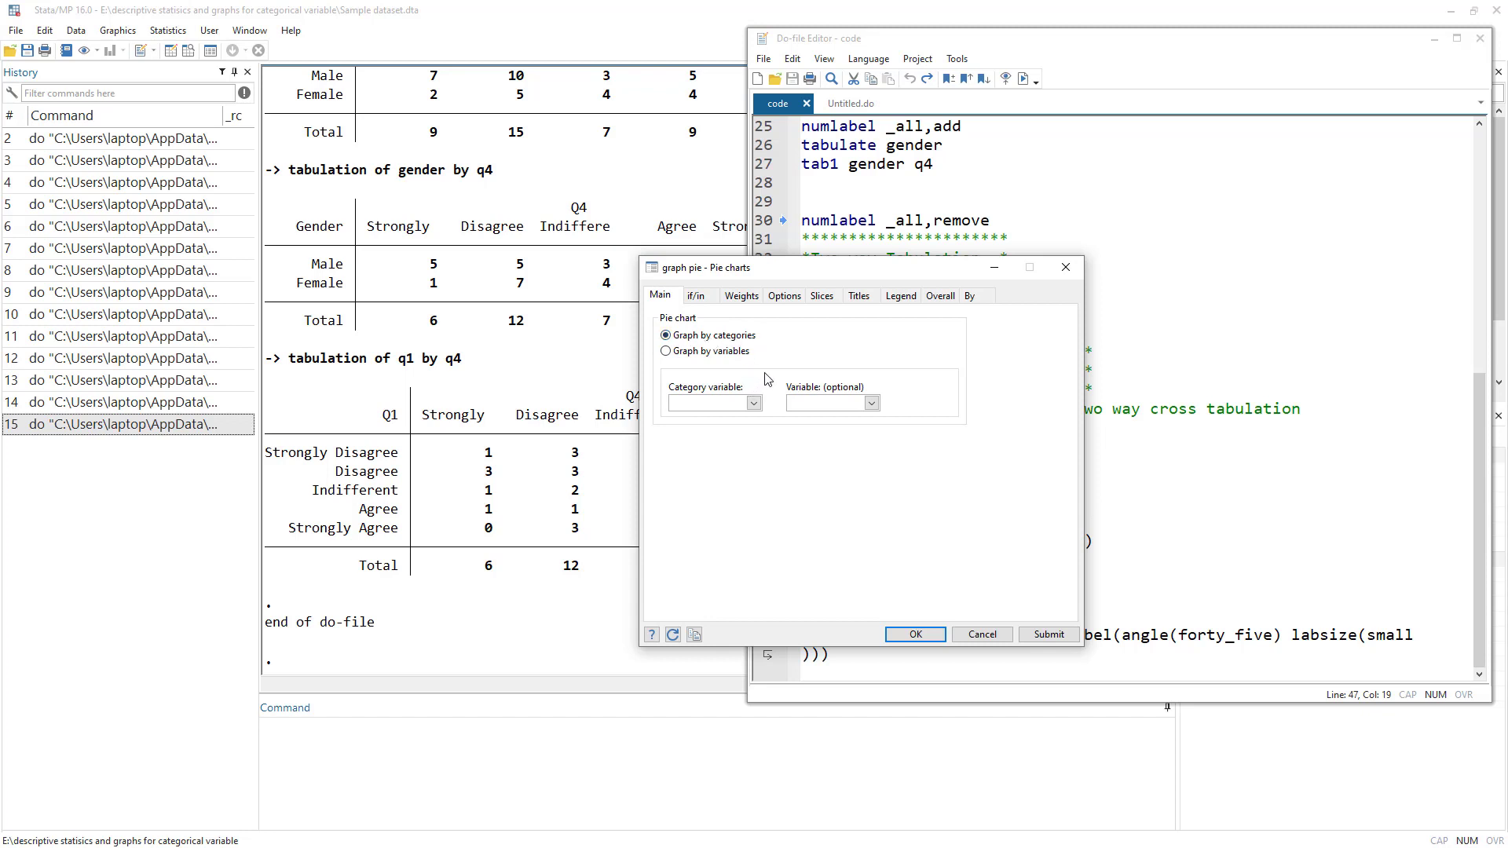
left_click(754, 403)
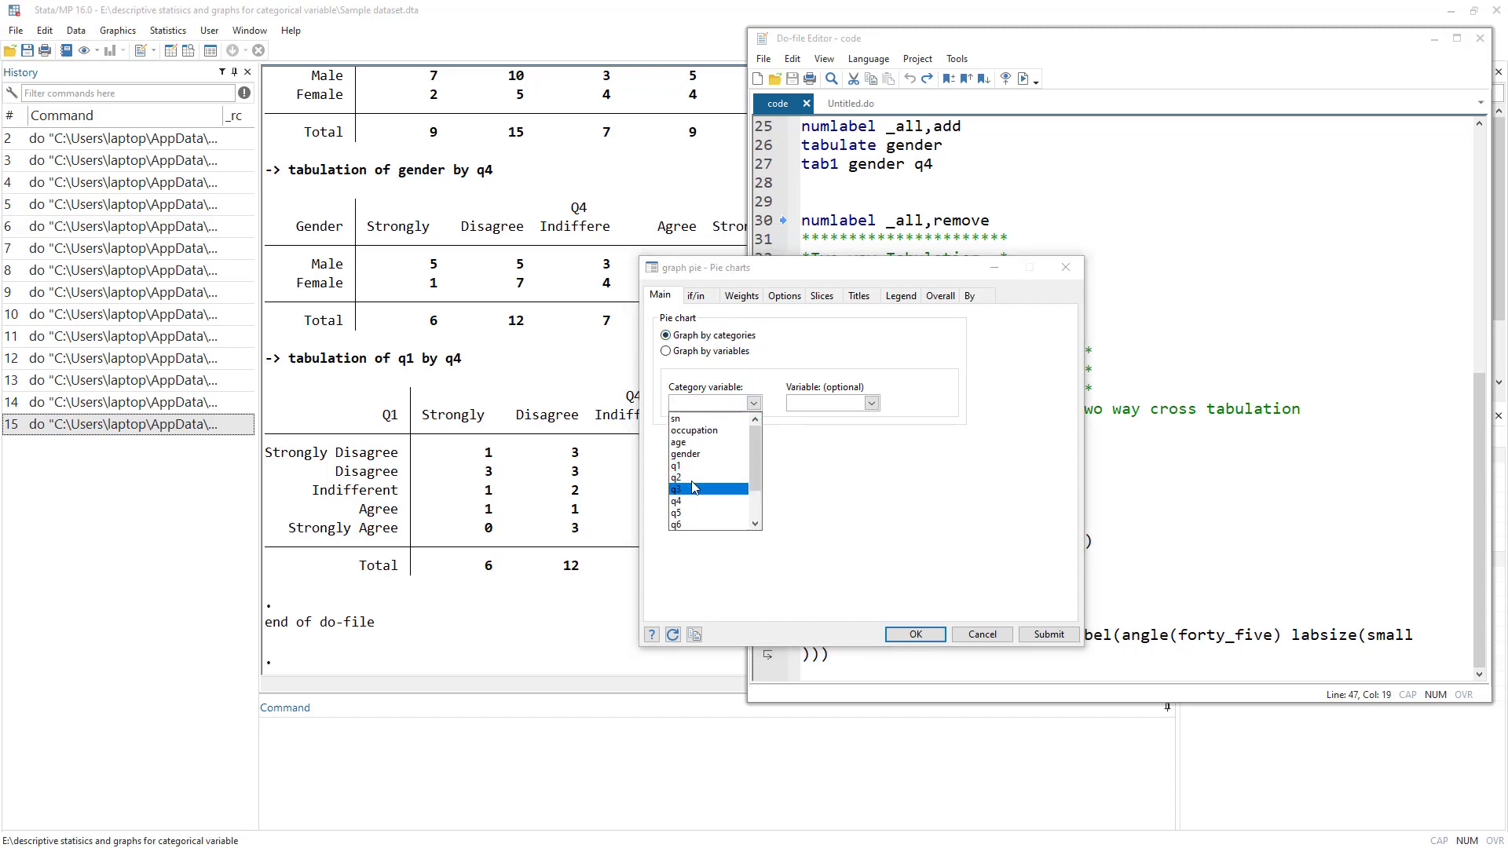
left_click(694, 501)
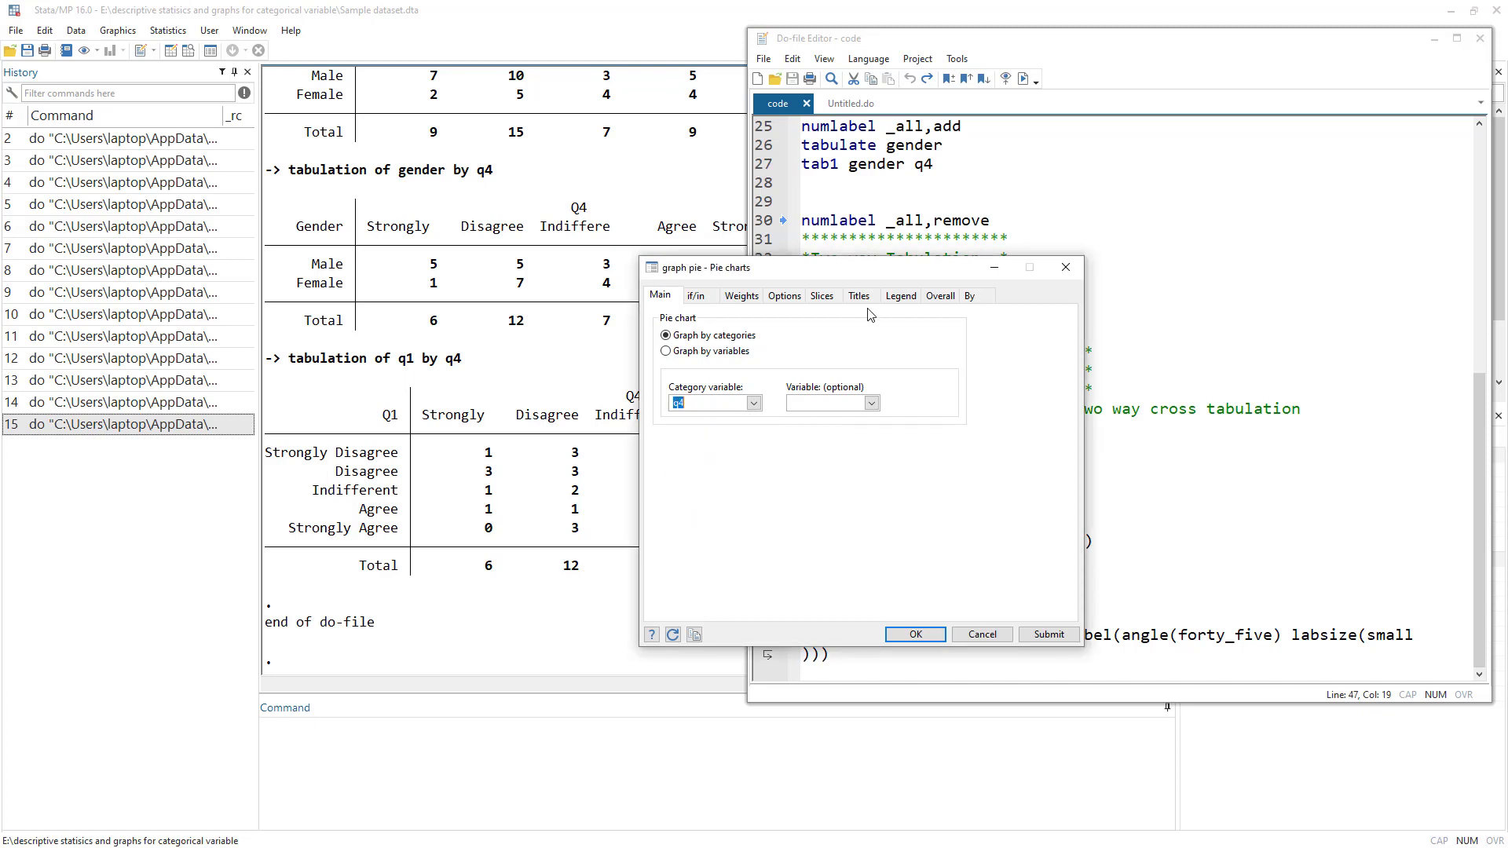
left_click(1048, 629)
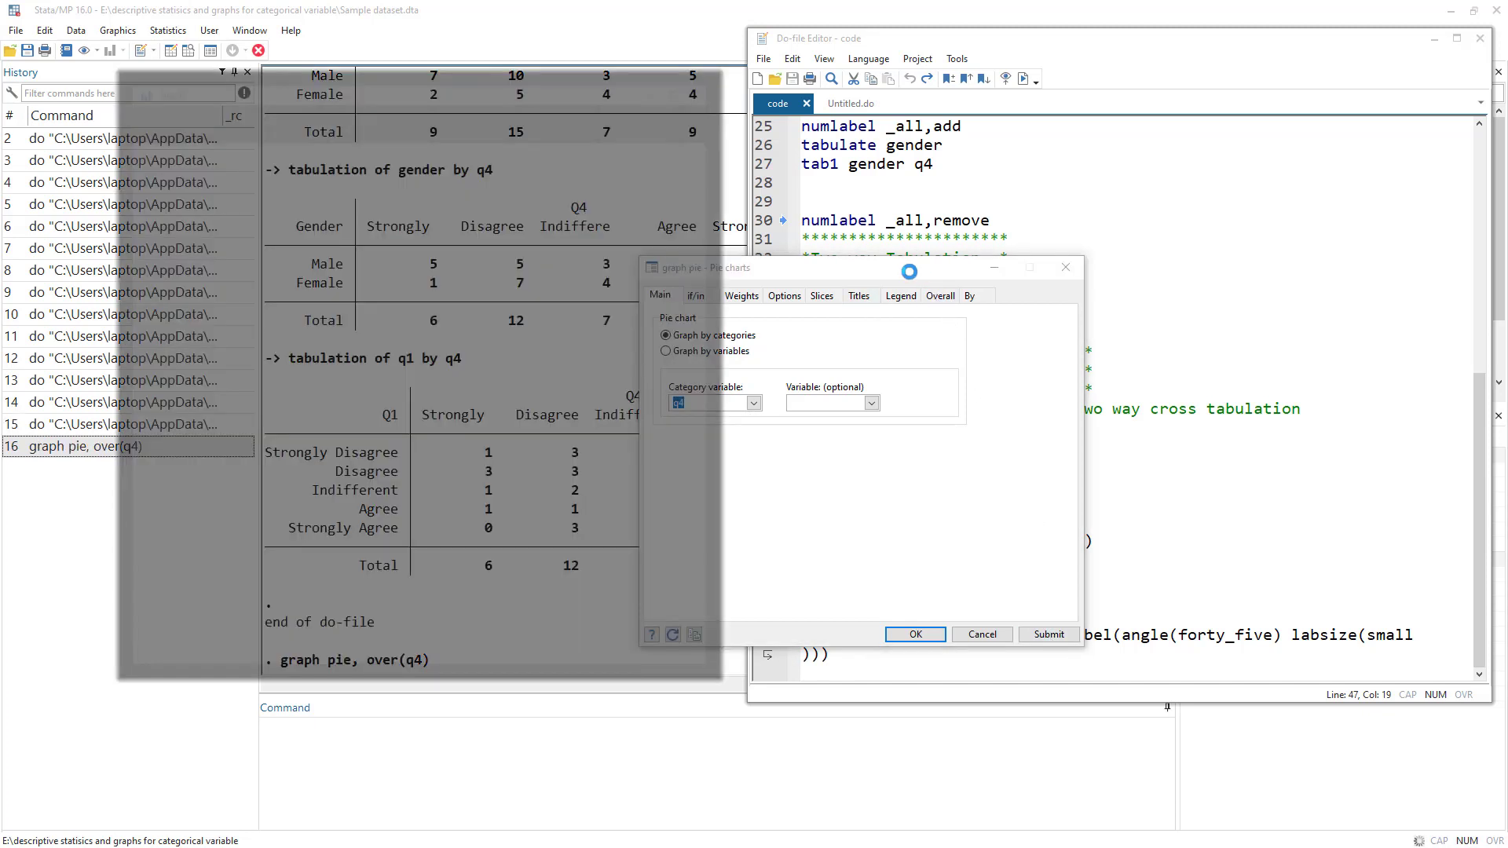
mouse_move(908, 271)
left_mouse_down()
mouse_move(1012, 143)
mouse_move(1019, 91)
left_mouse_up()
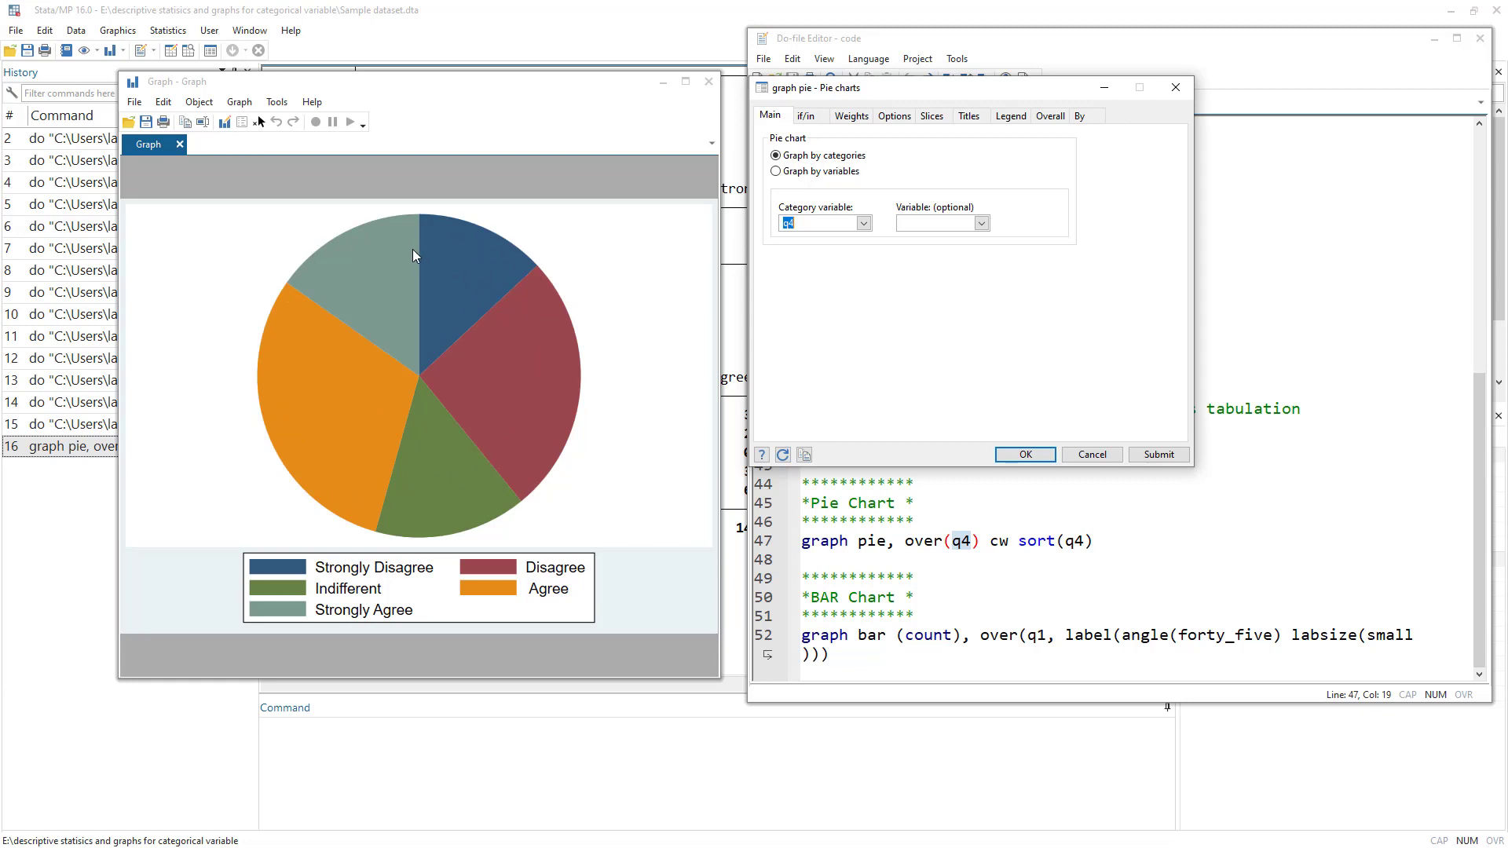
Redraw the q4 pie chart in size order, first alone and again with observations with missing values excluded casewise
left_click(889, 118)
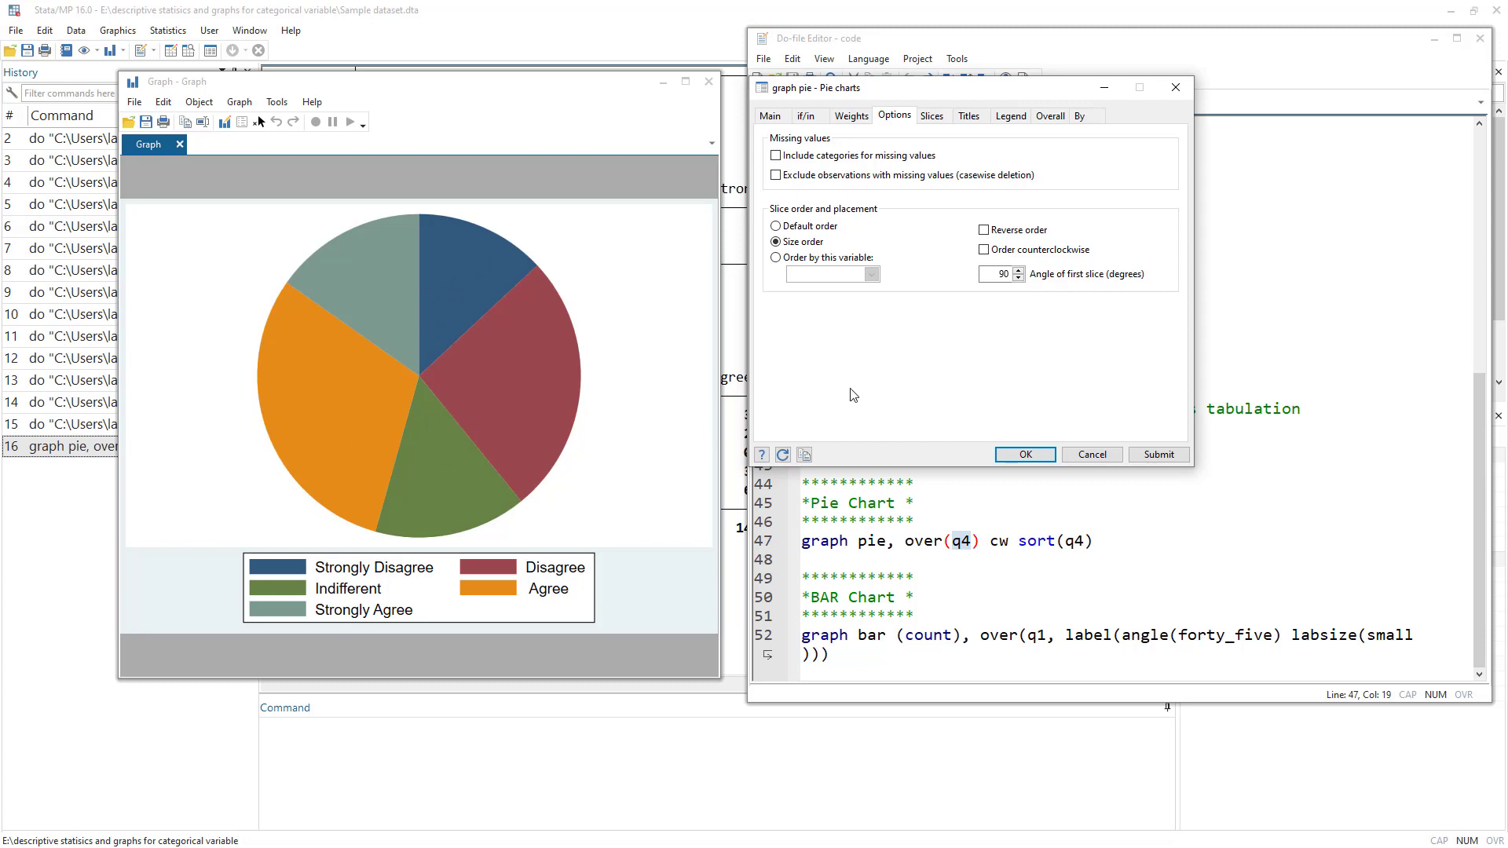
left_click(1148, 461)
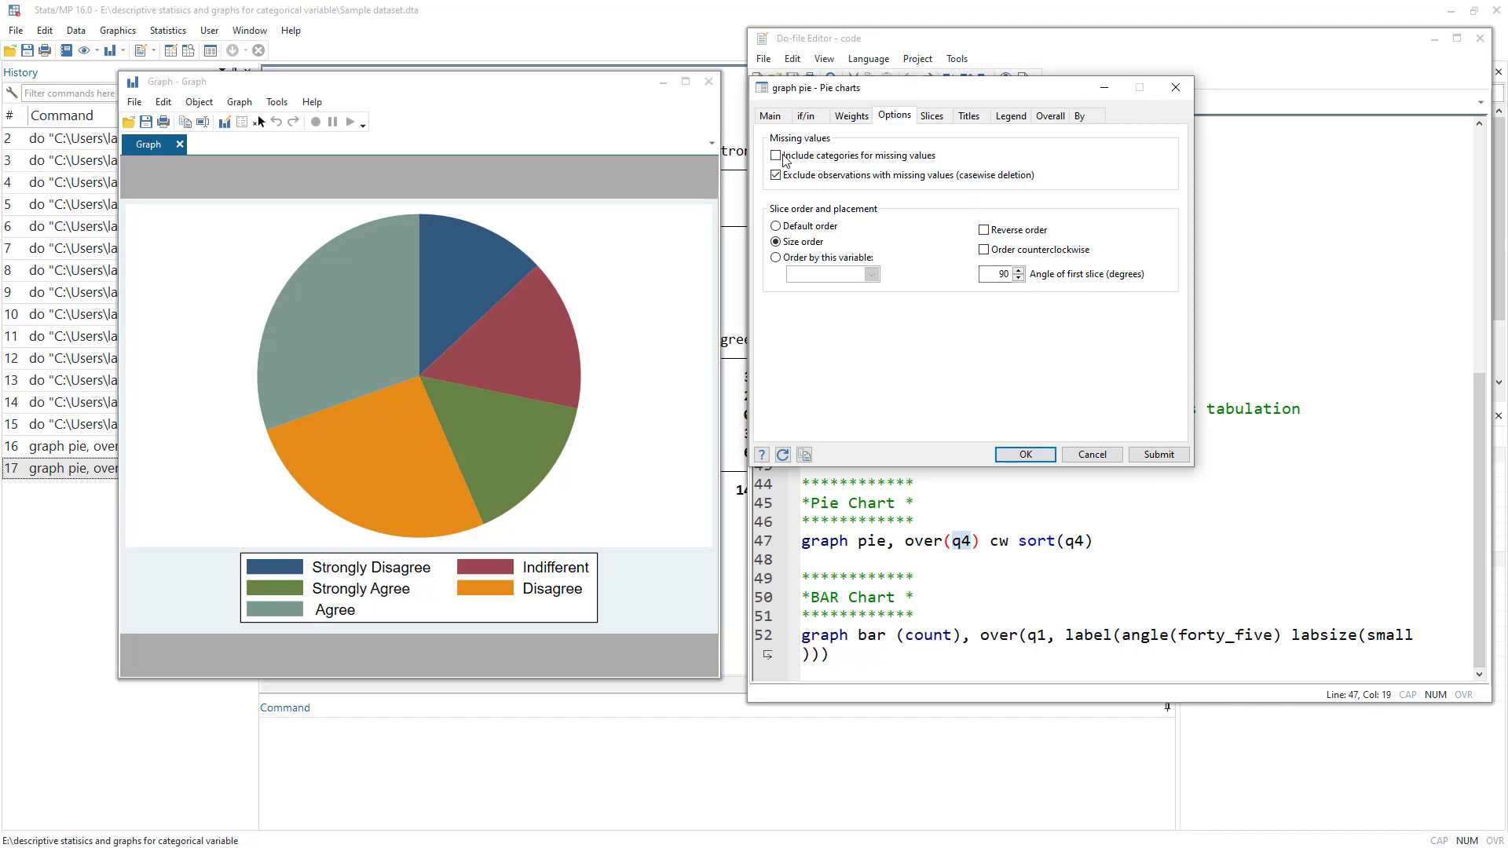
left_click(812, 180)
left_click(1158, 454)
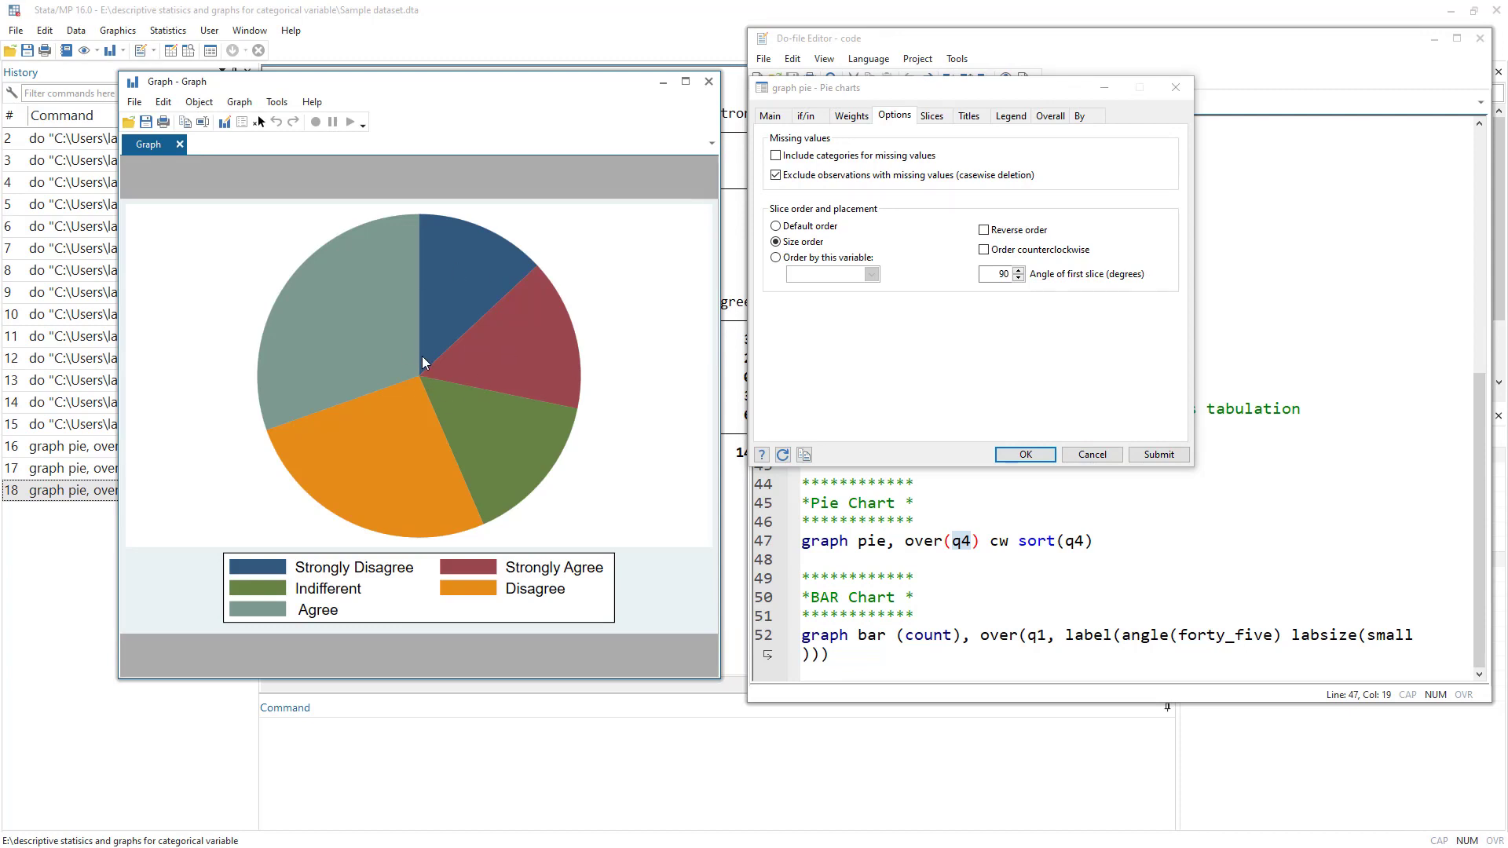
Compare the cw option on the do-file's graph pie line with the pie chart, and close the graph
double_click(1037, 541)
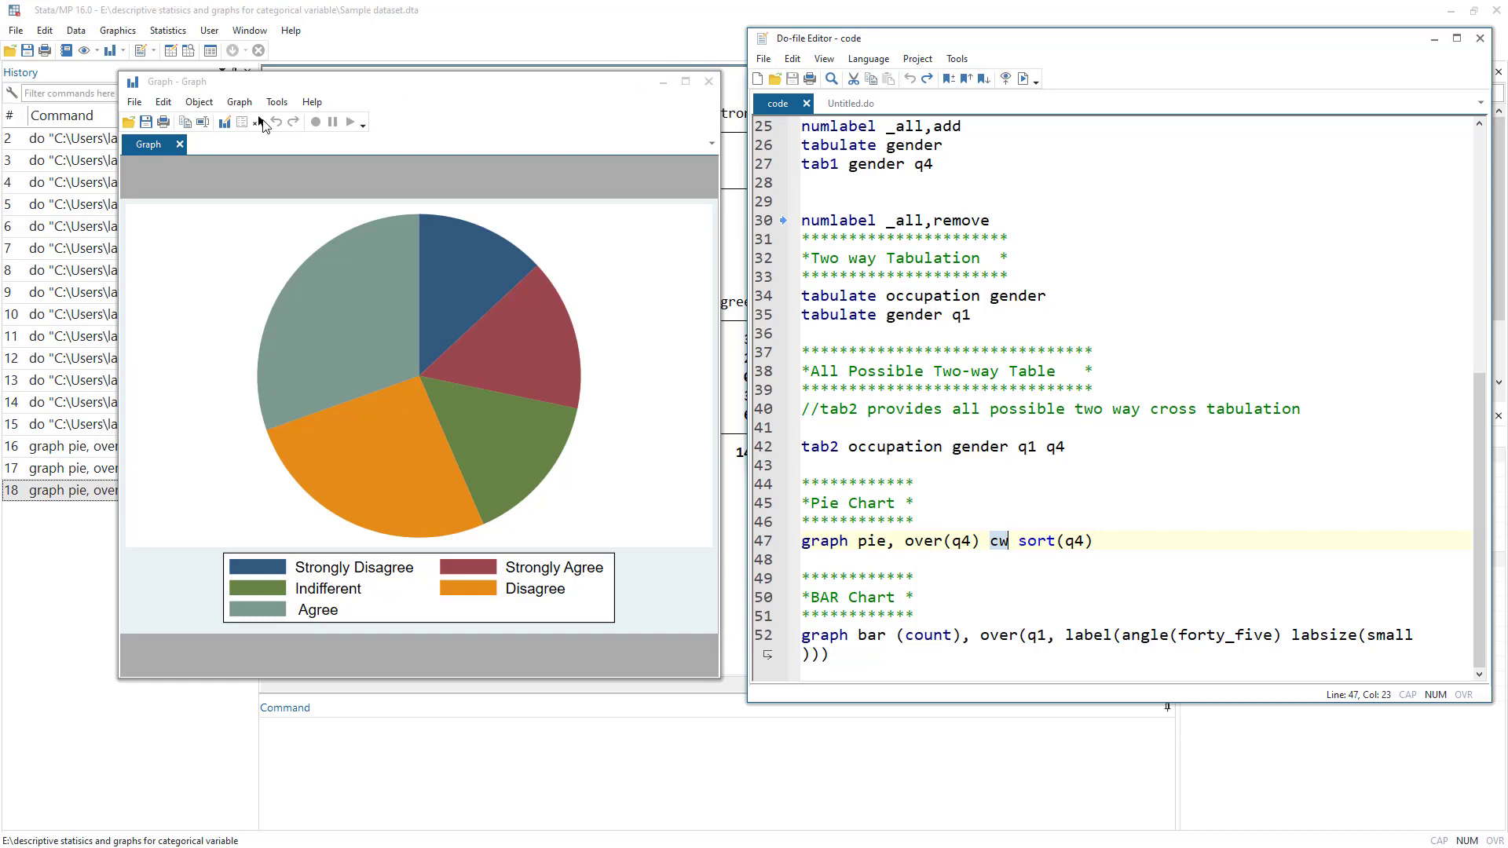
left_click_drag(297, 83, 382, 82)
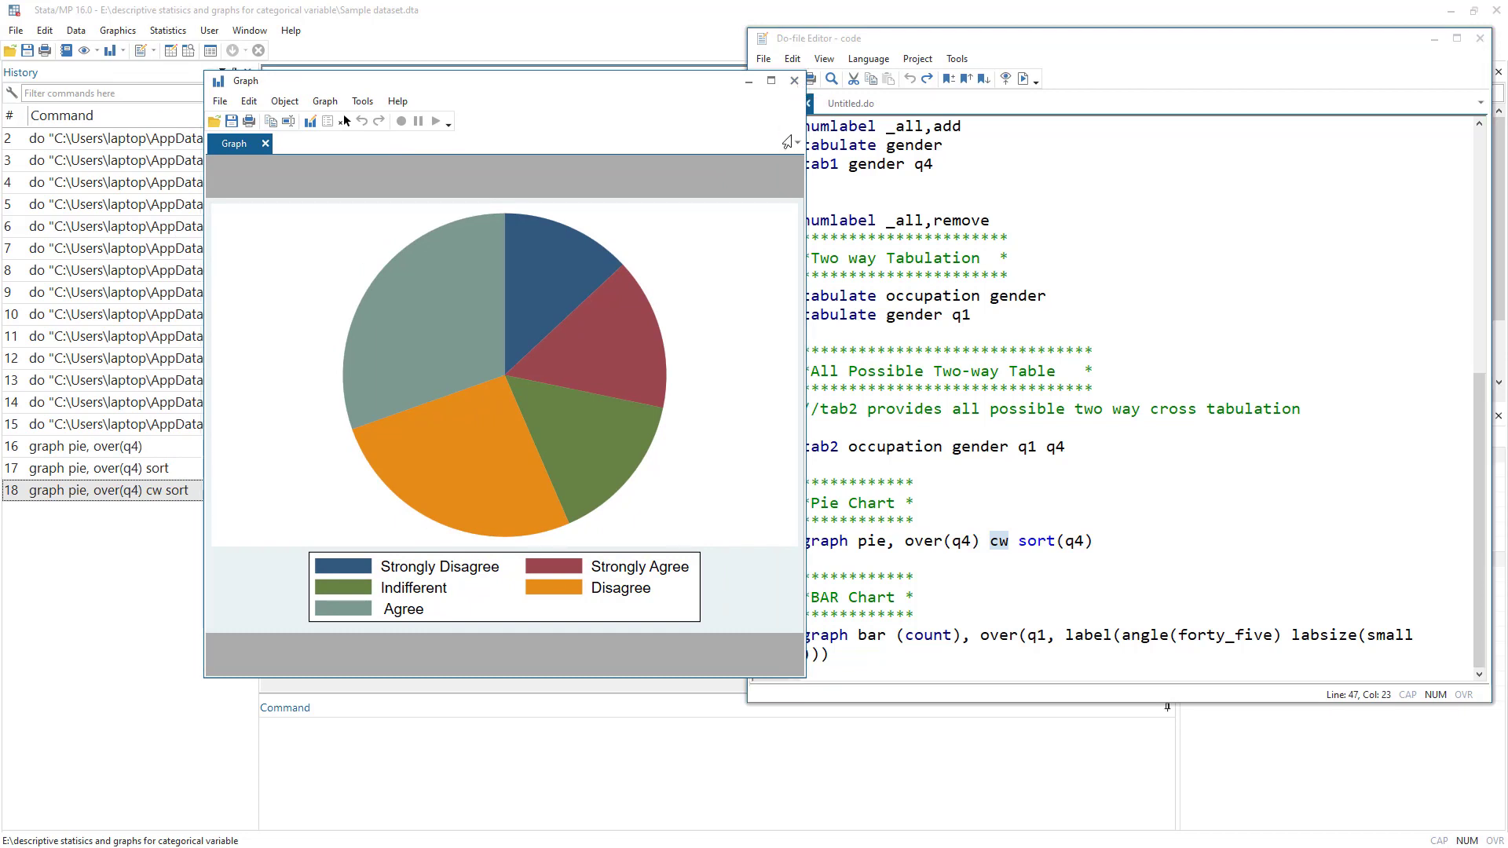
left_click(794, 81)
Open the Bar charts dialog and set the type of data to frequencies within categories
left_click(116, 32)
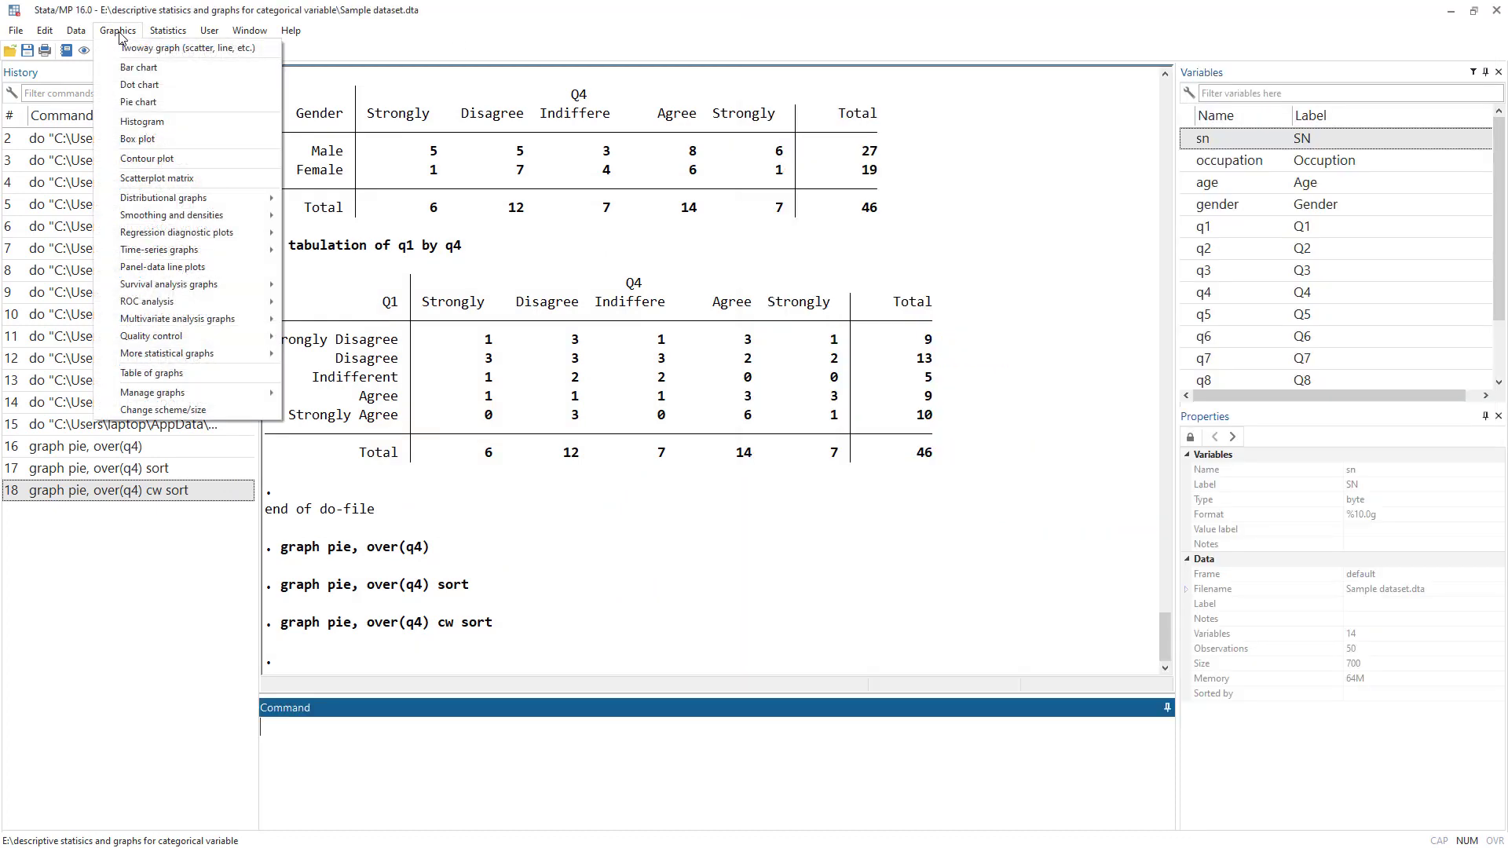
left_click(205, 107)
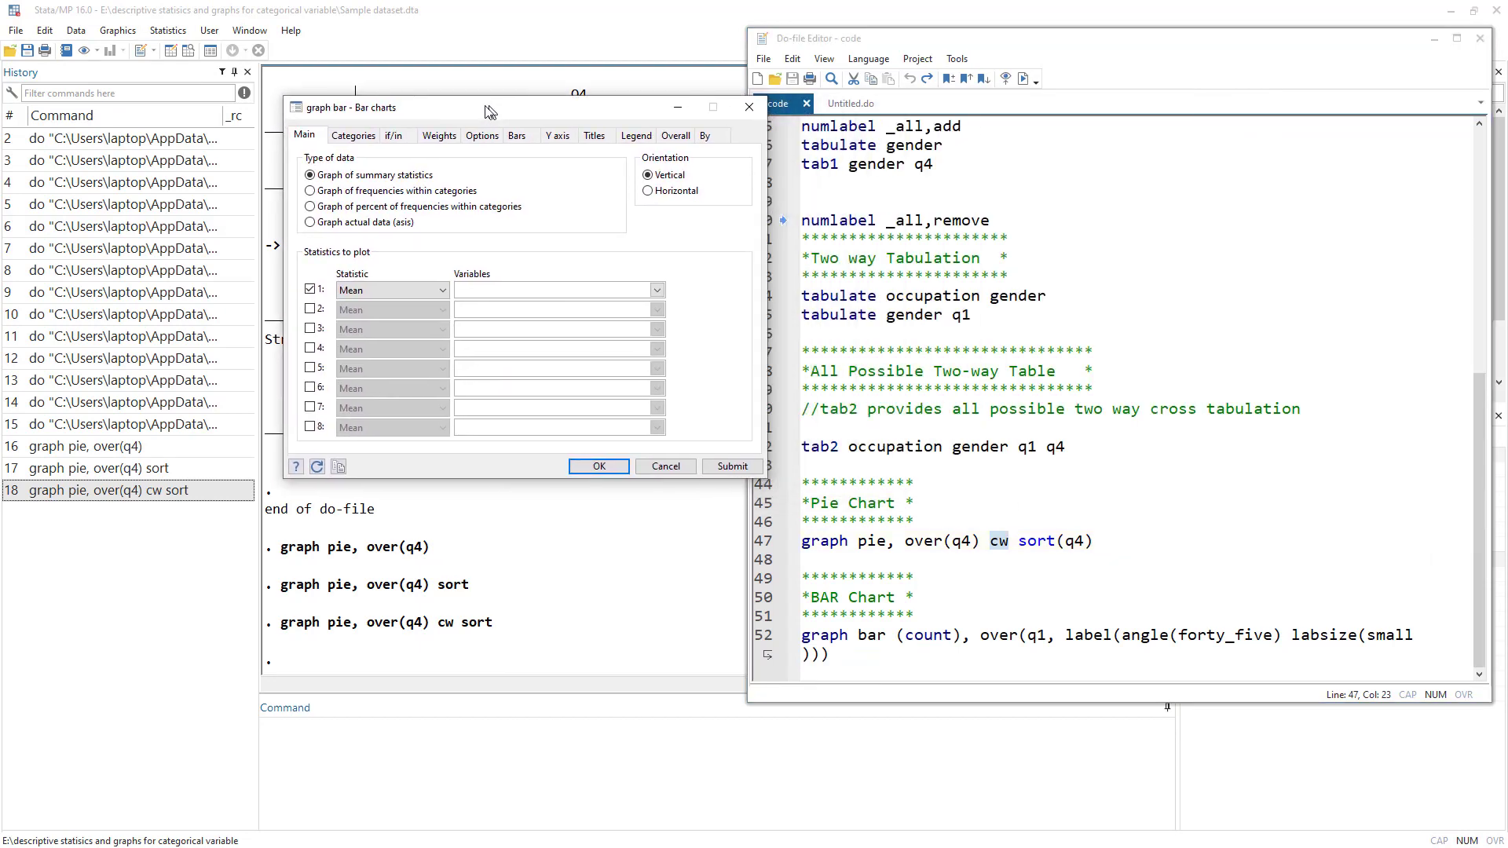
left_click_drag(488, 112, 480, 112)
left_click(322, 197)
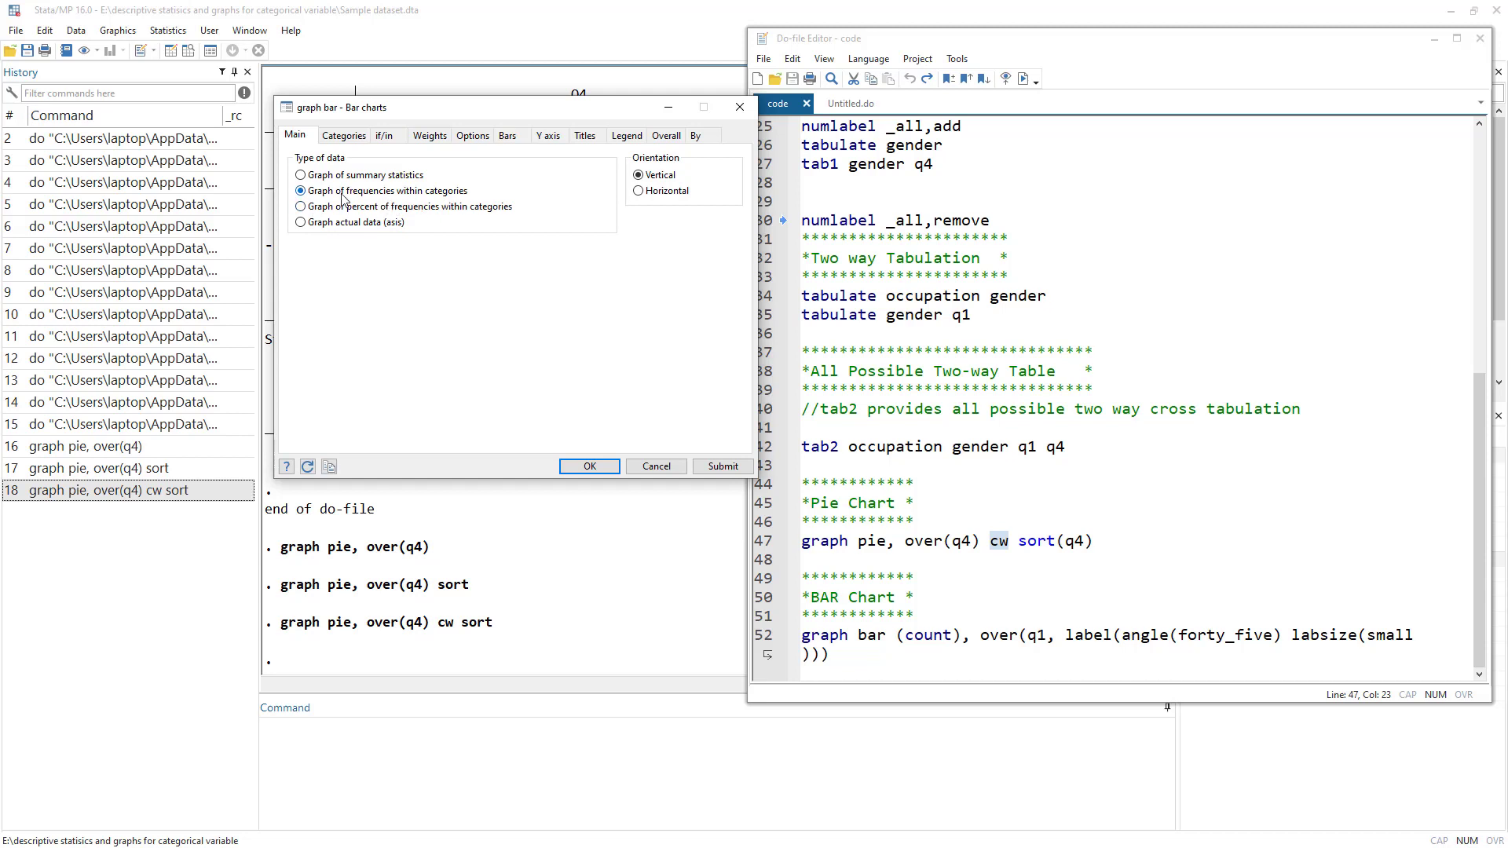
Enable Group 1 with q1 as the grouping variable and draw the bar chart
left_click(346, 138)
left_click(301, 157)
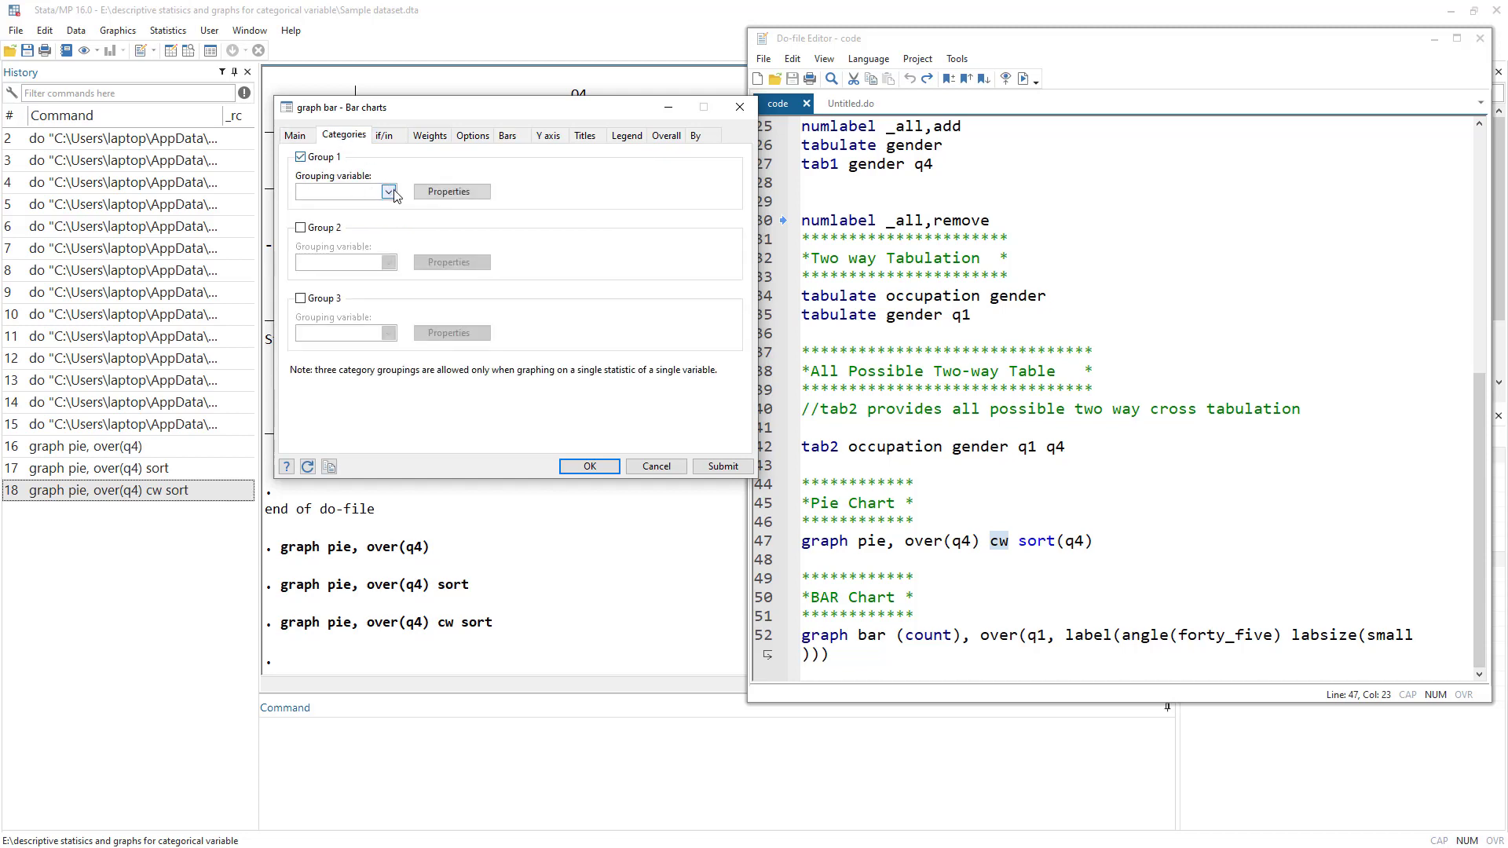
left_click(389, 192)
left_click(330, 250)
left_click(722, 466)
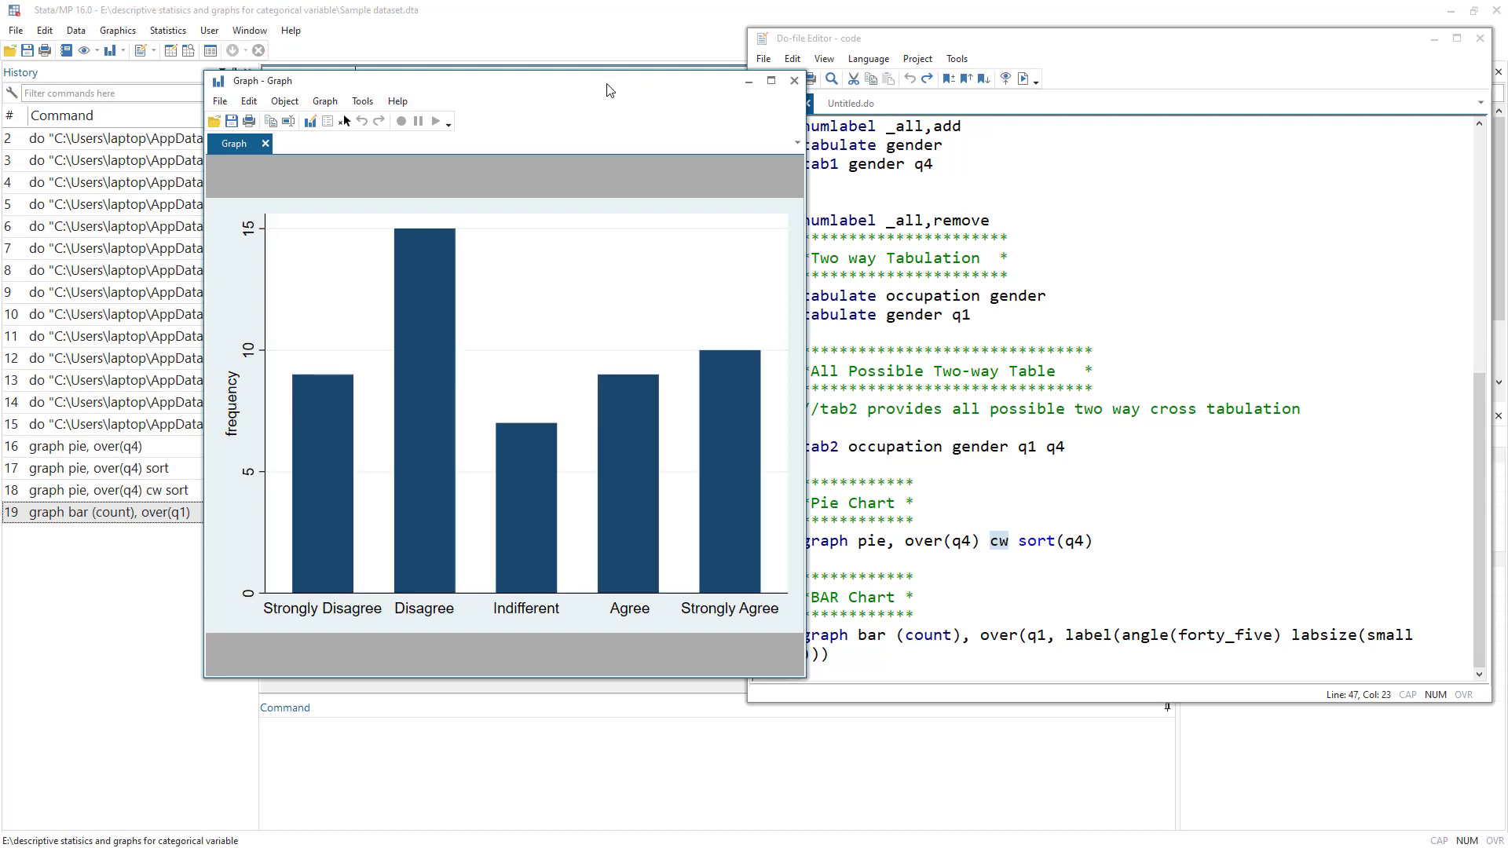
Set the q1 category label angle to Vertical and redraw the bar chart
left_click_drag(532, 100, 1156, 129)
left_click(712, 118)
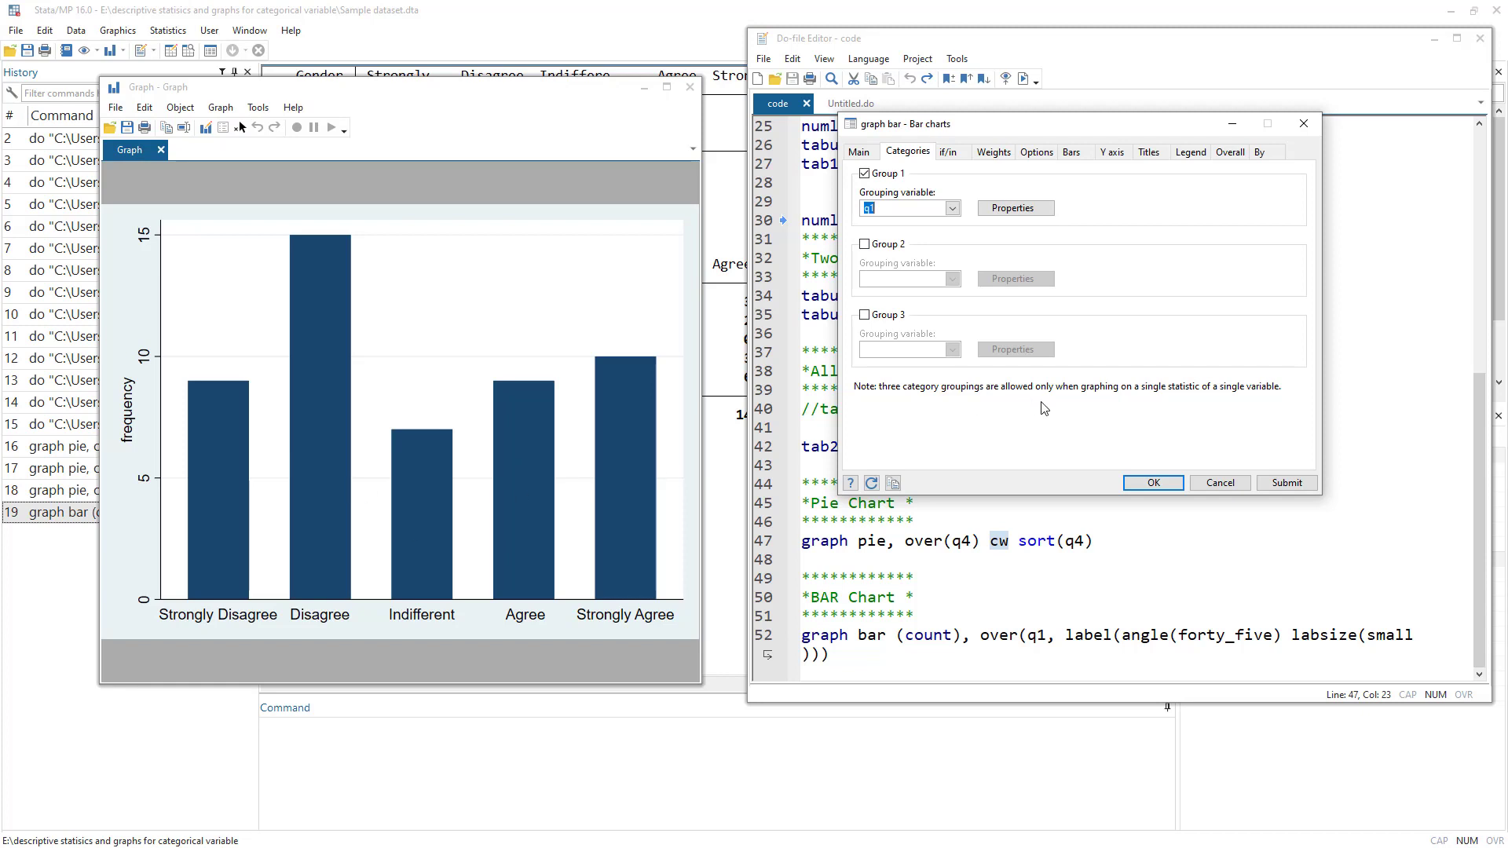
left_click(1029, 212)
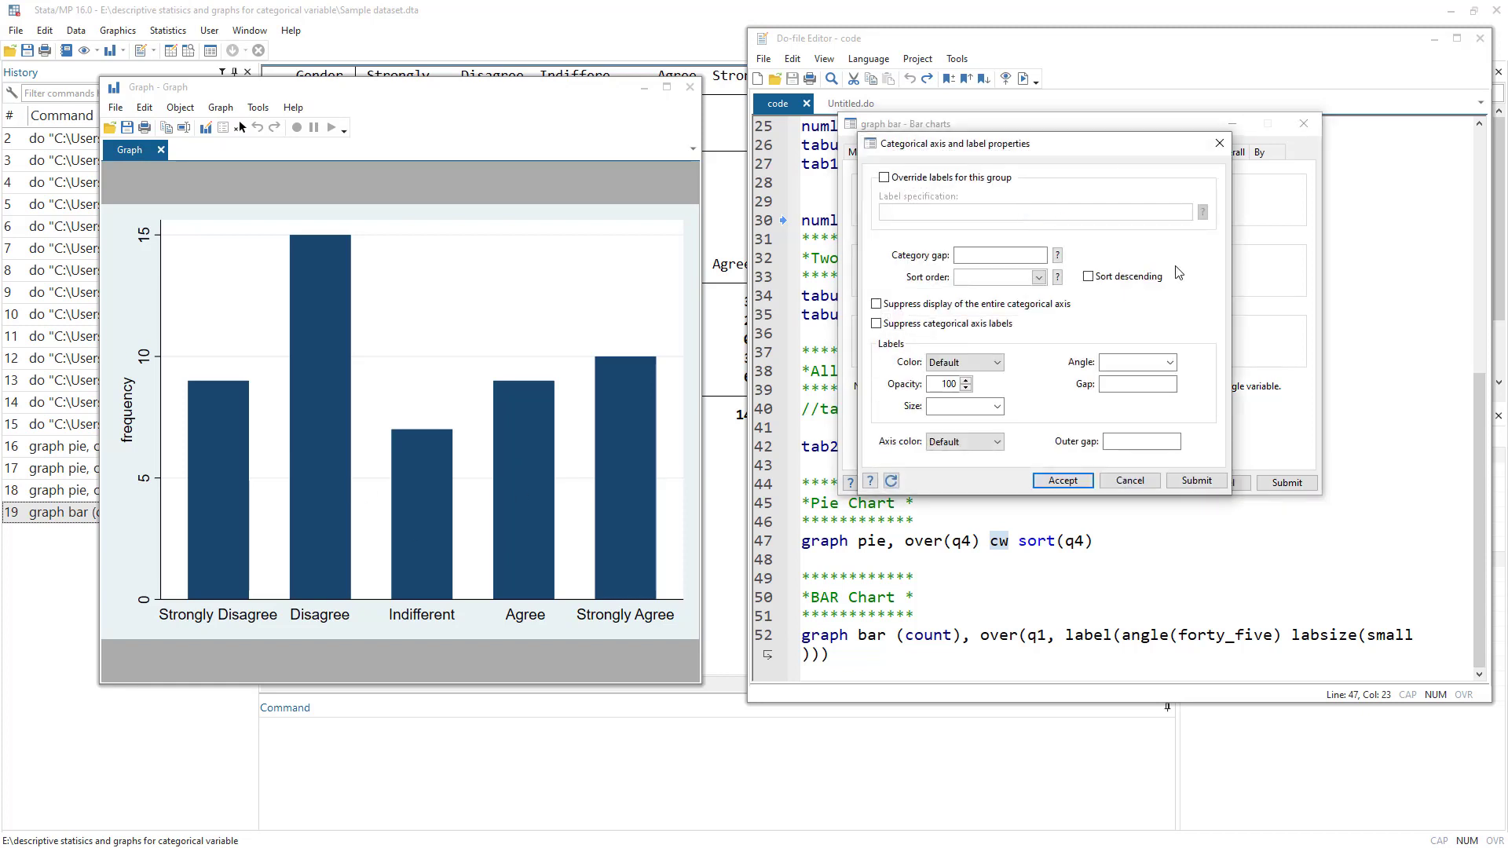
left_click(1170, 362)
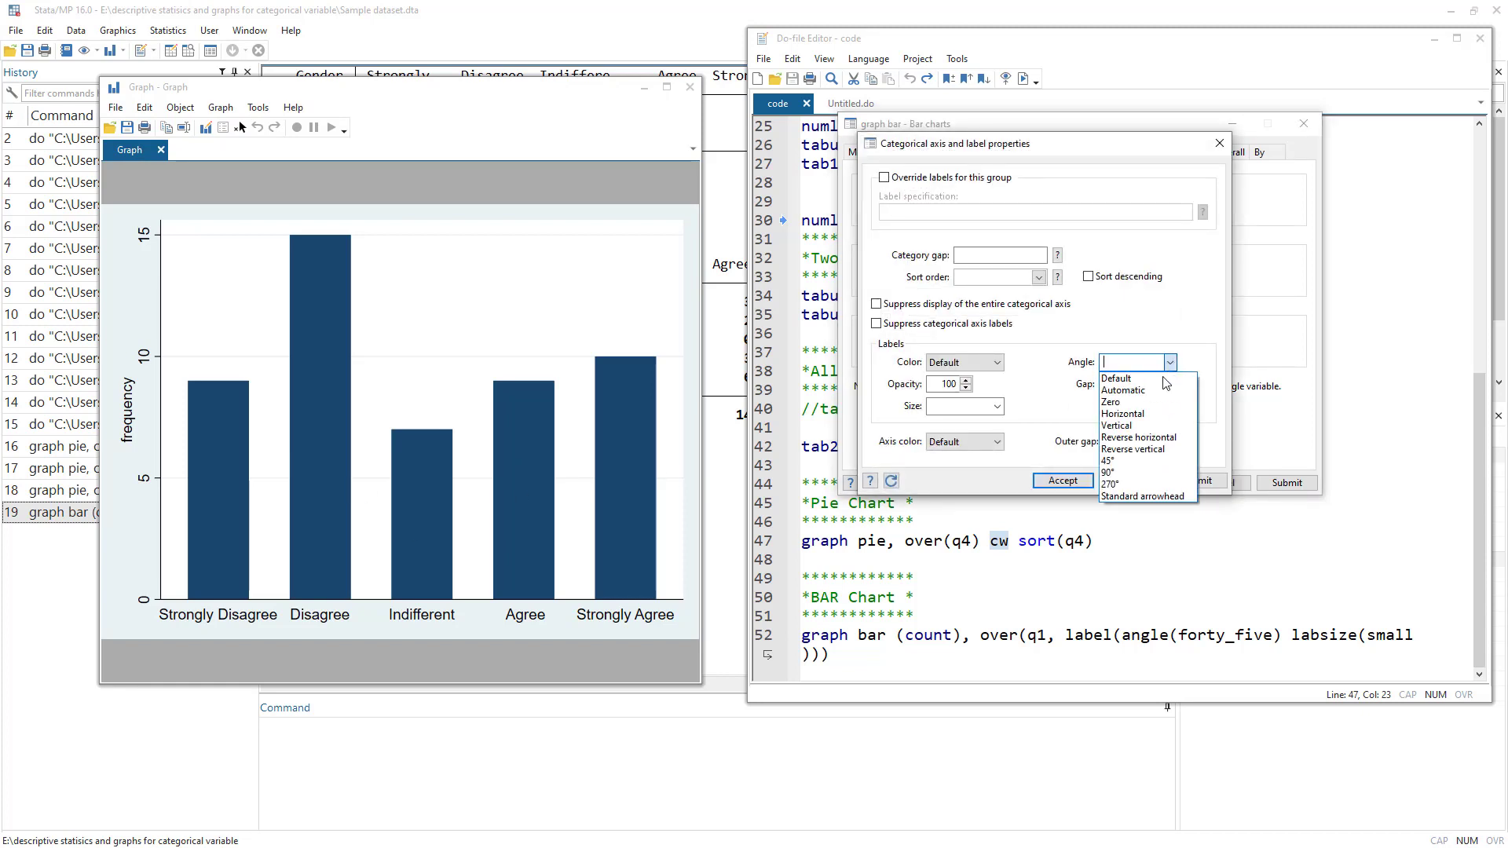
left_click(1145, 433)
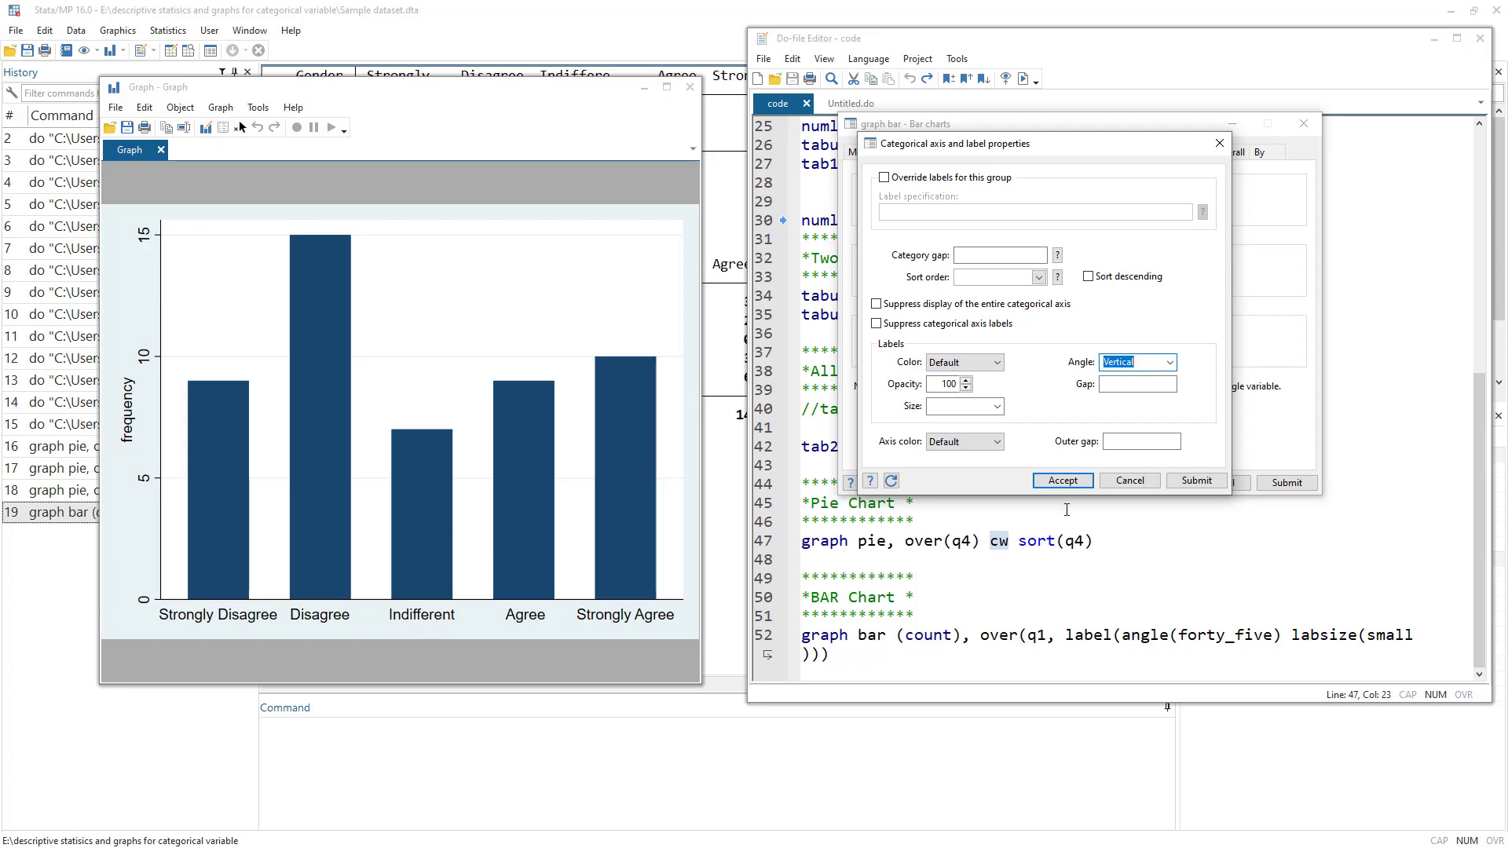
left_click(1196, 480)
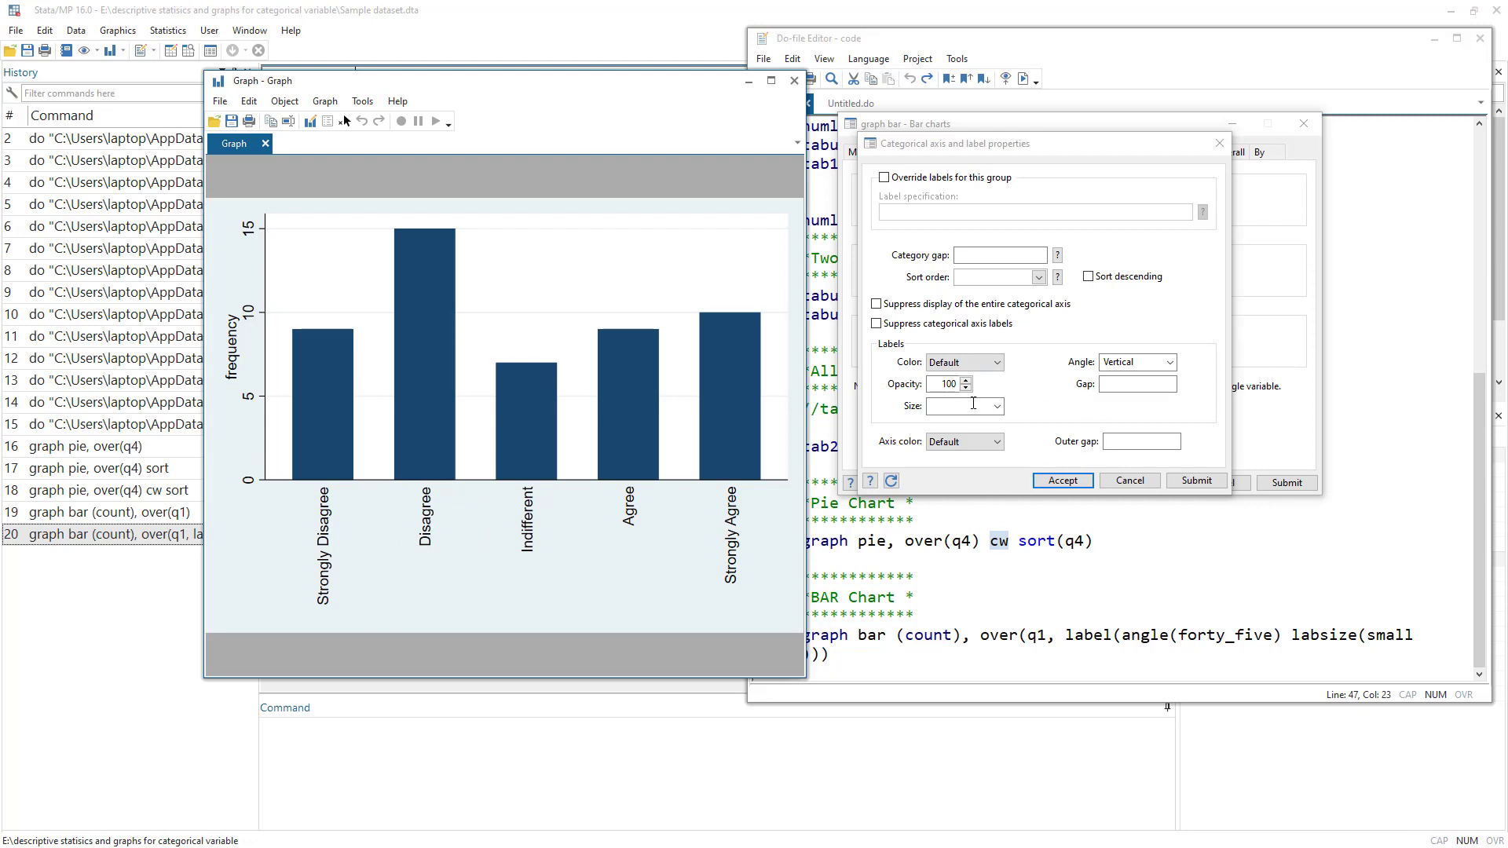
Set the q1 category label size to Small and redraw the bar chart
left_click(997, 406)
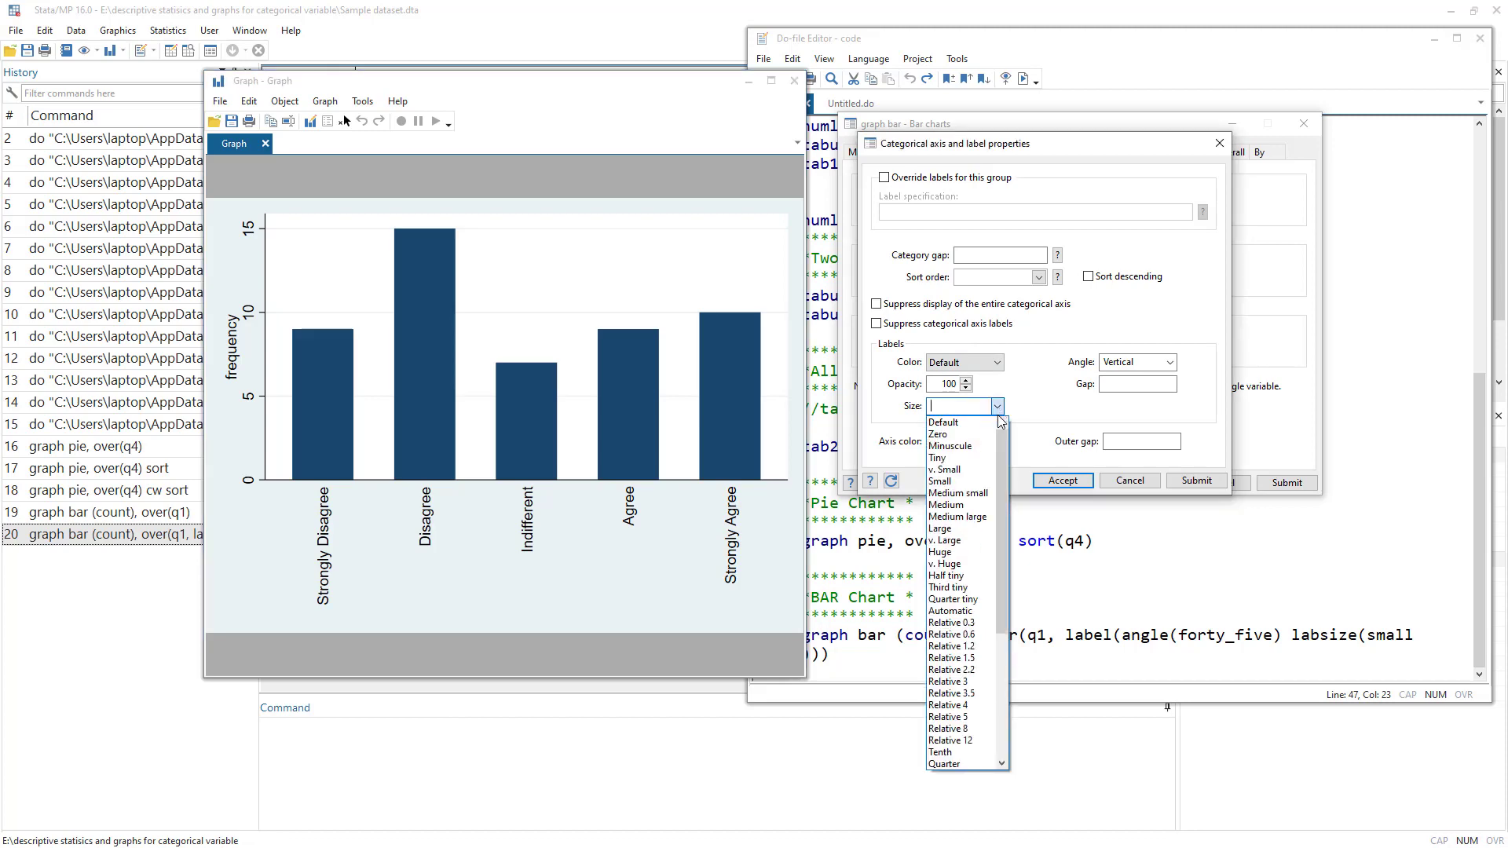
left_click(952, 482)
left_click(1175, 484)
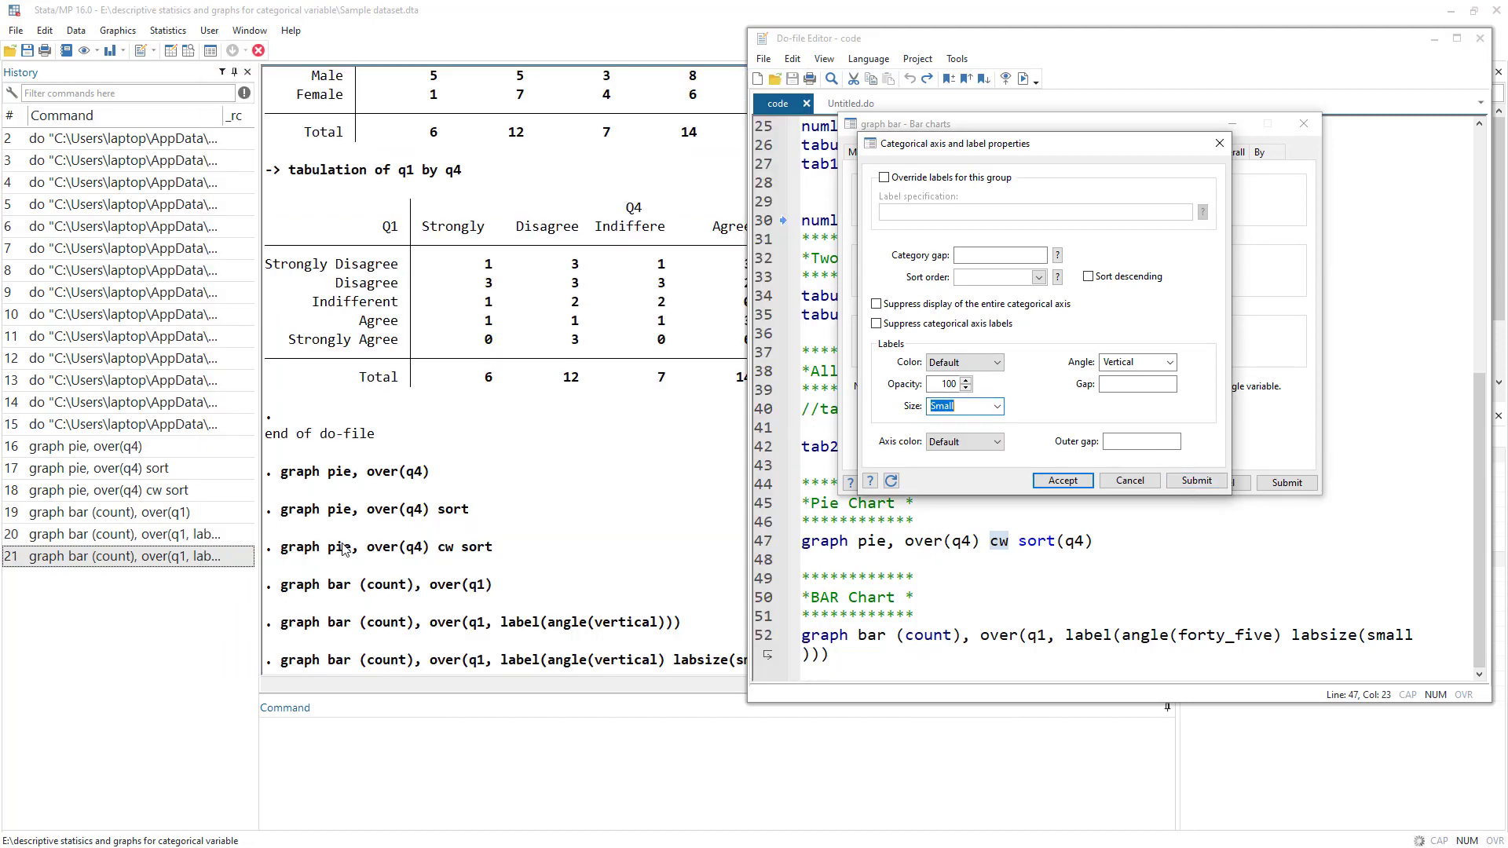